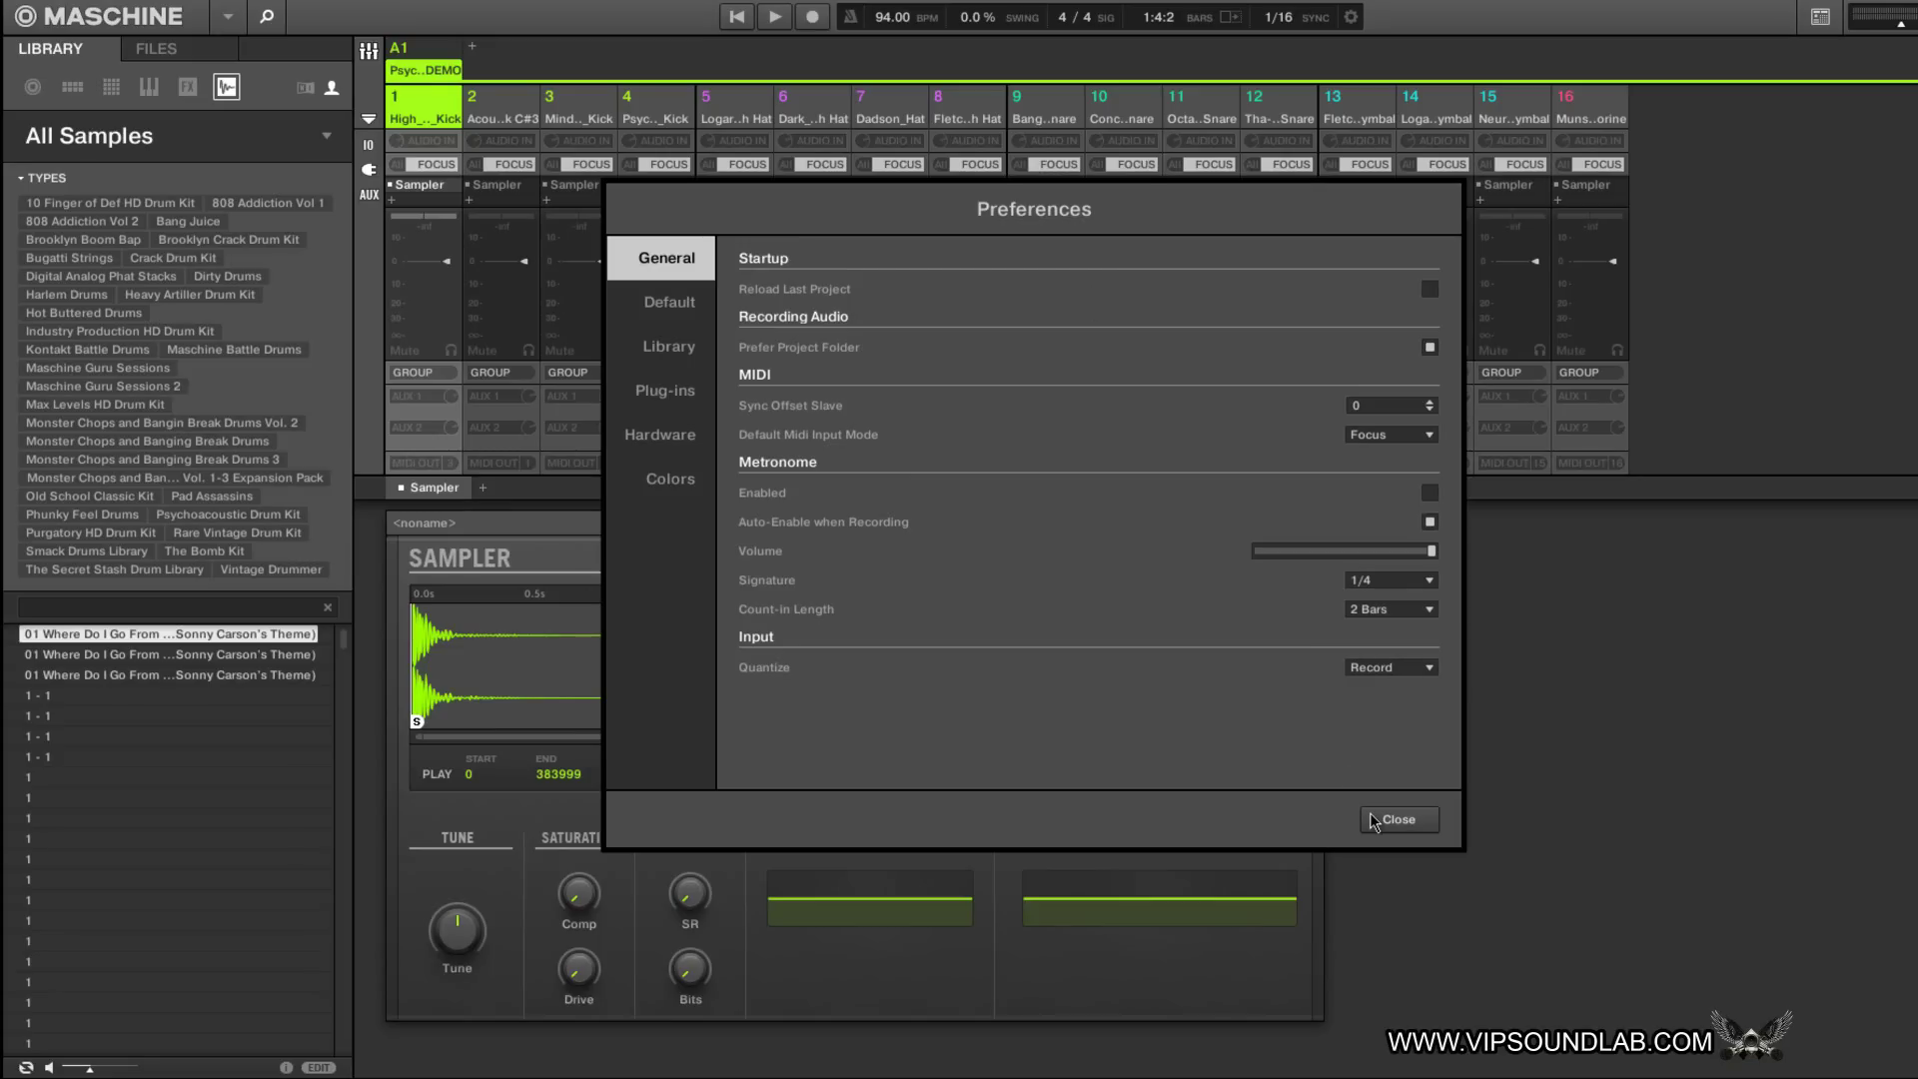
Step: Close the Preferences window and stop the playback of Pattern 1
{"action": "left_click", "coordinate": [1397, 819]}
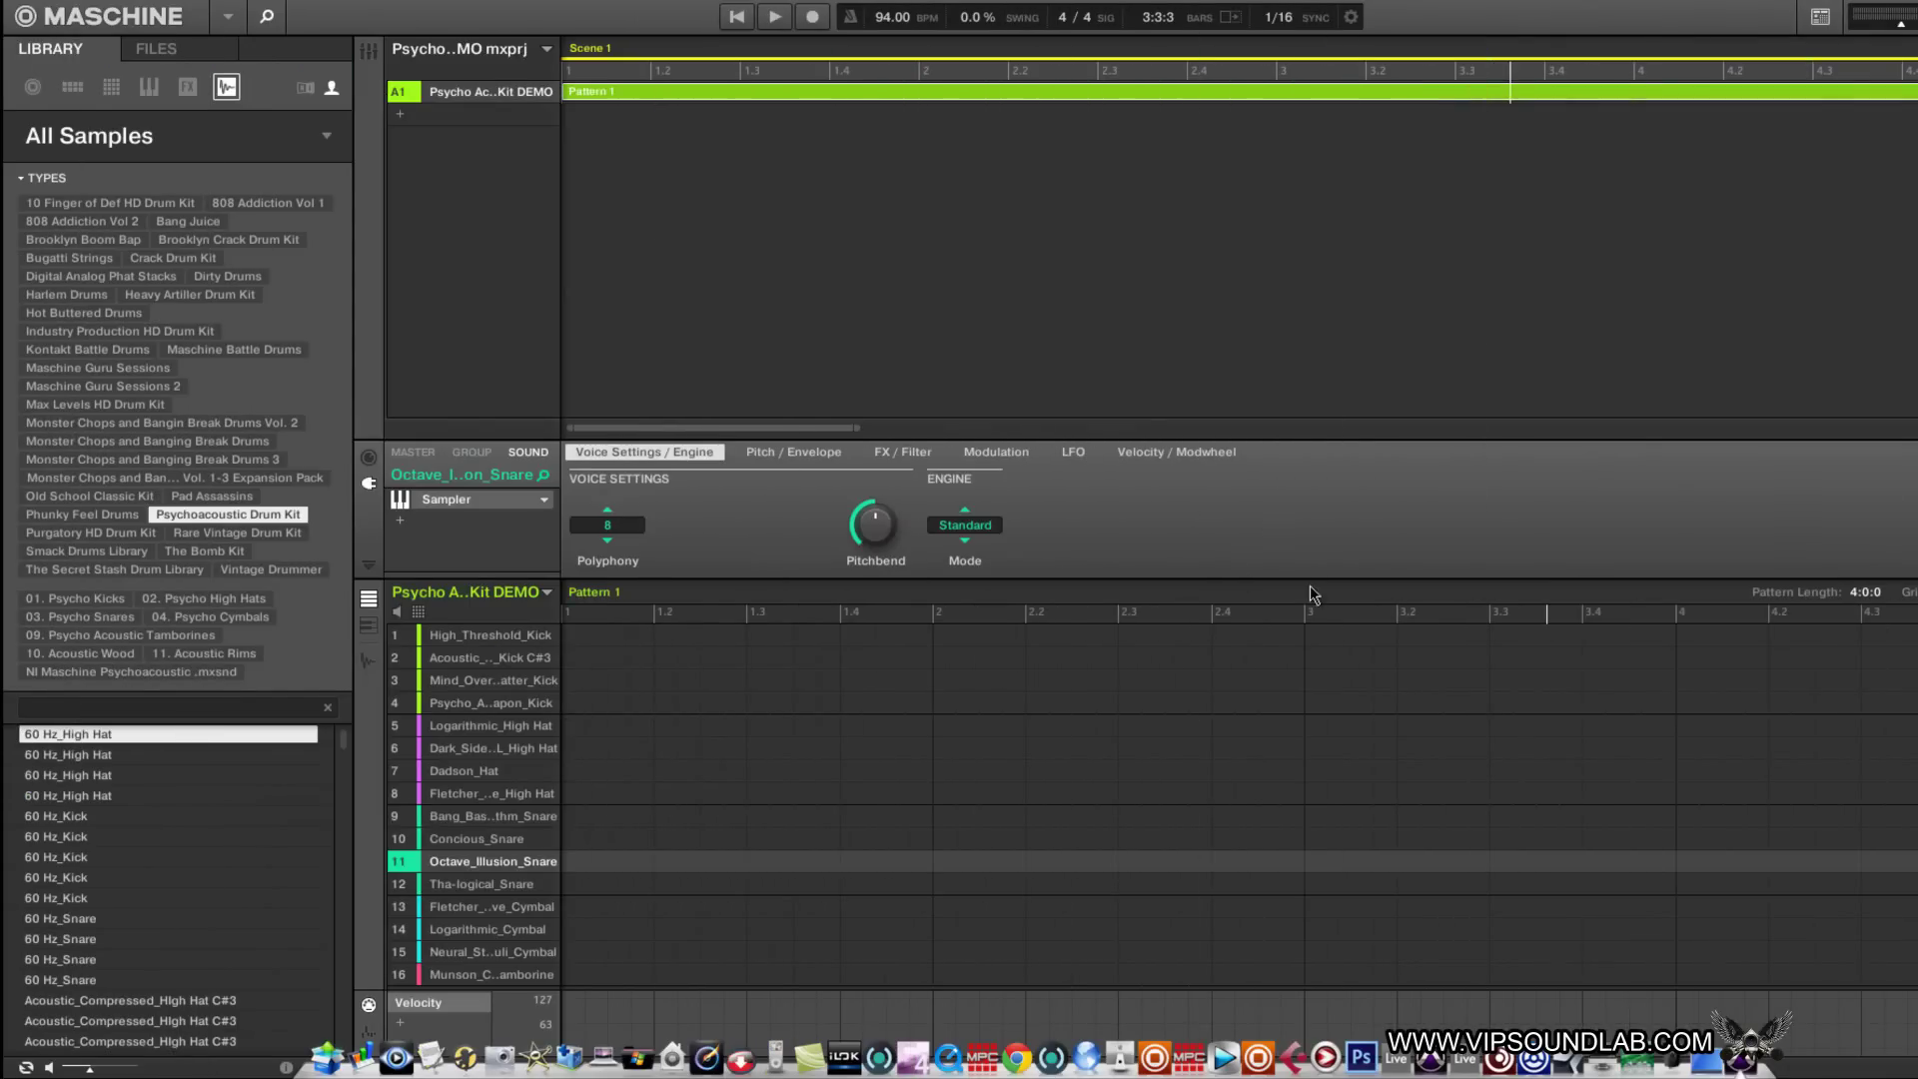
{"action": "mouse_move", "coordinate": [490, 772]}
{"action": "mouse_move", "coordinate": [562, 781]}
{"action": "mouse_move", "coordinate": [483, 821]}
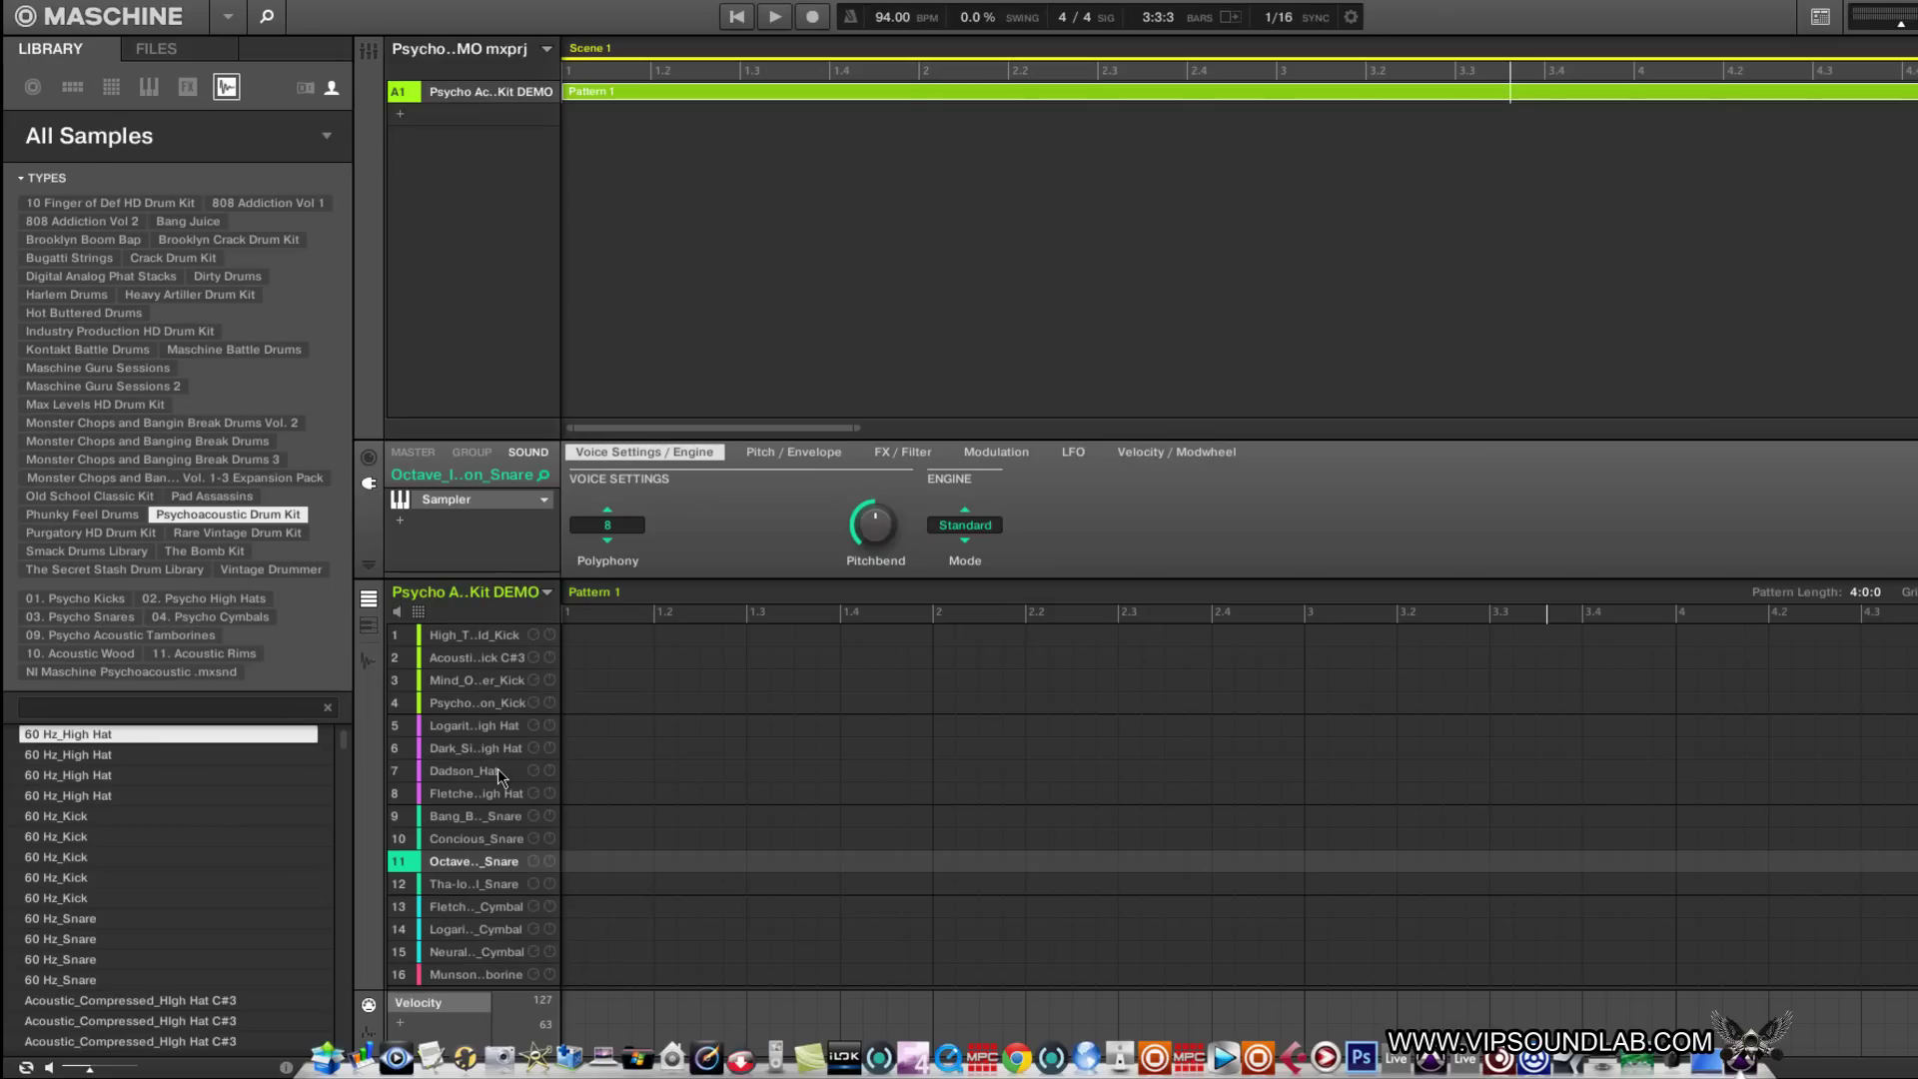
{"action": "left_click", "coordinate": [144, 137]}
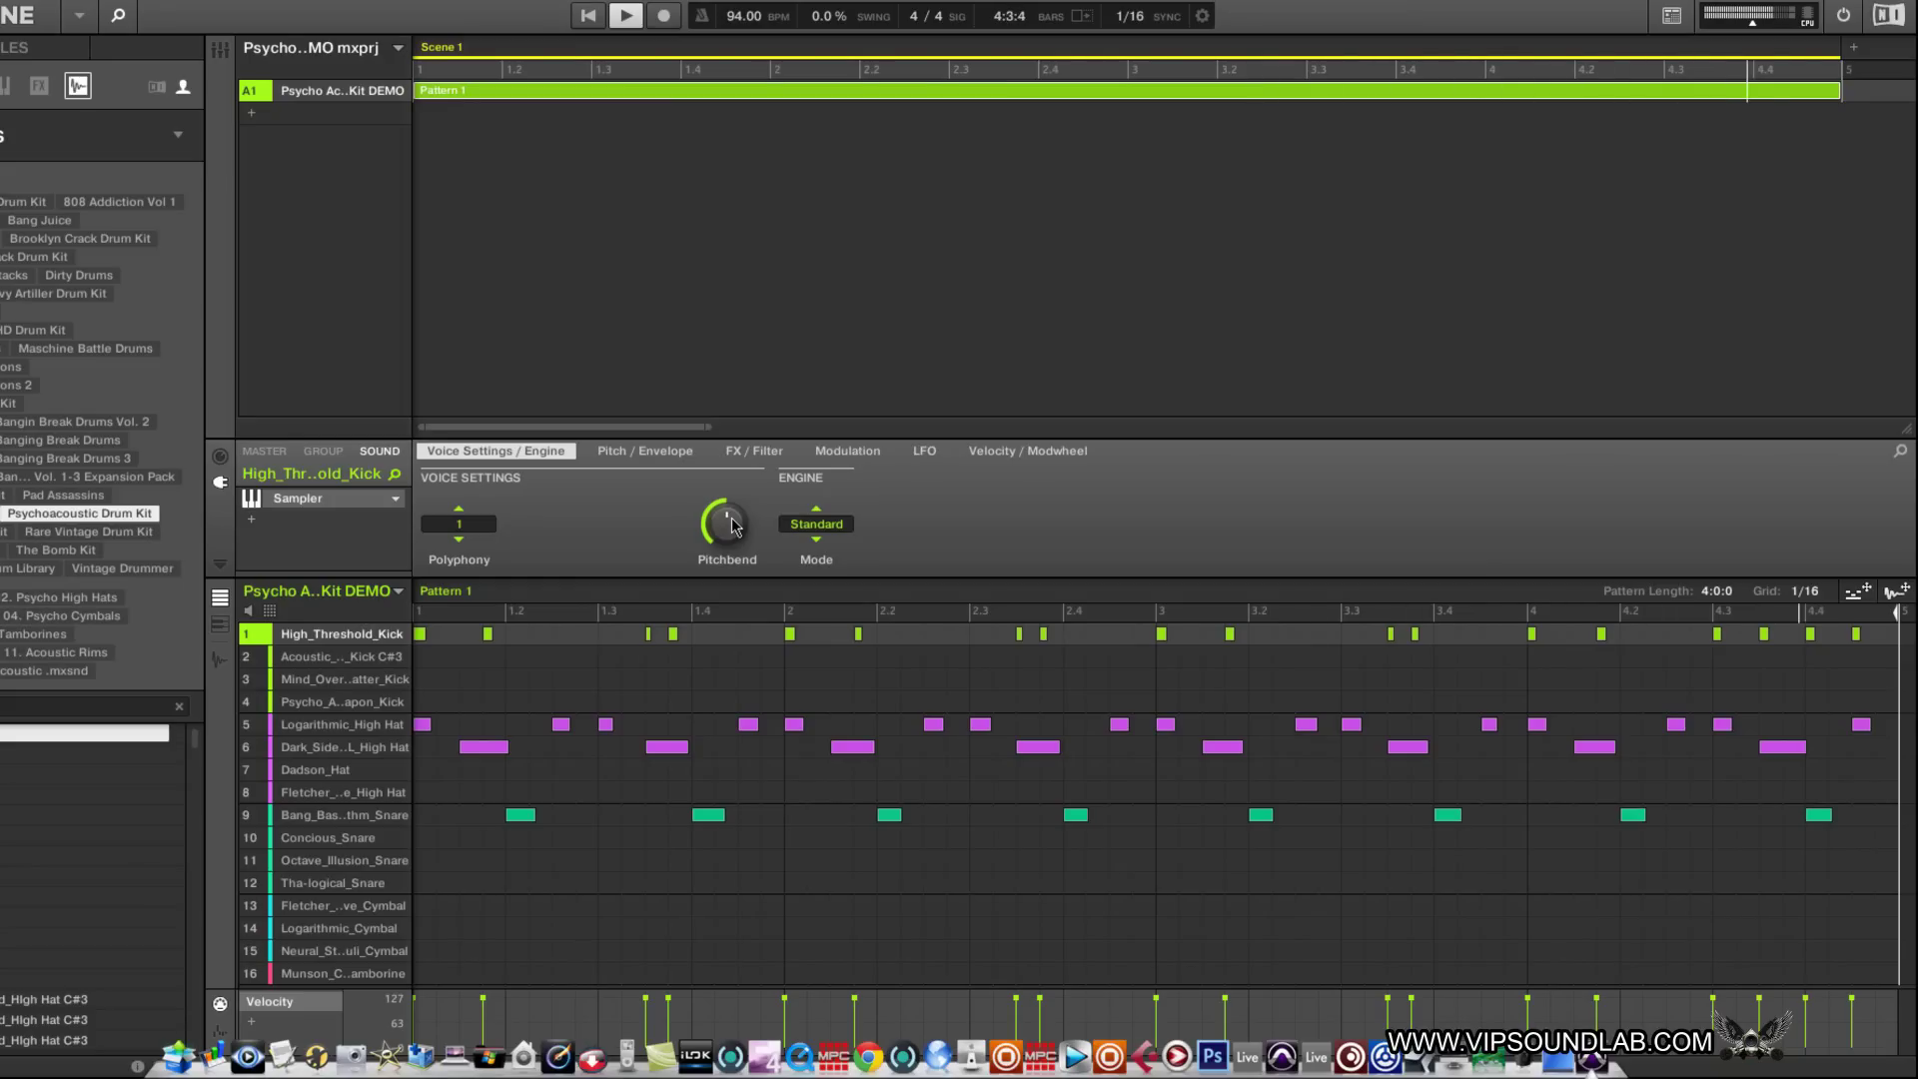
{"action": "key", "text": "space"}
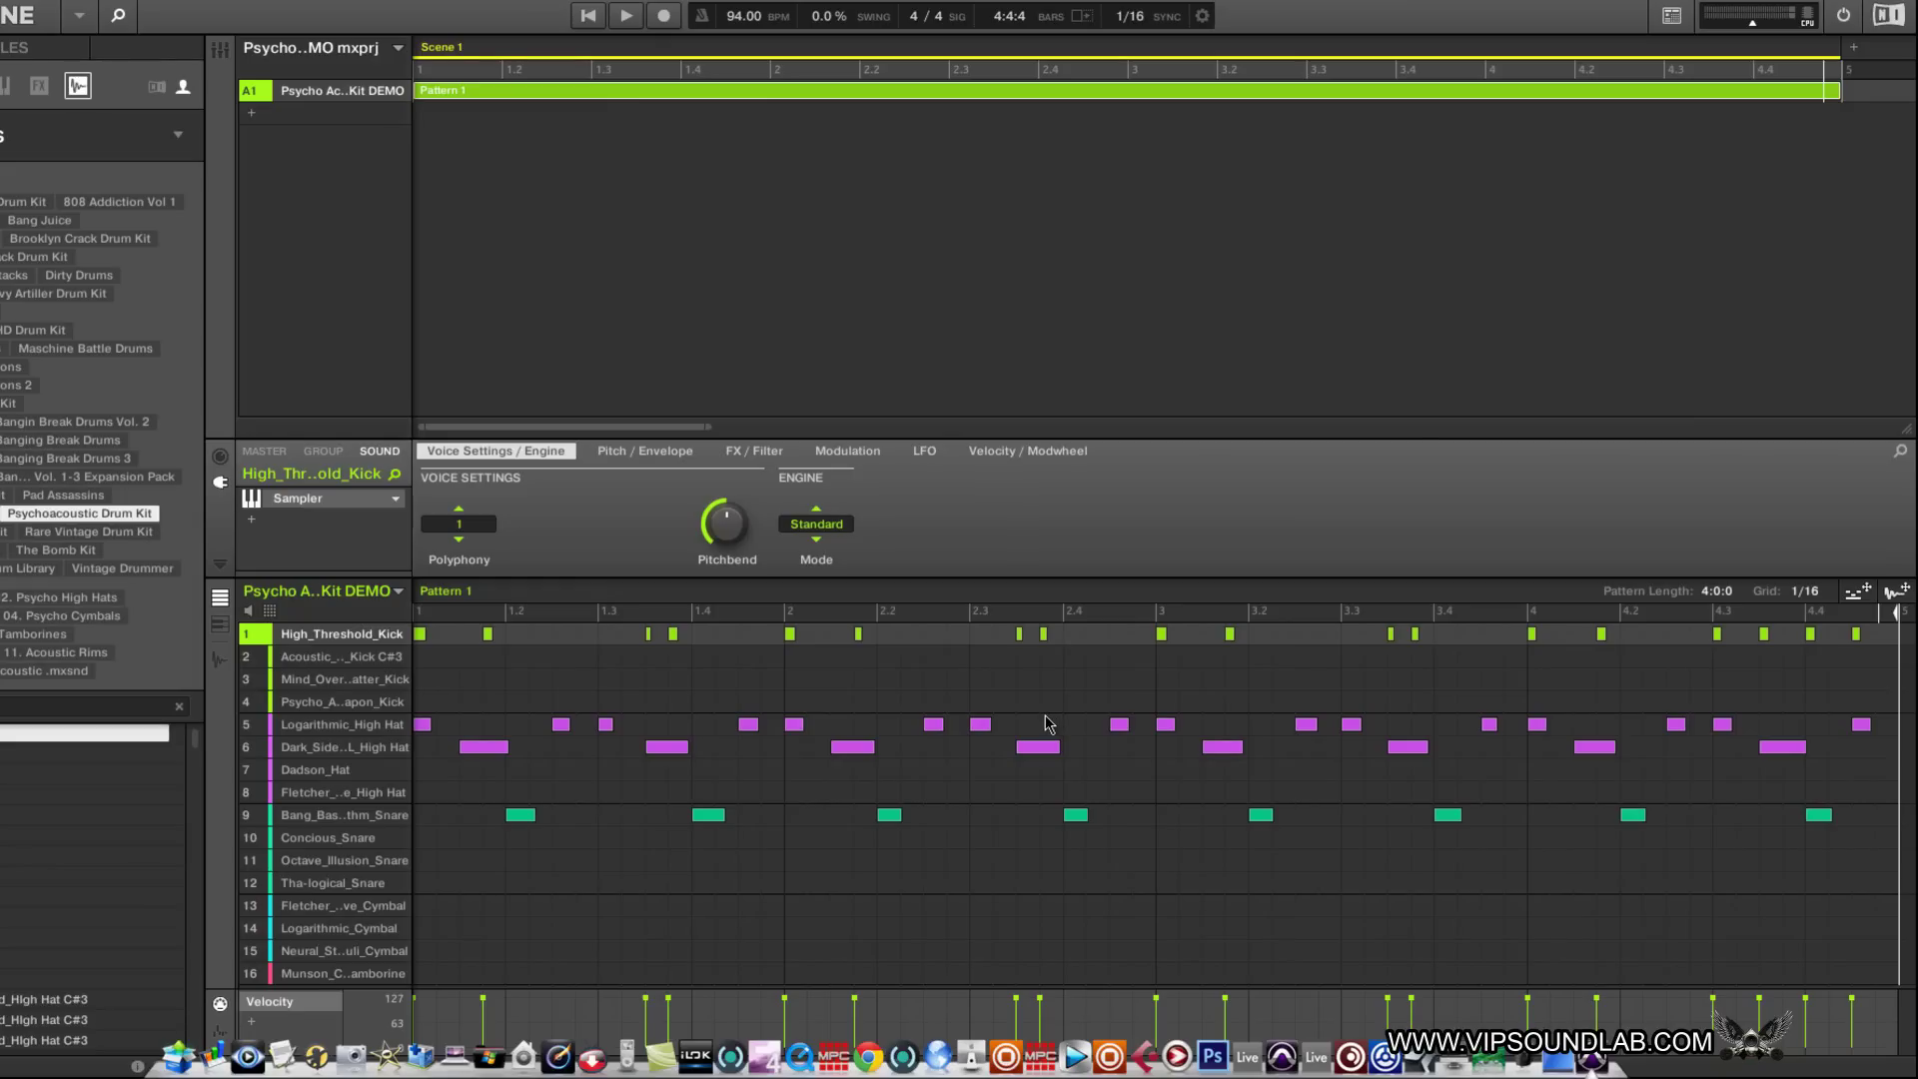
Step: Turn on Autohide for the desktop dock
{"action": "right_click", "coordinate": [1614, 1072]}
{"action": "mouse_move", "coordinate": [1659, 957]}
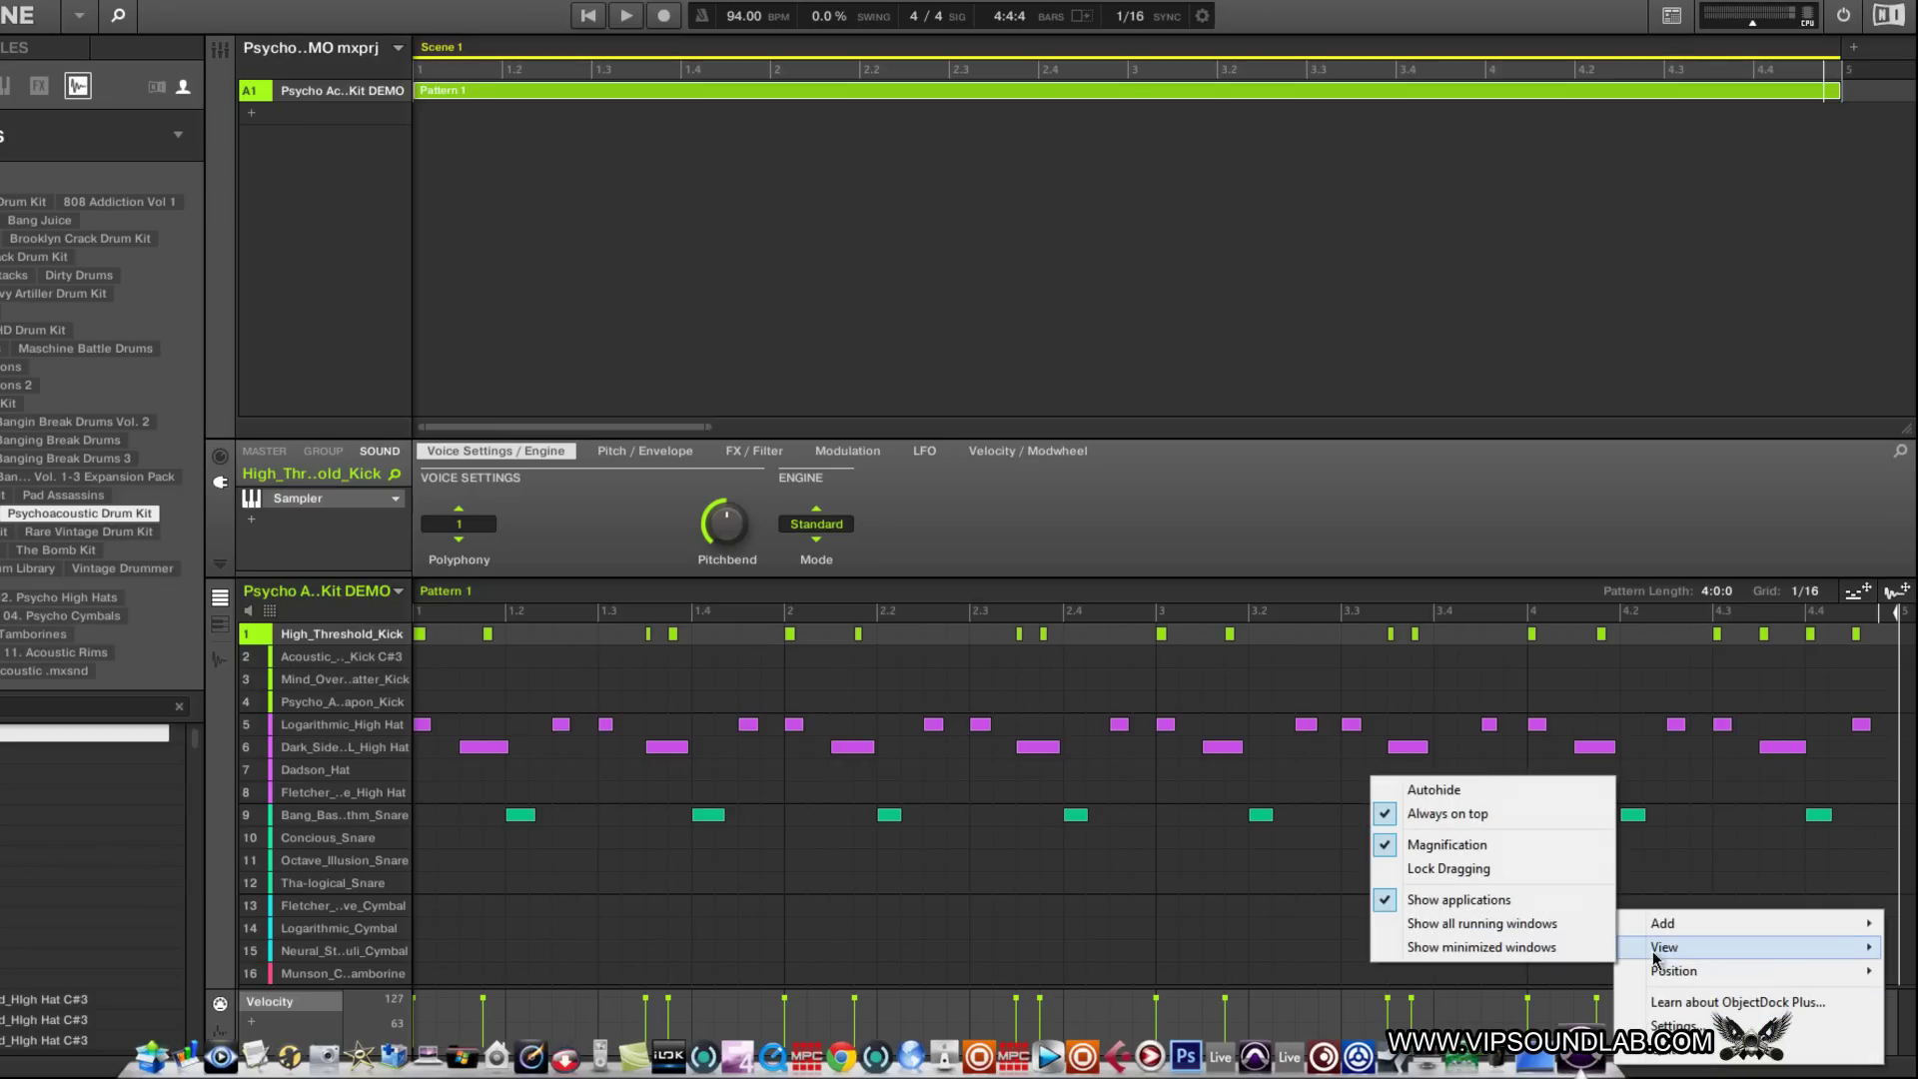
{"action": "left_click", "coordinate": [1450, 789]}
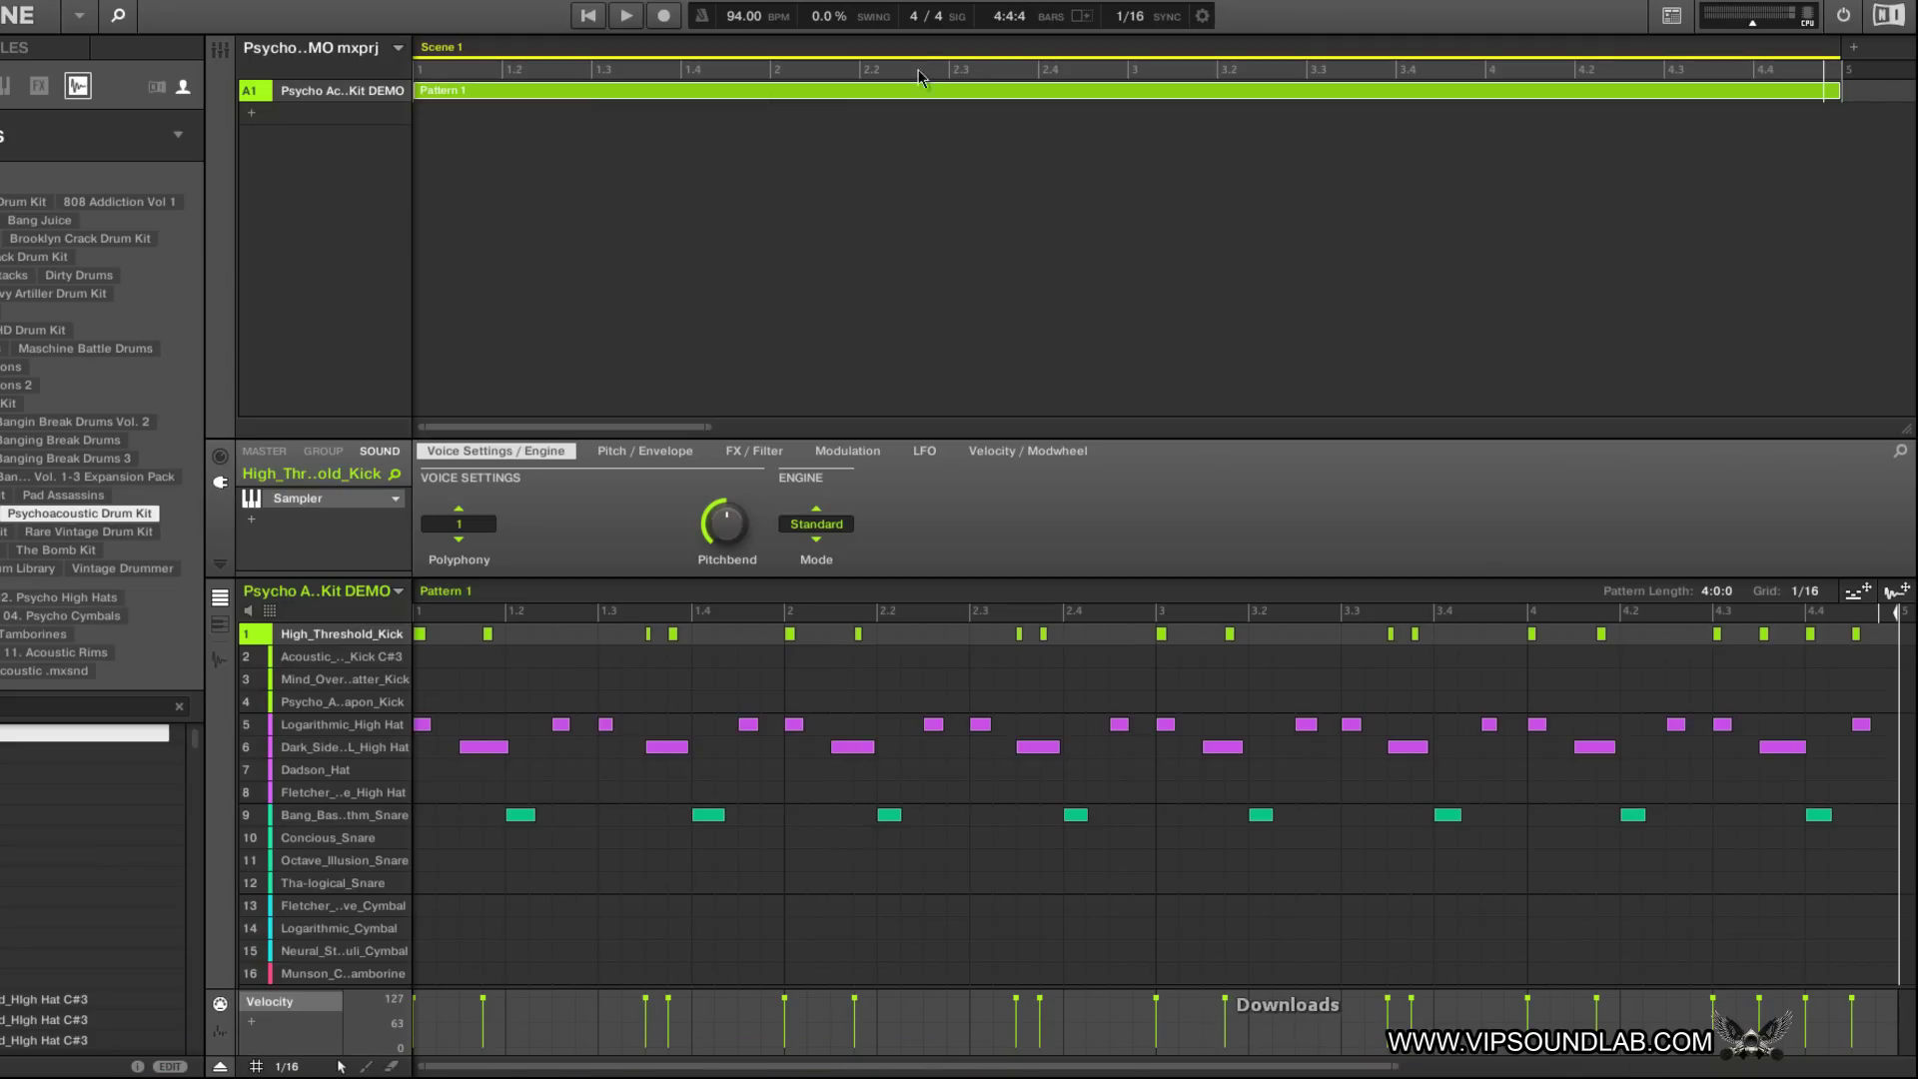
Step: Select all notes in group A1's Pattern 1 and review the available note editing and nudge grid options
{"action": "left_click_drag", "start_coordinate": [1885, 871], "coordinate": [258, 611]}
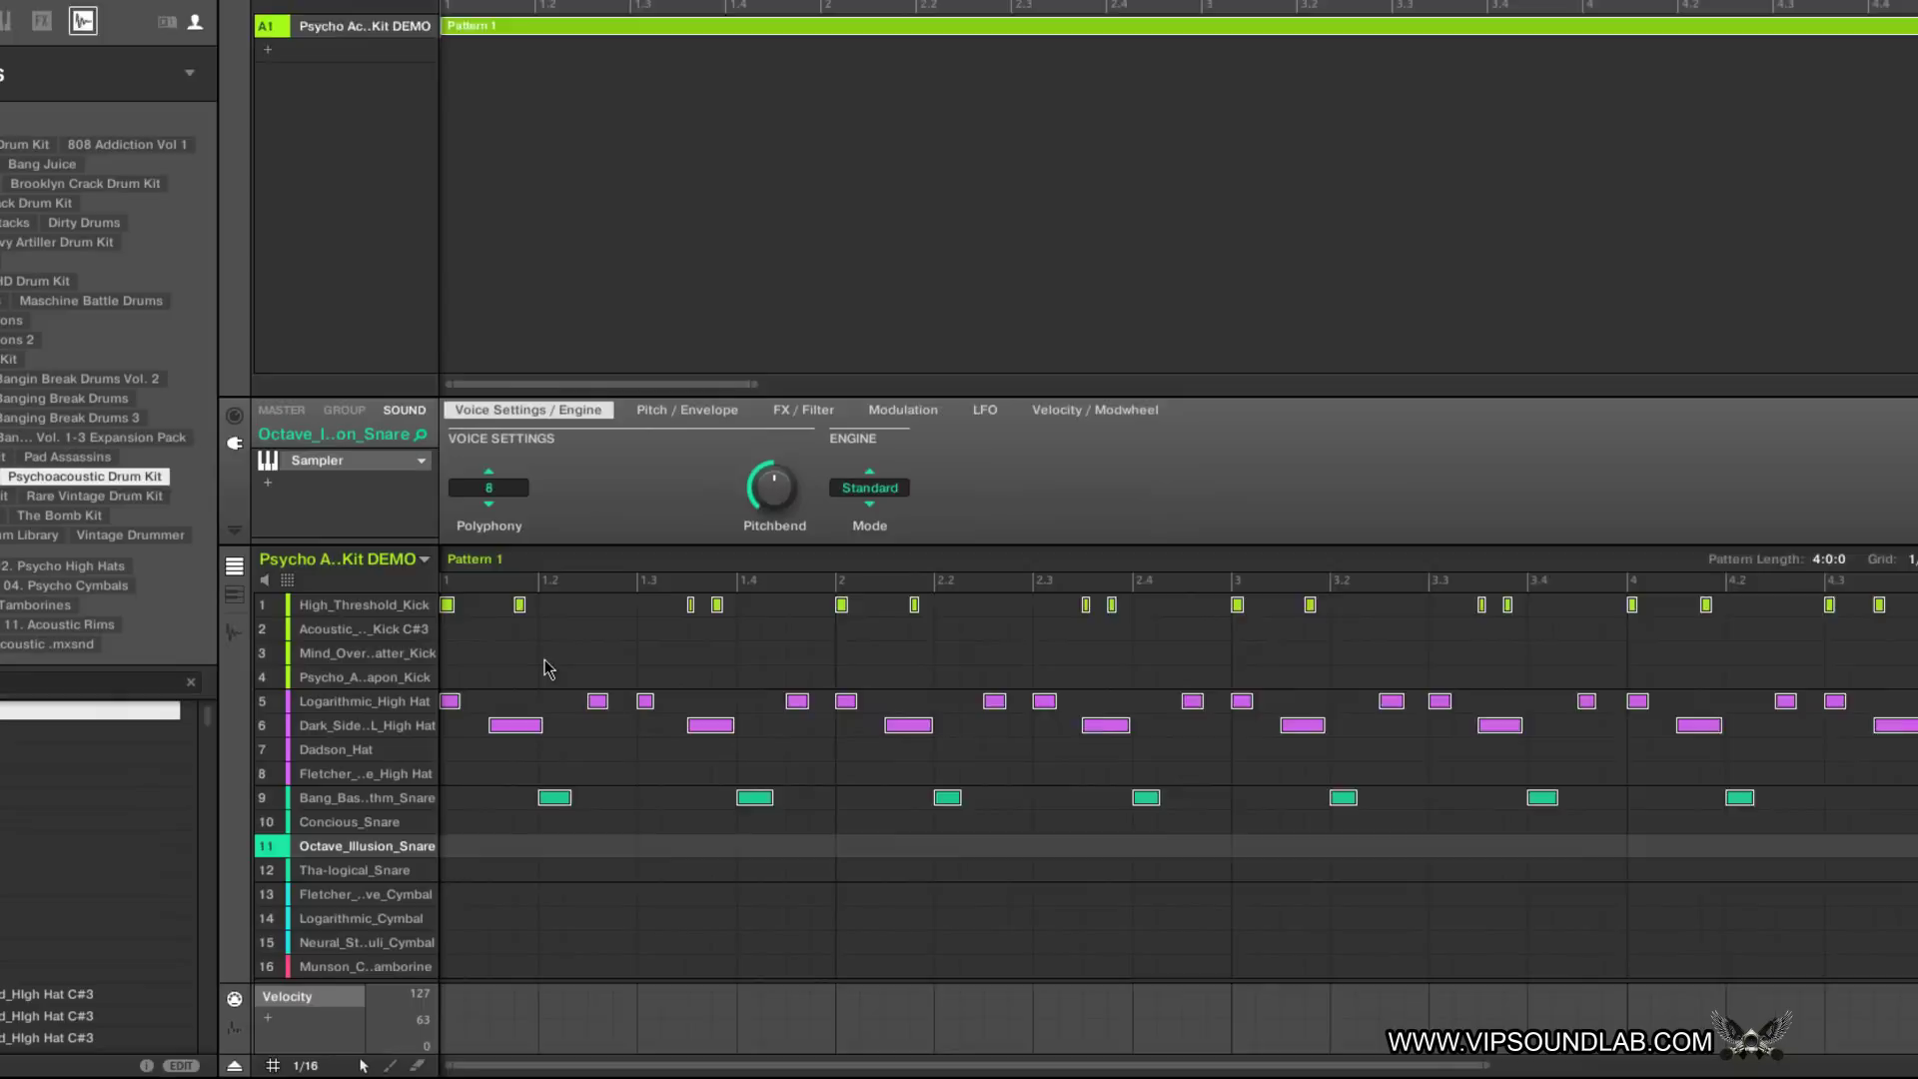
{"action": "right_click", "coordinate": [512, 686]}
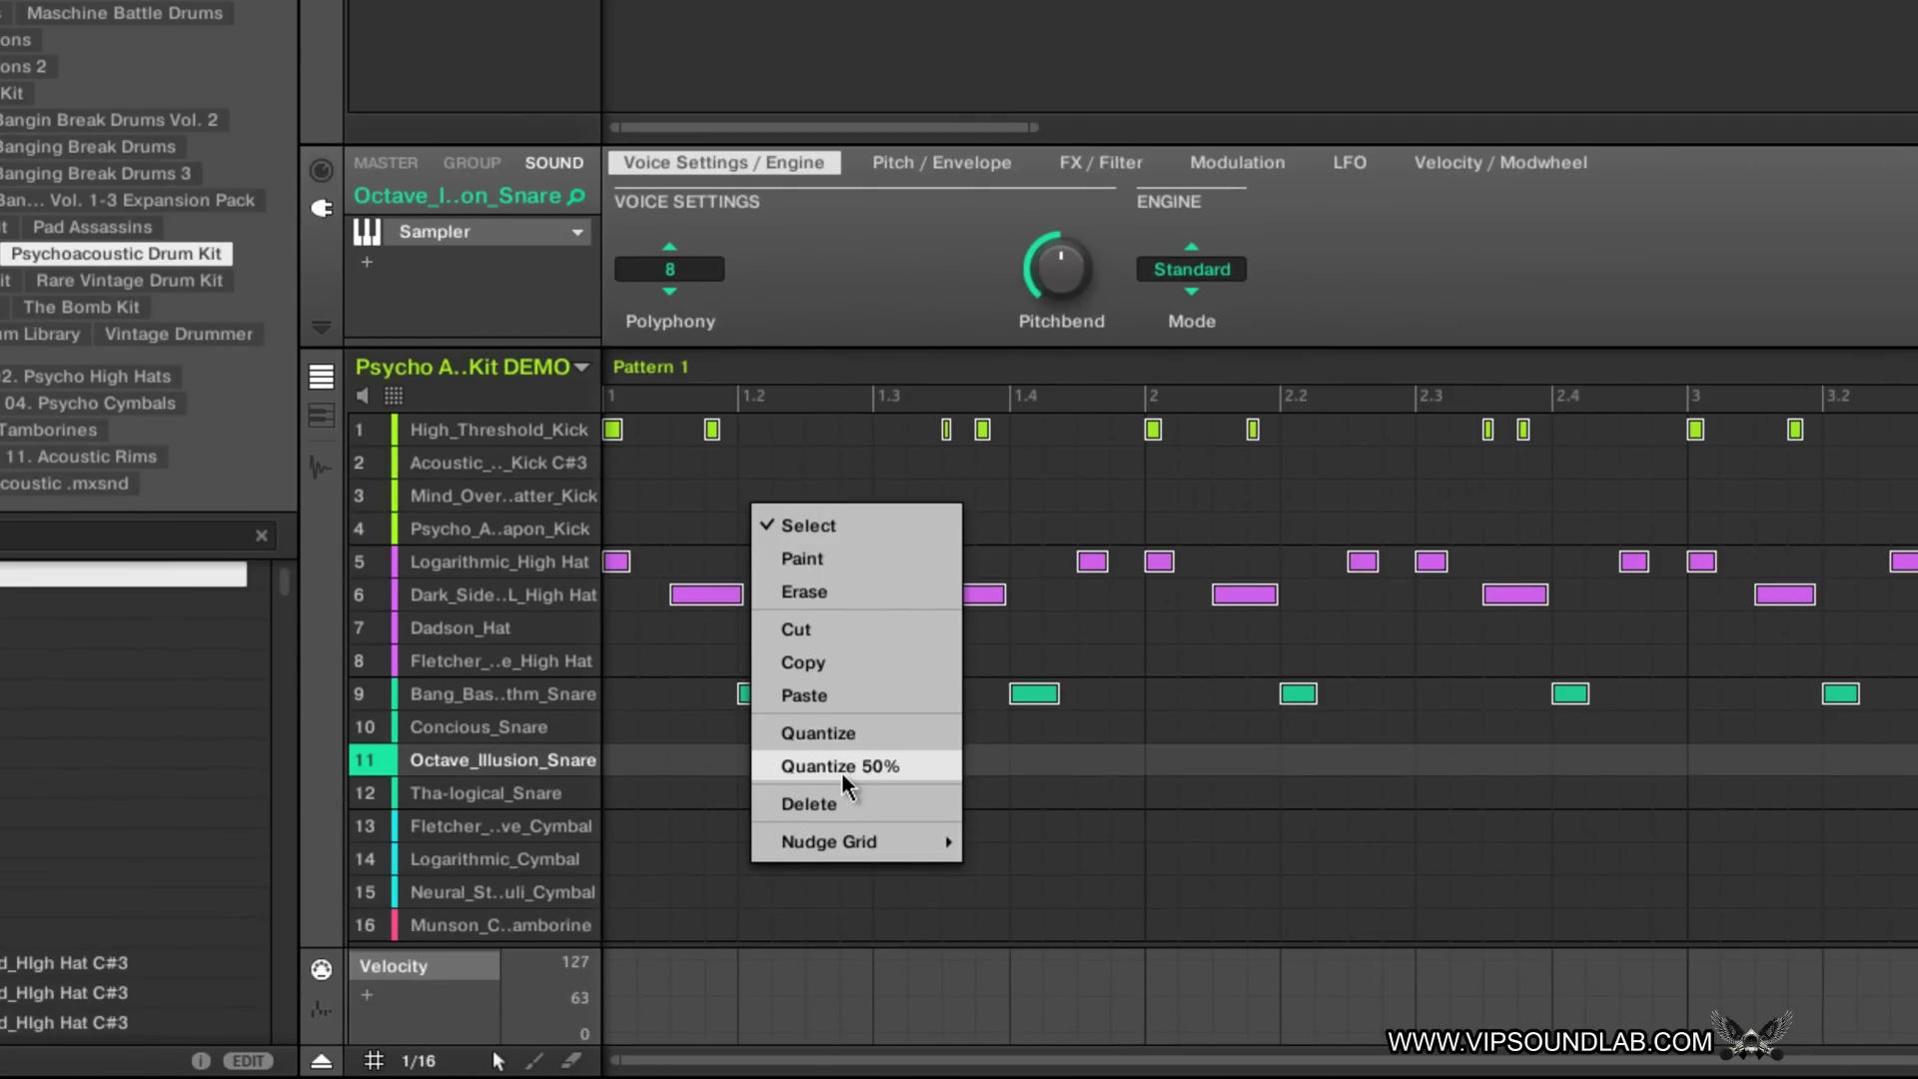
{"action": "mouse_move", "coordinate": [873, 847]}
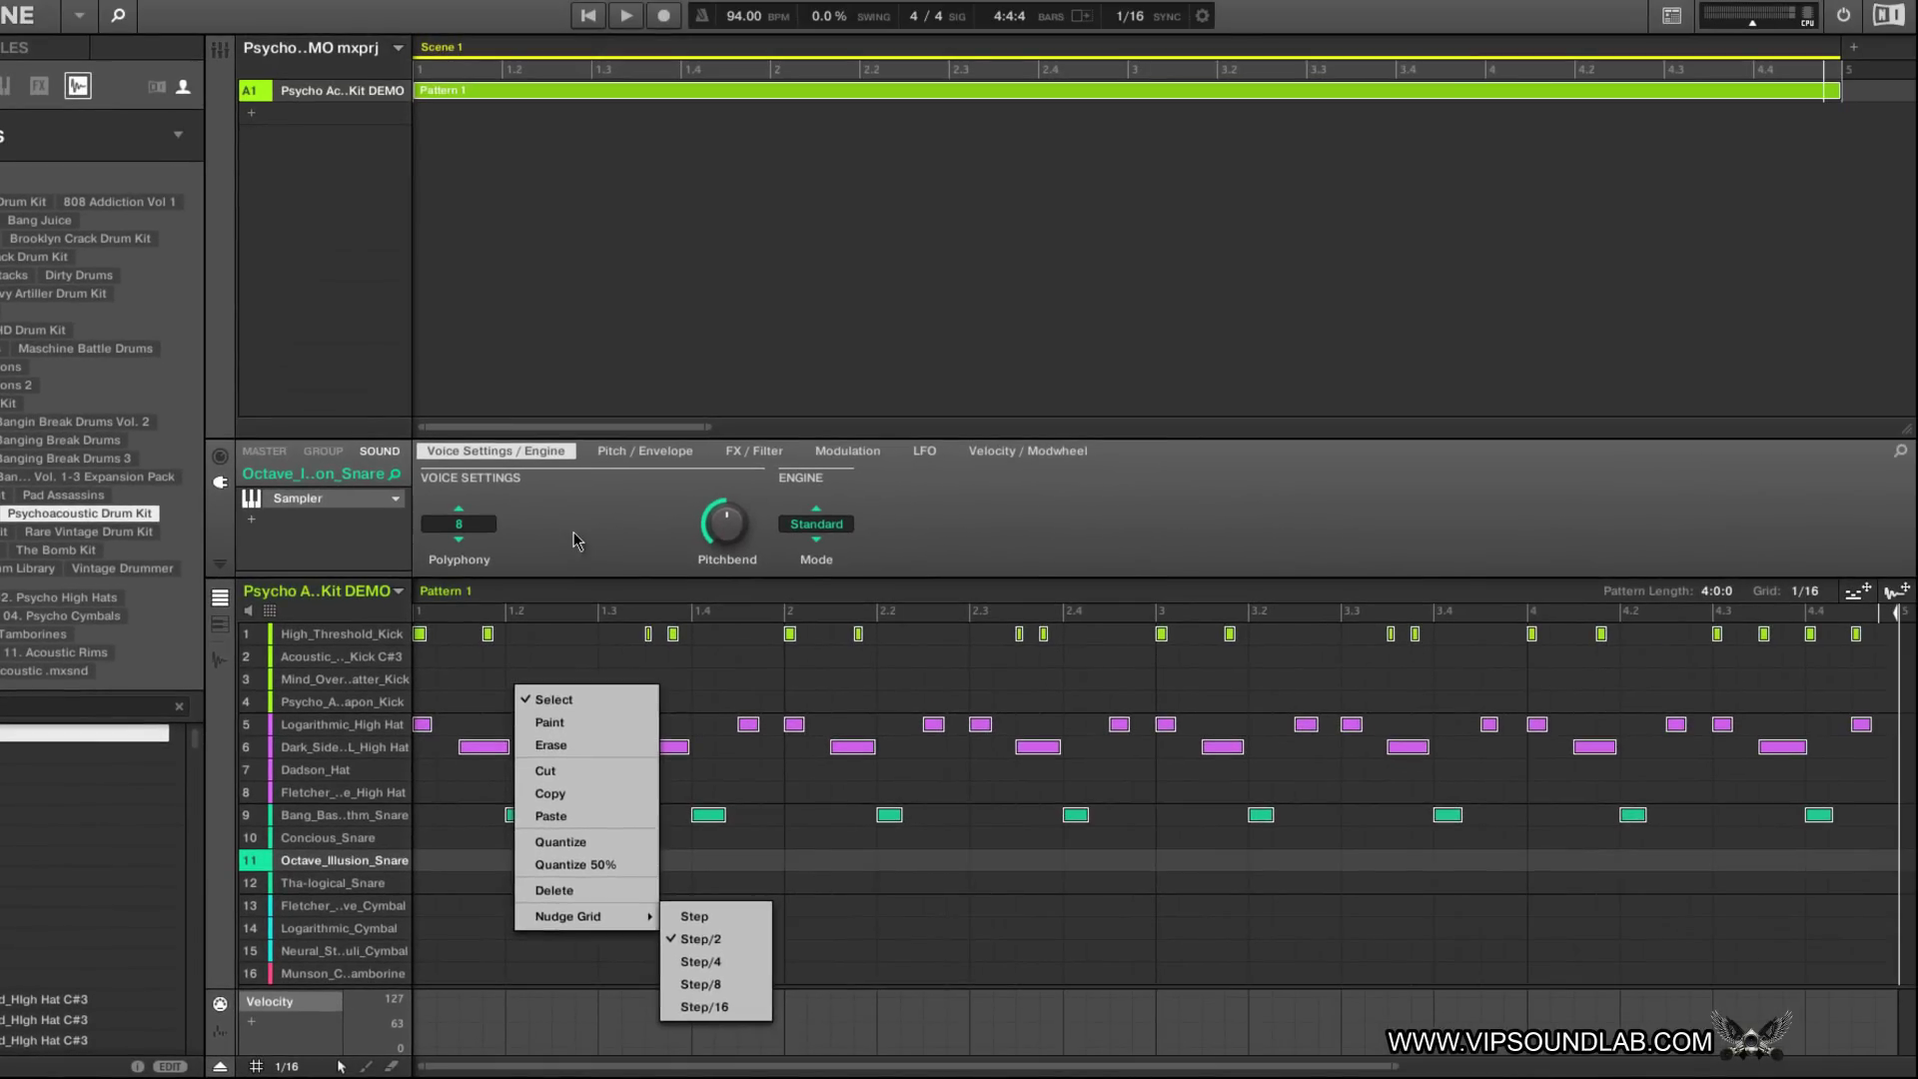
{"action": "left_click", "coordinate": [835, 300]}
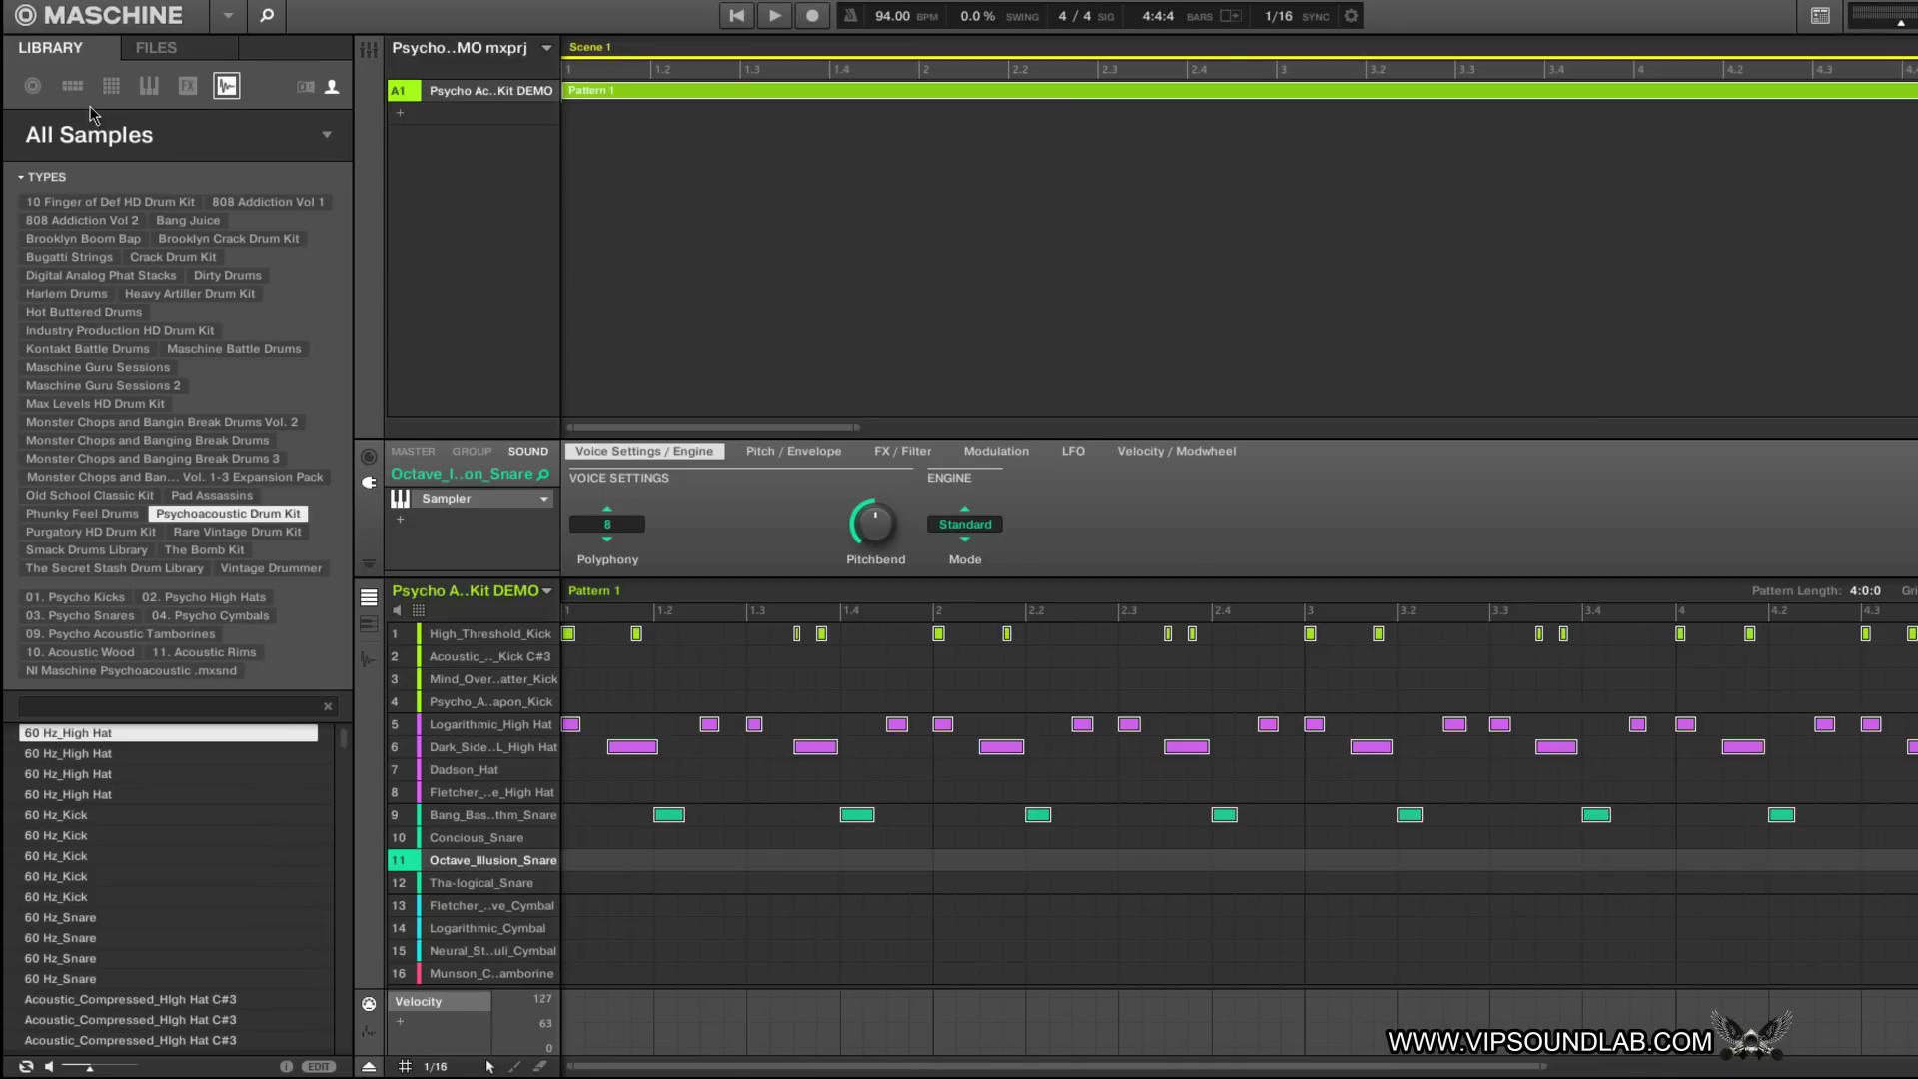
Step: Examine the sample library's product list and its Types filter, both collapsed and expanded
{"action": "left_click", "coordinate": [122, 137]}
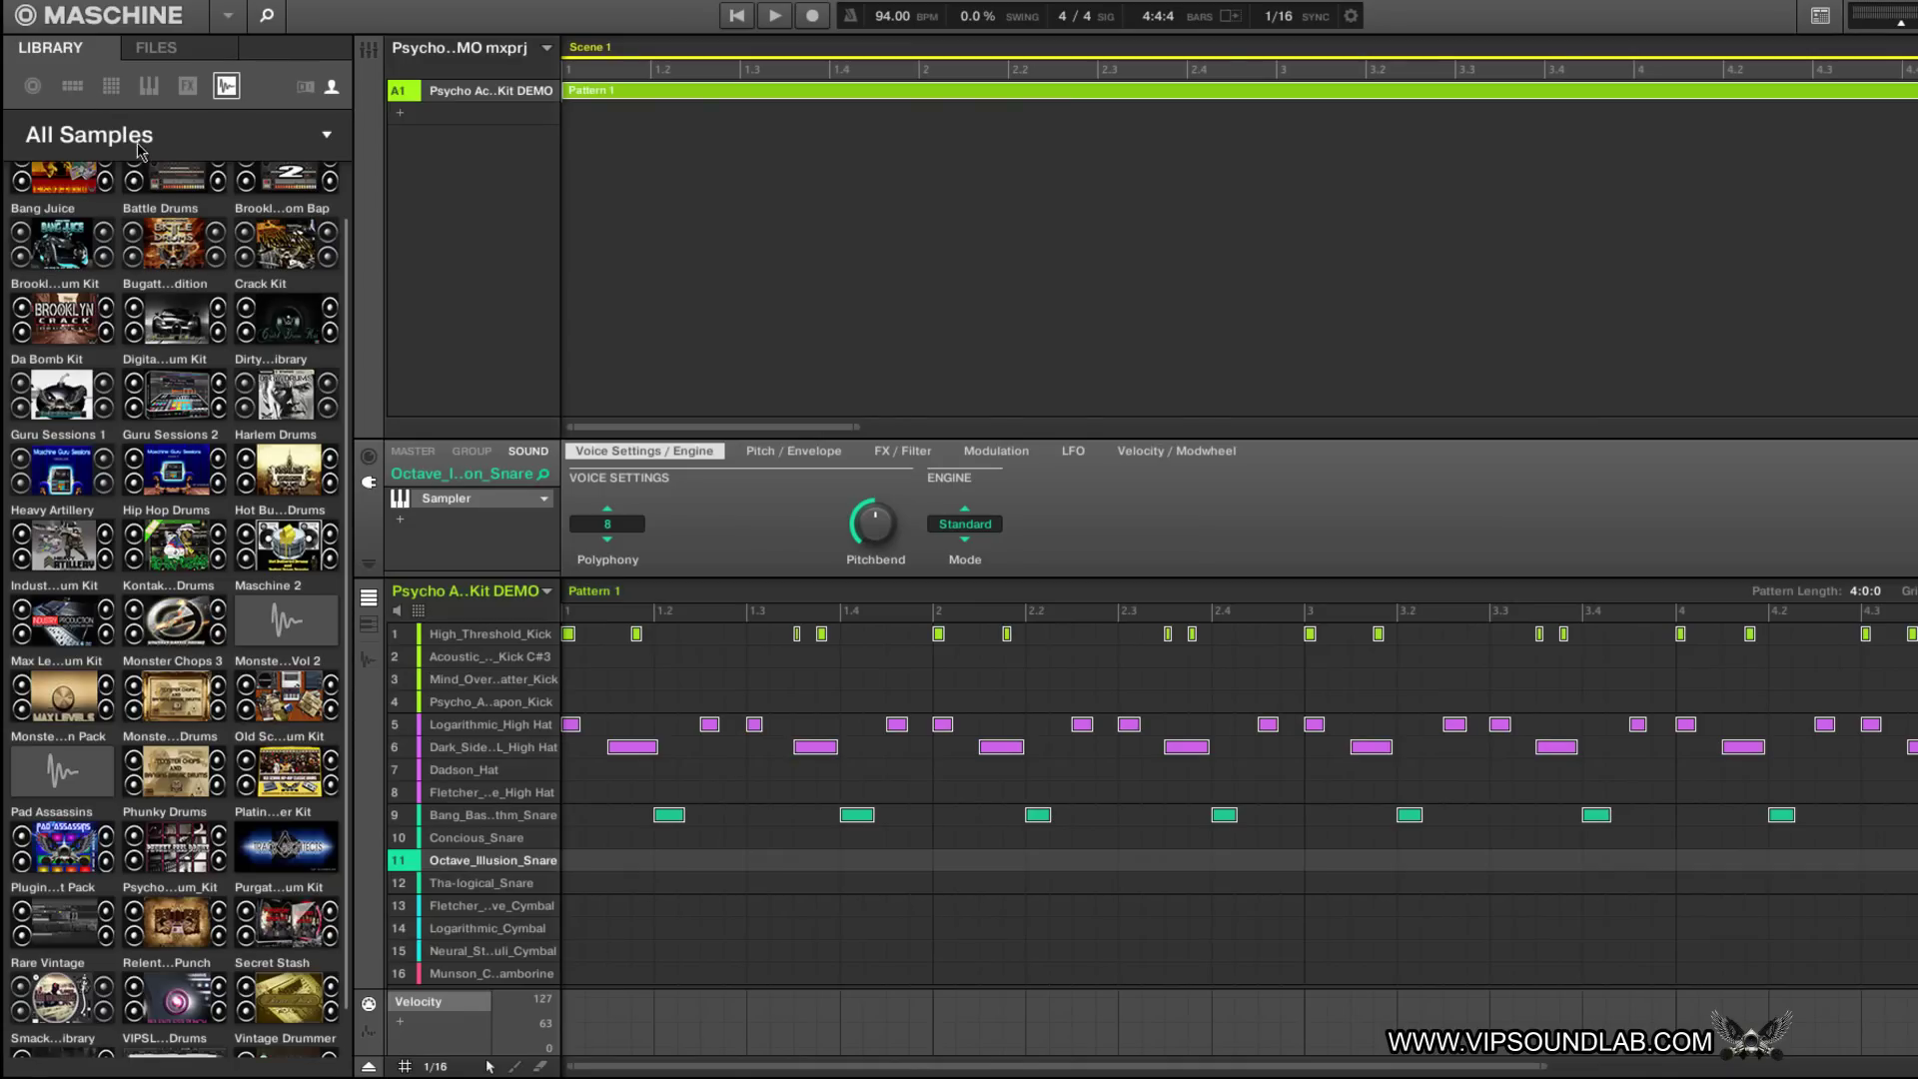
{"action": "left_click", "coordinate": [127, 142]}
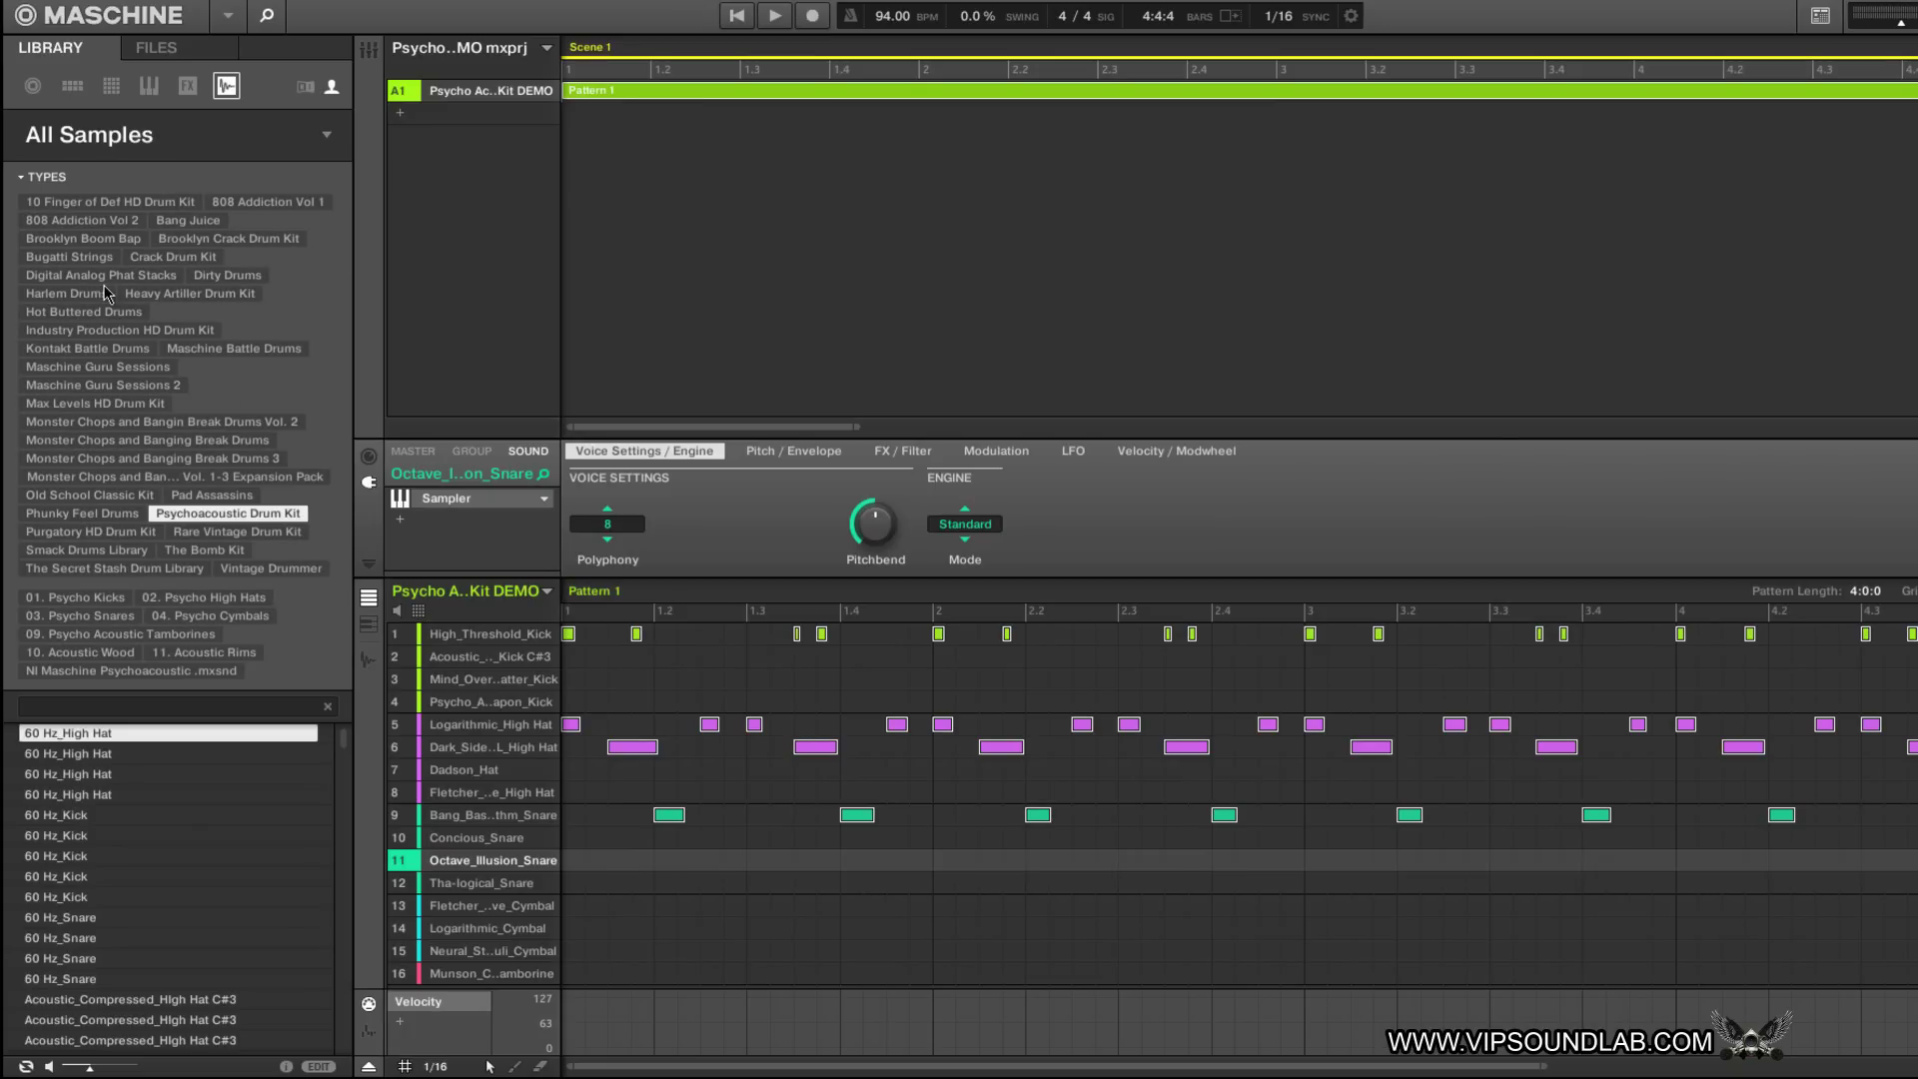
{"action": "left_click", "coordinate": [21, 180]}
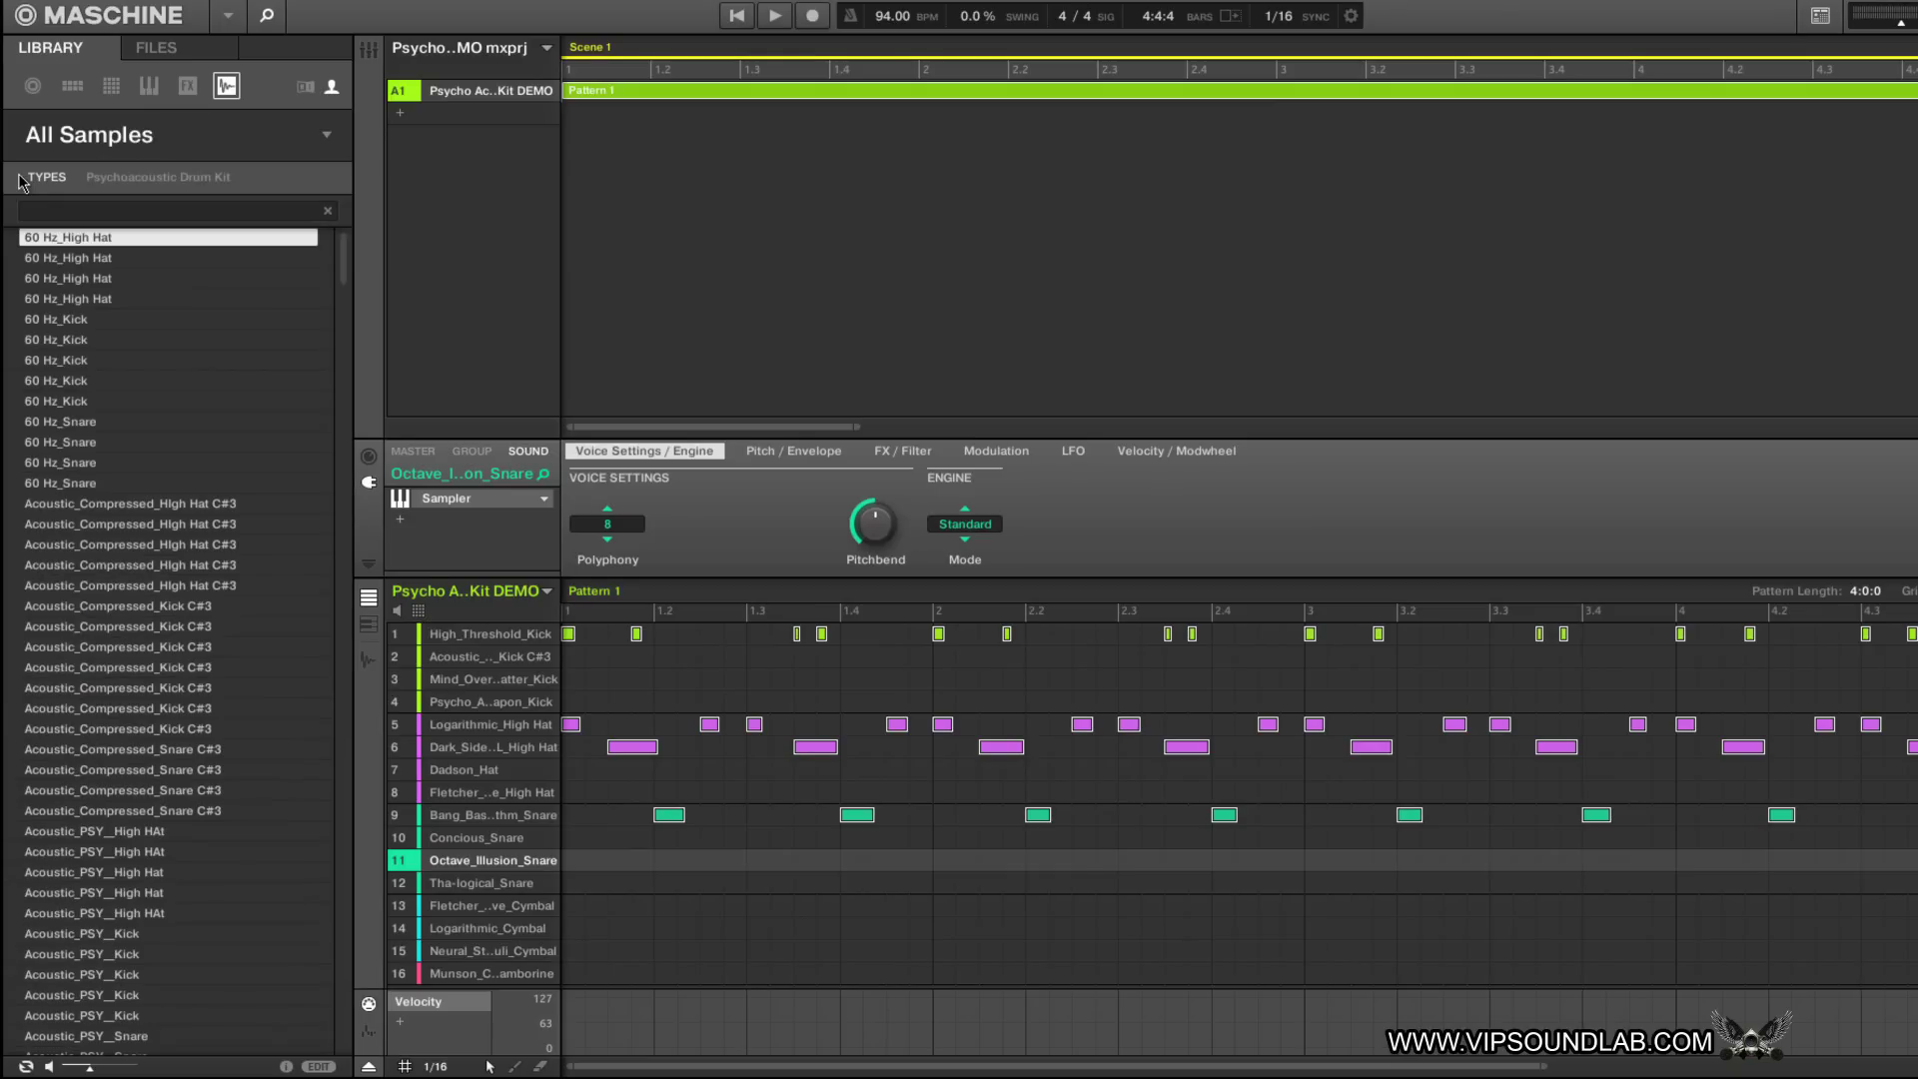
{"action": "left_click", "coordinate": [21, 179]}
{"action": "left_click", "coordinate": [21, 180]}
{"action": "left_click", "coordinate": [21, 180]}
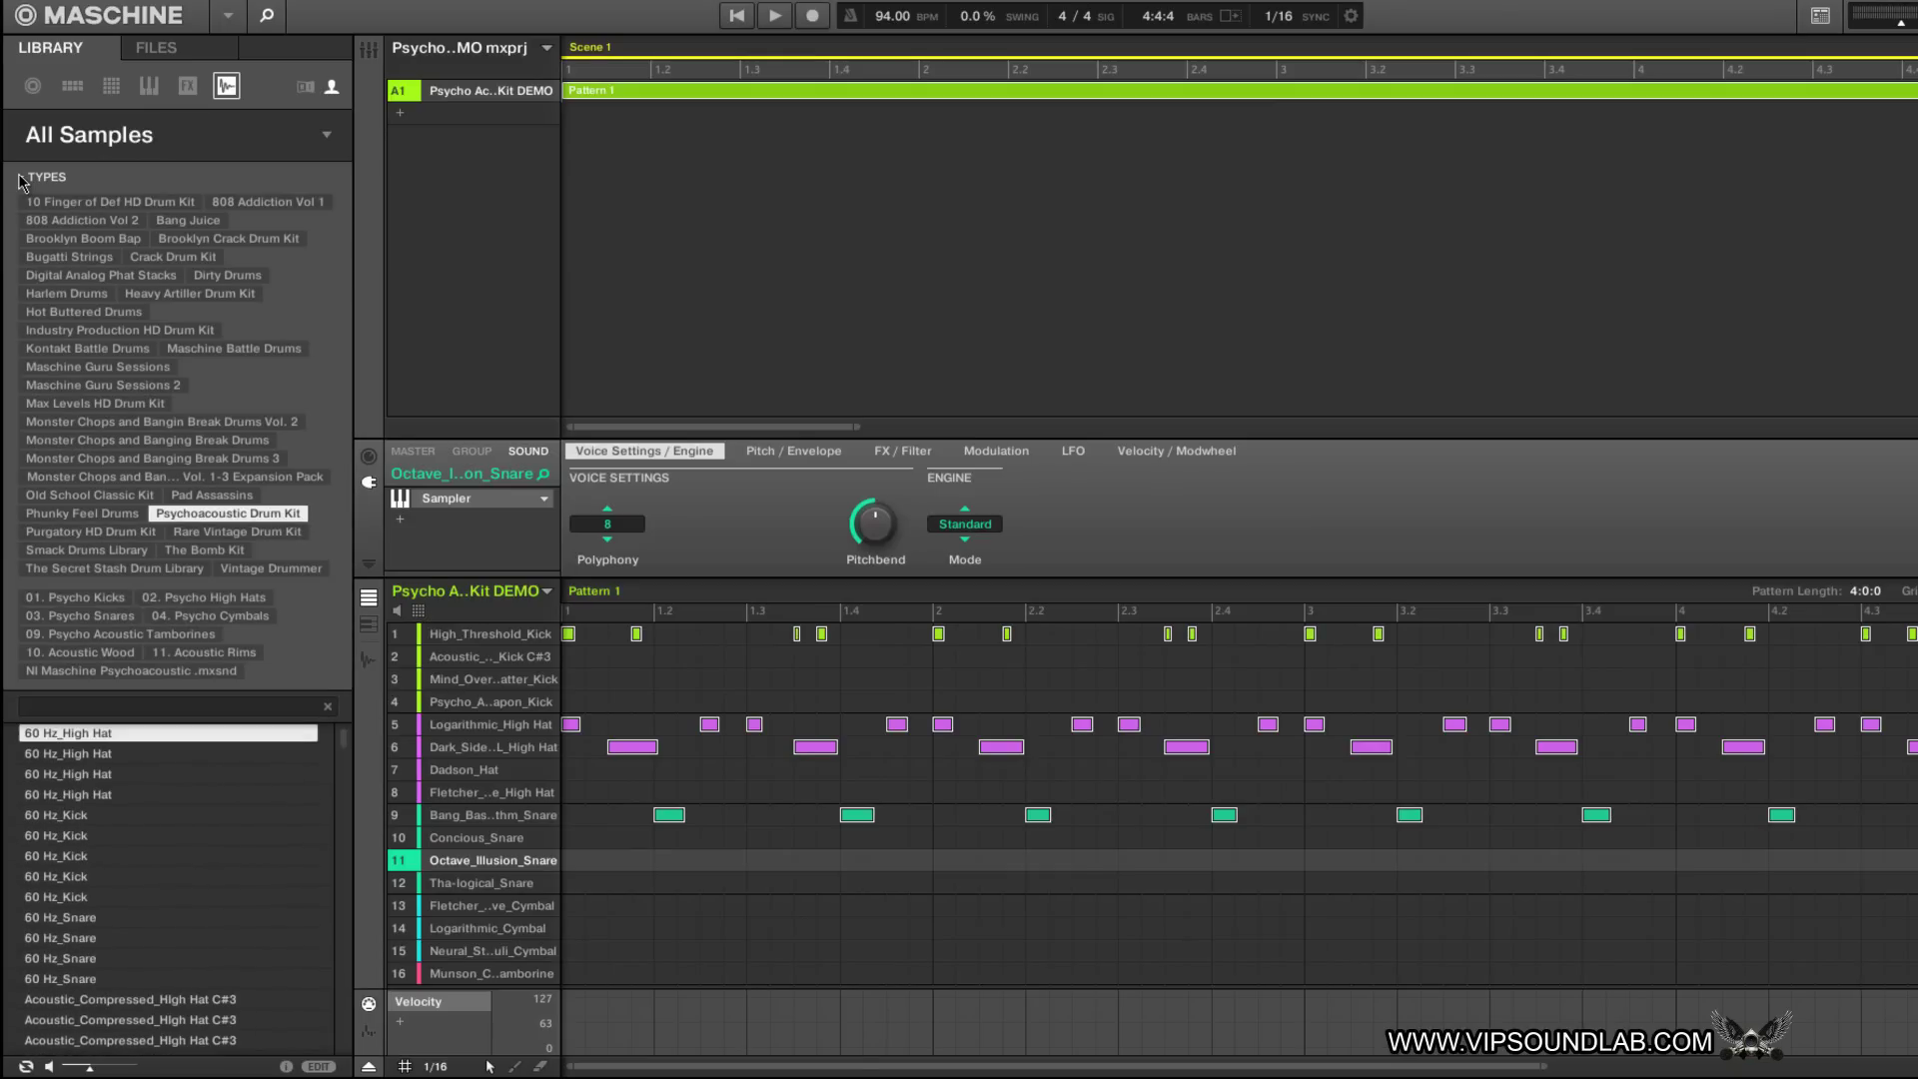
{"action": "left_click", "coordinate": [21, 179]}
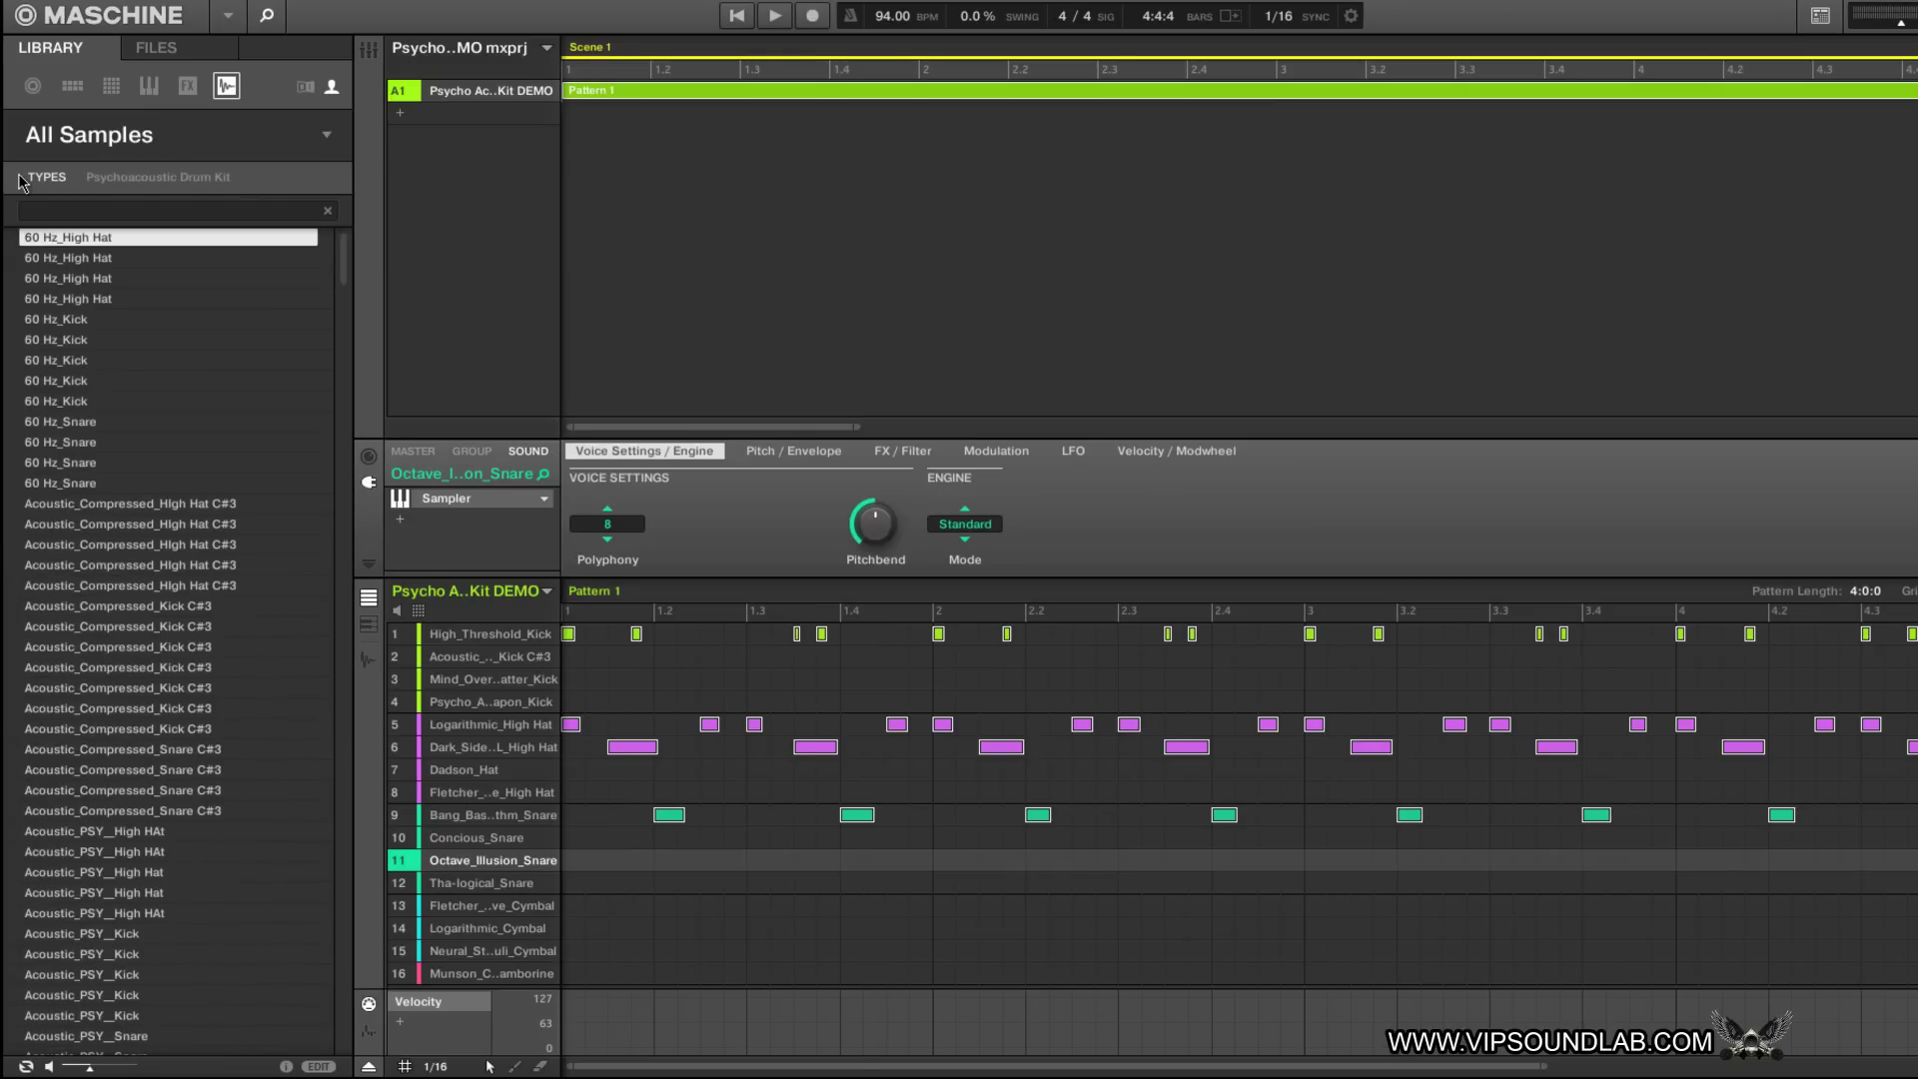
{"action": "left_click", "coordinate": [21, 180]}
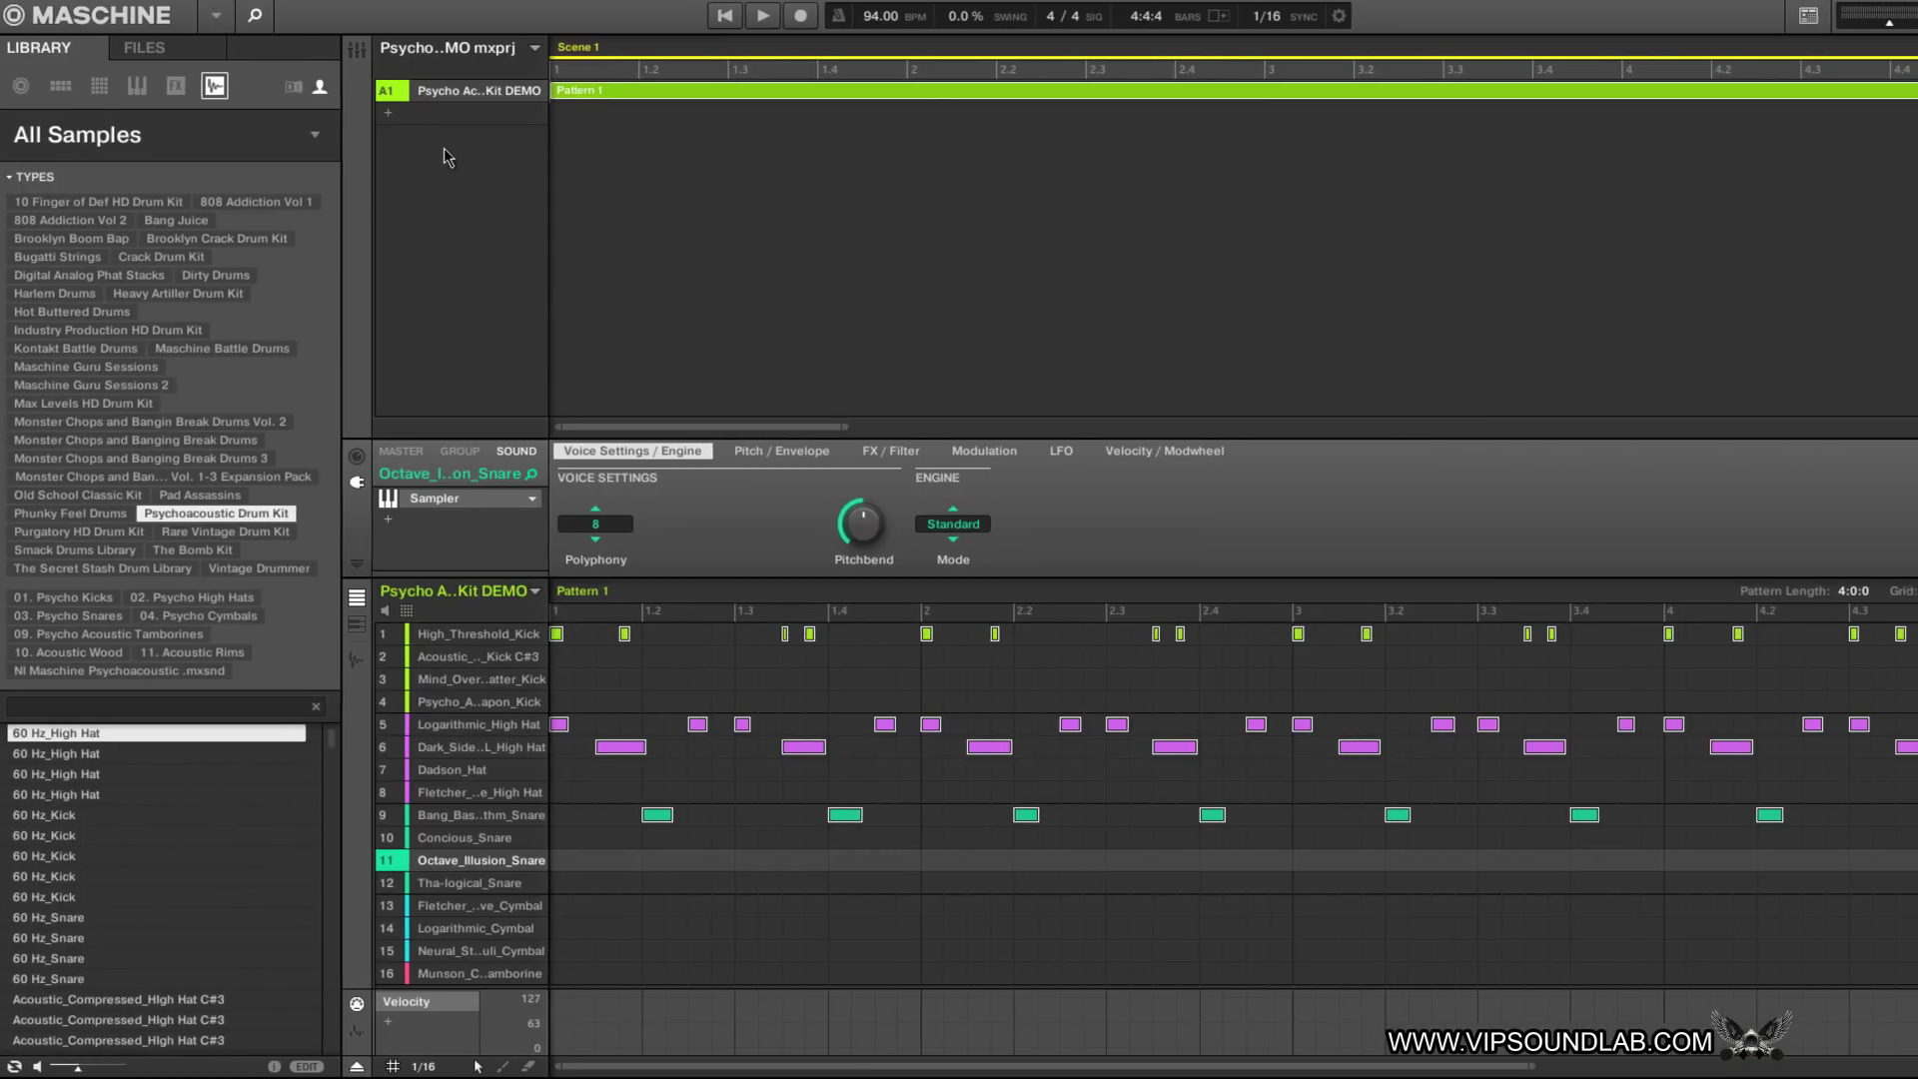
Step: Duplicate group A1 into a new group B1 and delete all notes from the copy's Pattern 1
{"action": "right_click", "coordinate": [451, 93]}
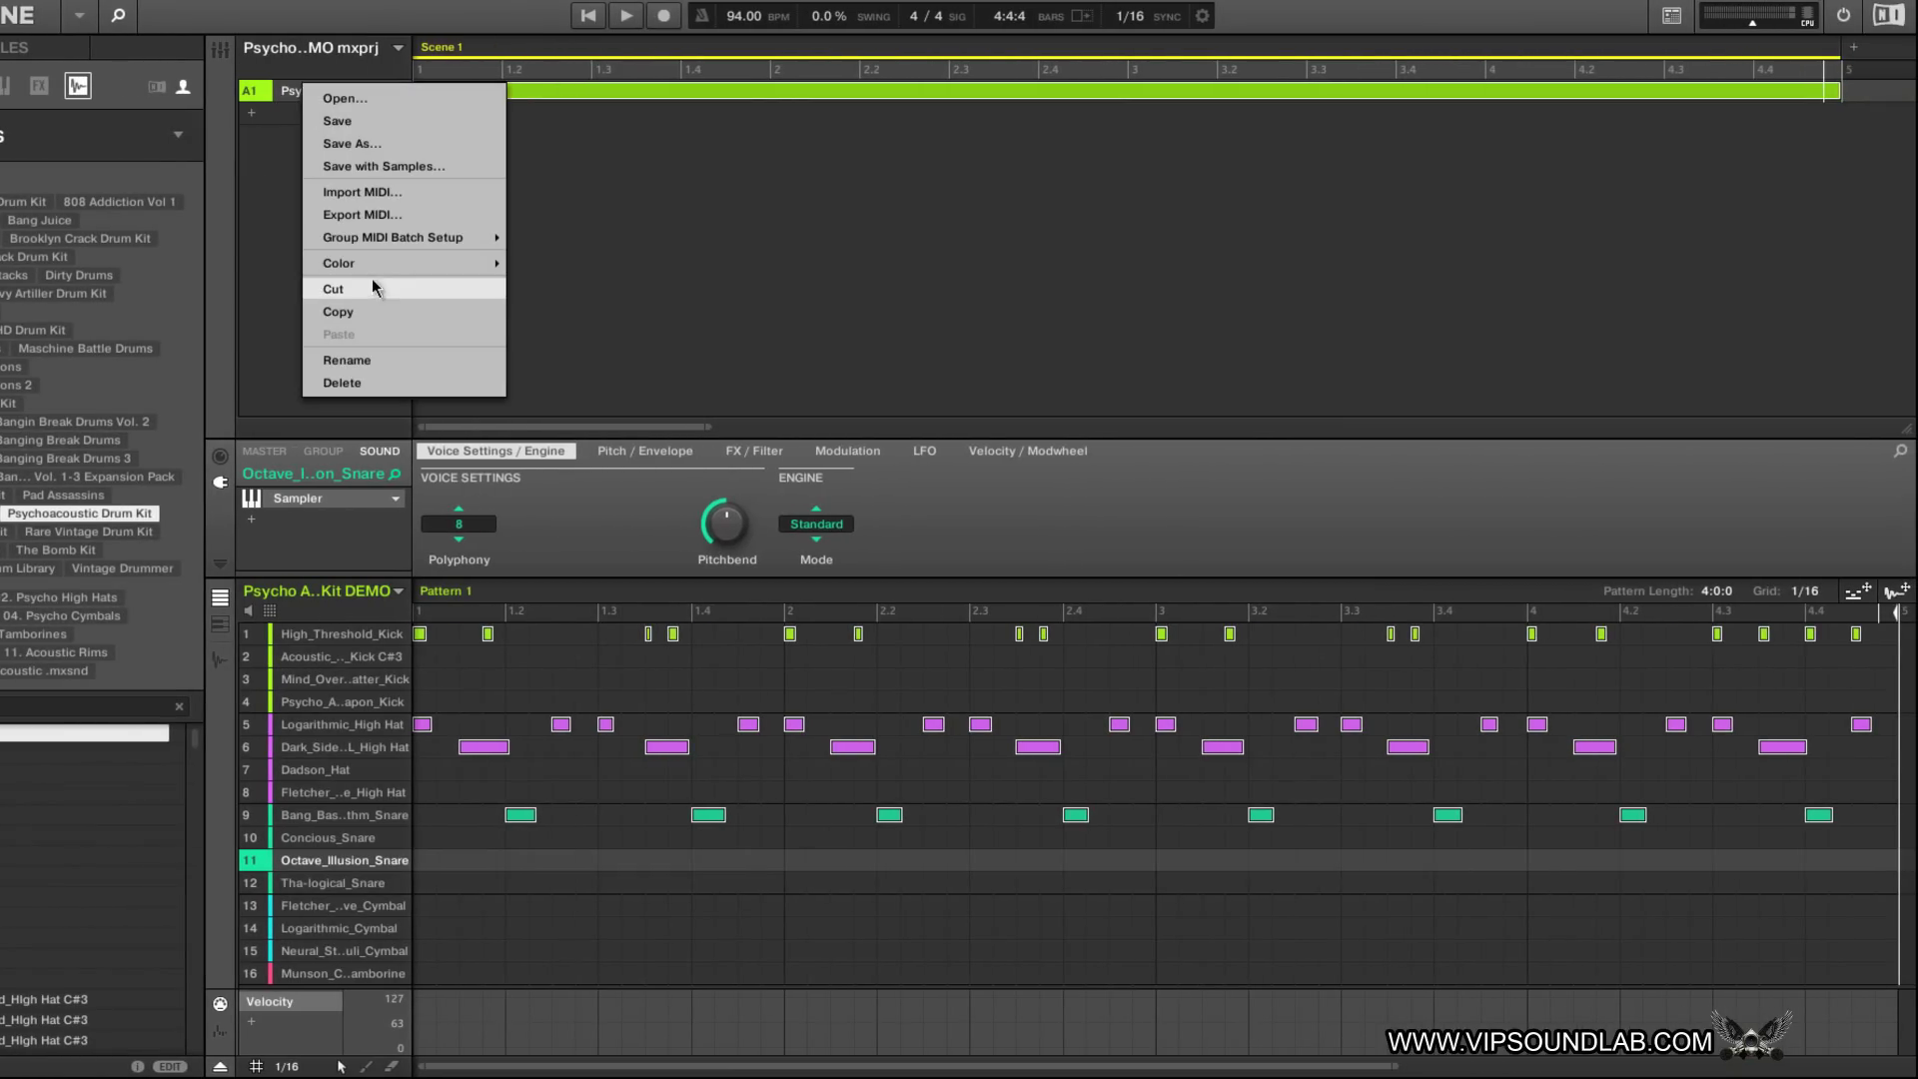
{"action": "left_click", "coordinate": [374, 308]}
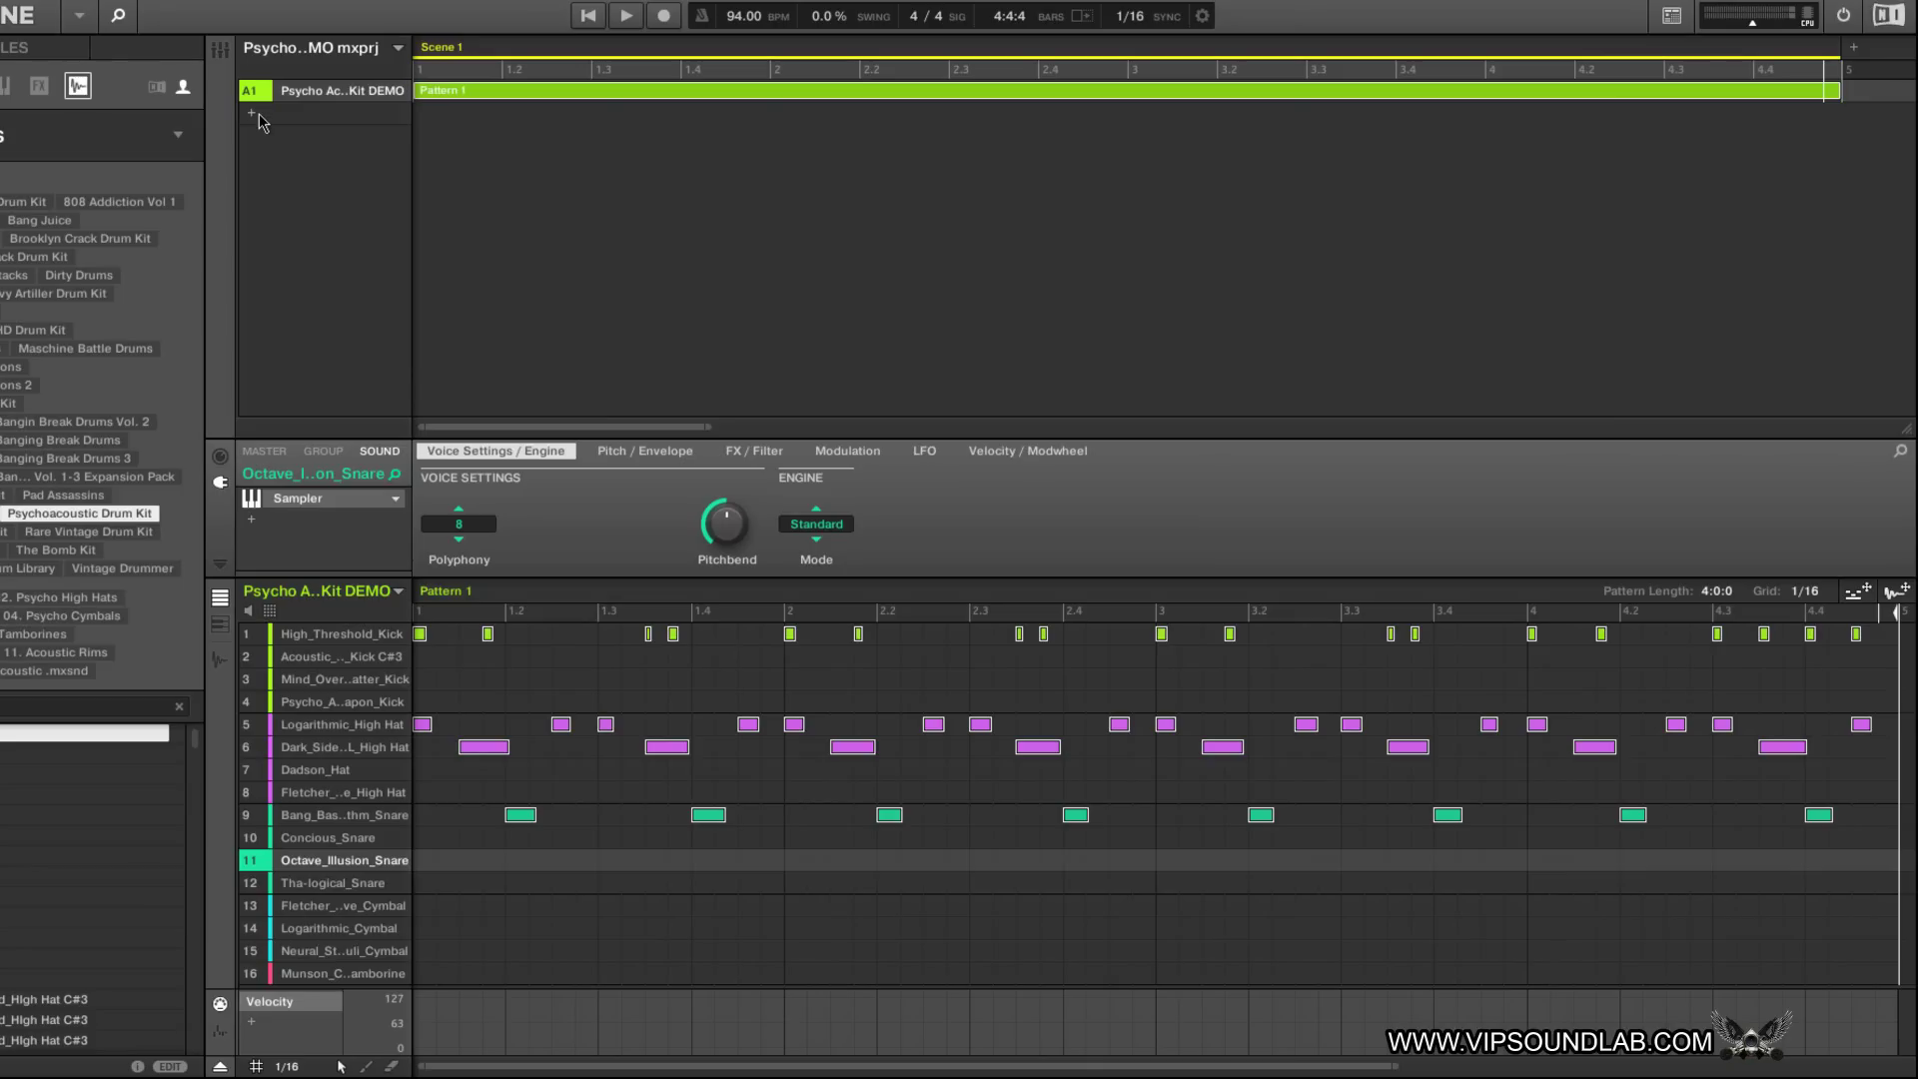
{"action": "left_click", "coordinate": [256, 112]}
{"action": "right_click", "coordinate": [284, 120]}
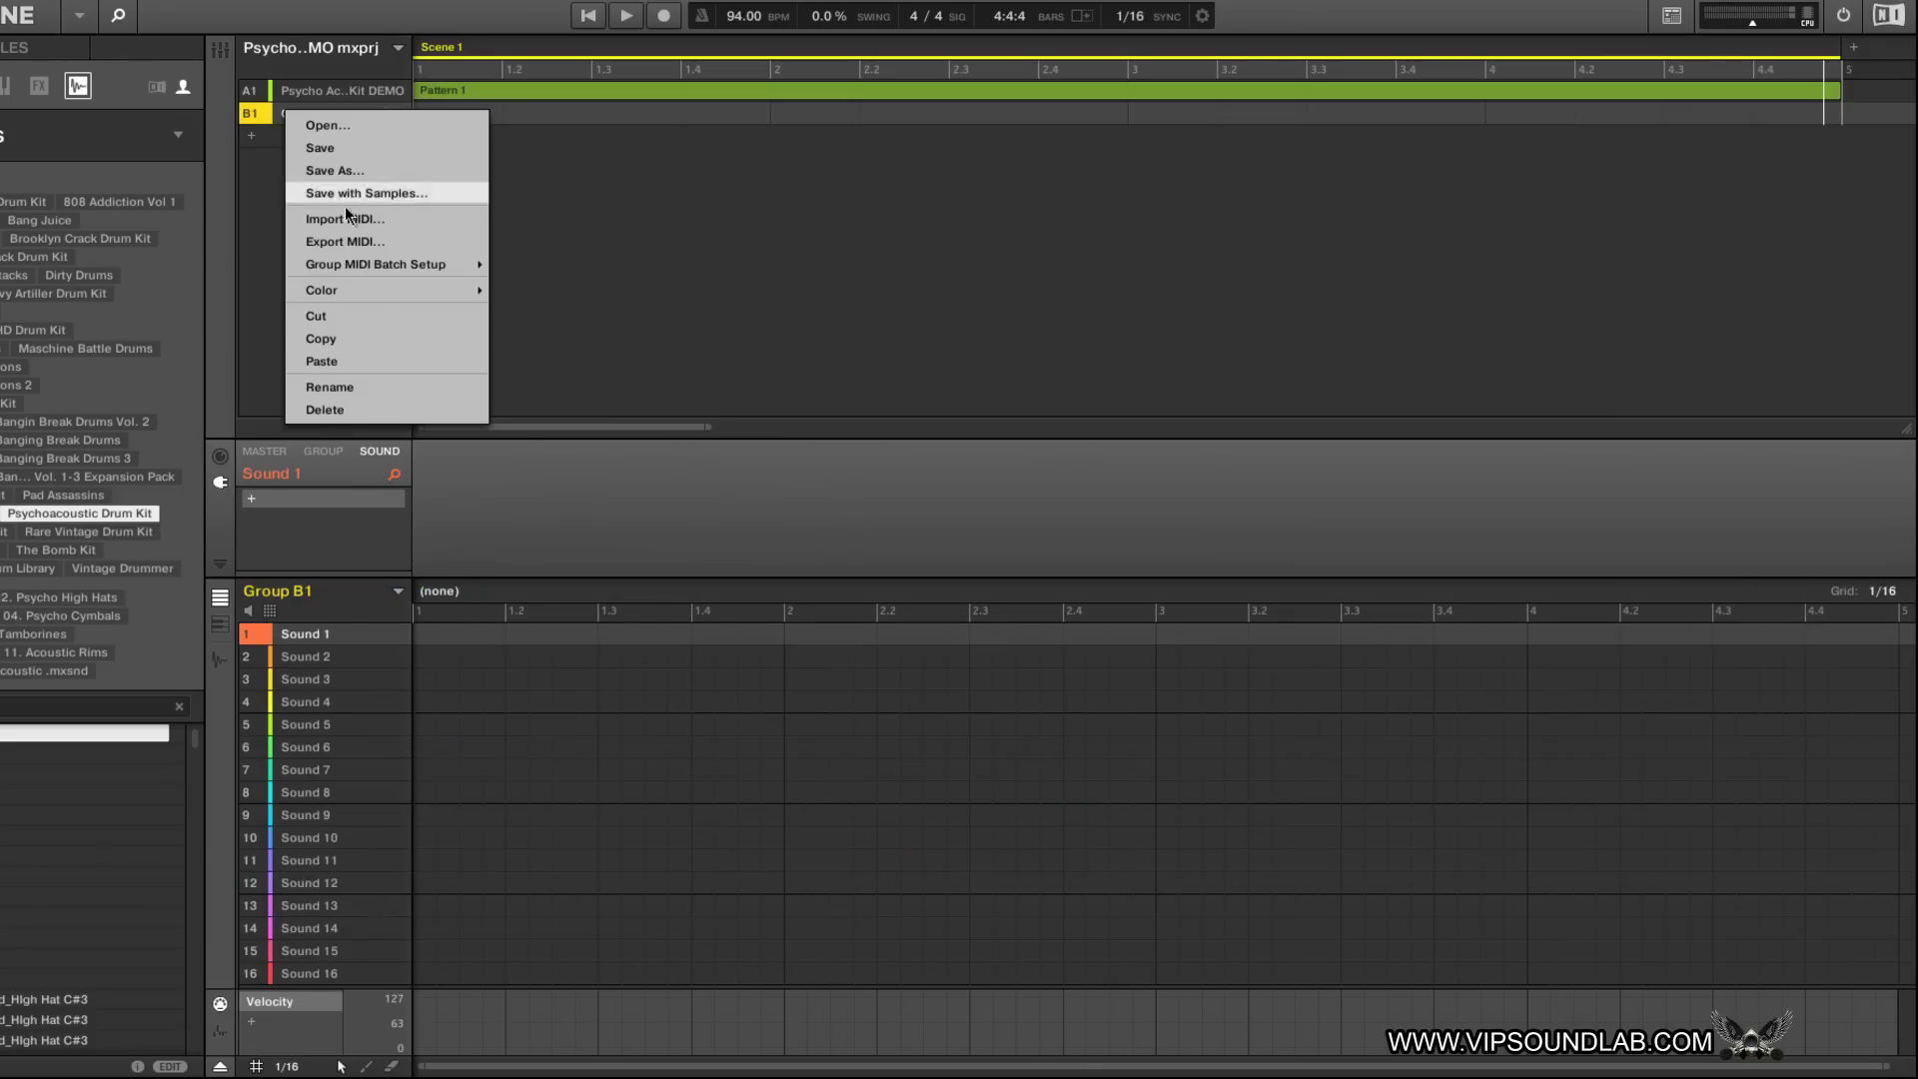
{"action": "left_click", "coordinate": [376, 356]}
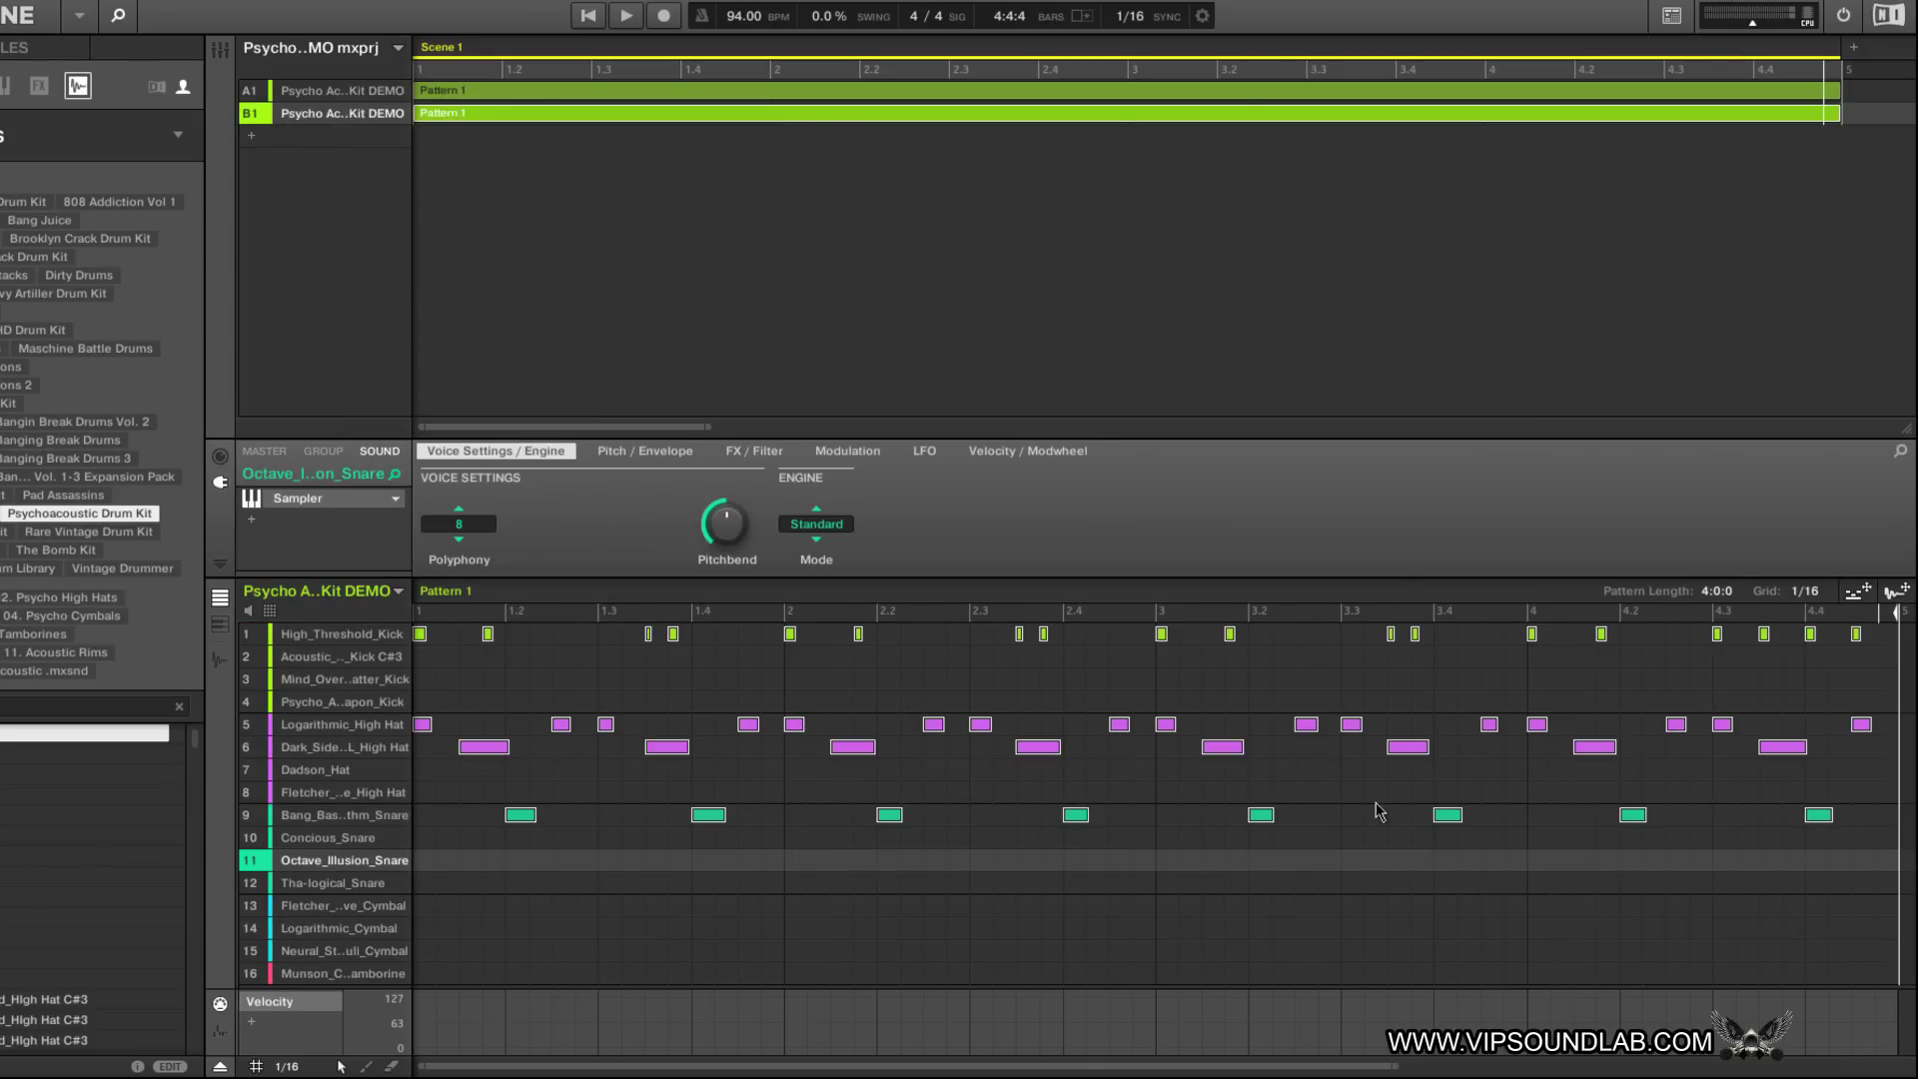
{"action": "left_click_drag", "start_coordinate": [1876, 913], "coordinate": [402, 591]}
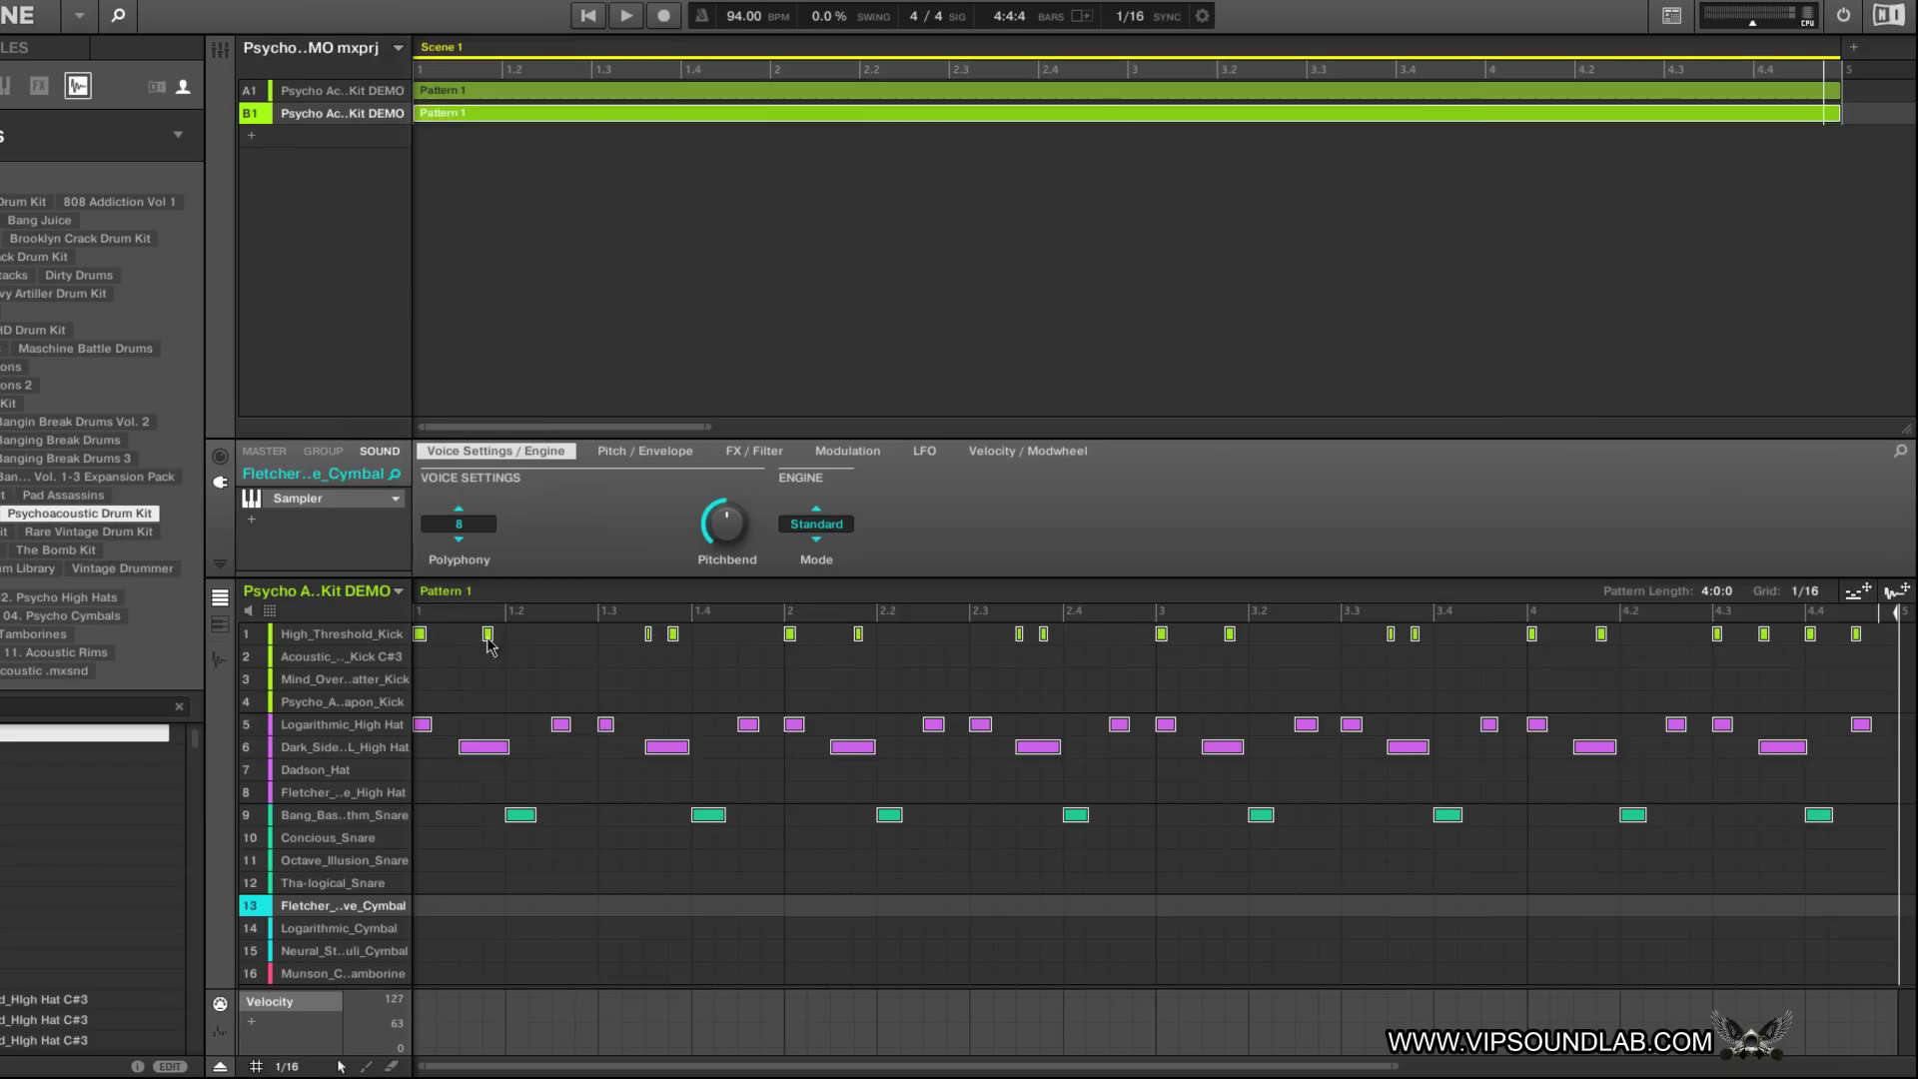
{"action": "key", "text": "Delete"}
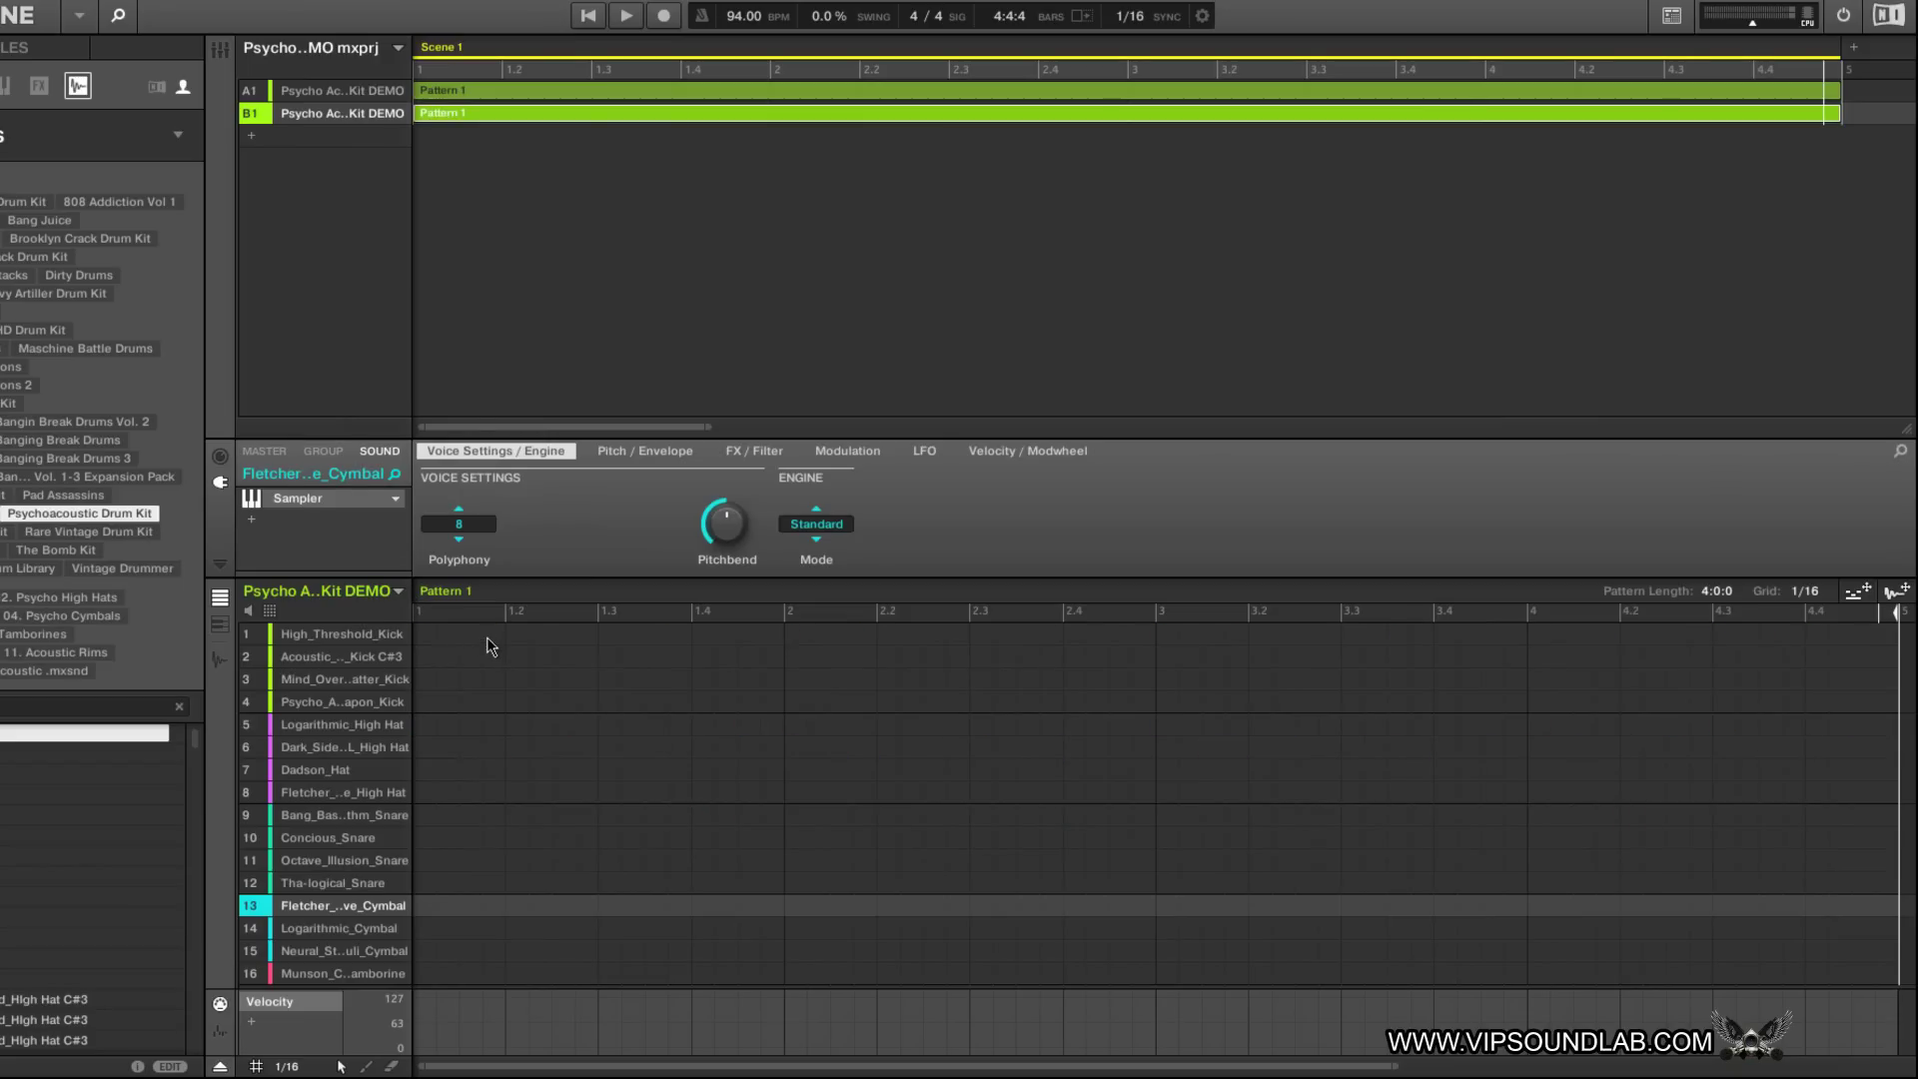
Step: Transfer the MIDI of Pattern 1 from group A1 onto group B1 and compare the notes of both groups
{"action": "left_click", "coordinate": [330, 94]}
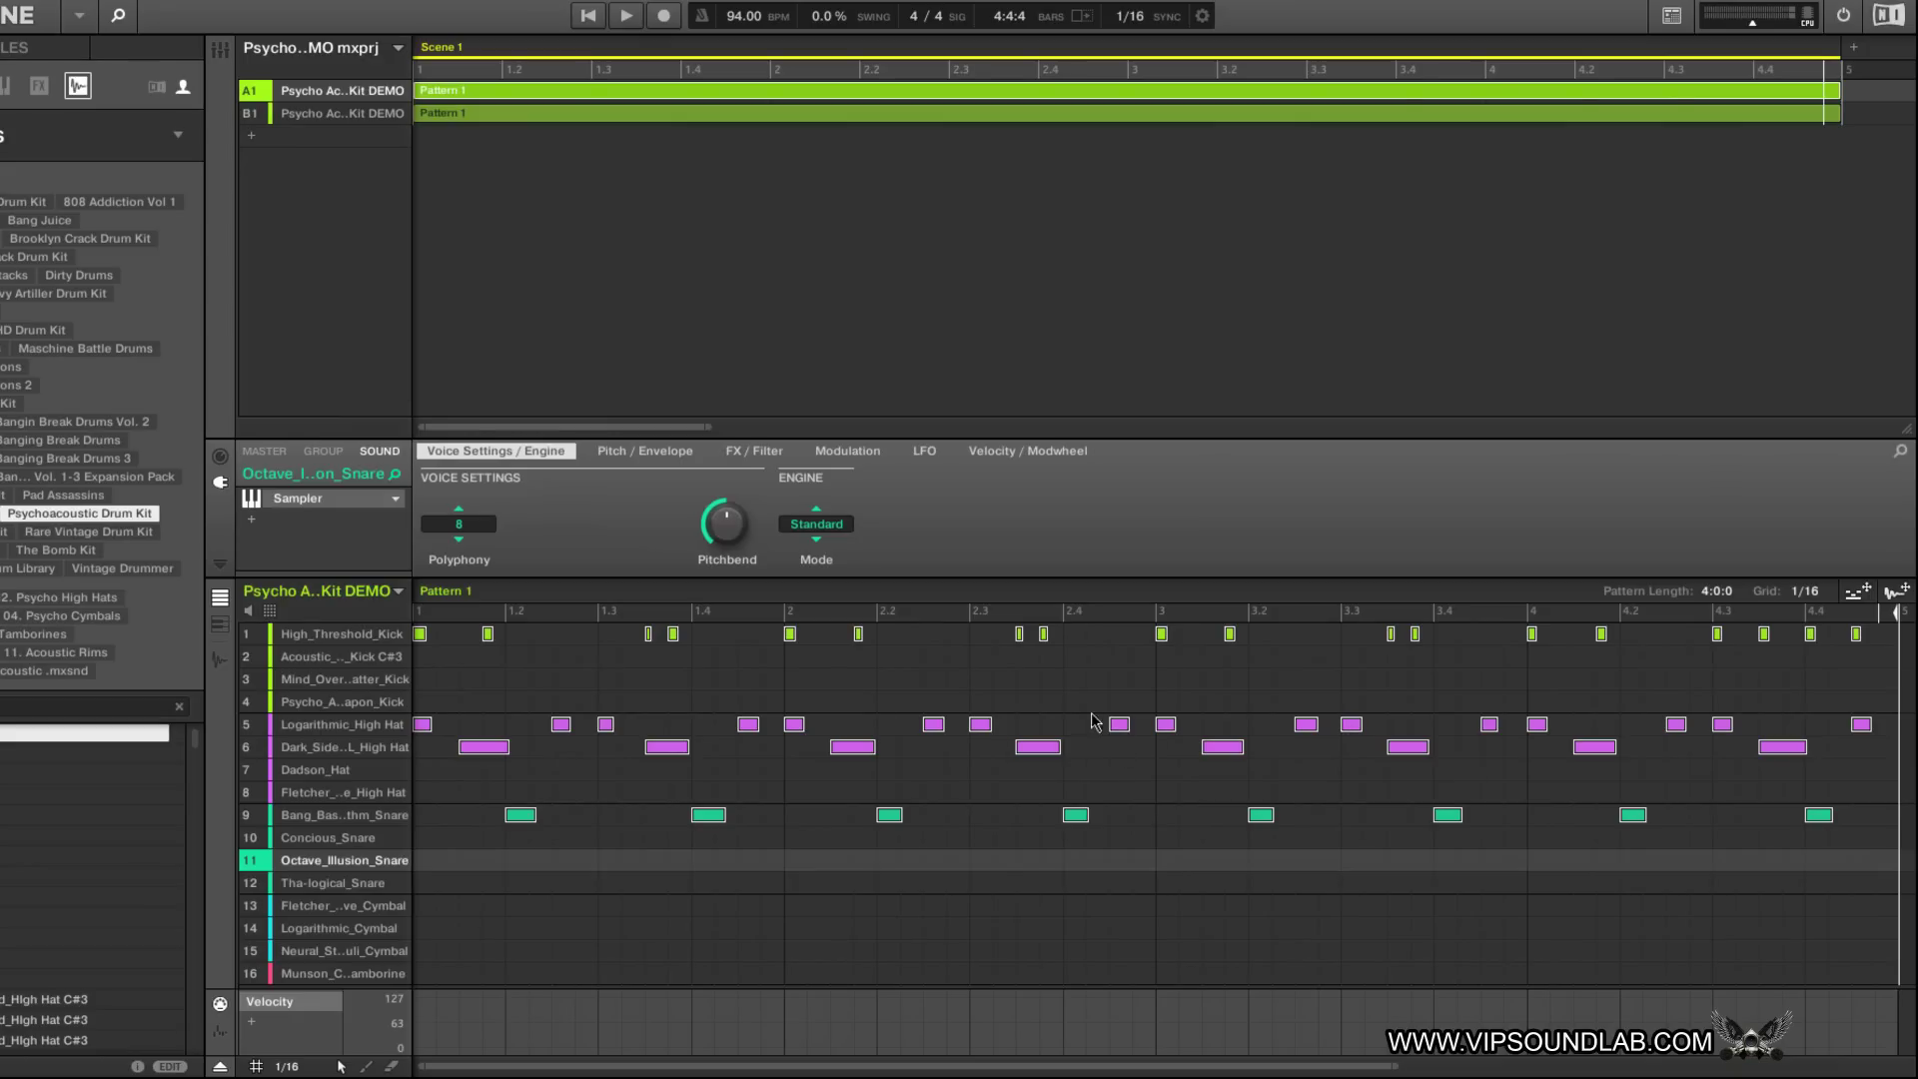
{"action": "left_click", "coordinate": [312, 88]}
{"action": "left_click_drag", "start_coordinate": [1864, 593], "coordinate": [363, 115]}
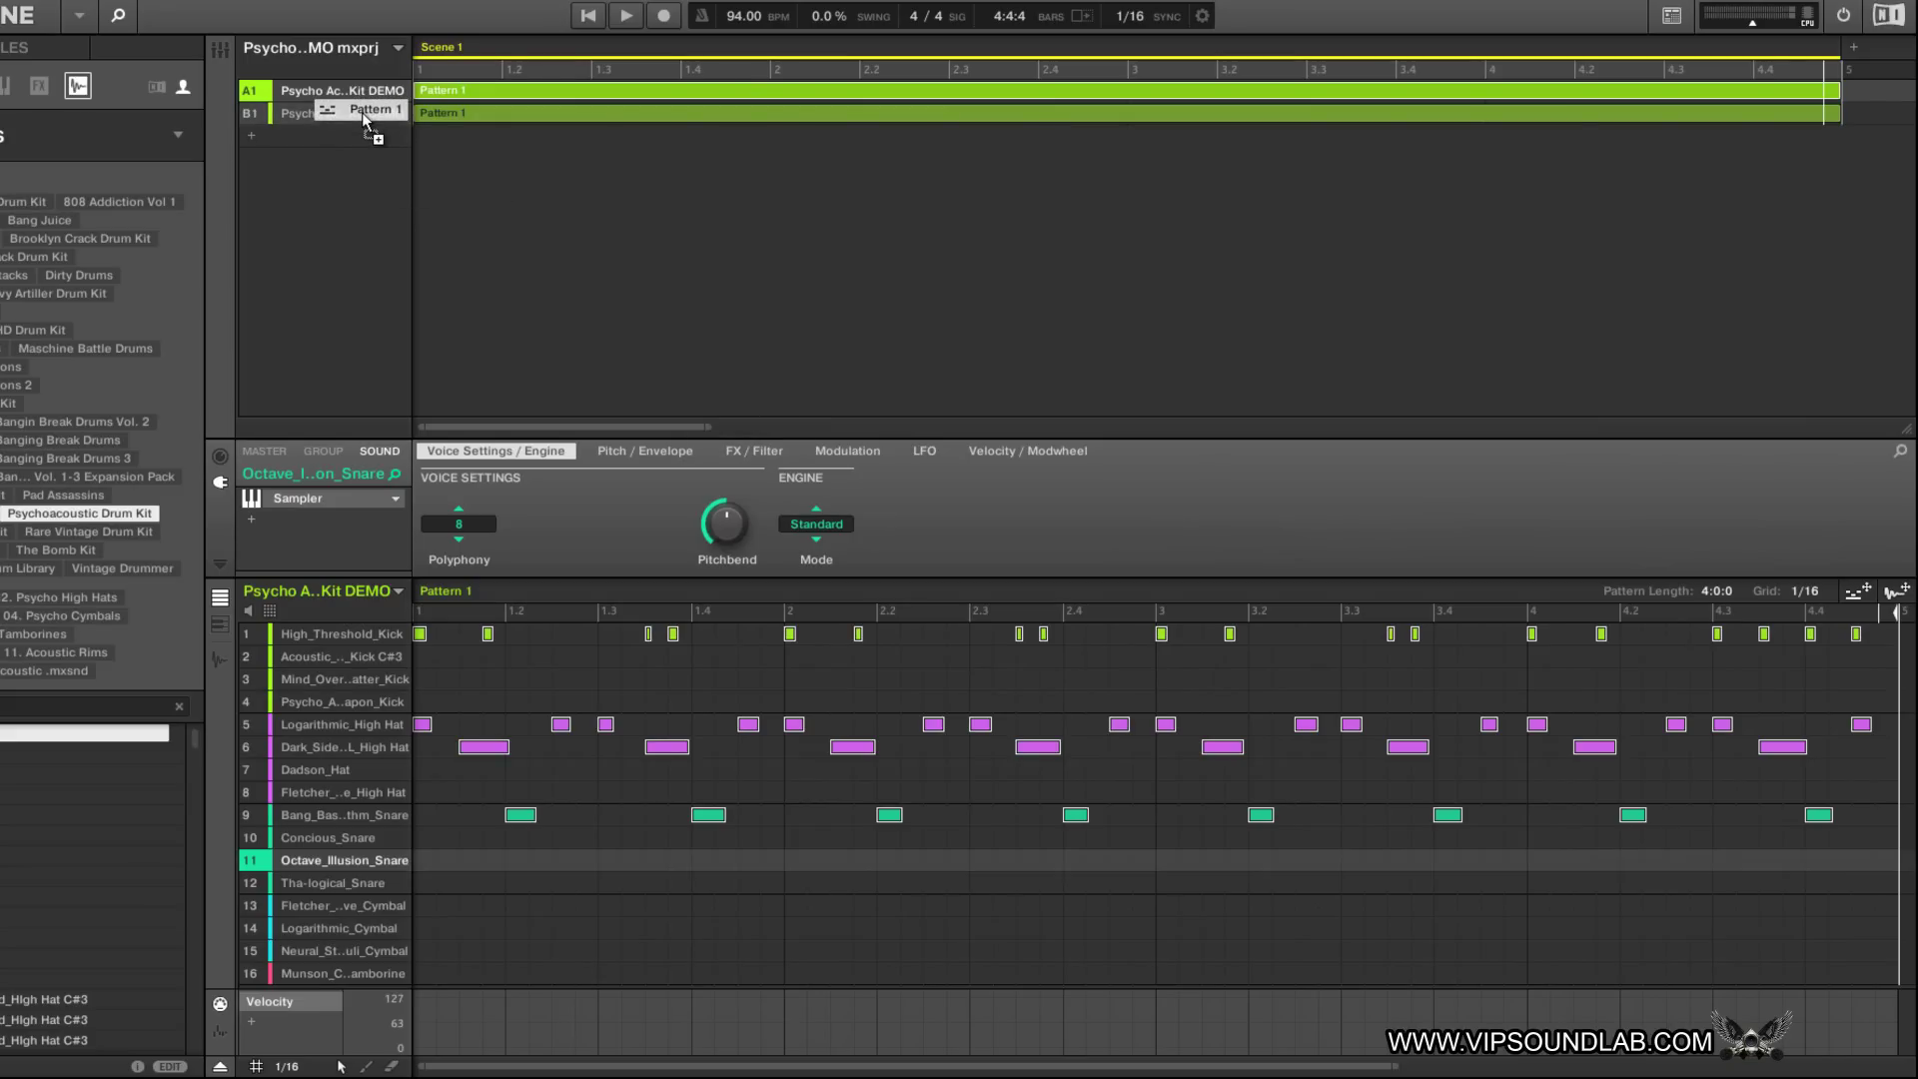
{"action": "mouse_move", "coordinate": [364, 118]}
{"action": "left_mouse_down"}
{"action": "mouse_move", "coordinate": [355, 138]}
{"action": "mouse_move", "coordinate": [394, 122]}
{"action": "mouse_move", "coordinate": [368, 122]}
{"action": "left_mouse_up"}
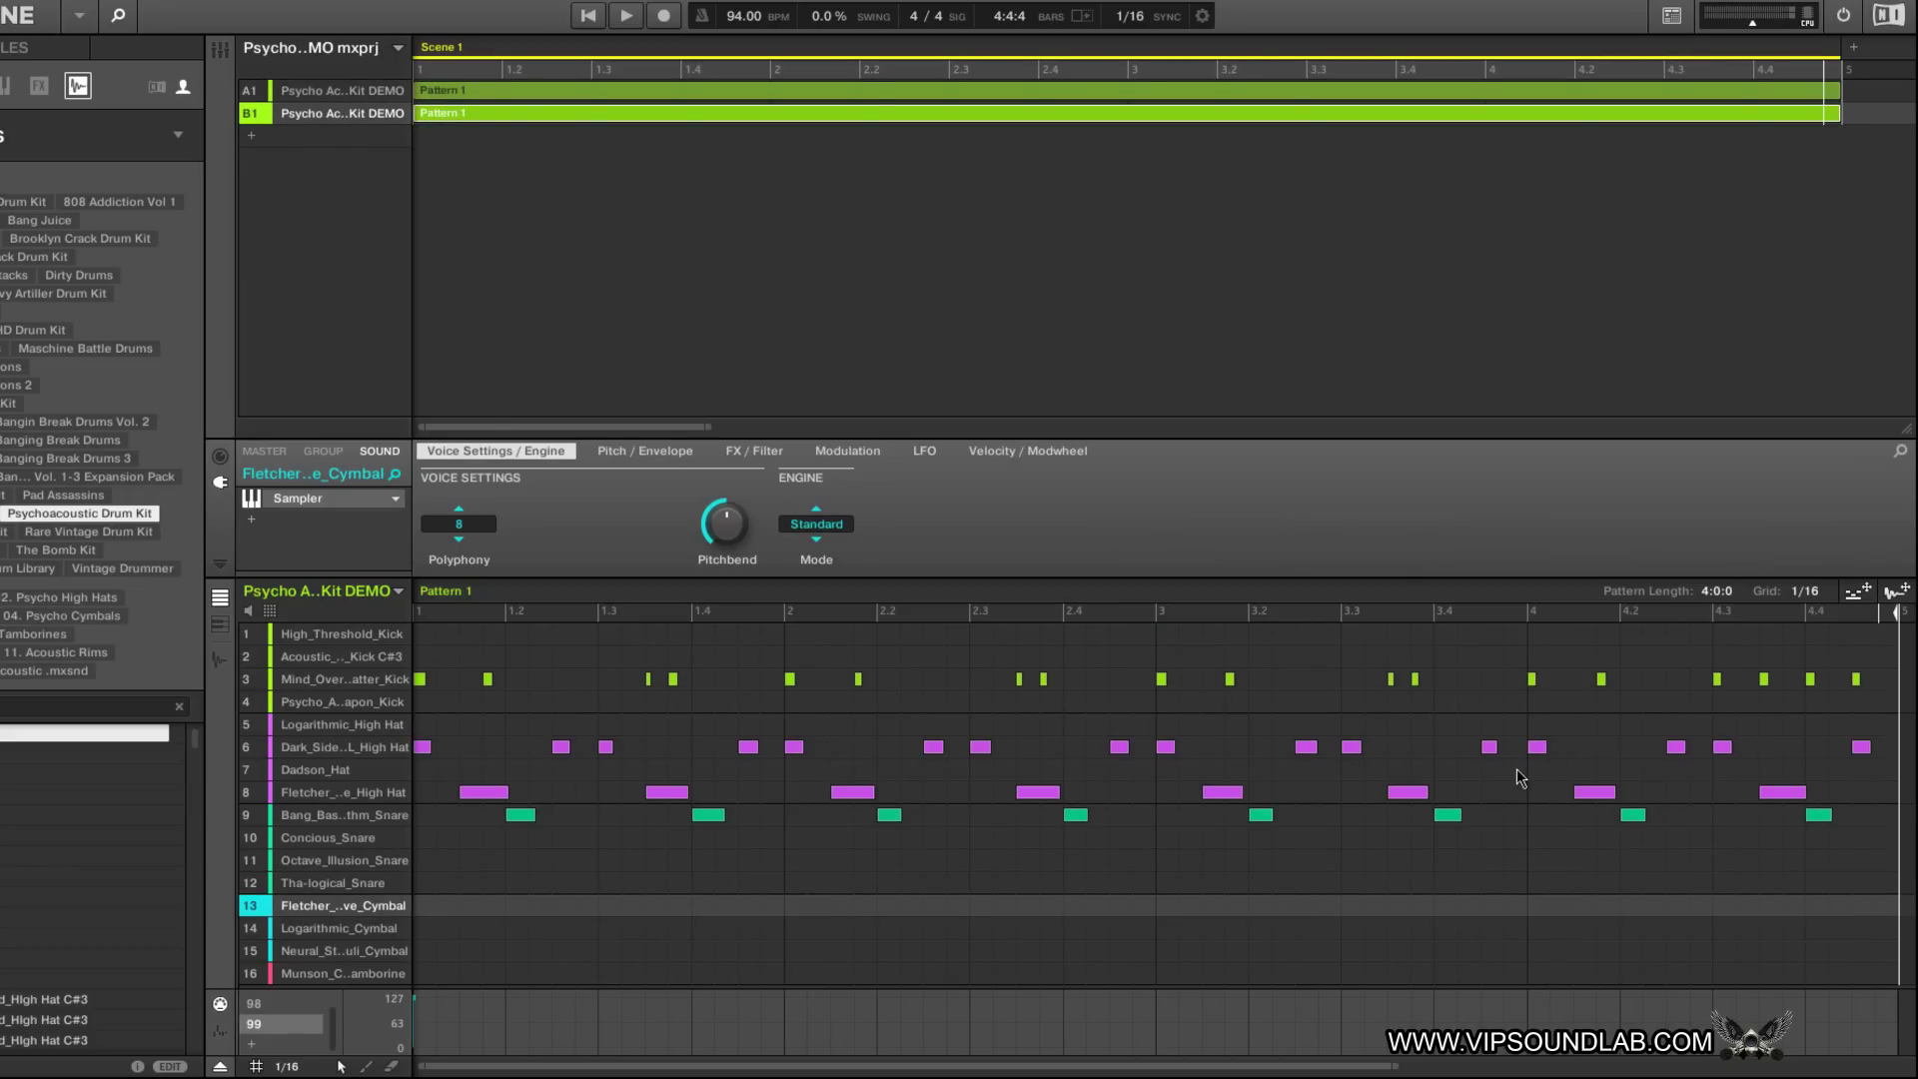
{"action": "left_click", "coordinate": [320, 90]}
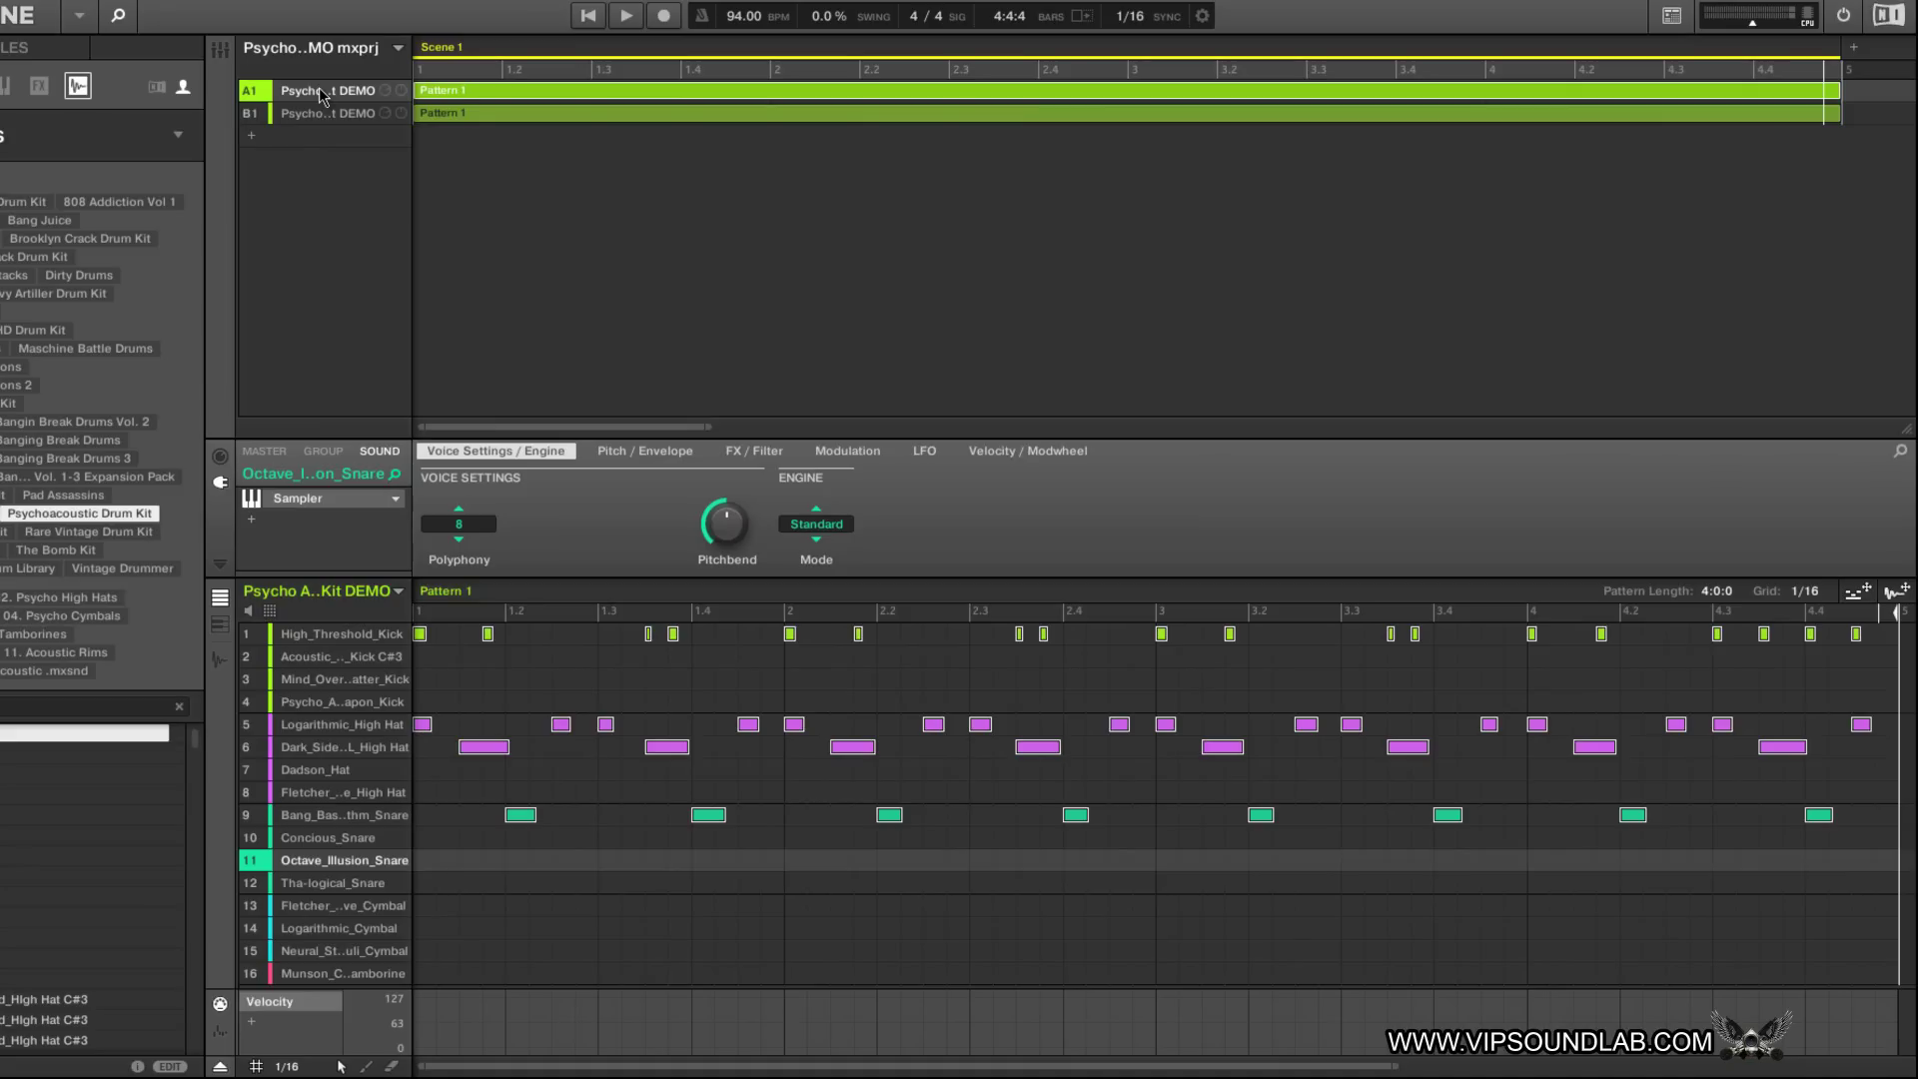
{"action": "left_click", "coordinate": [323, 112]}
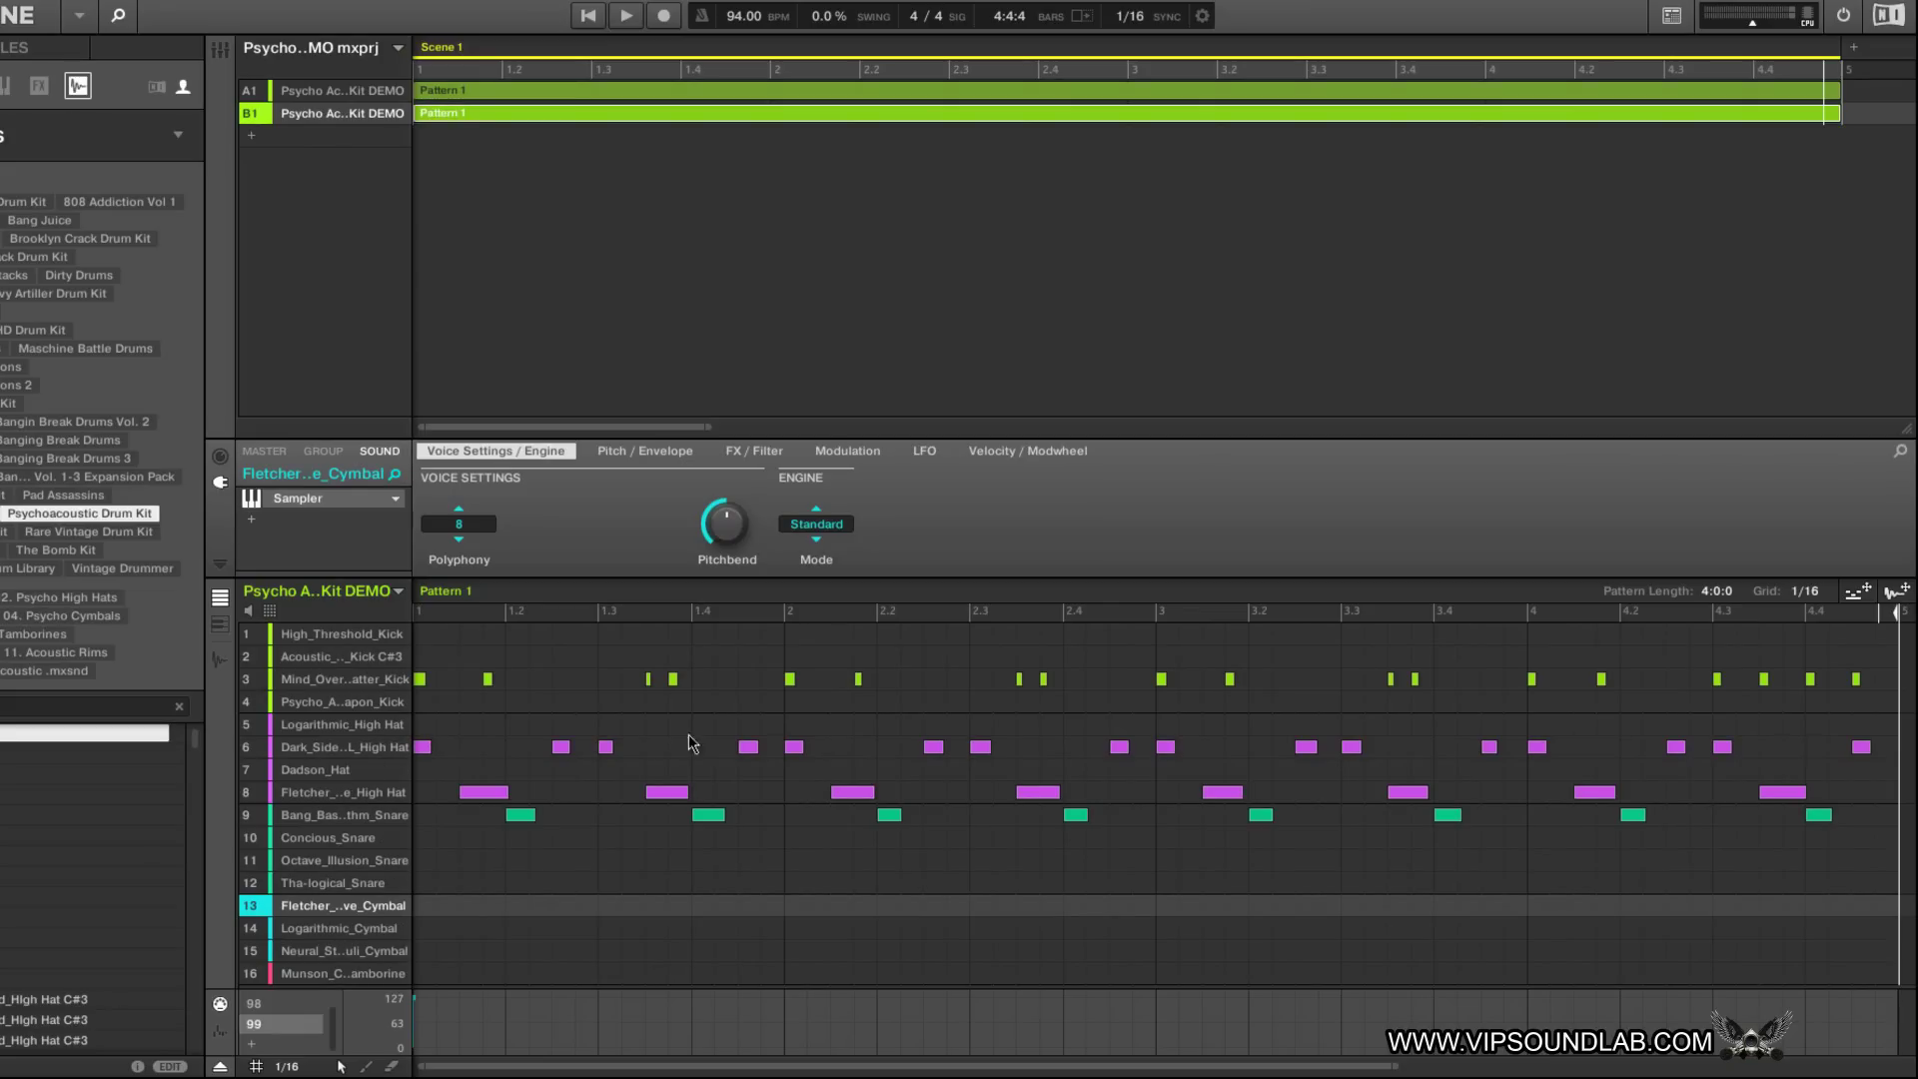
Step: Delete the transferred notes from group B1's Pattern 1 and check group A1's pattern
{"action": "left_click_drag", "start_coordinate": [1872, 872], "coordinate": [271, 620]}
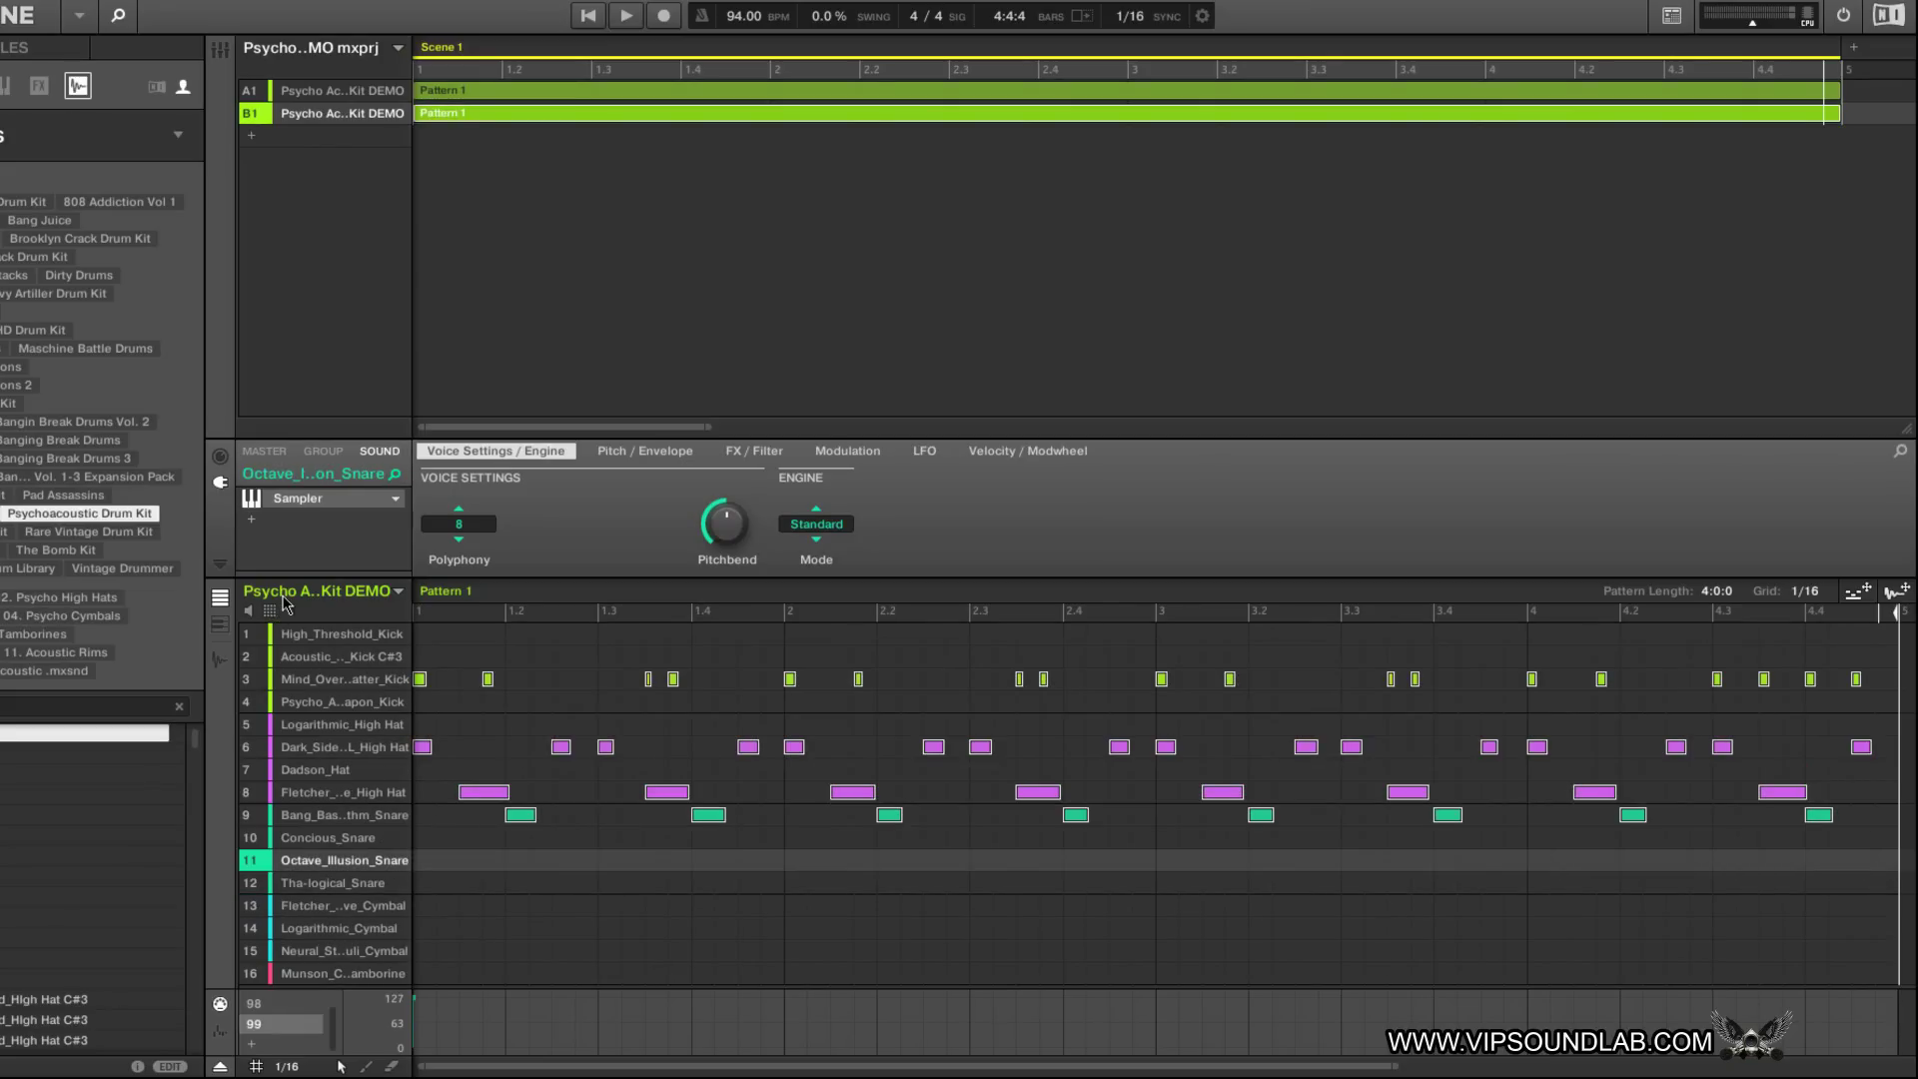
{"action": "key", "text": "Delete"}
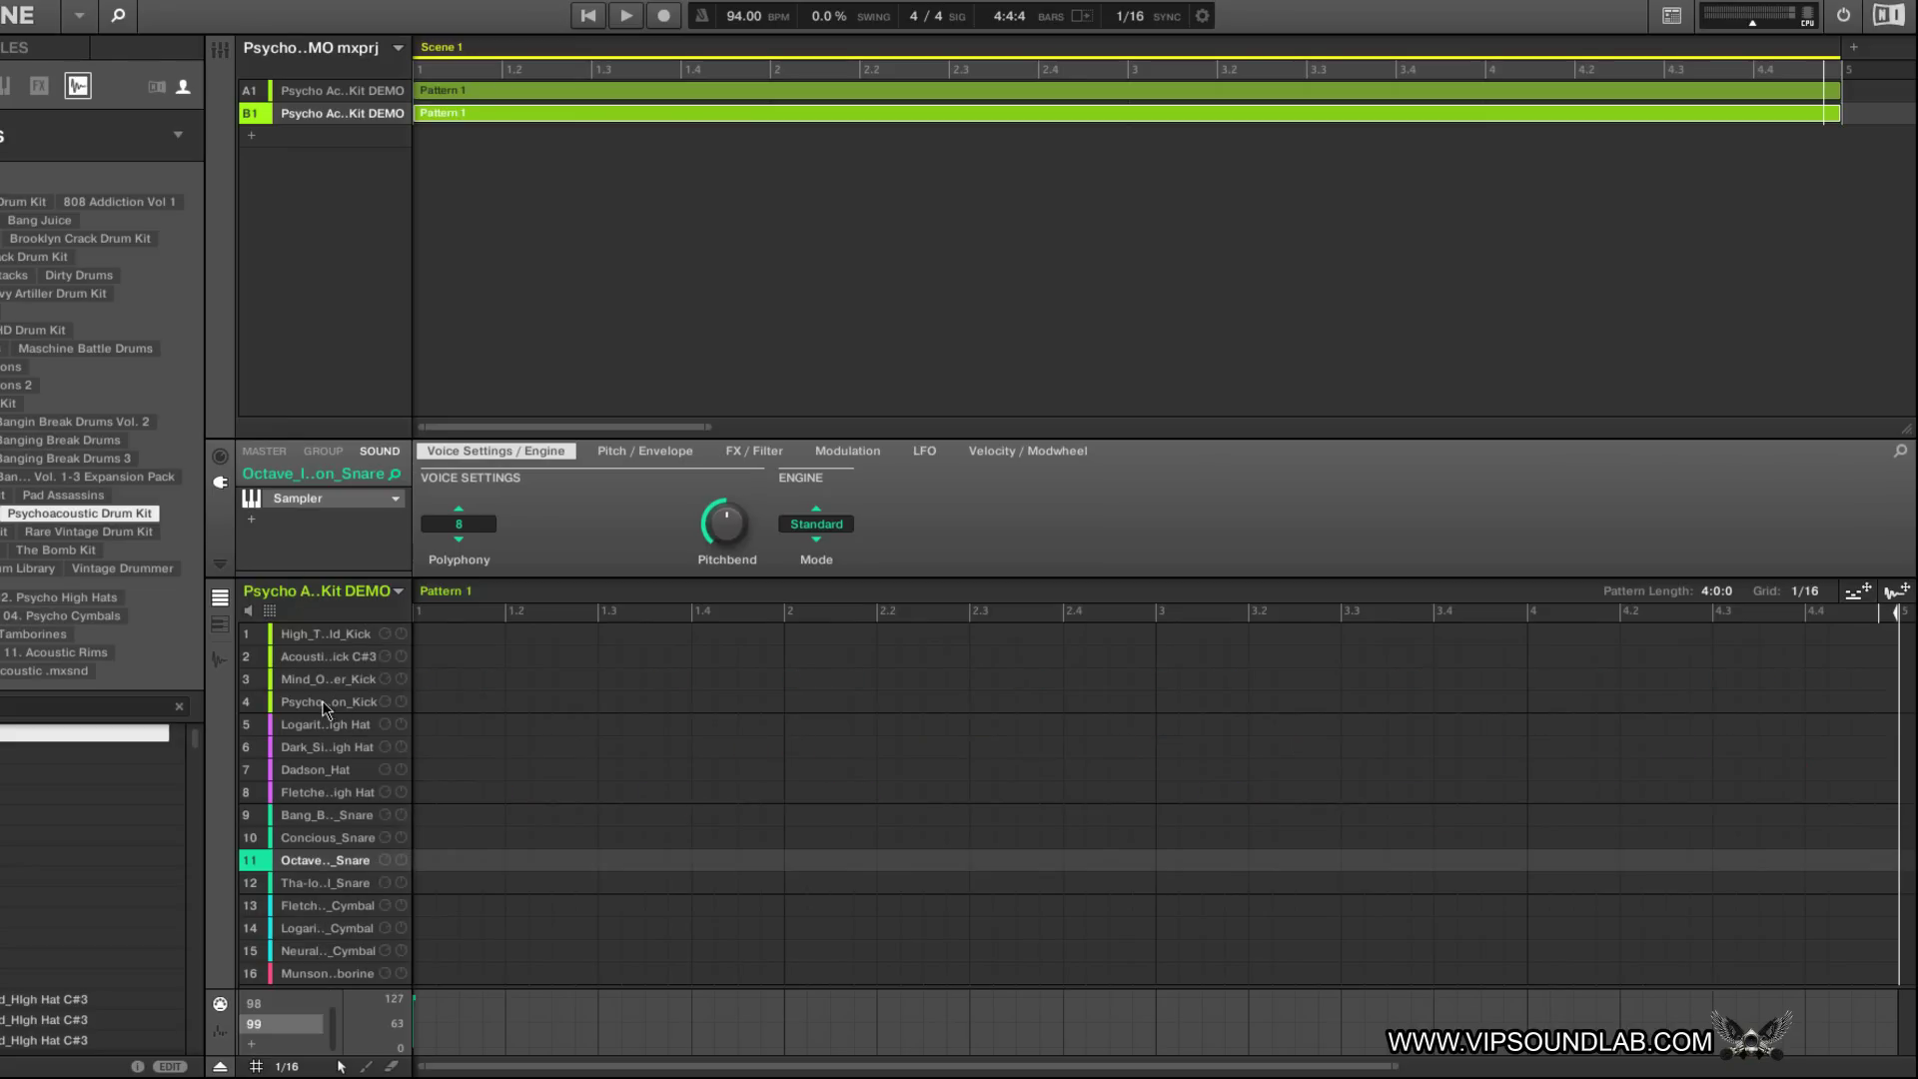
{"action": "left_click", "coordinate": [301, 93]}
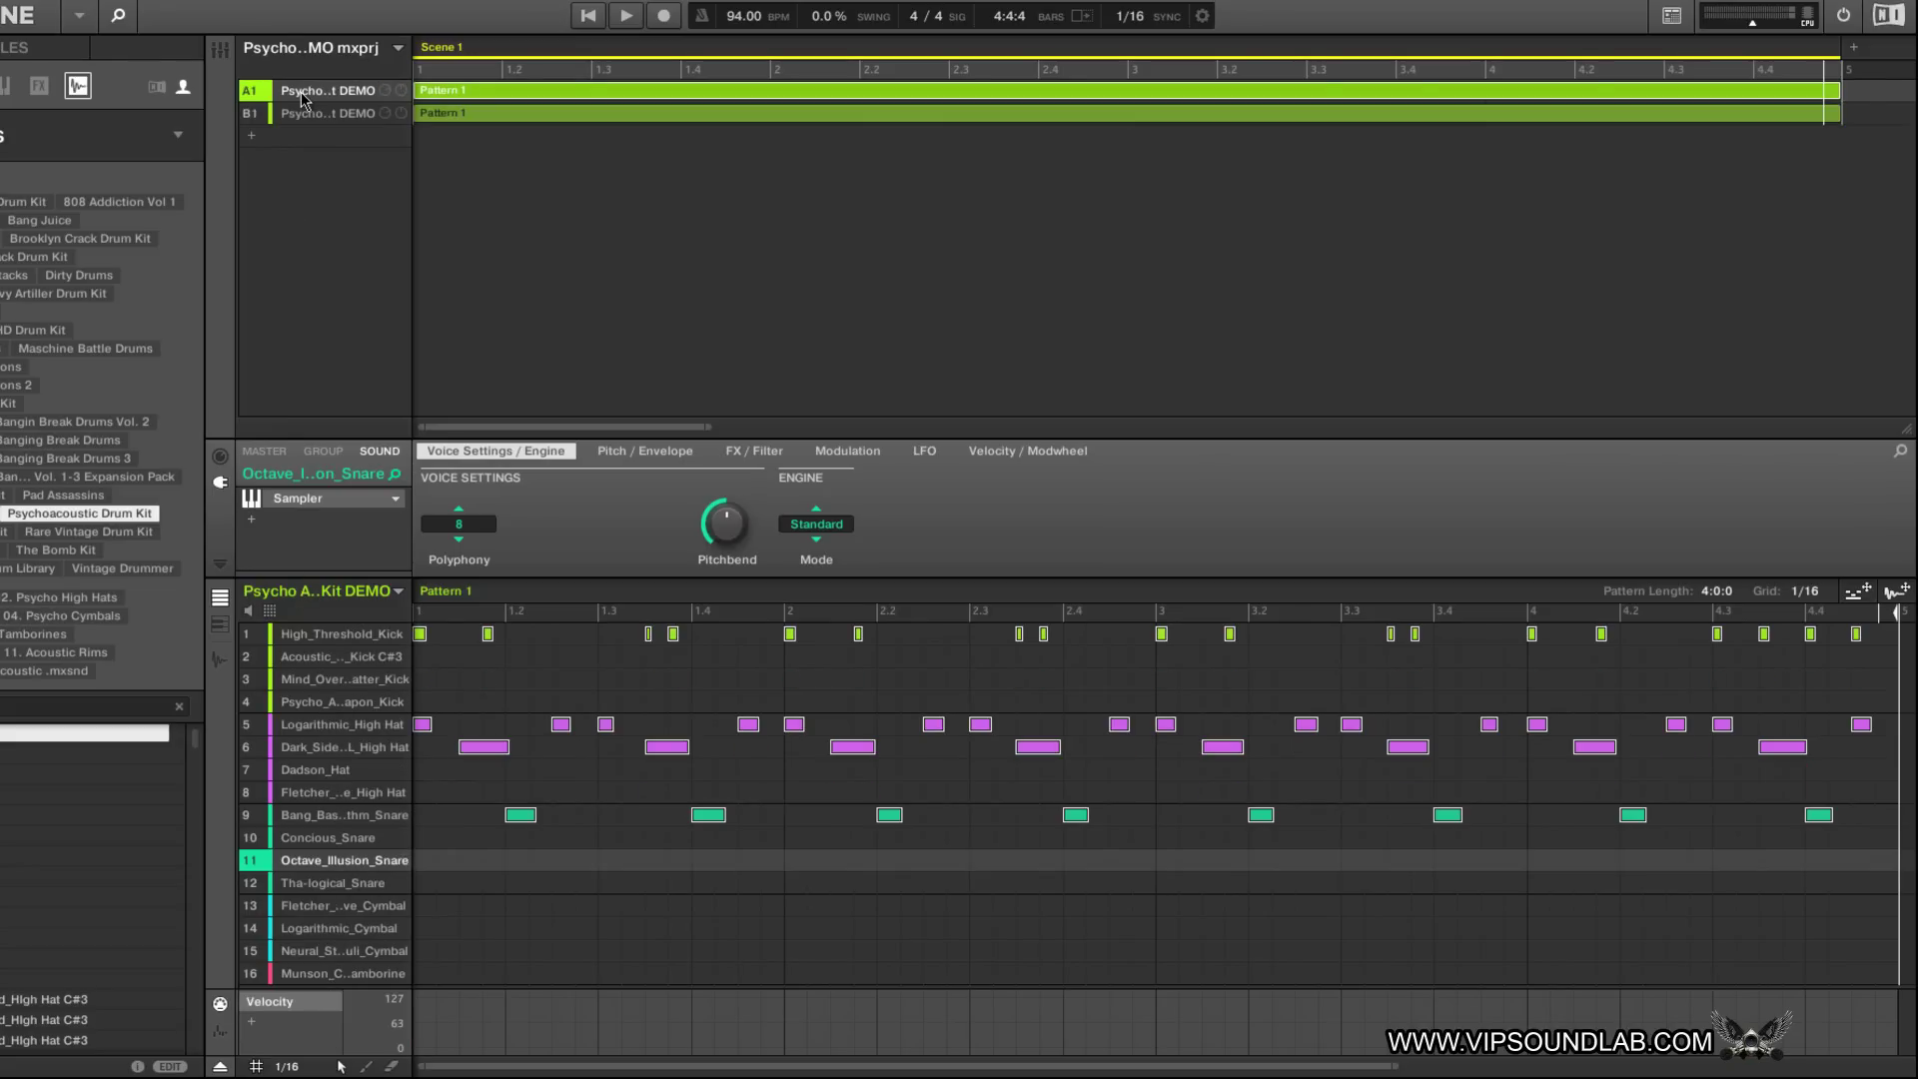
Step: Reorder group B1's sounds, moving High_Threshold_Kick to slot 11 and the Mind_Over kick to slot 8
{"action": "left_click", "coordinate": [302, 113]}
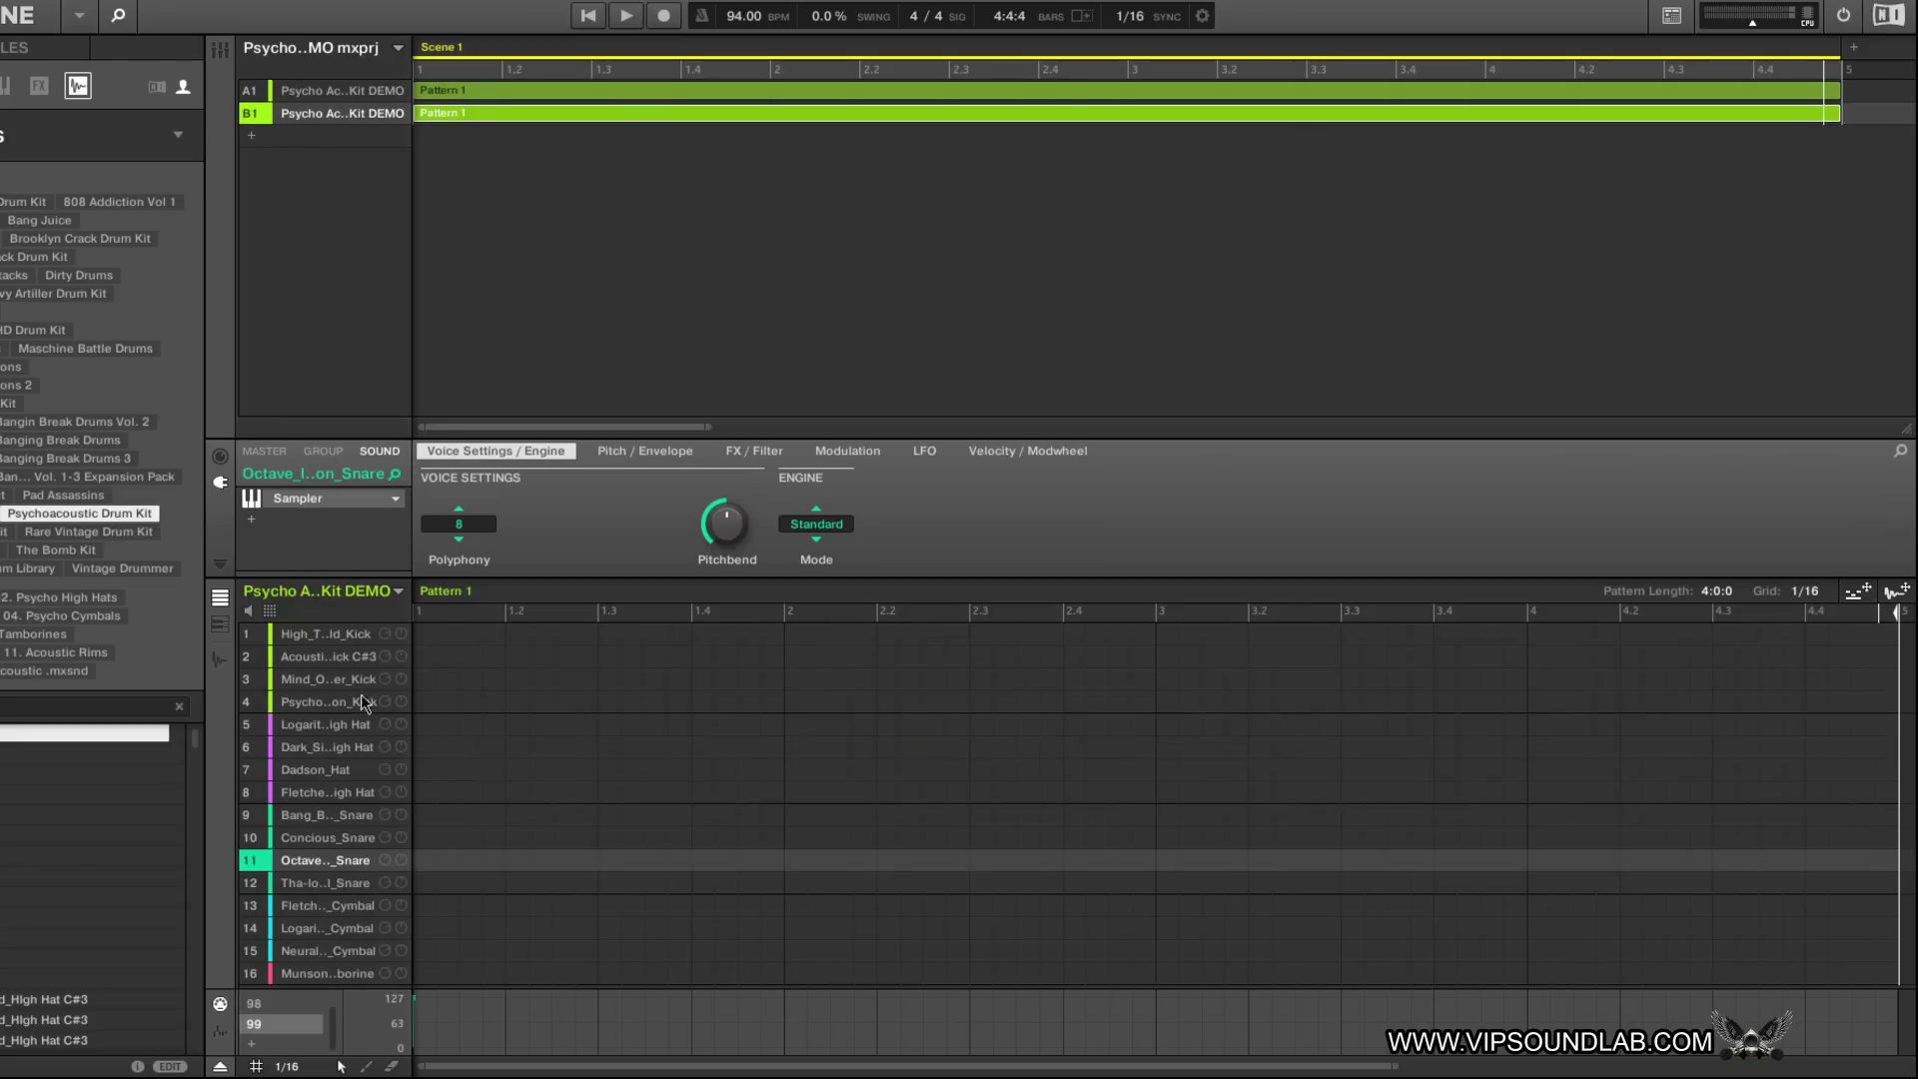
{"action": "left_click", "coordinate": [327, 629]}
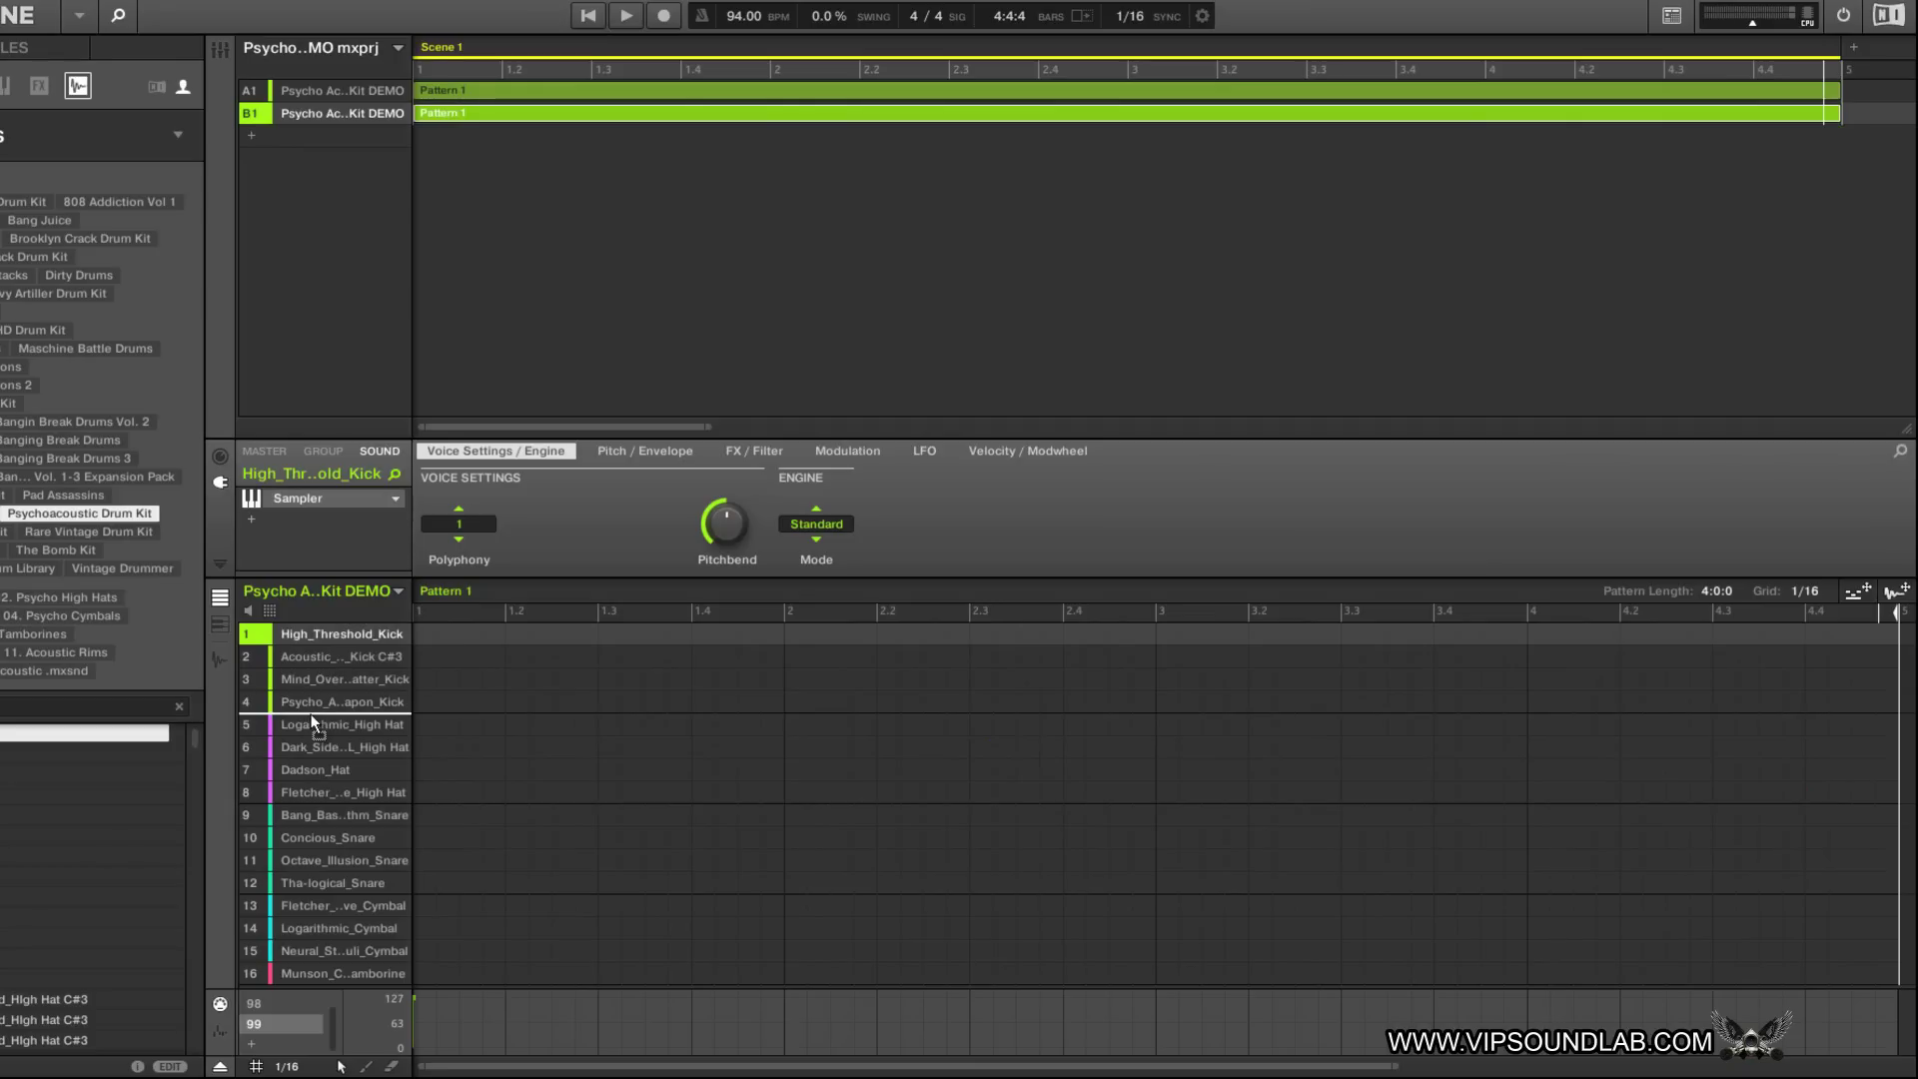
{"action": "left_click_drag", "start_coordinate": [312, 721], "coordinate": [340, 811]}
{"action": "left_click_drag", "start_coordinate": [325, 688], "coordinate": [358, 872]}
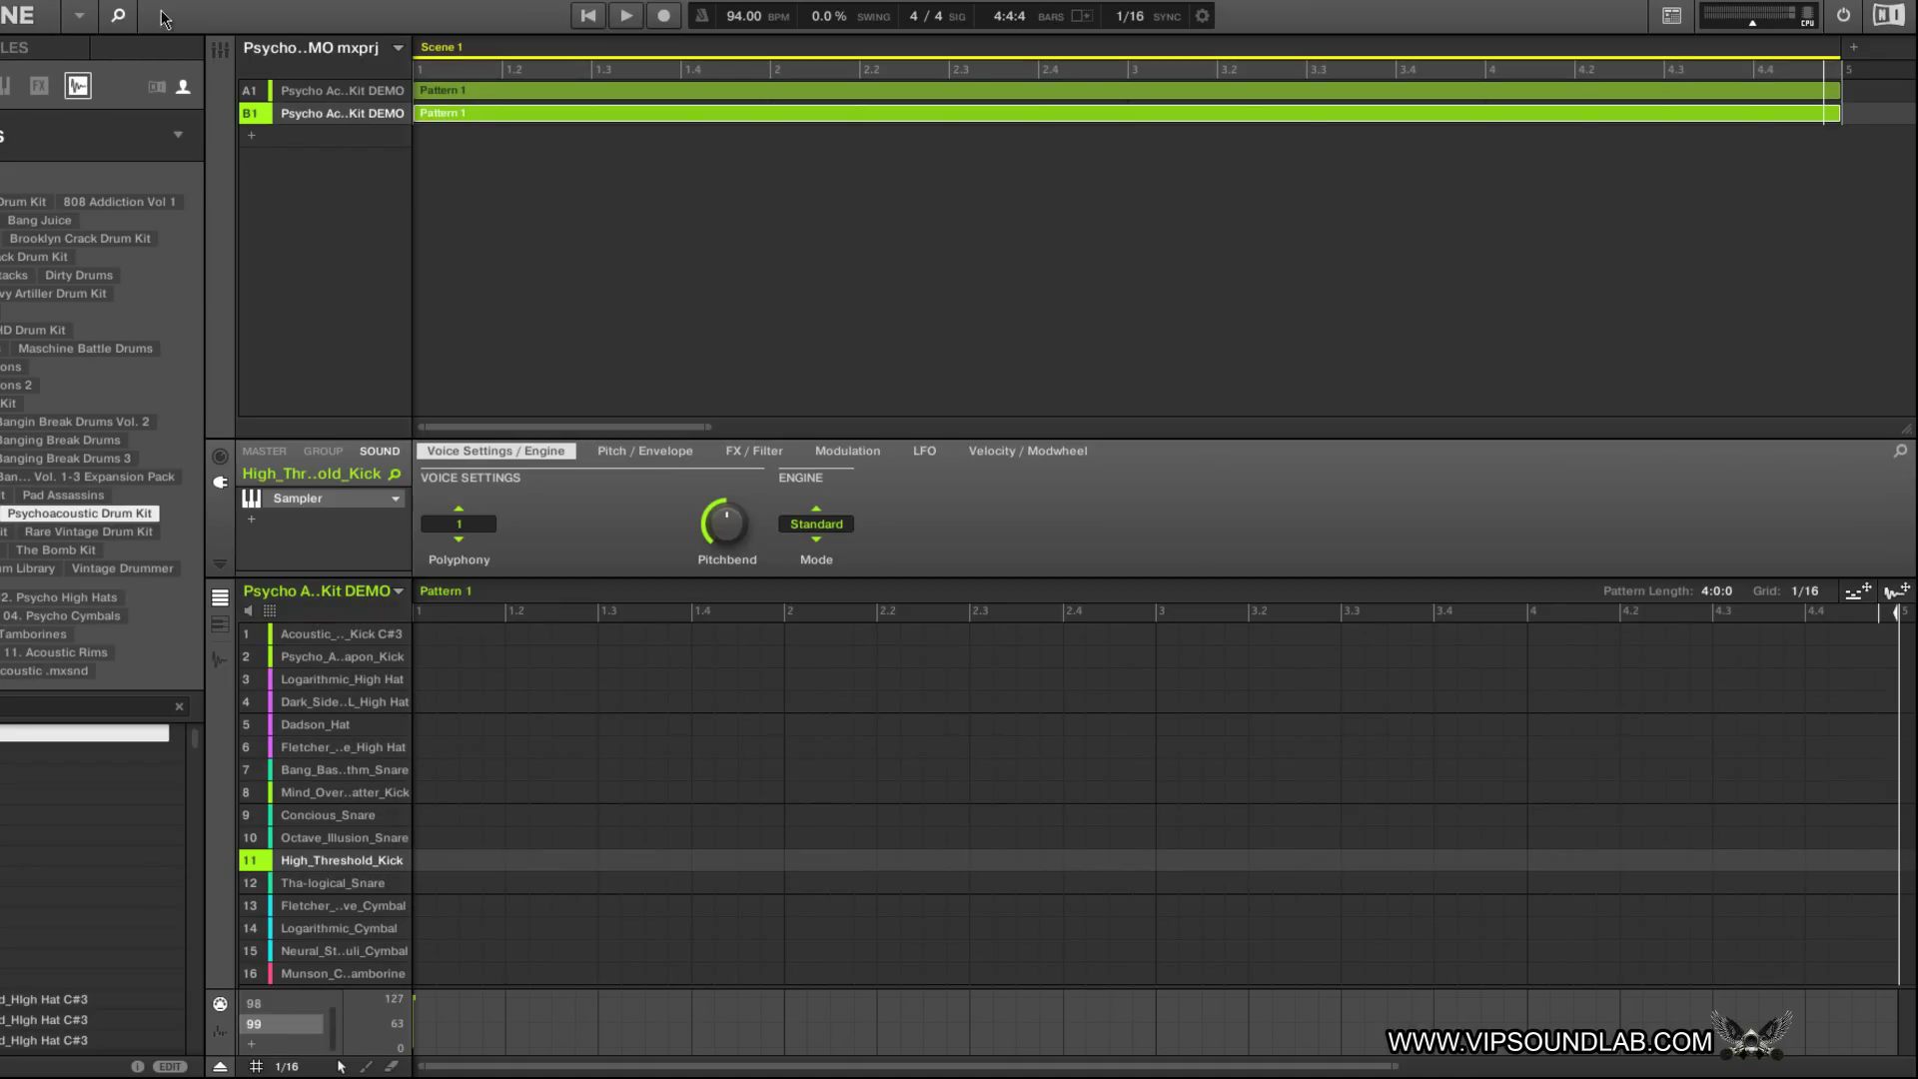
Step: Transfer group A1's Pattern 1 MIDI onto the reordered group B1
{"action": "left_click", "coordinate": [314, 89]}
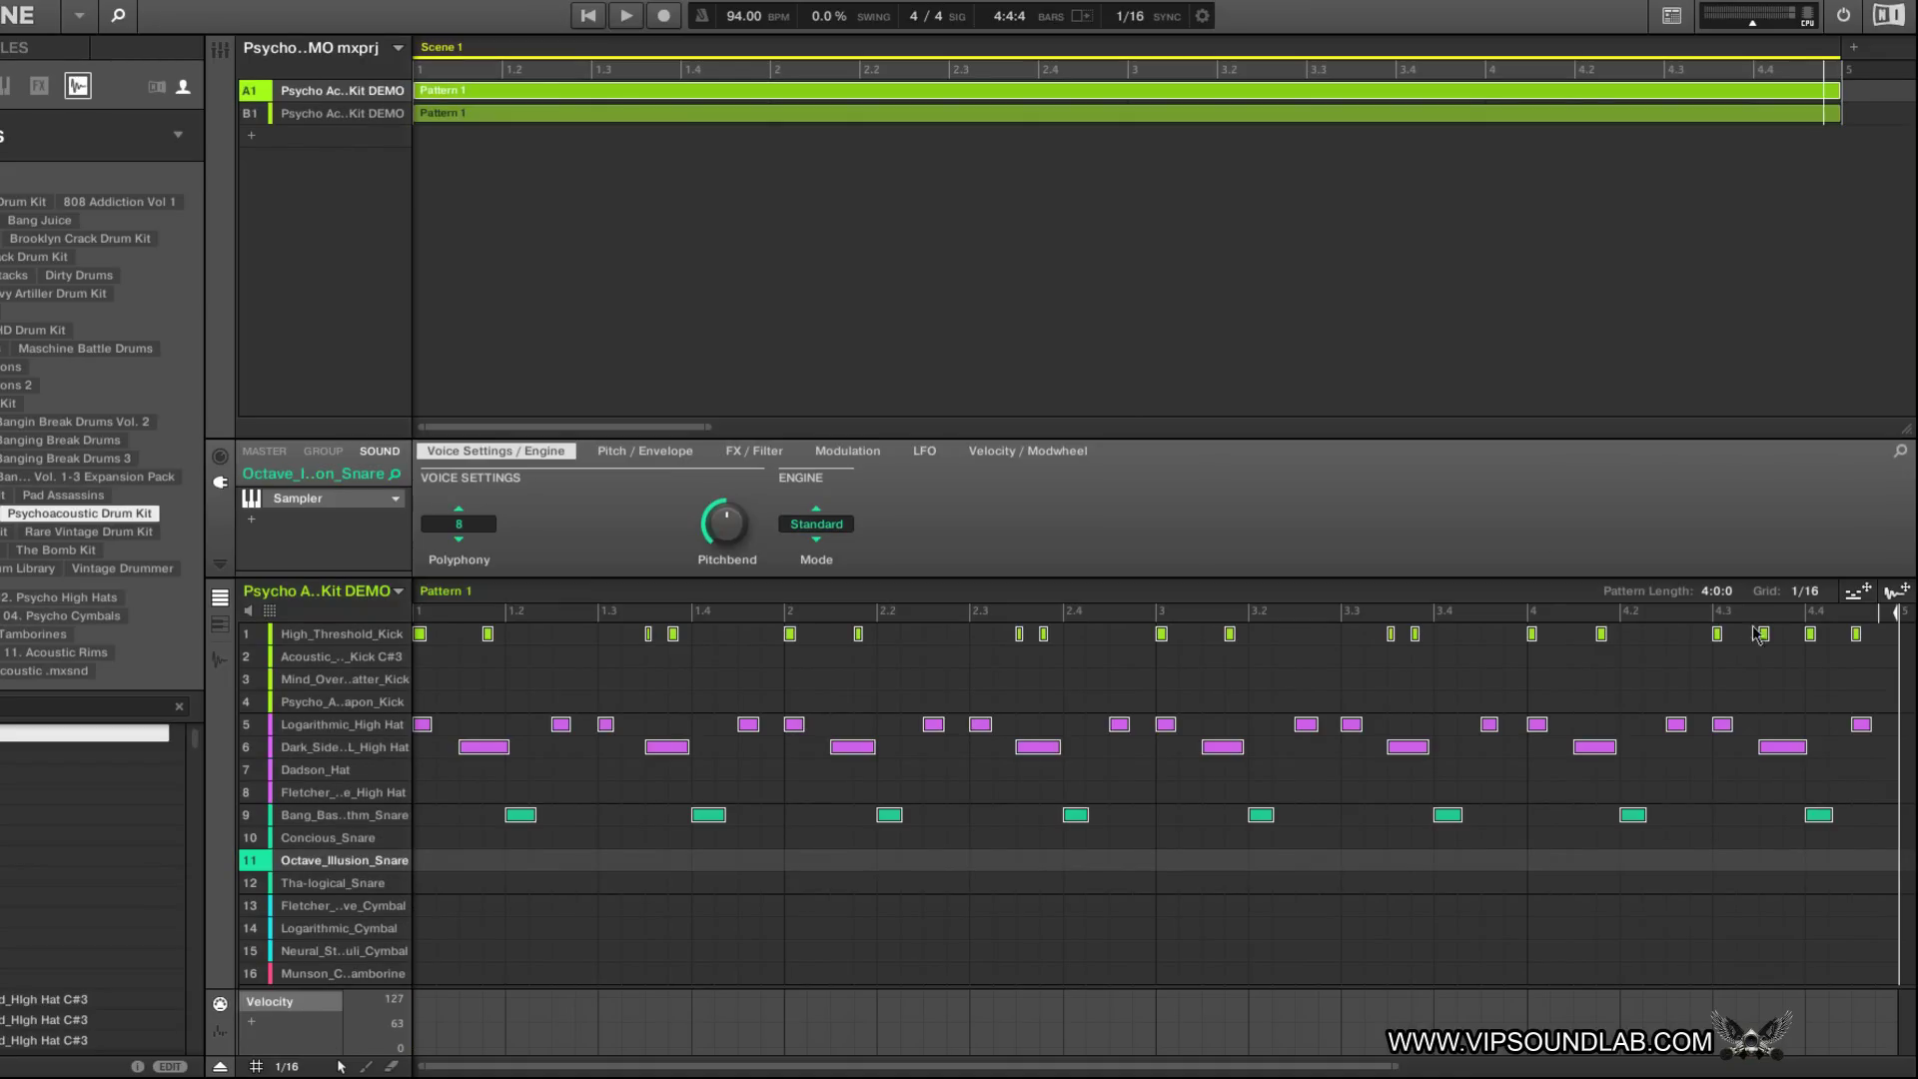
{"action": "left_click_drag", "start_coordinate": [1855, 599], "coordinate": [332, 118]}
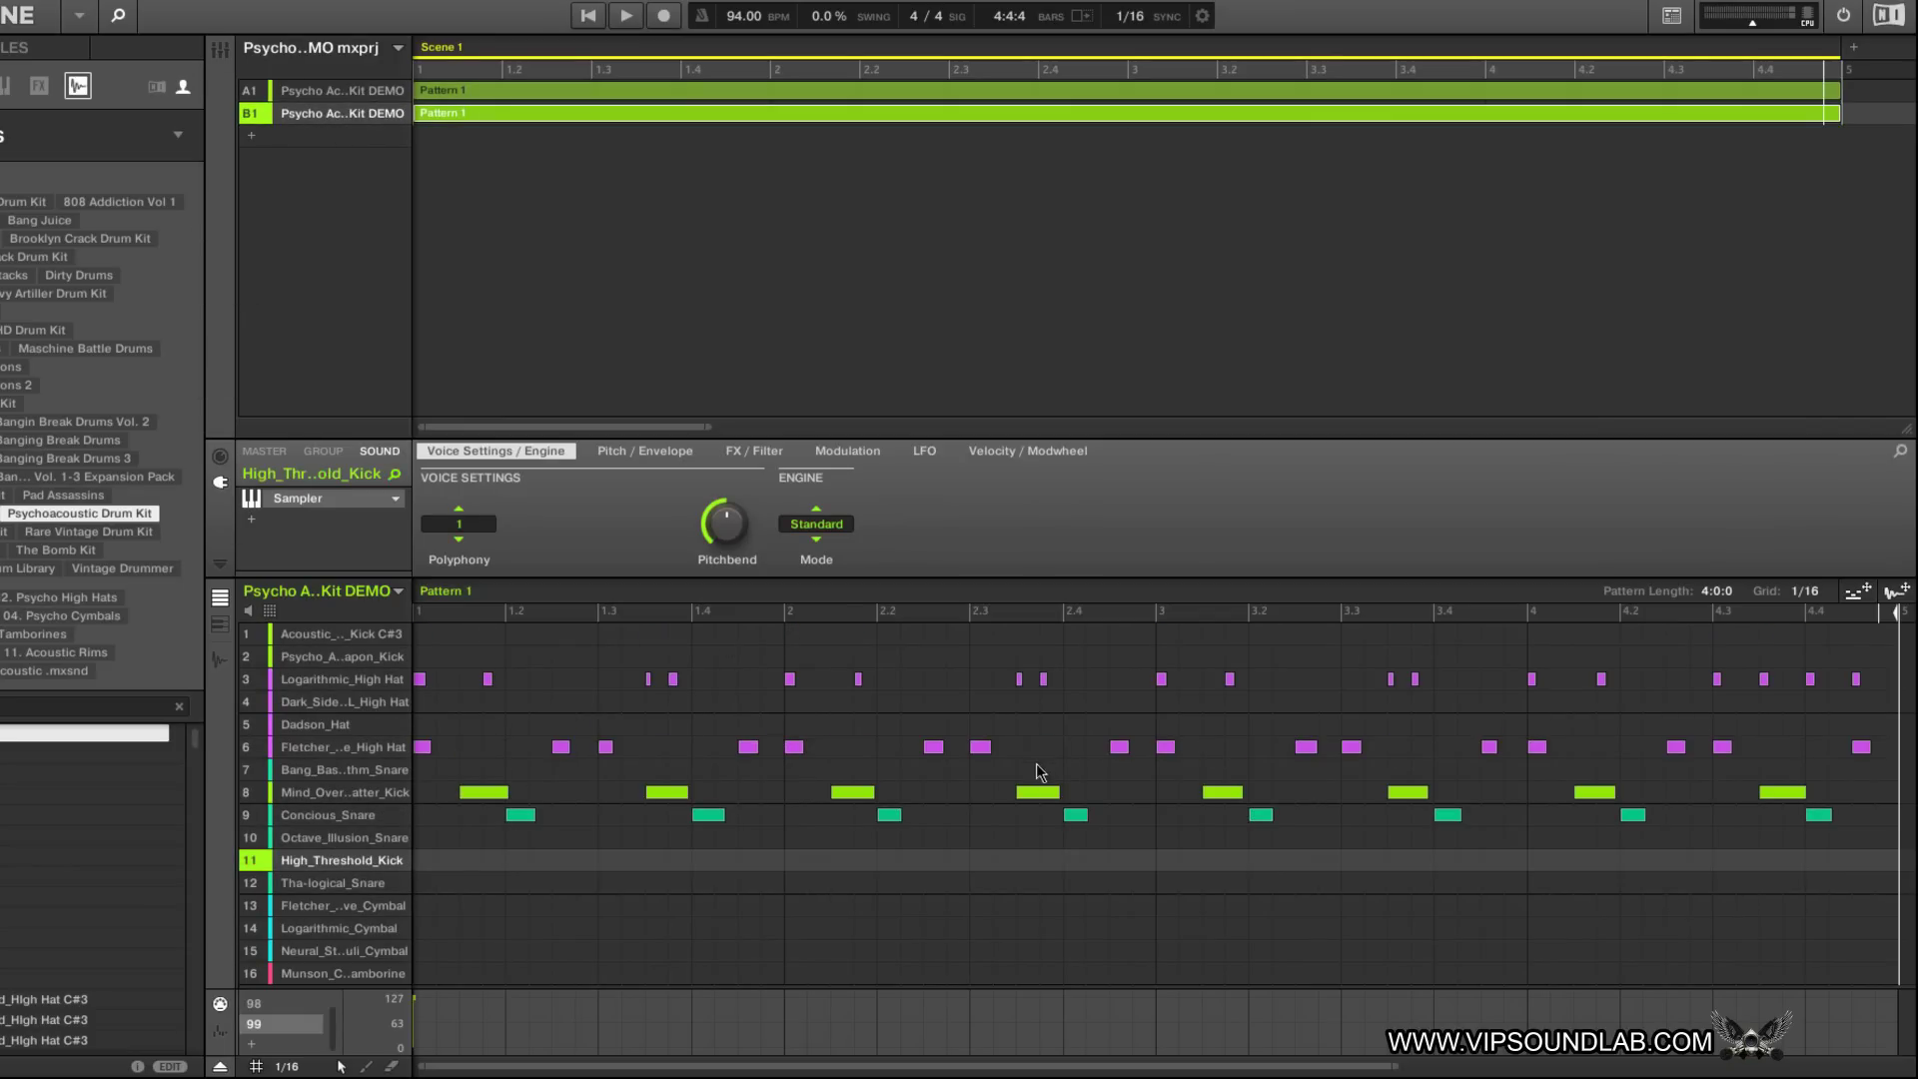
Step: Mute group A1 and play back the reordered group B1's Pattern 1 on its own
{"action": "mouse_move", "coordinate": [410, 705]}
{"action": "left_click", "coordinate": [385, 90]}
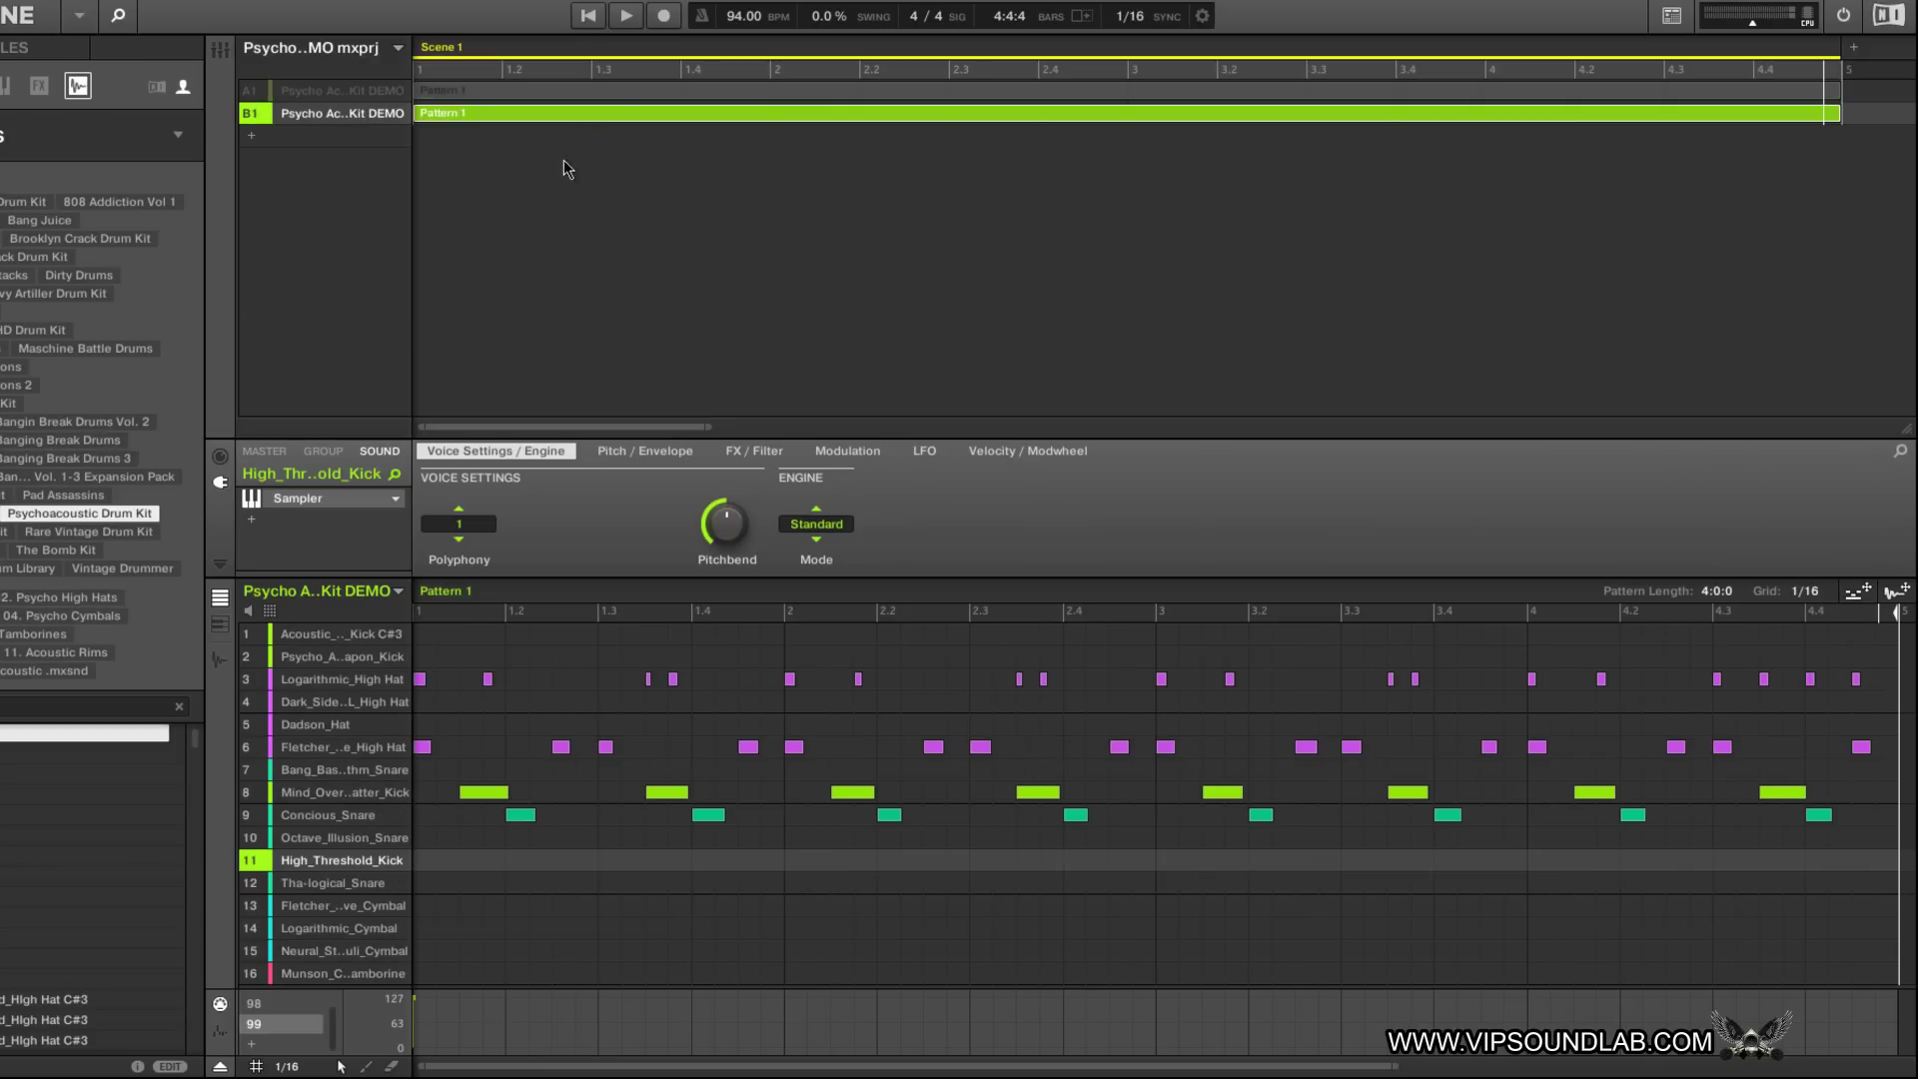
{"action": "left_click", "coordinate": [597, 14]}
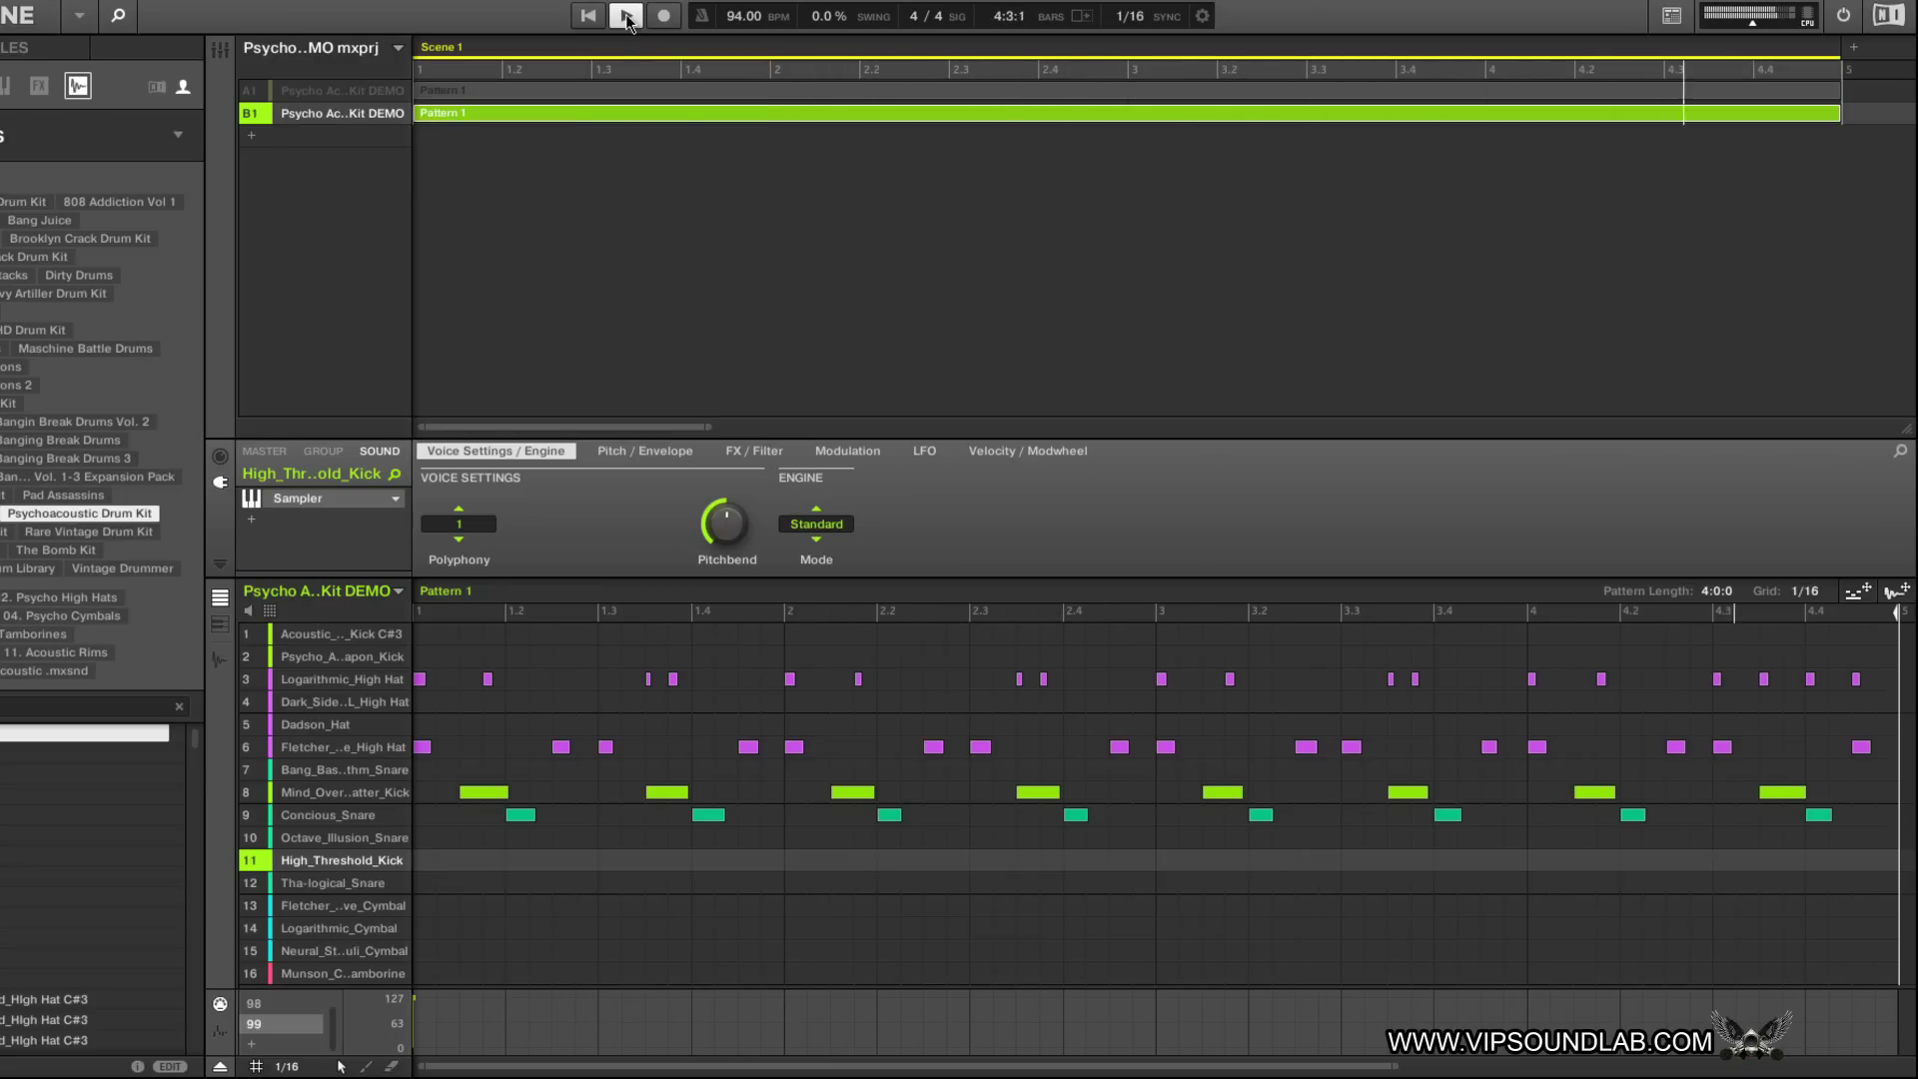
{"action": "left_click", "coordinate": [626, 16]}
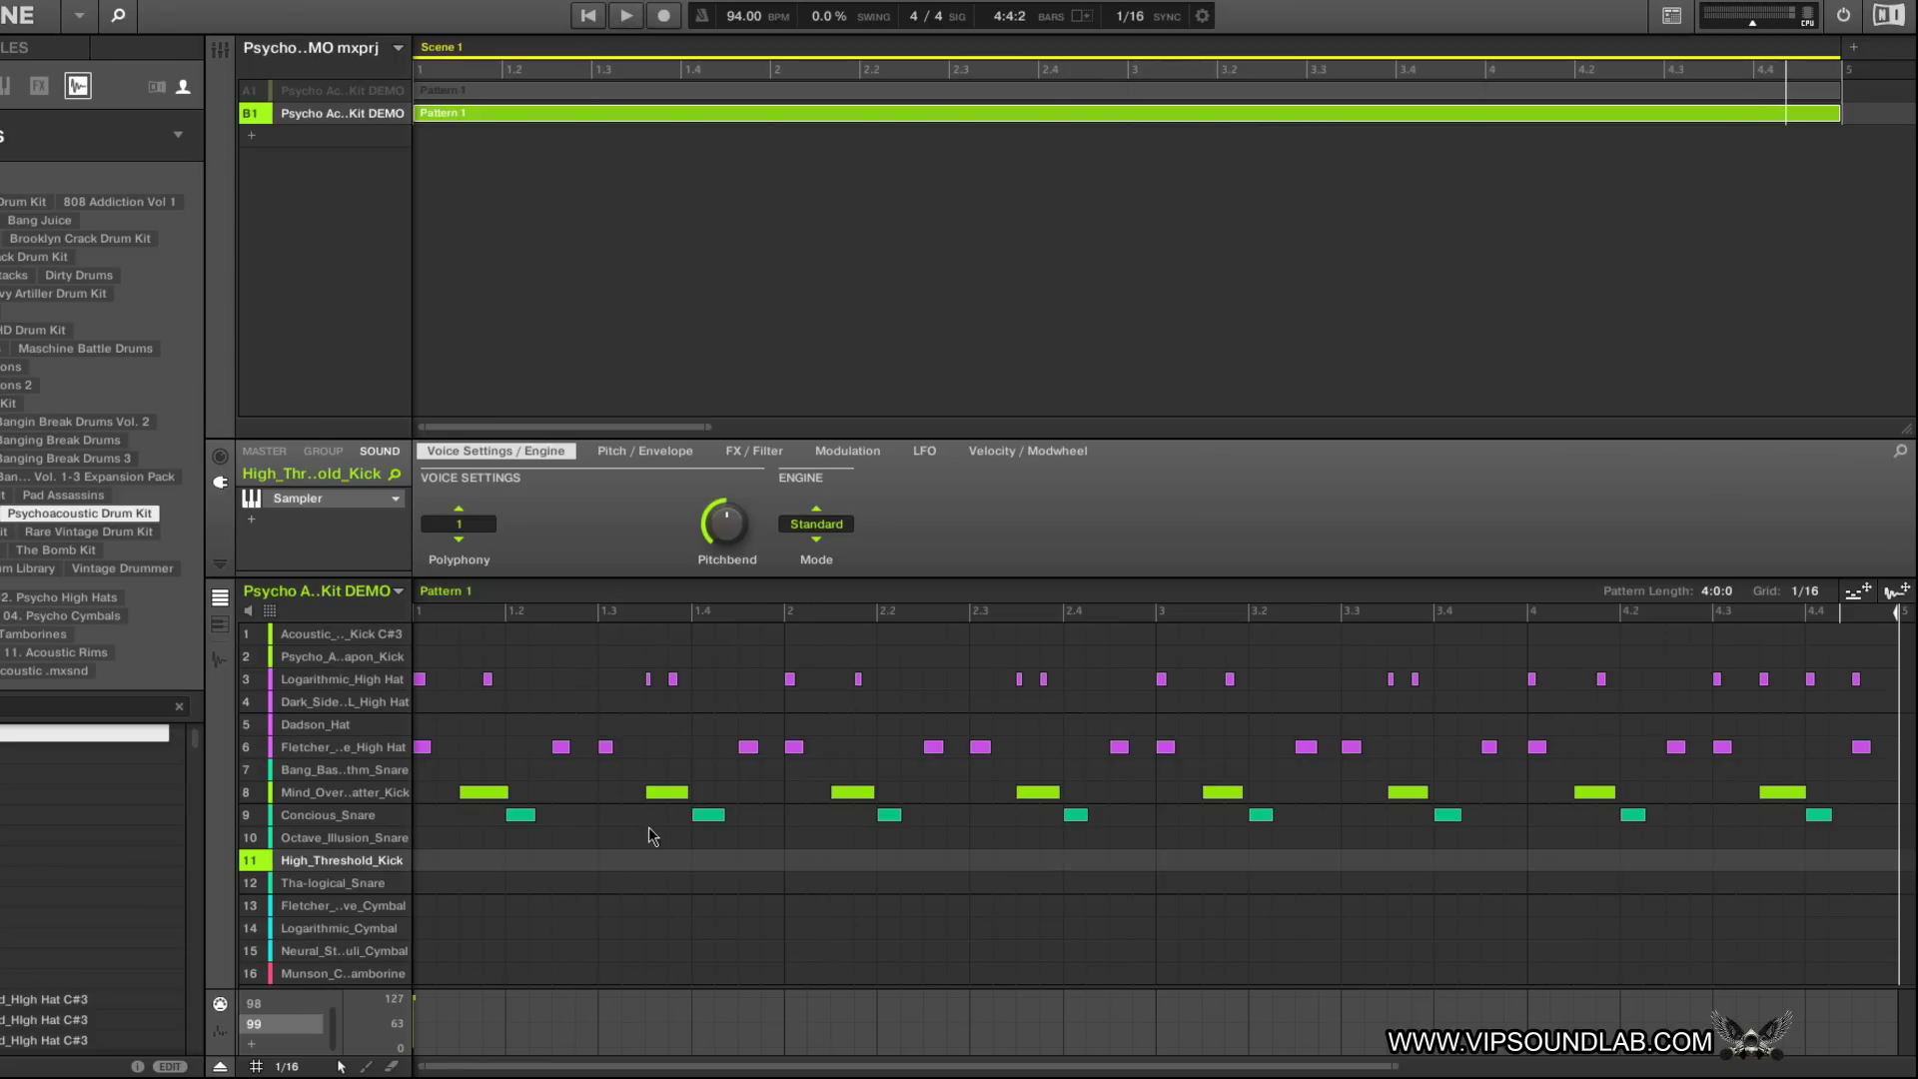
Step: Inspect the sample waveform and key zone mapping of group B1's first sound, the Acoustic kick, and return to the pattern
{"action": "left_click", "coordinate": [337, 633]}
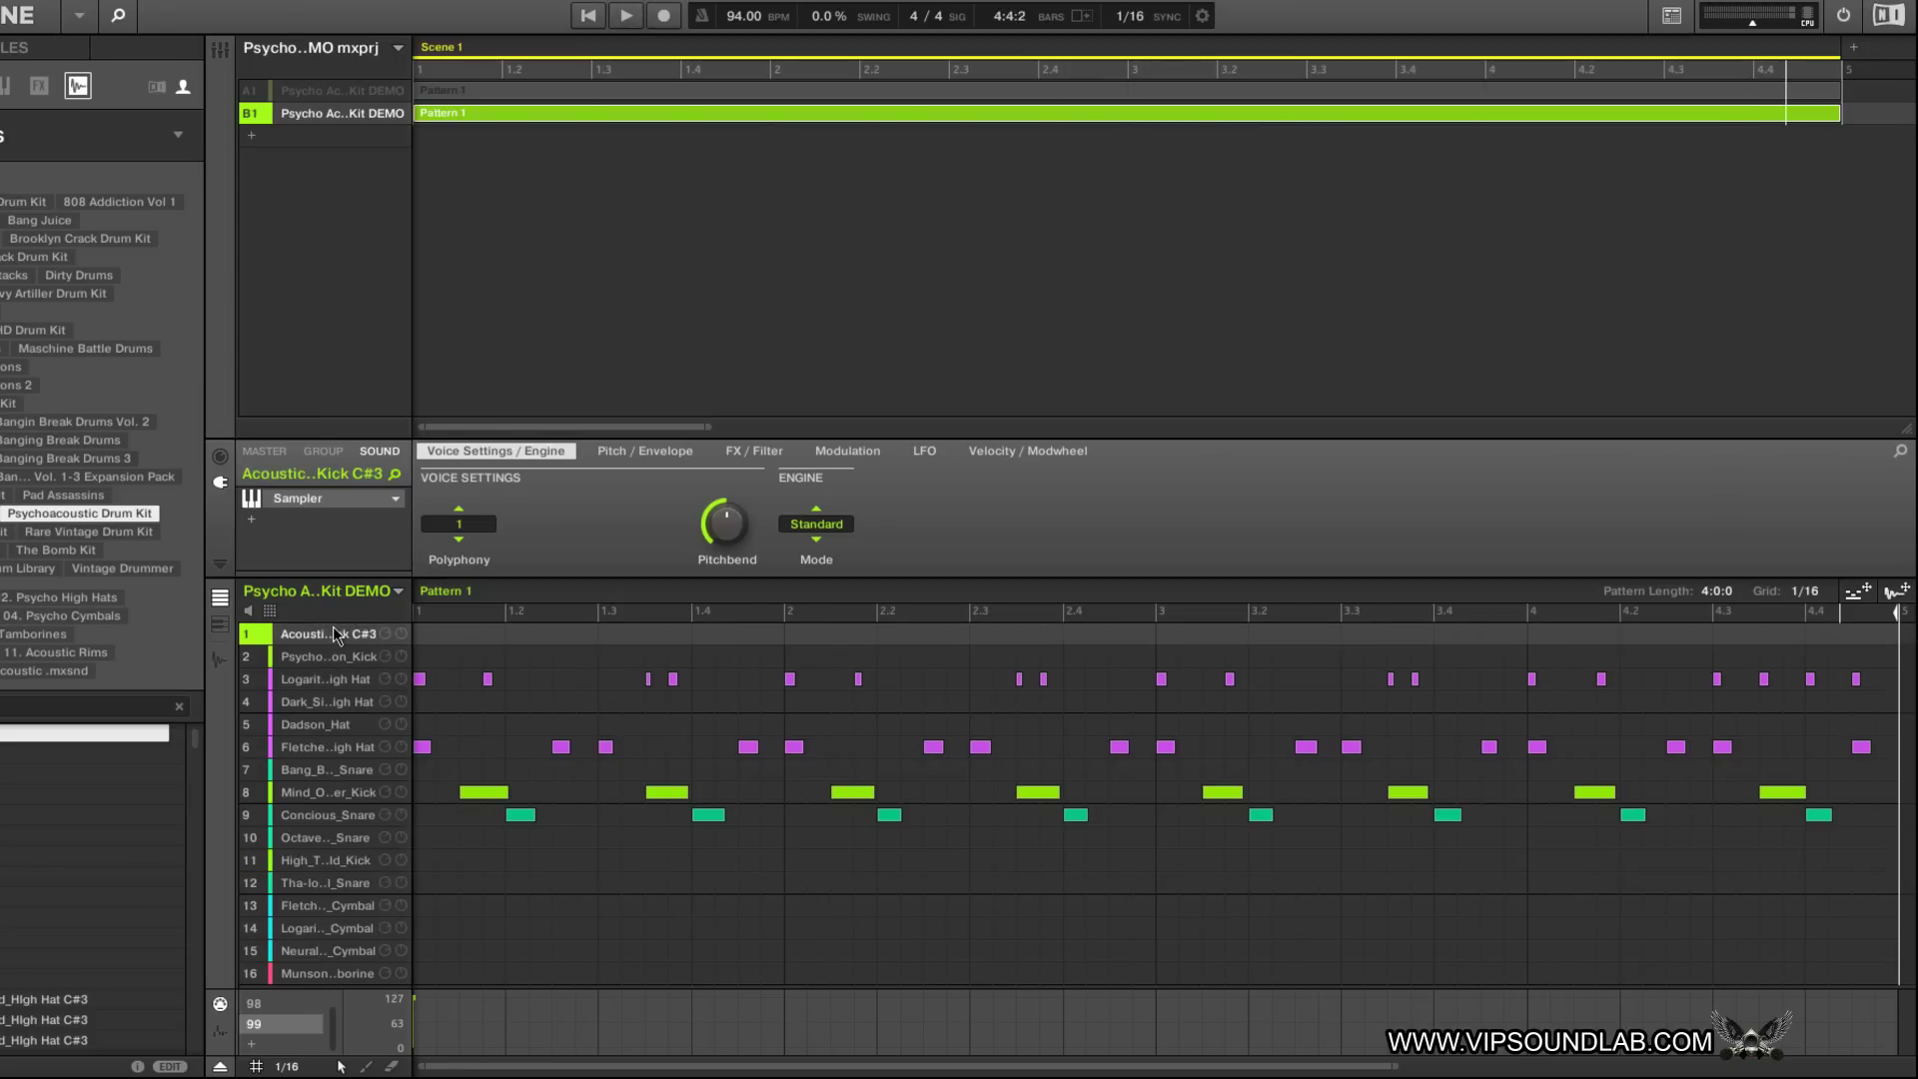
{"action": "left_click", "coordinate": [216, 661]}
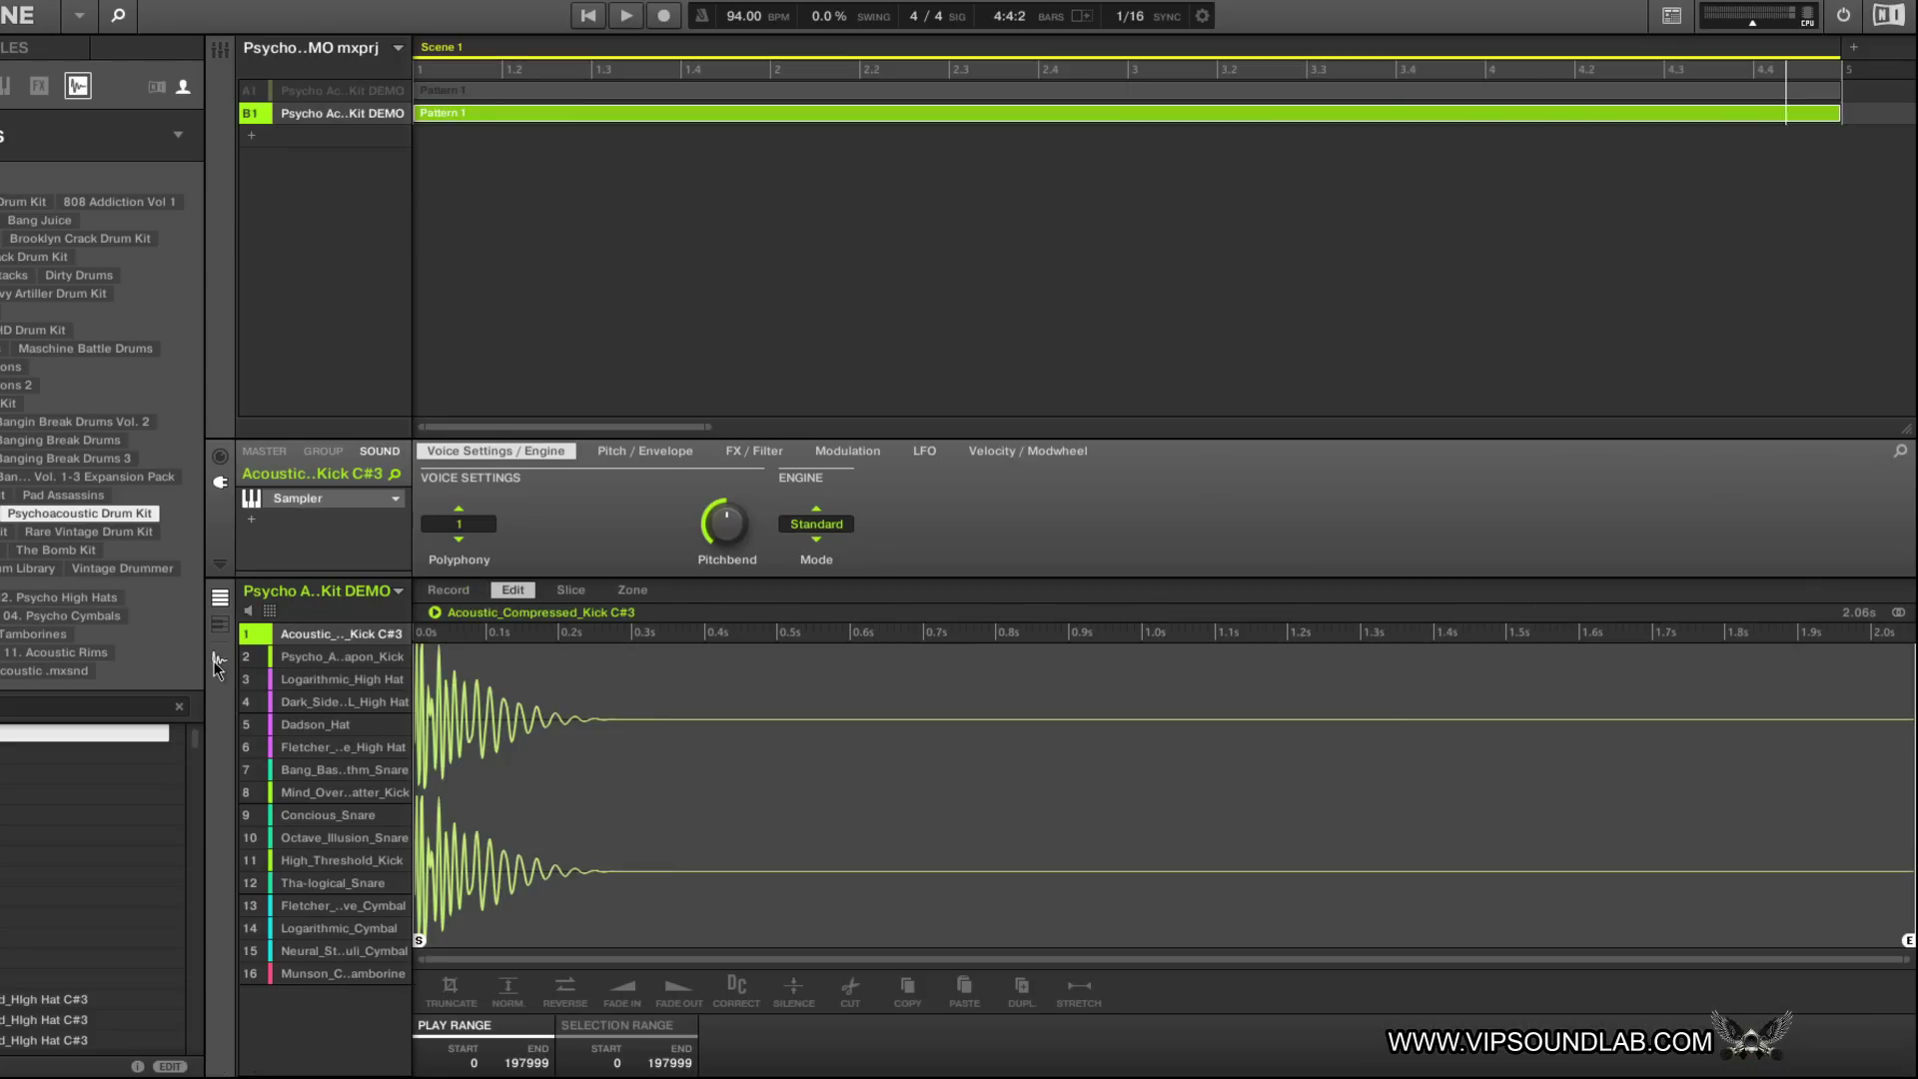
{"action": "left_click", "coordinate": [638, 590]}
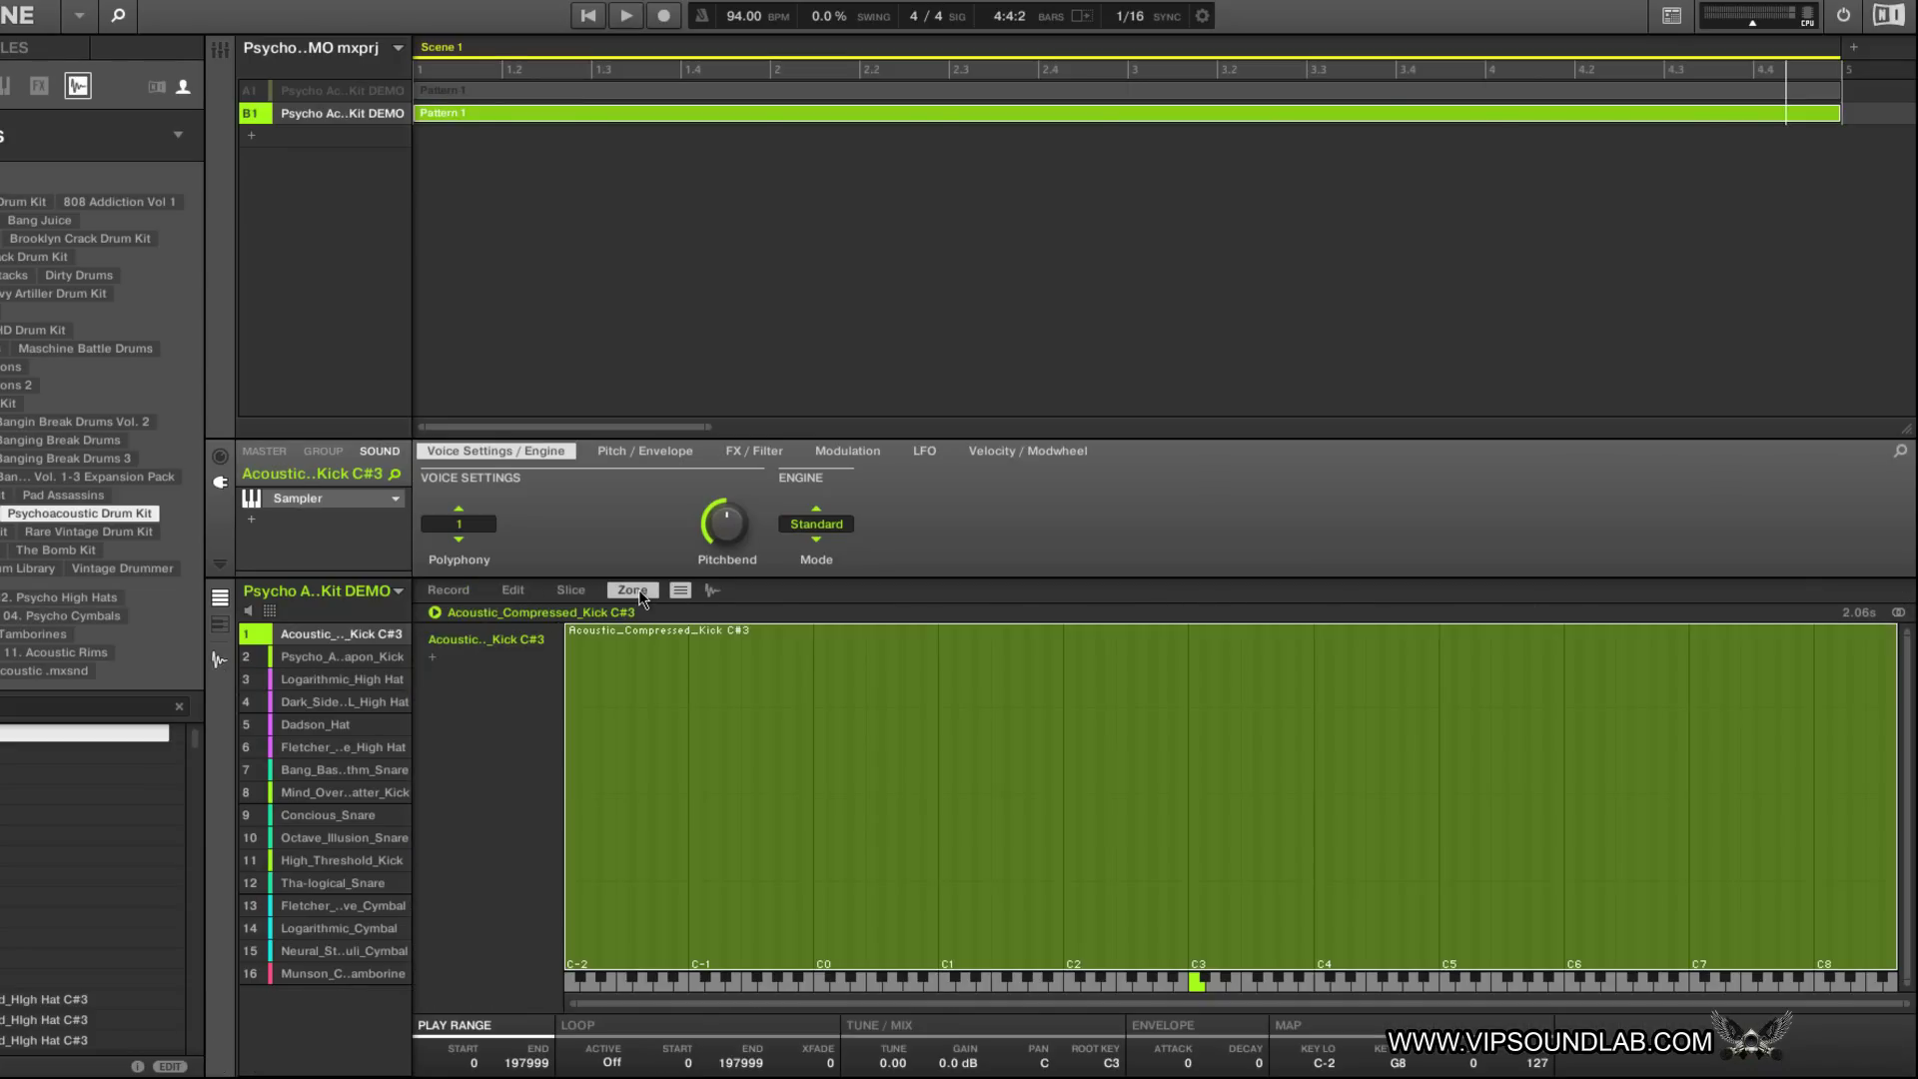
{"action": "left_click", "coordinate": [214, 661]}
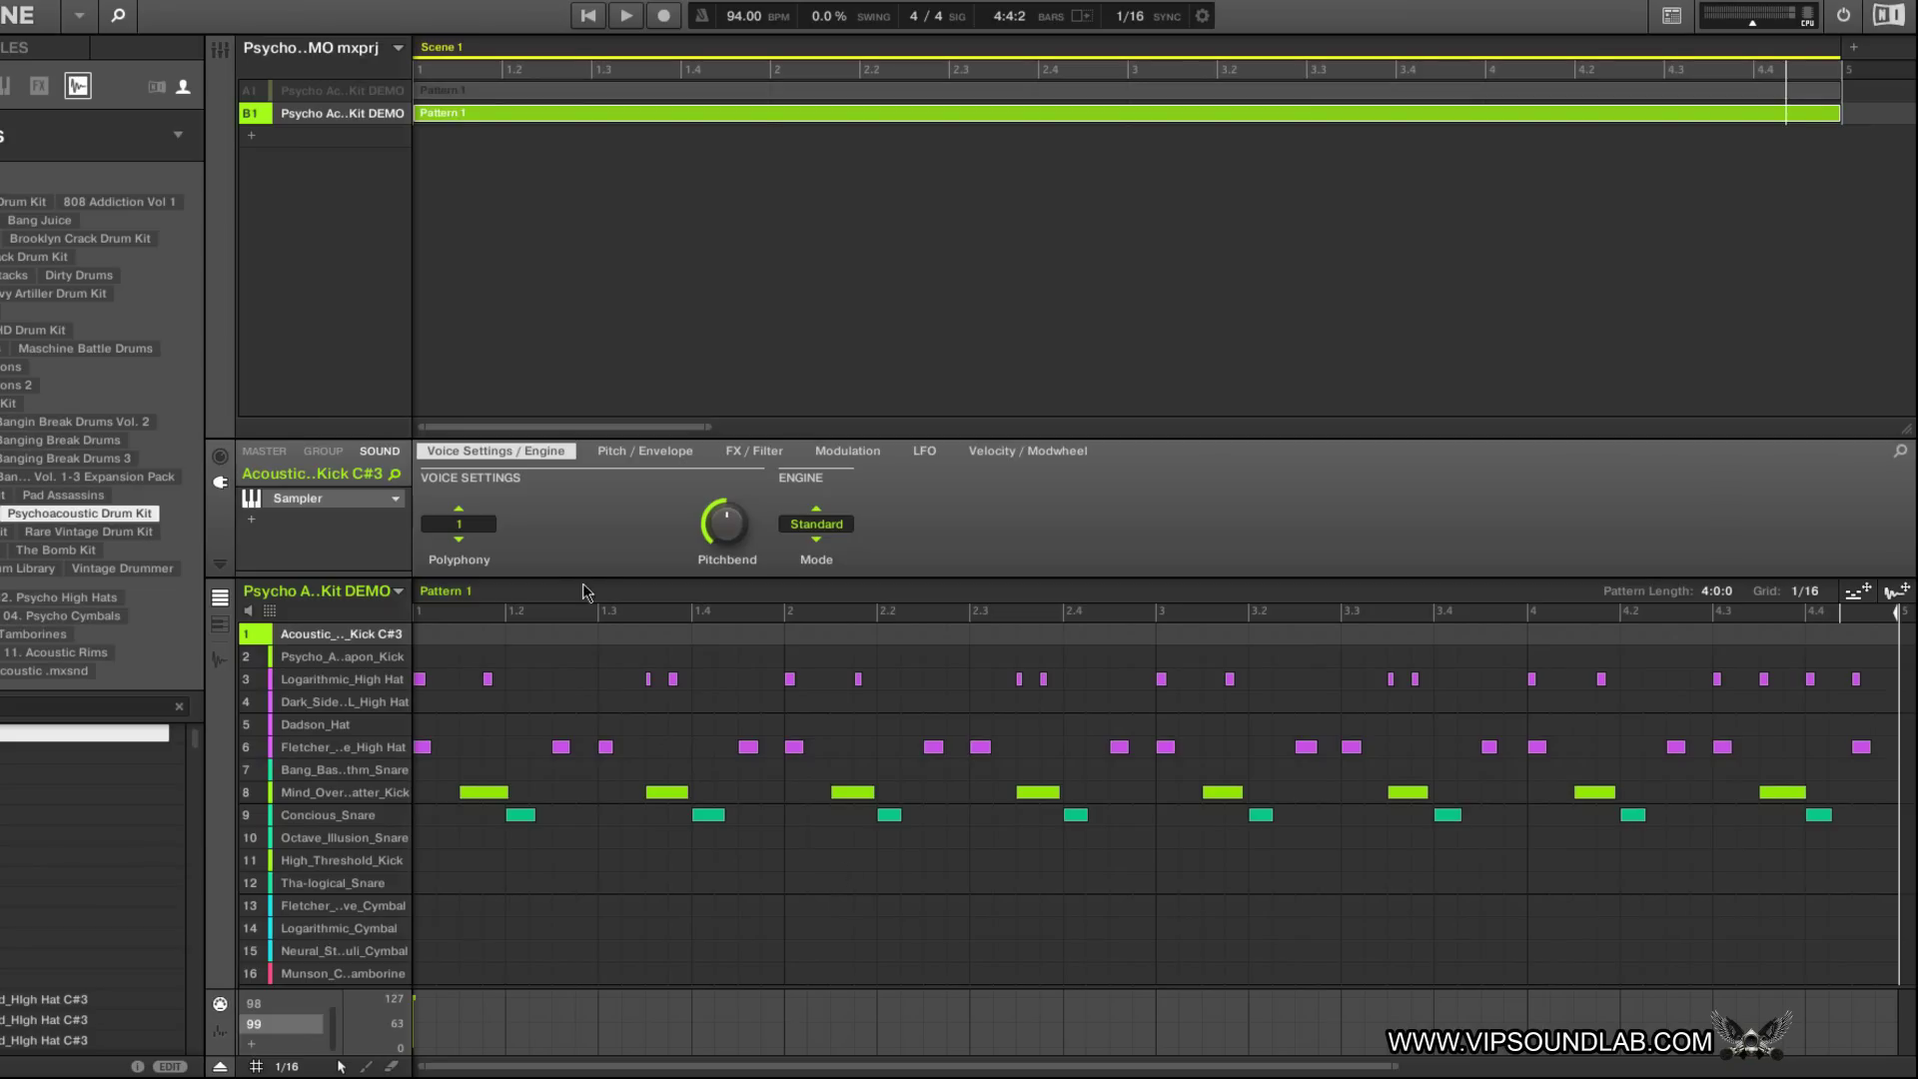
Step: Unmute group A1, mute group B1, and briefly show the group's automation area
{"action": "left_click", "coordinate": [263, 95]}
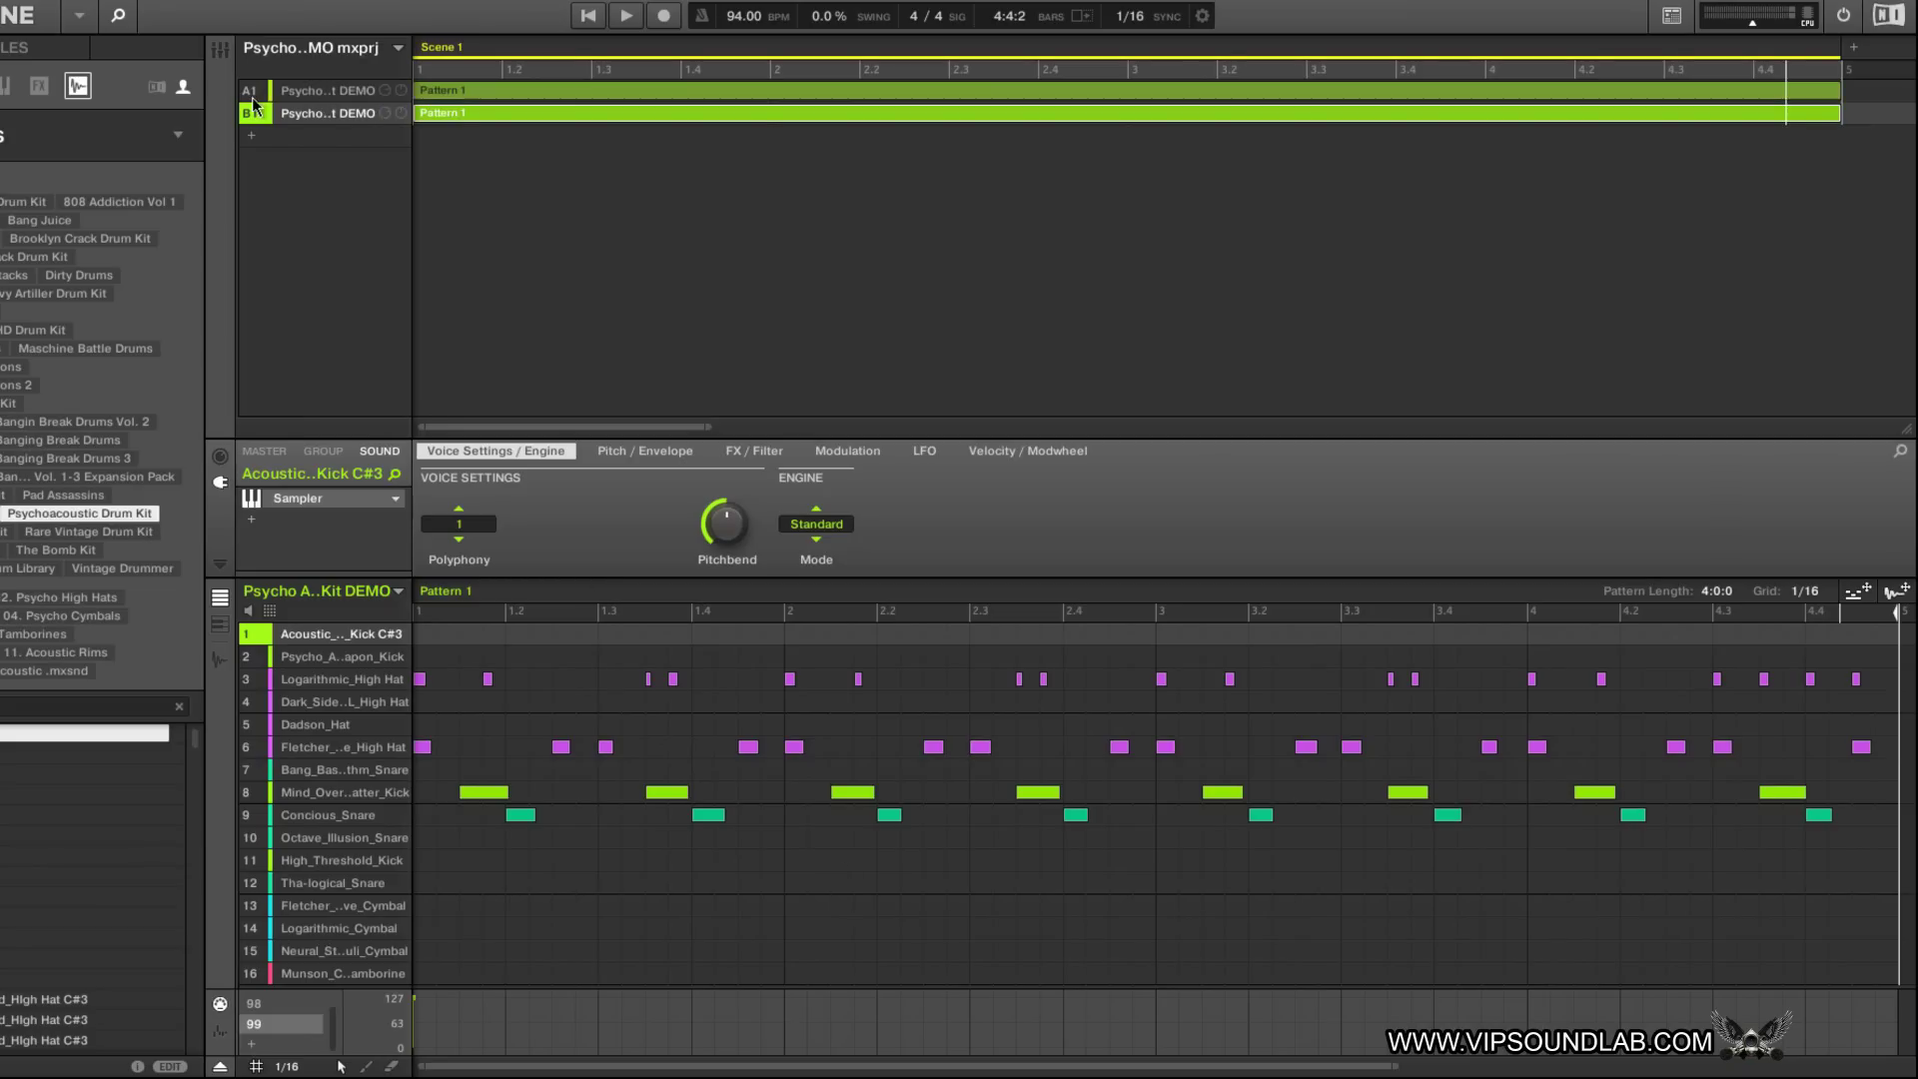
{"action": "left_click", "coordinate": [264, 116]}
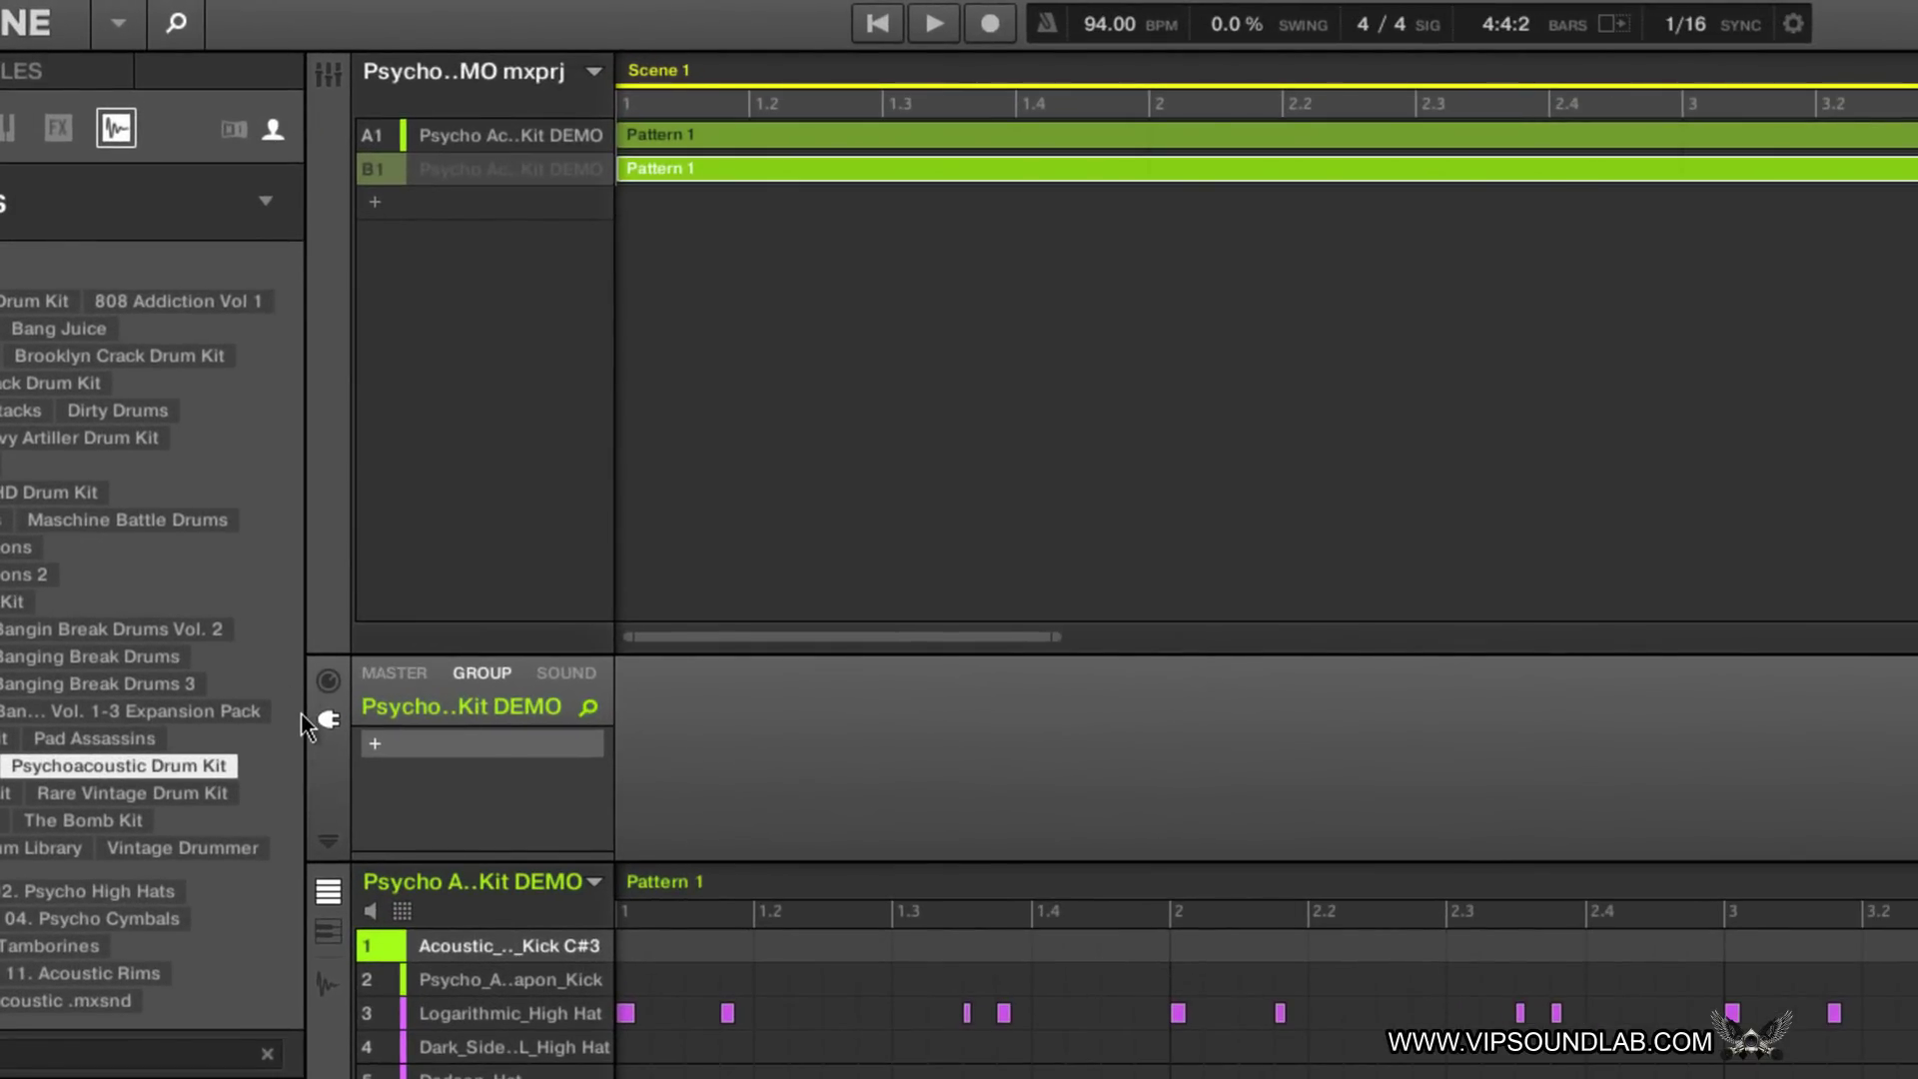
{"action": "left_click", "coordinate": [326, 839]}
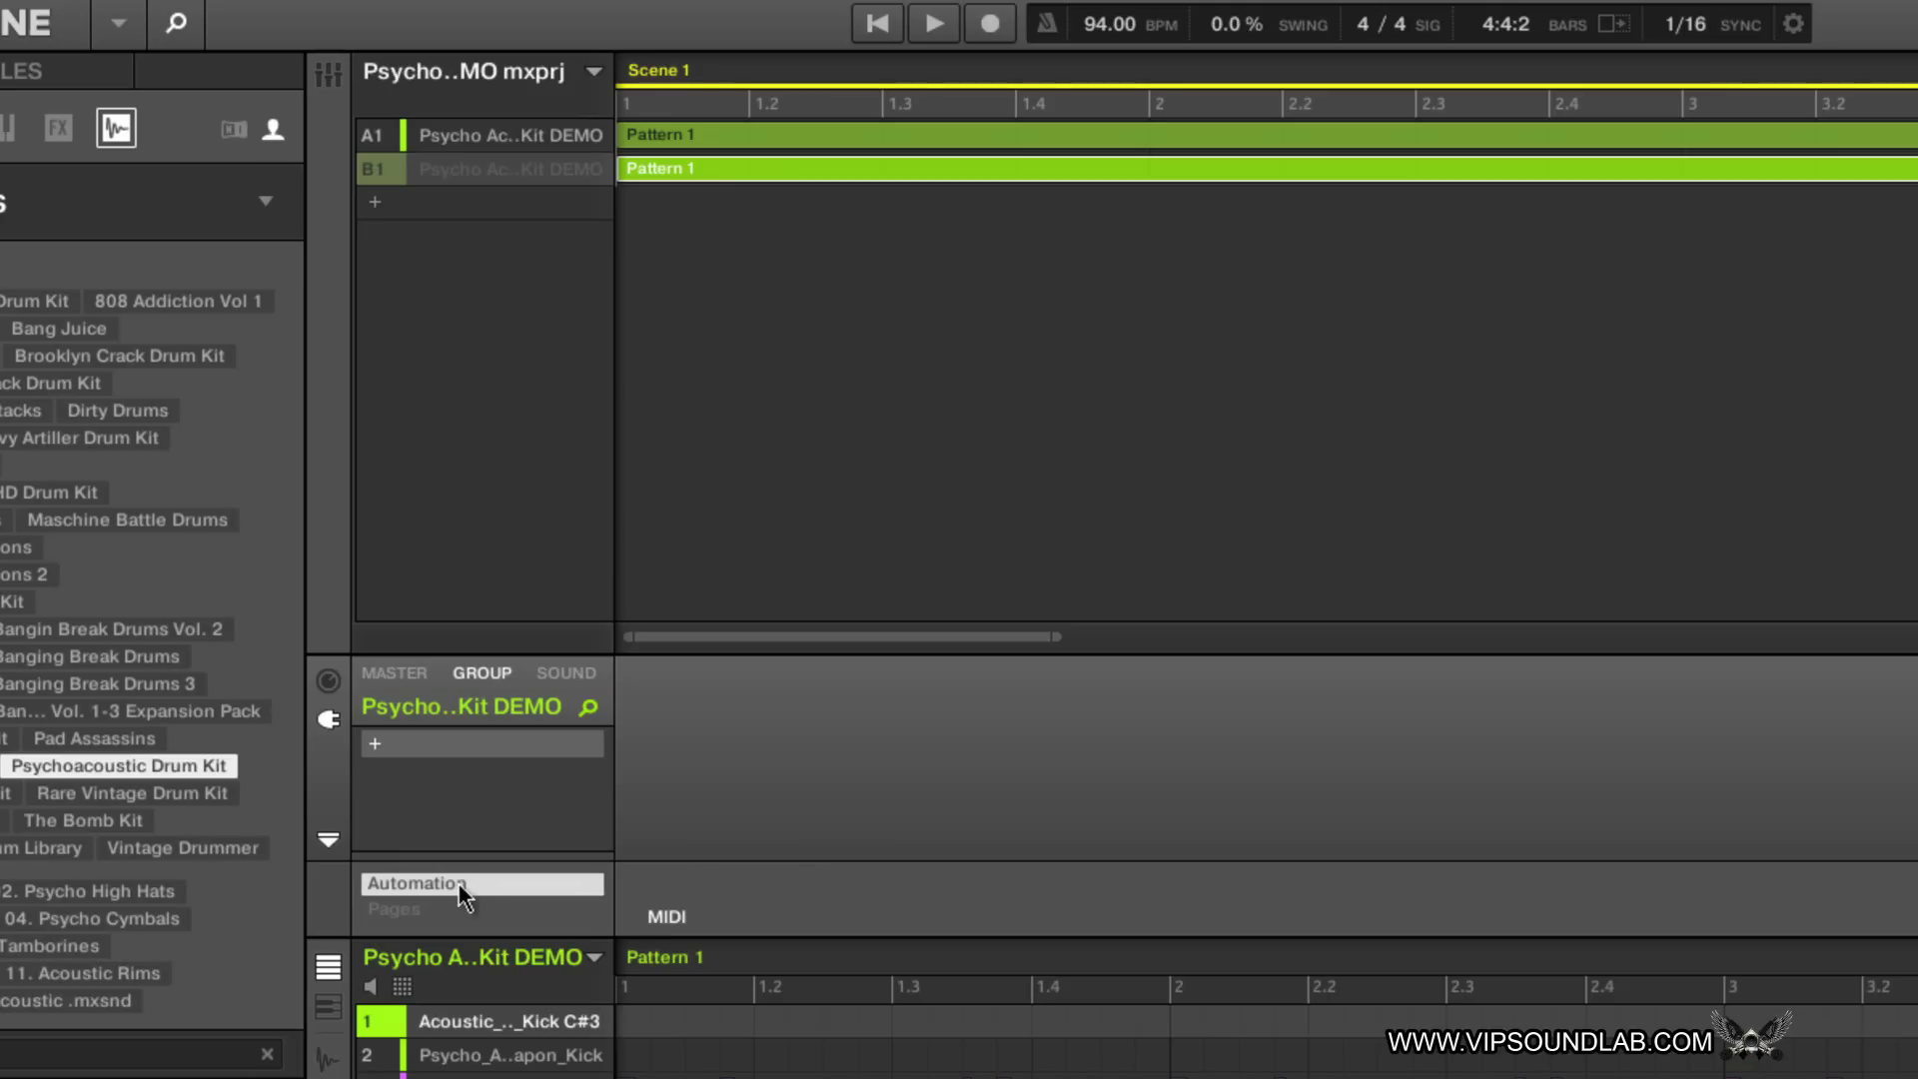
{"action": "left_click", "coordinate": [328, 842]}
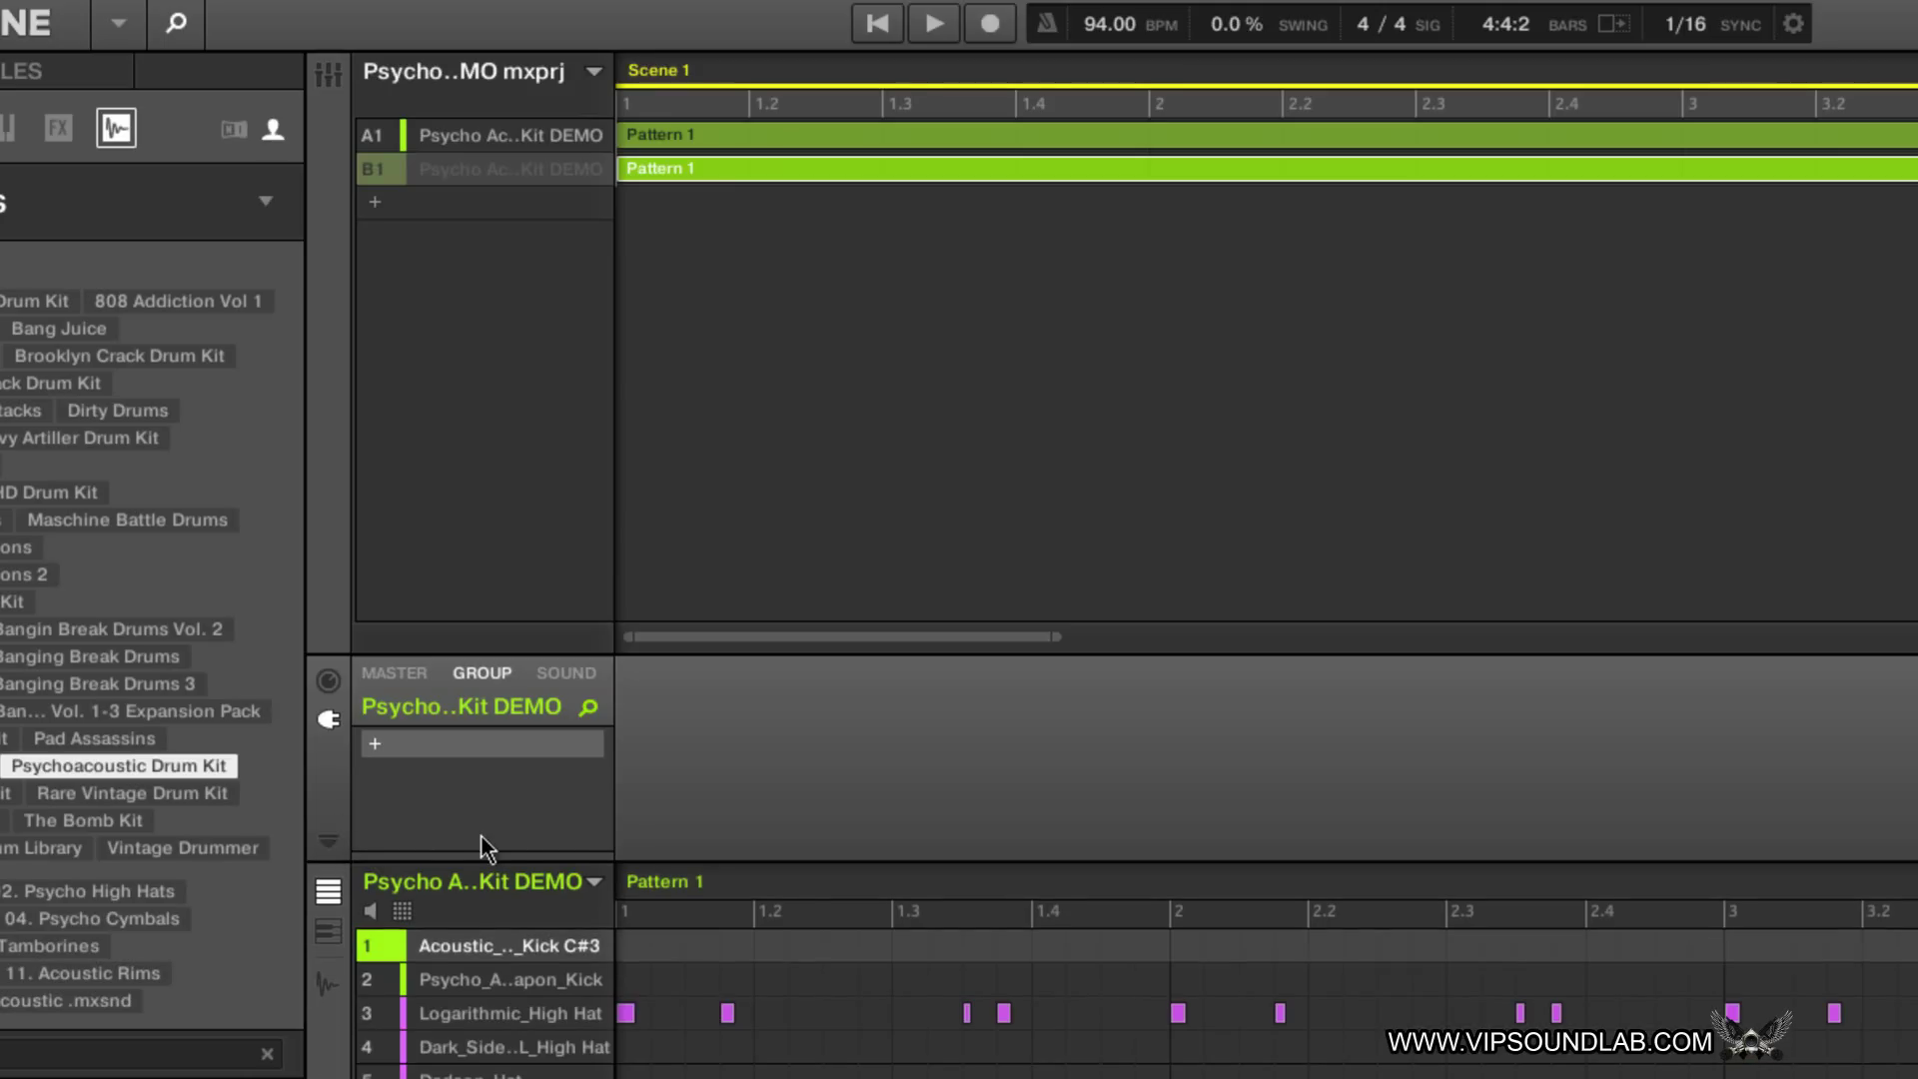
Step: Examine the MIDI input settings of the group and of the Acoustic kick sound, including the sound's available MIDI sources
{"action": "left_click", "coordinate": [328, 683]}
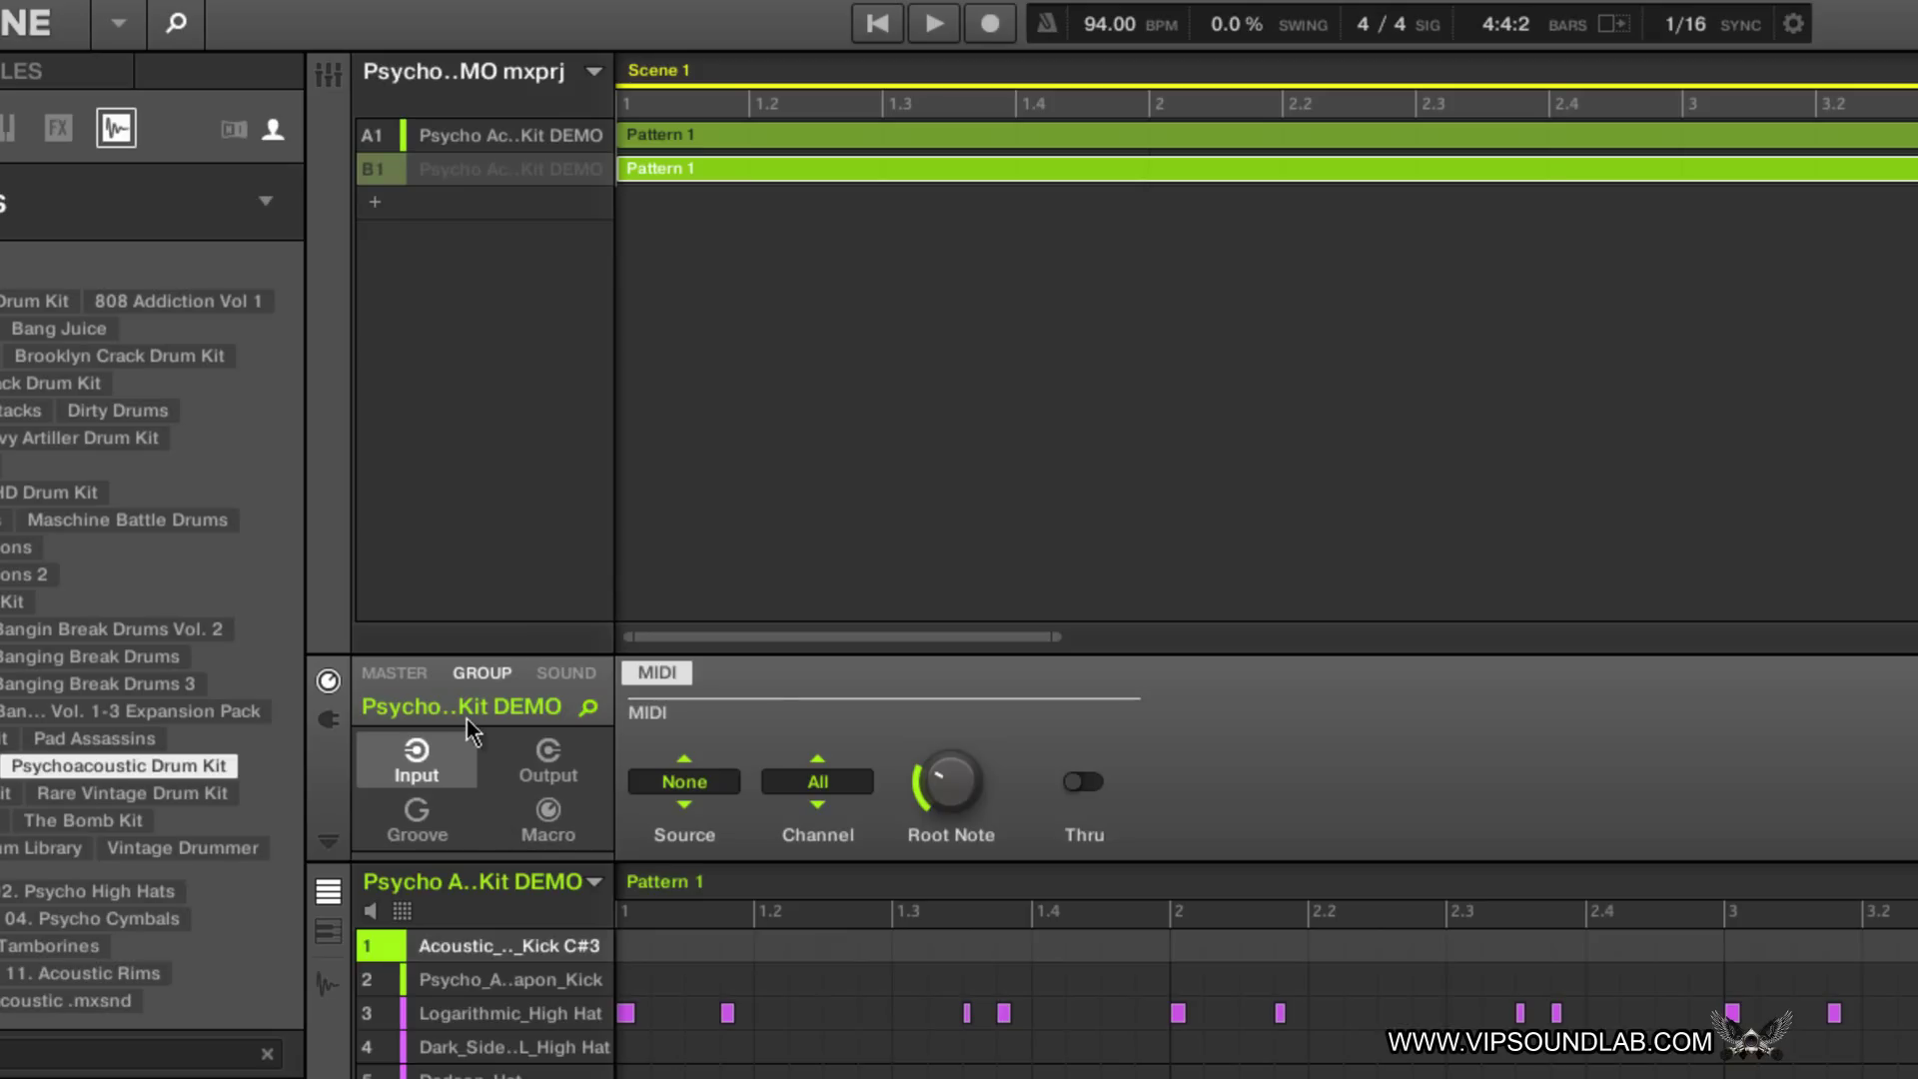
{"action": "left_click", "coordinate": [560, 674]}
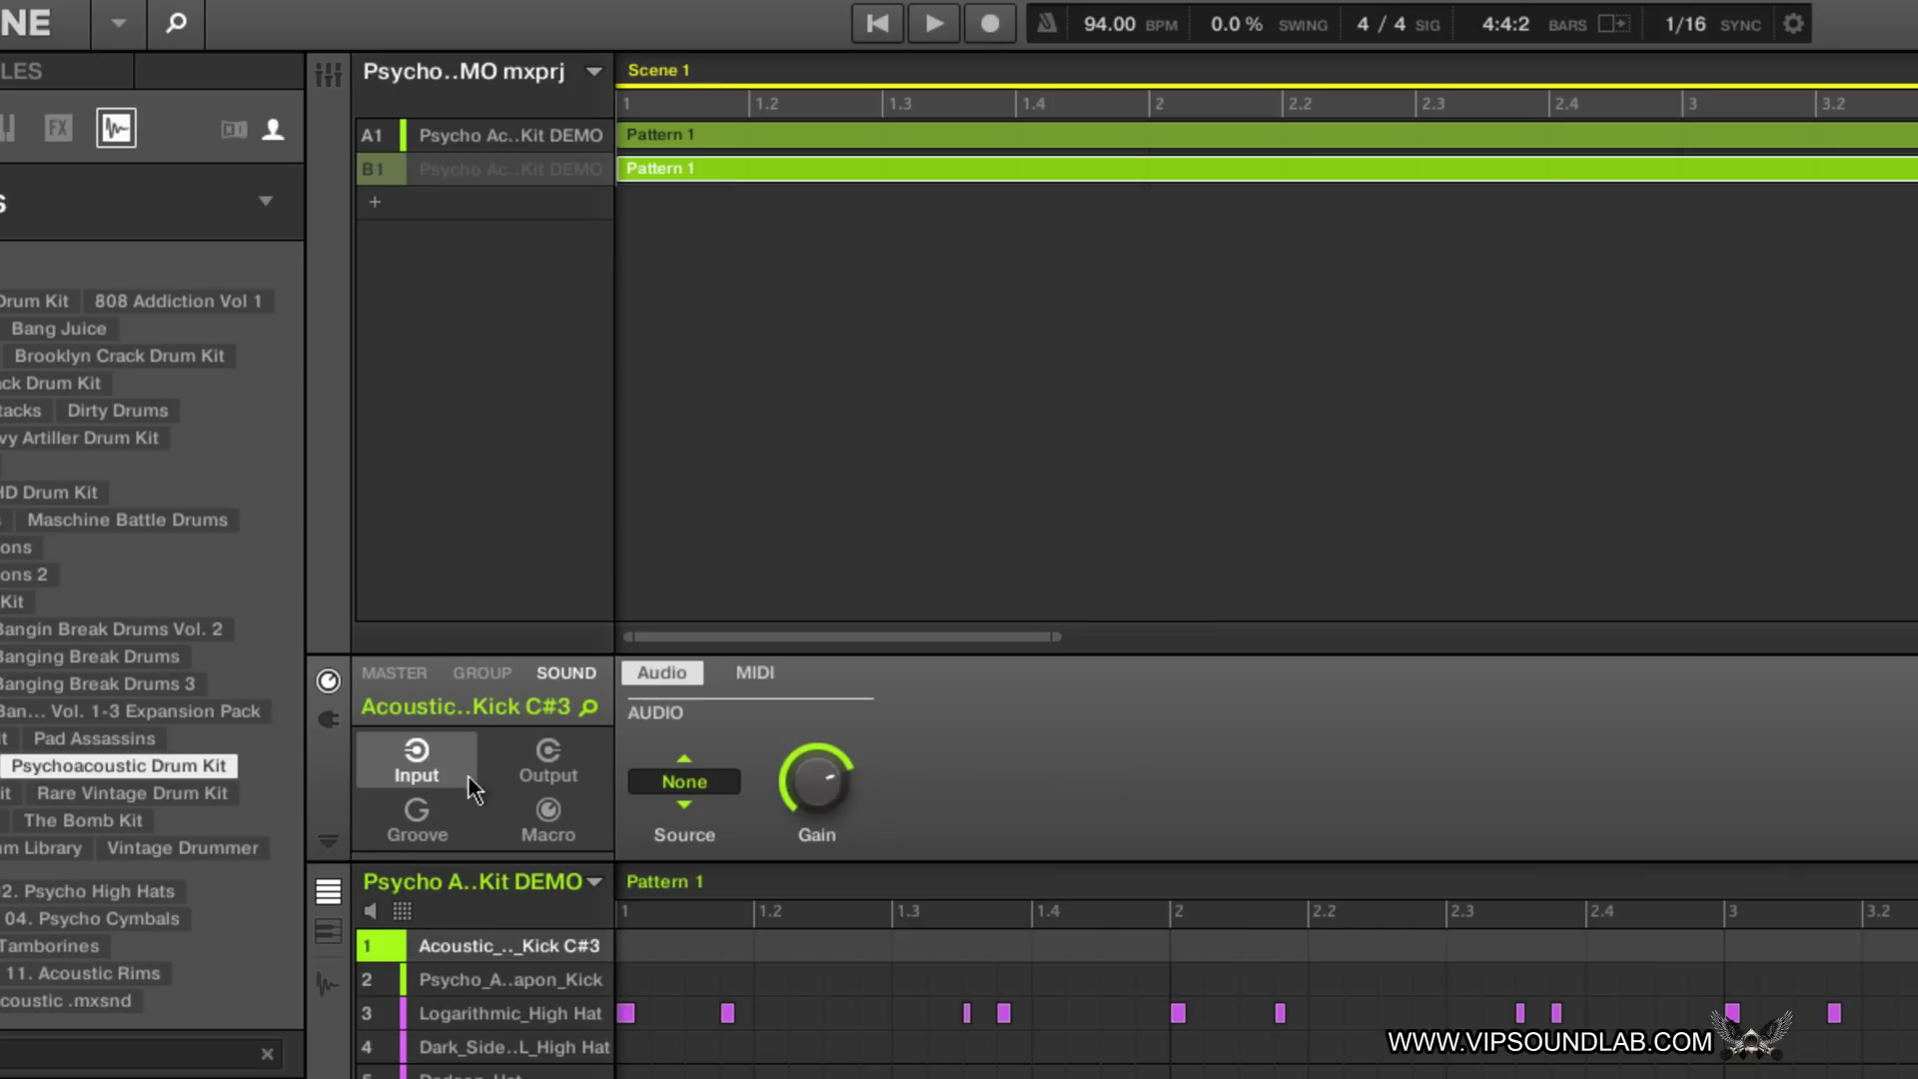
{"action": "left_click", "coordinate": [756, 675]}
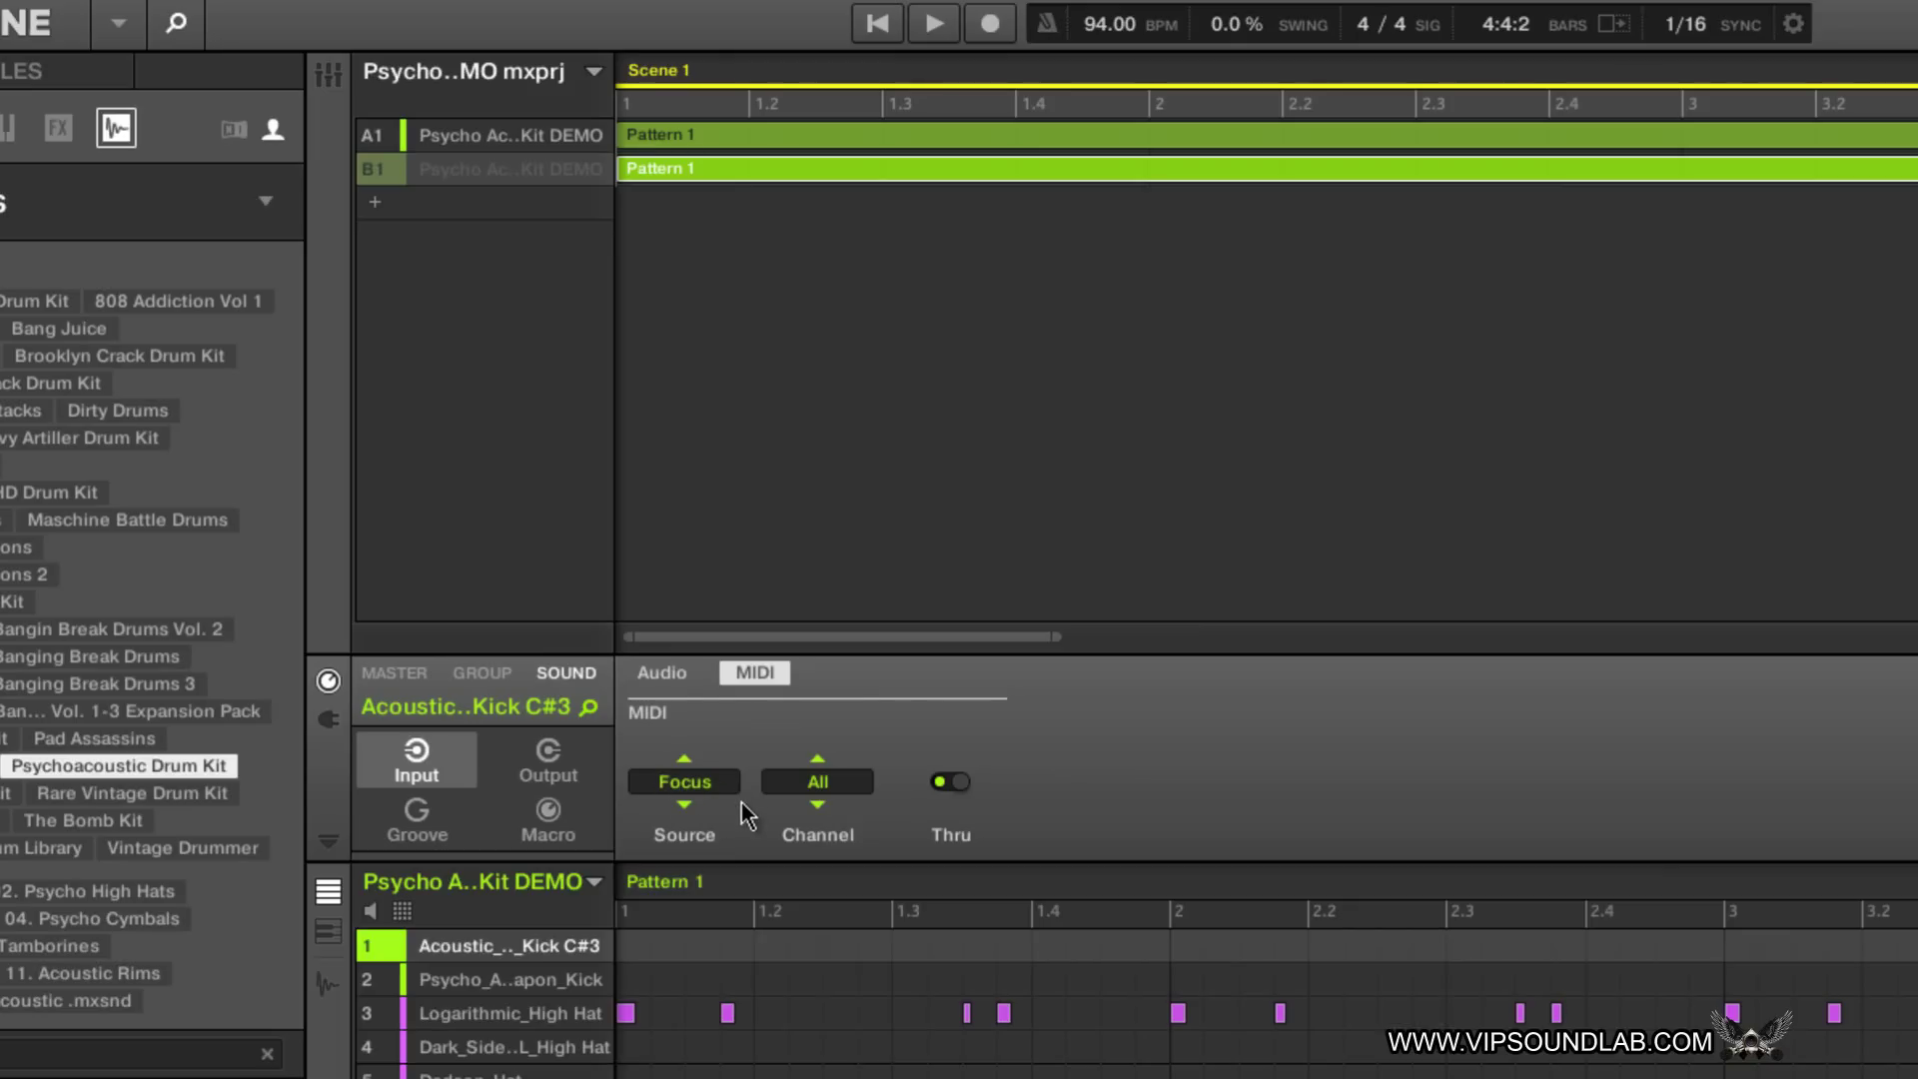
{"action": "left_click", "coordinate": [705, 781]}
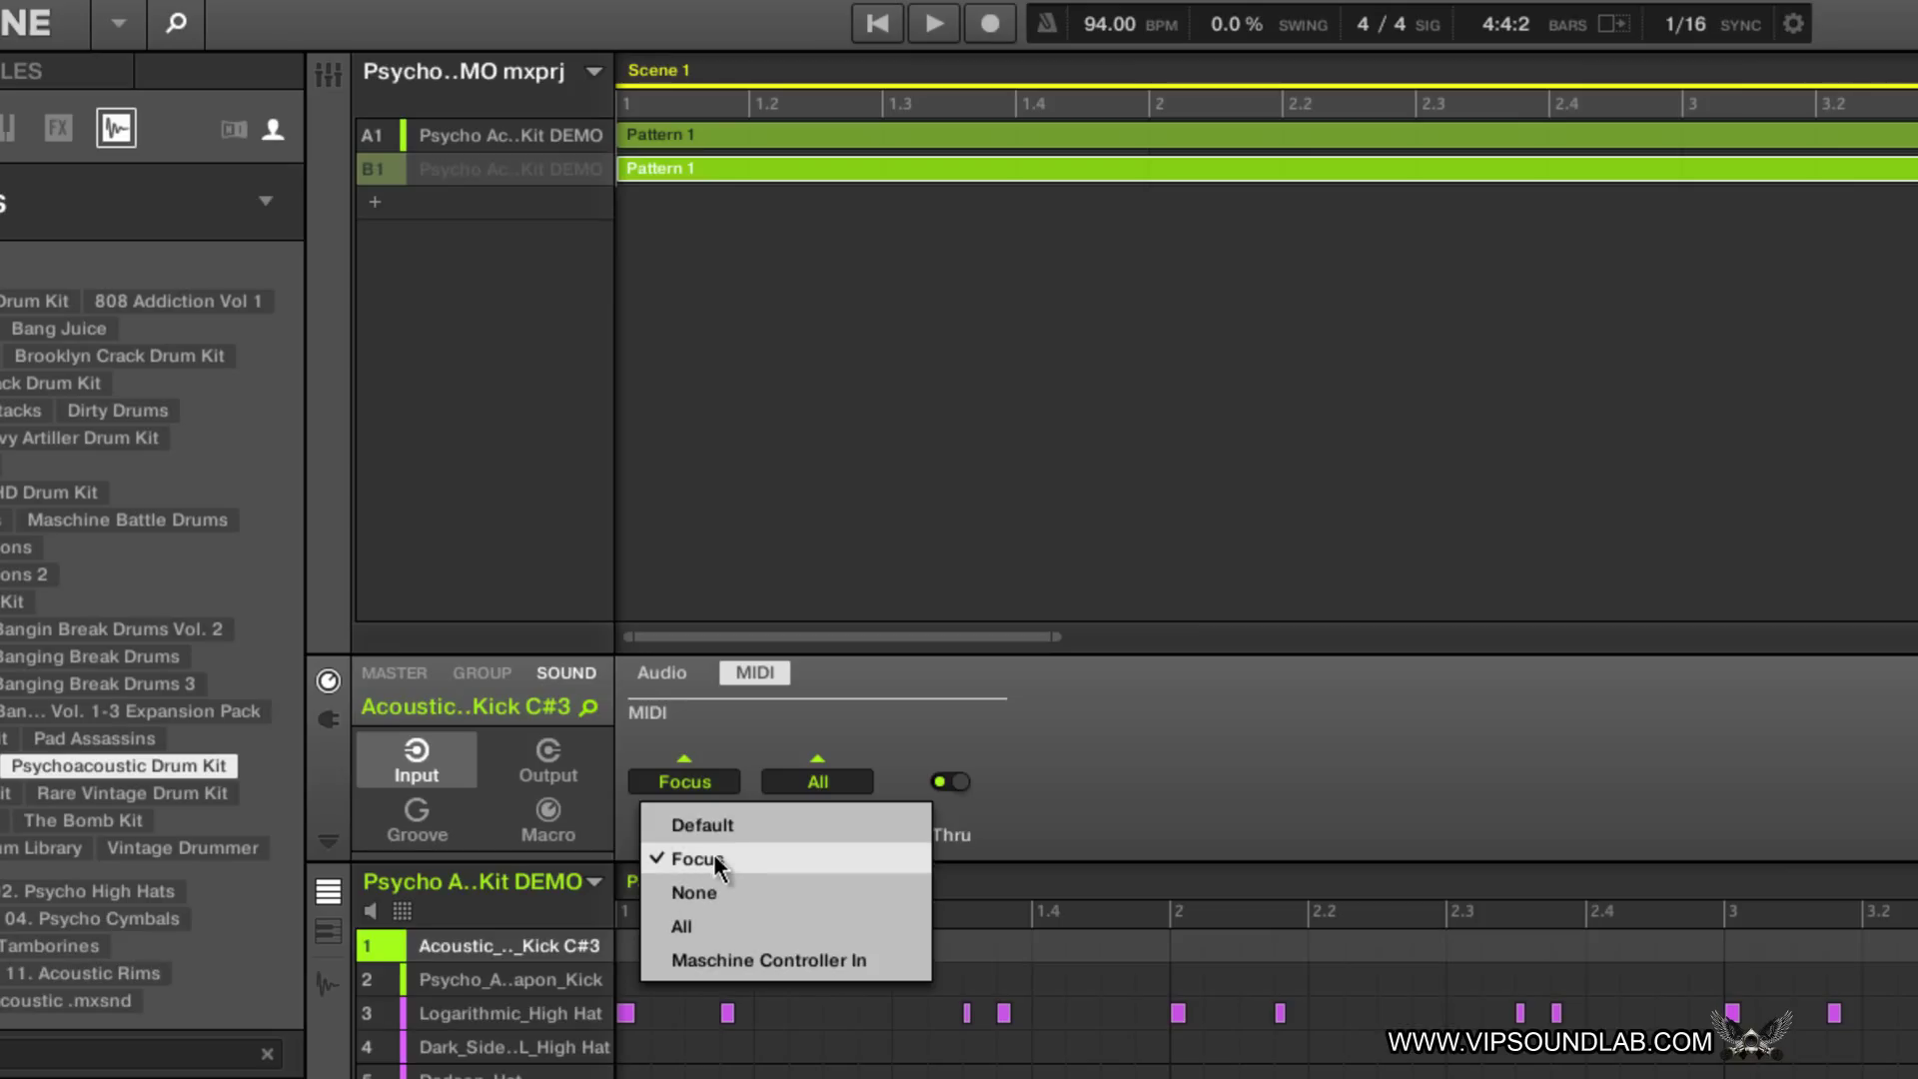
{"action": "left_click", "coordinate": [959, 725]}
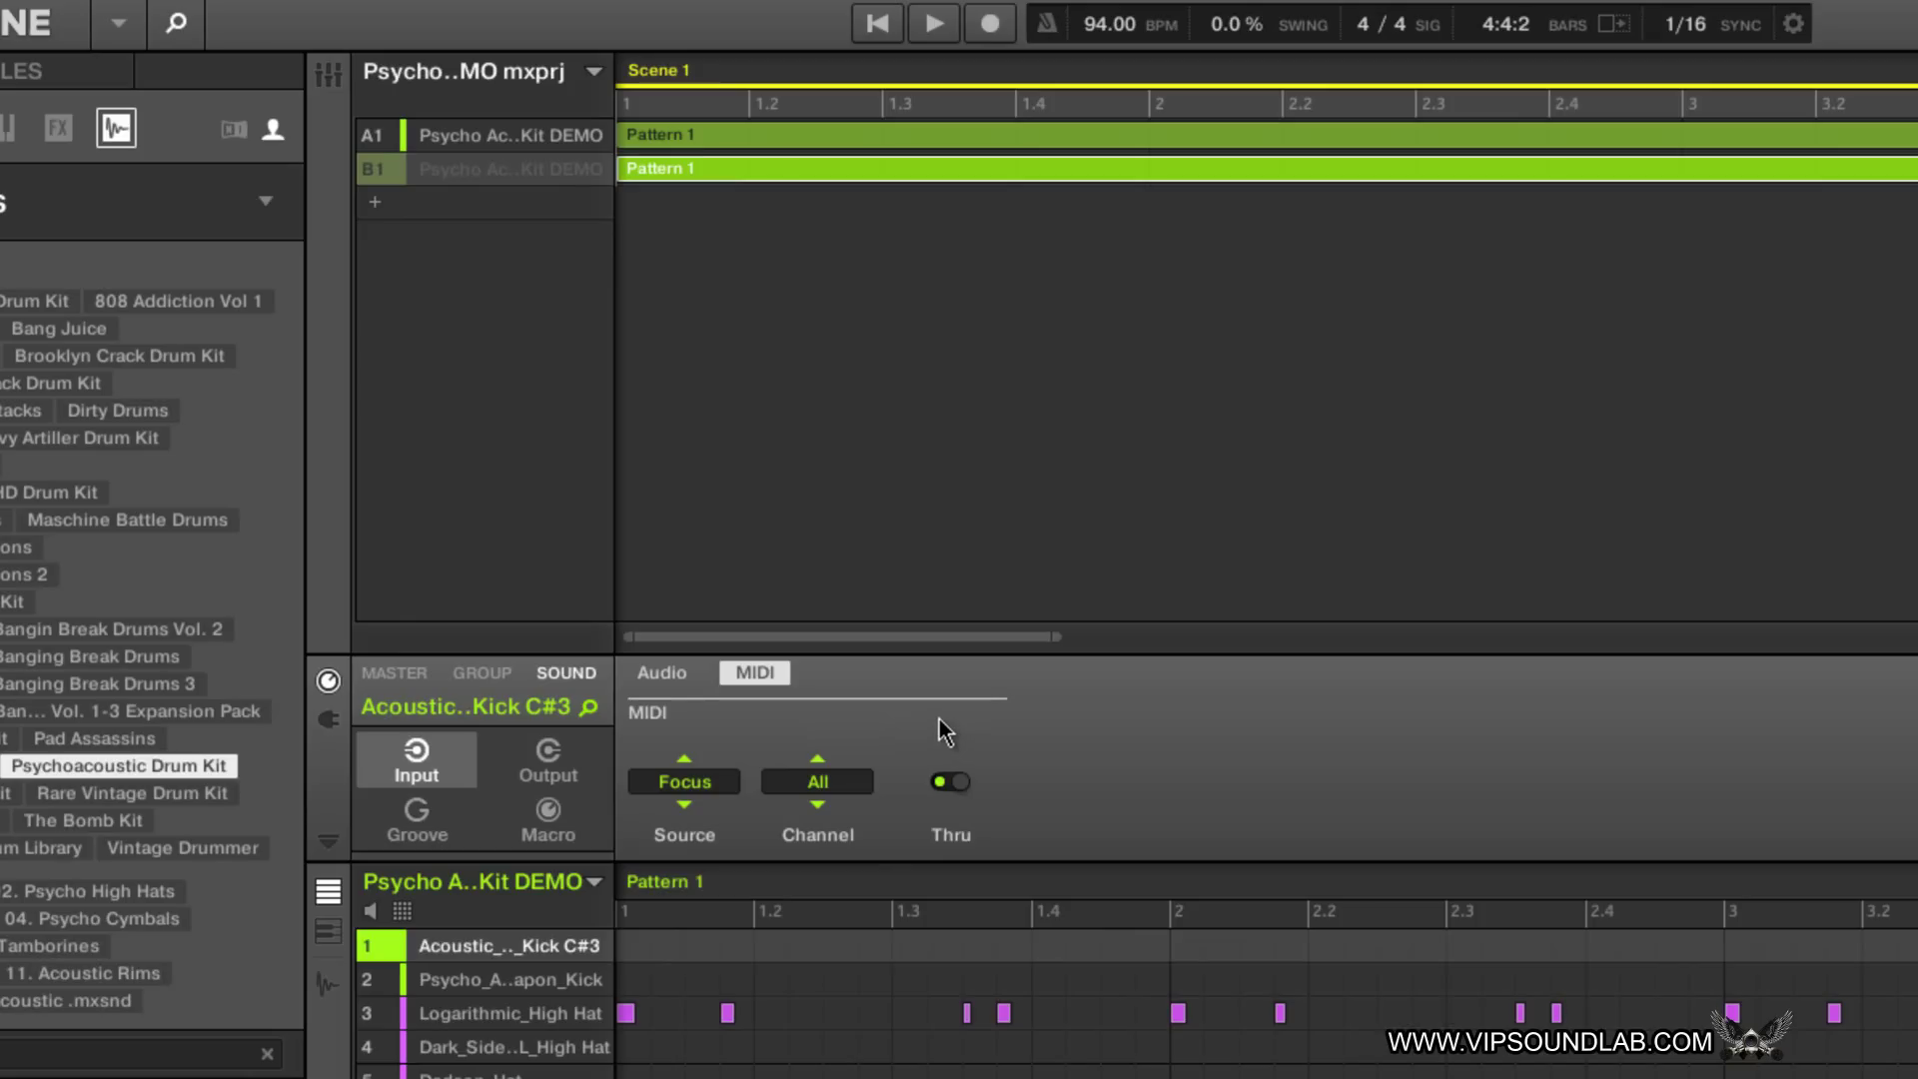
Step: Set the project's MIDI Scene Change mode to MIDI Note
{"action": "left_click_drag", "start_coordinate": [1057, 639], "coordinate": [1913, 599]}
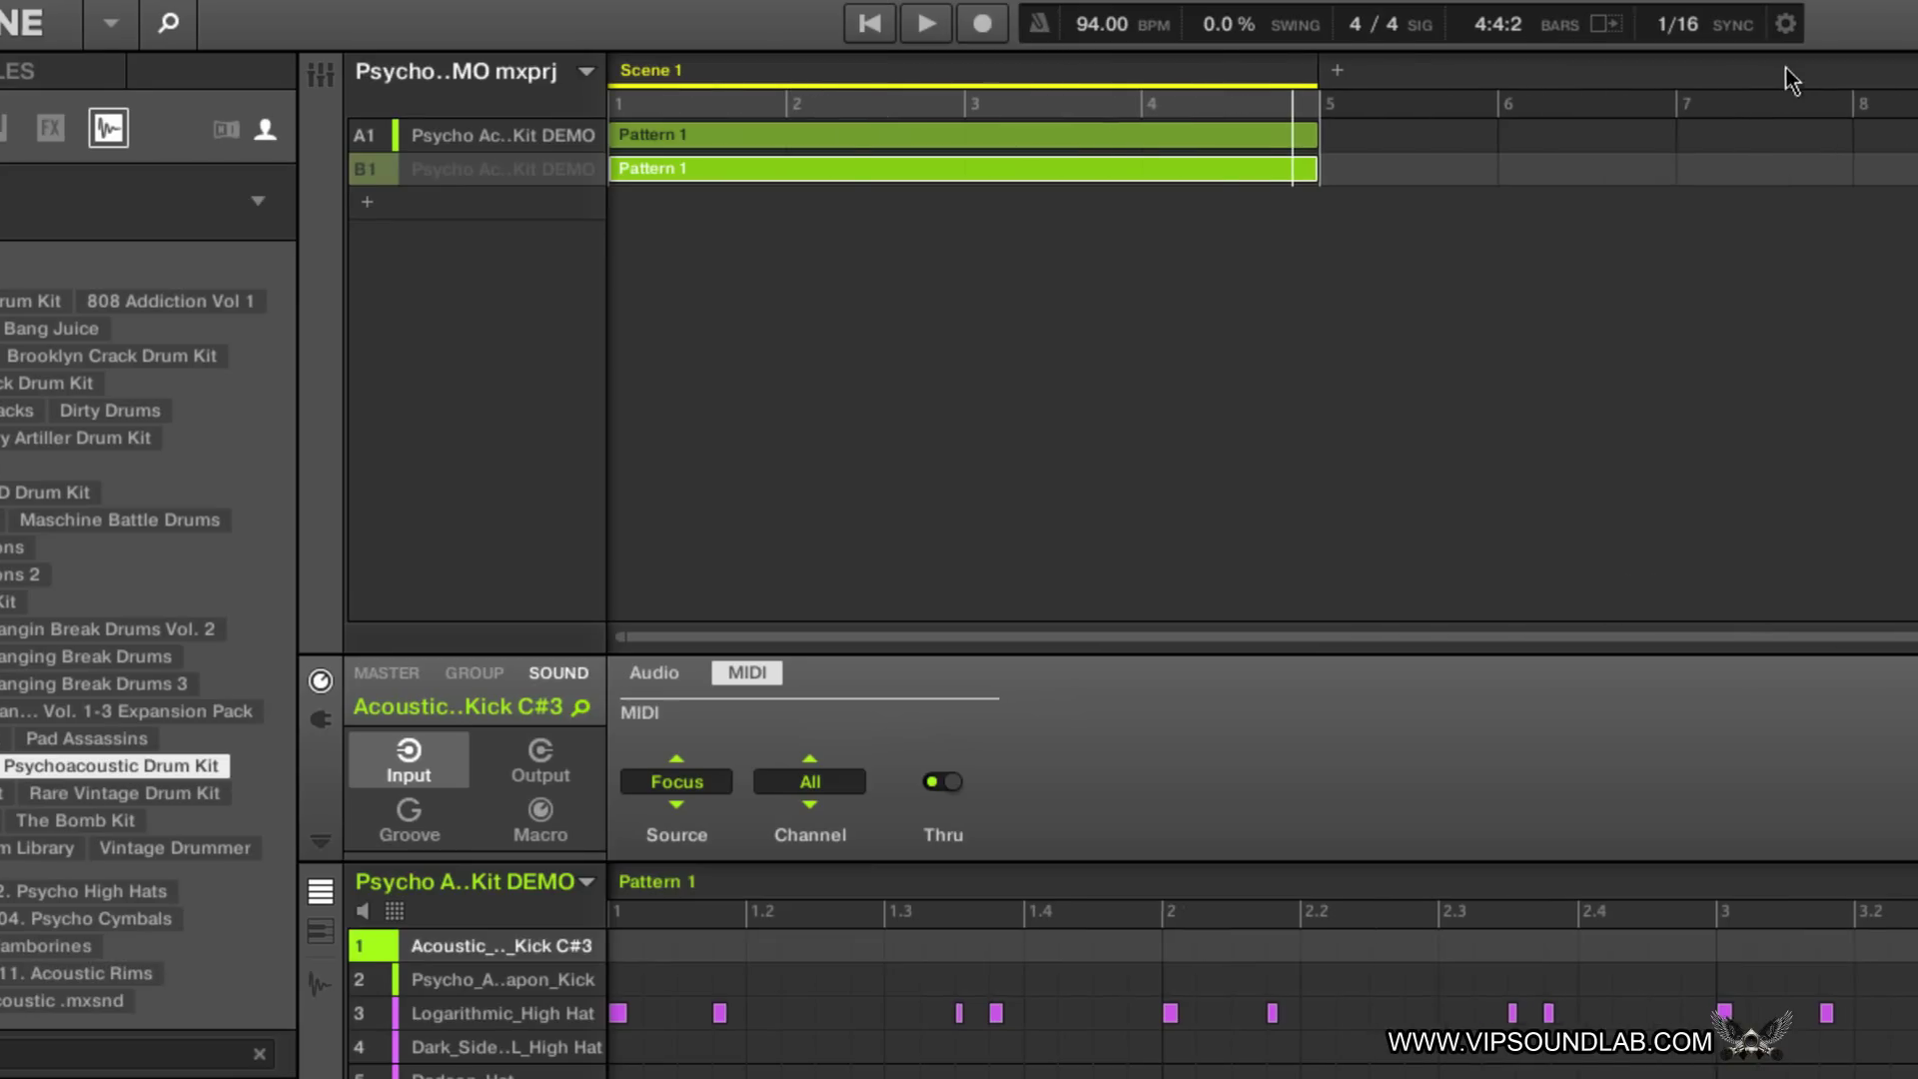
{"action": "left_click", "coordinate": [1793, 23]}
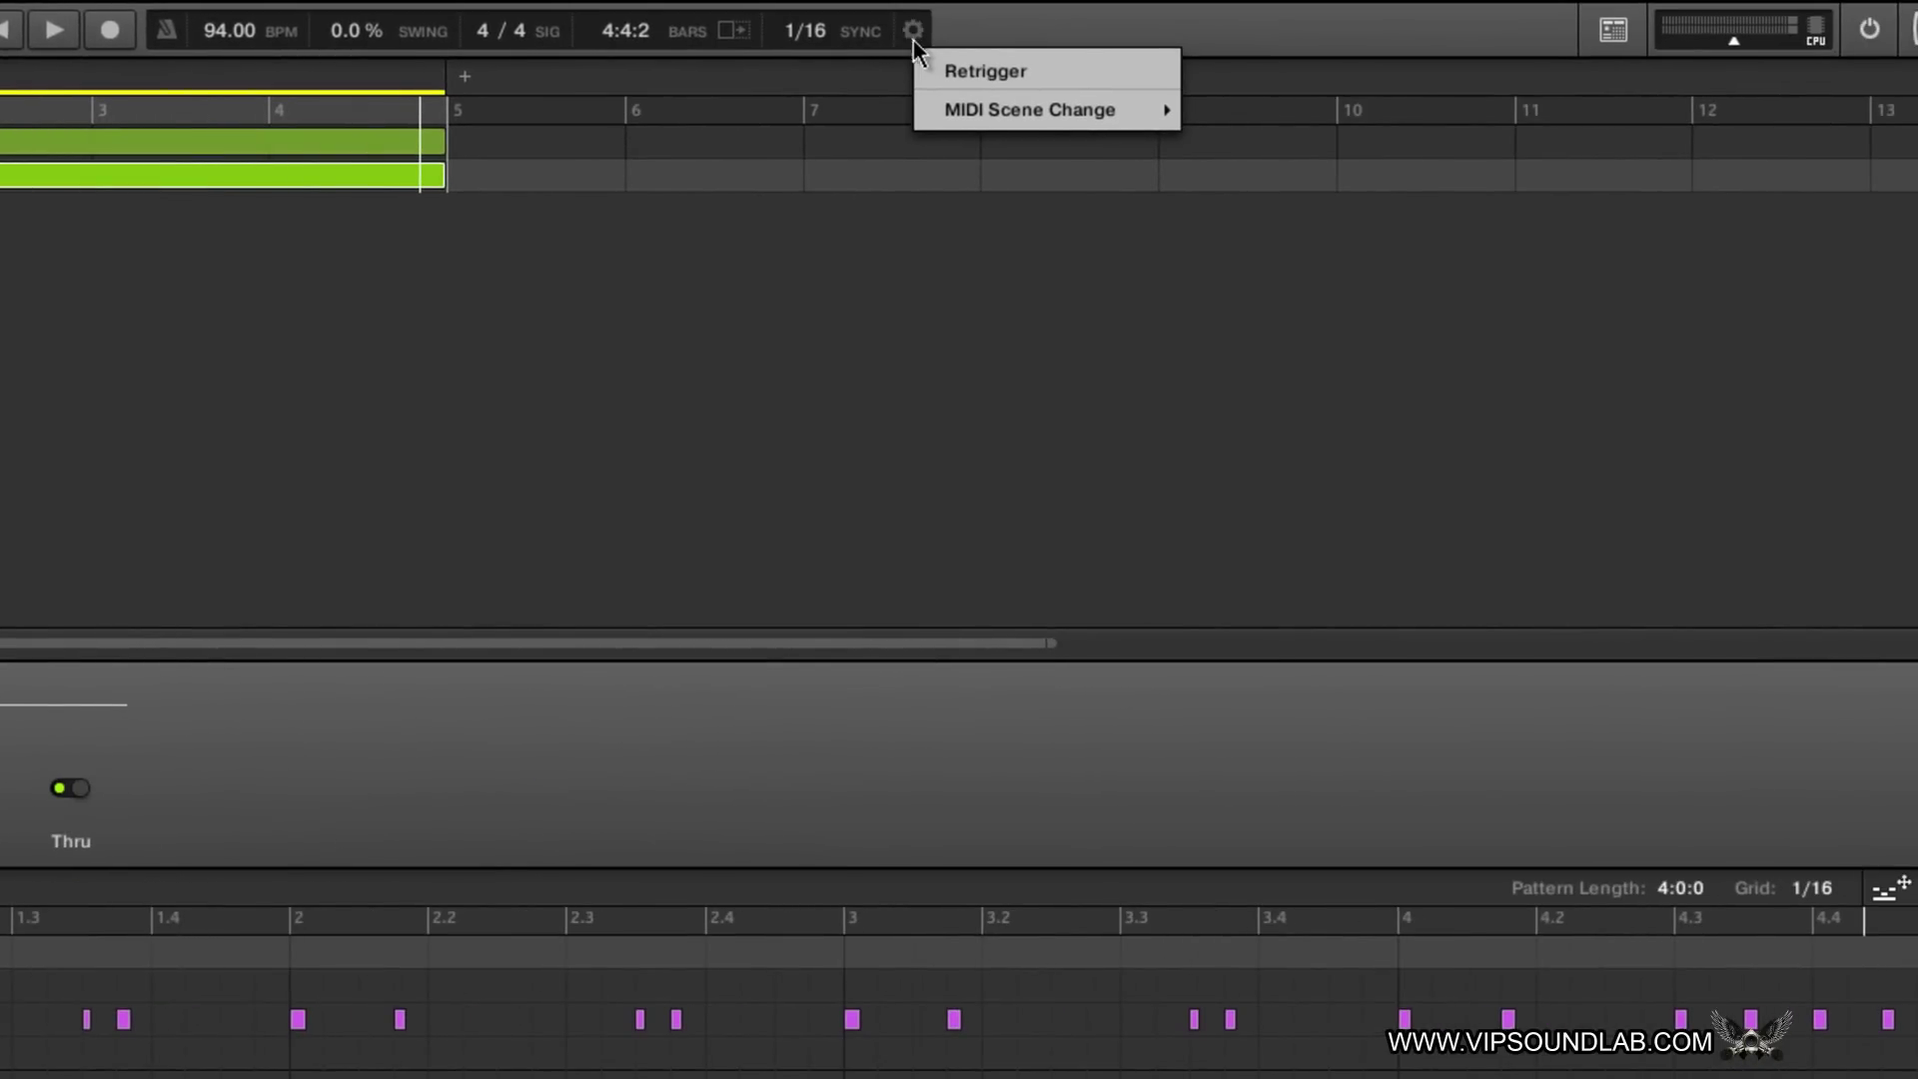
{"action": "mouse_move", "coordinate": [1011, 108]}
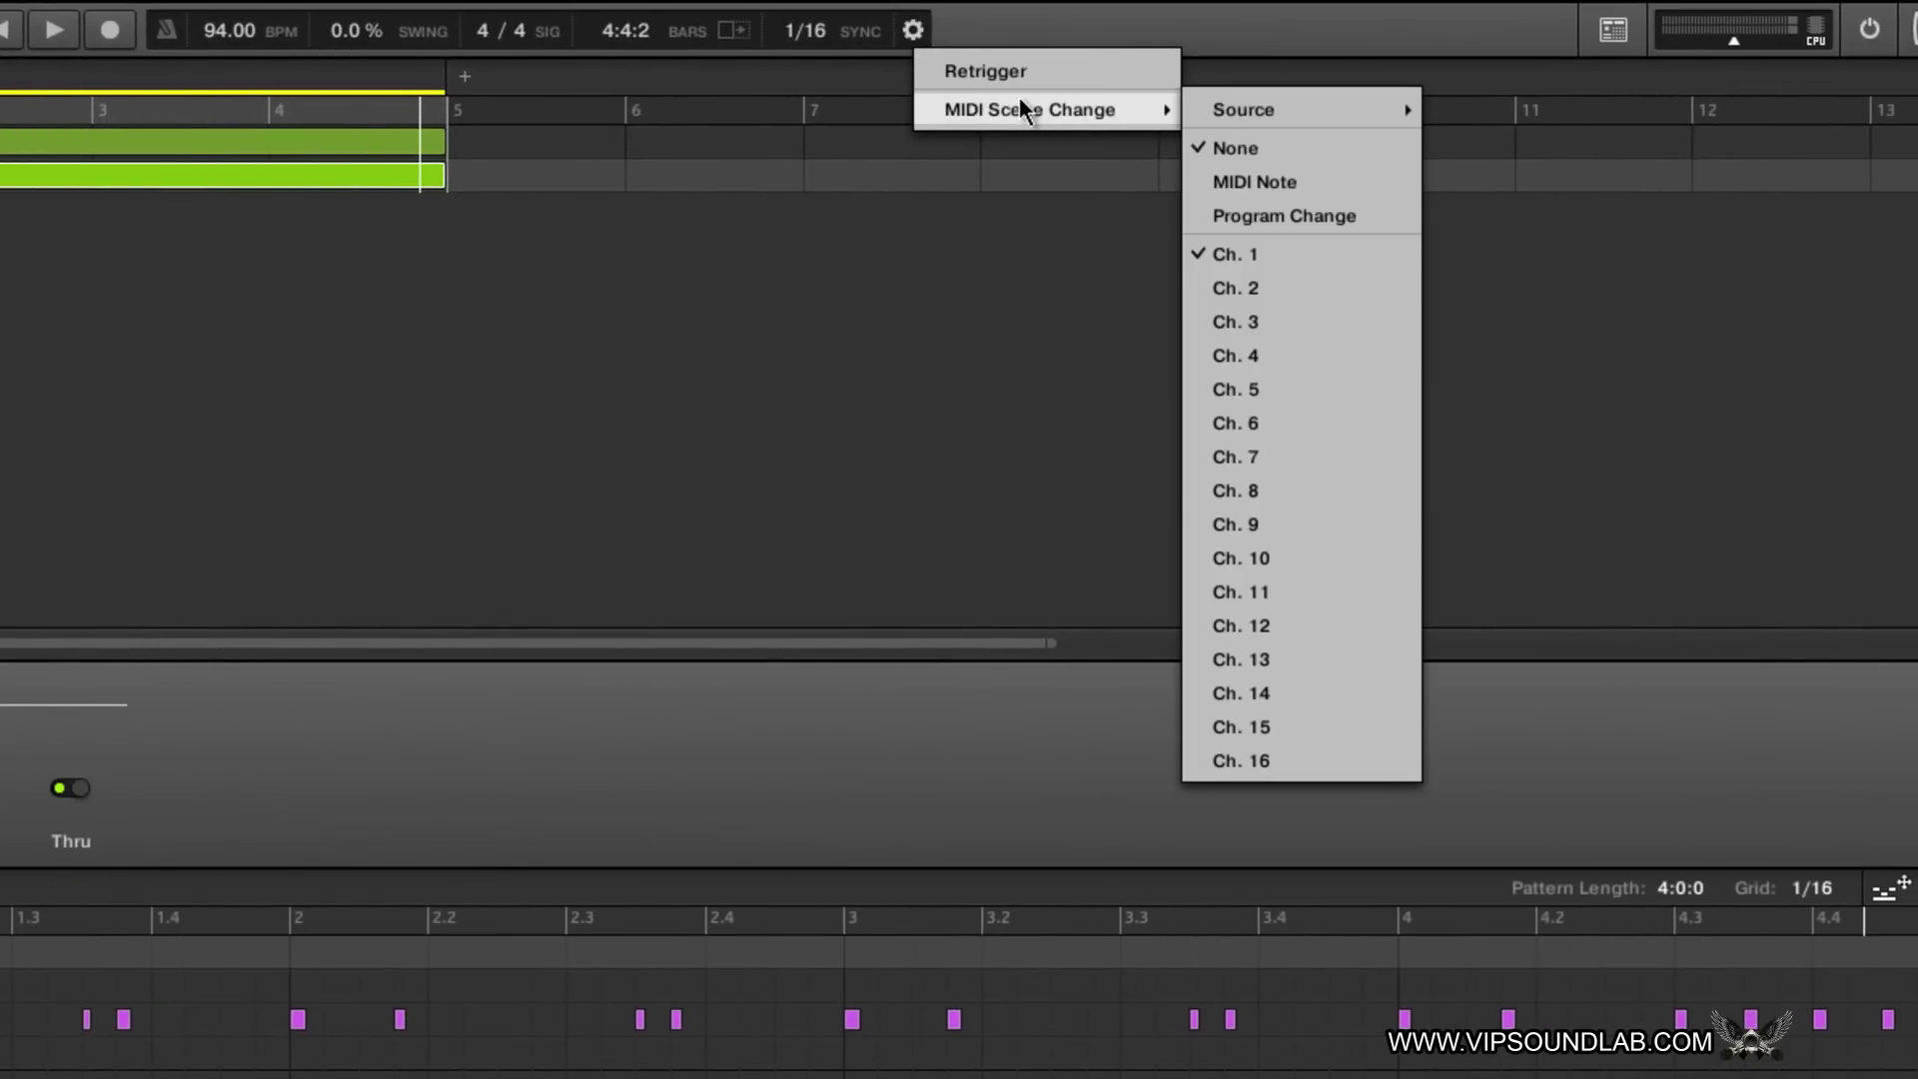
{"action": "left_click", "coordinate": [1258, 183]}
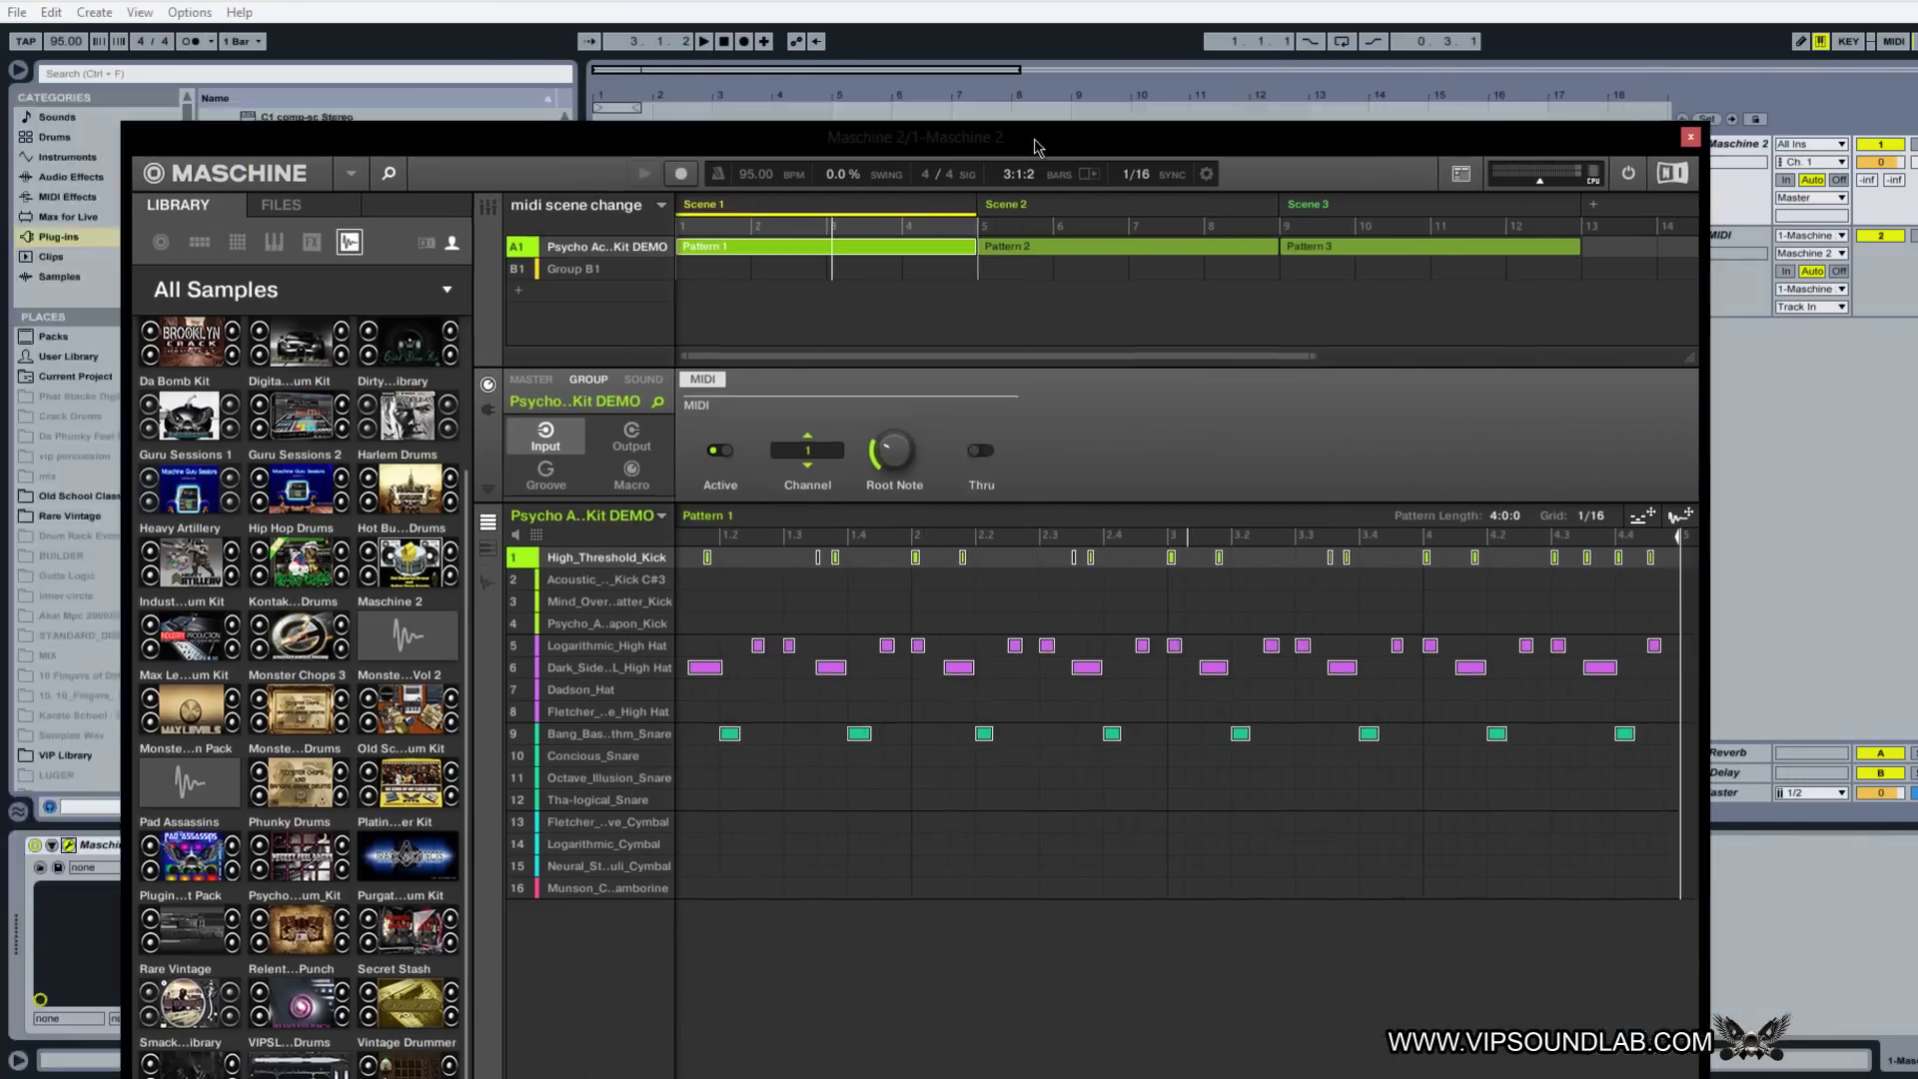
Step: Switch to the Maschine plug-in in Ableton Live and check its MIDI Scene Change mode and channel
{"action": "left_click_drag", "start_coordinate": [1035, 147], "coordinate": [938, 134]}
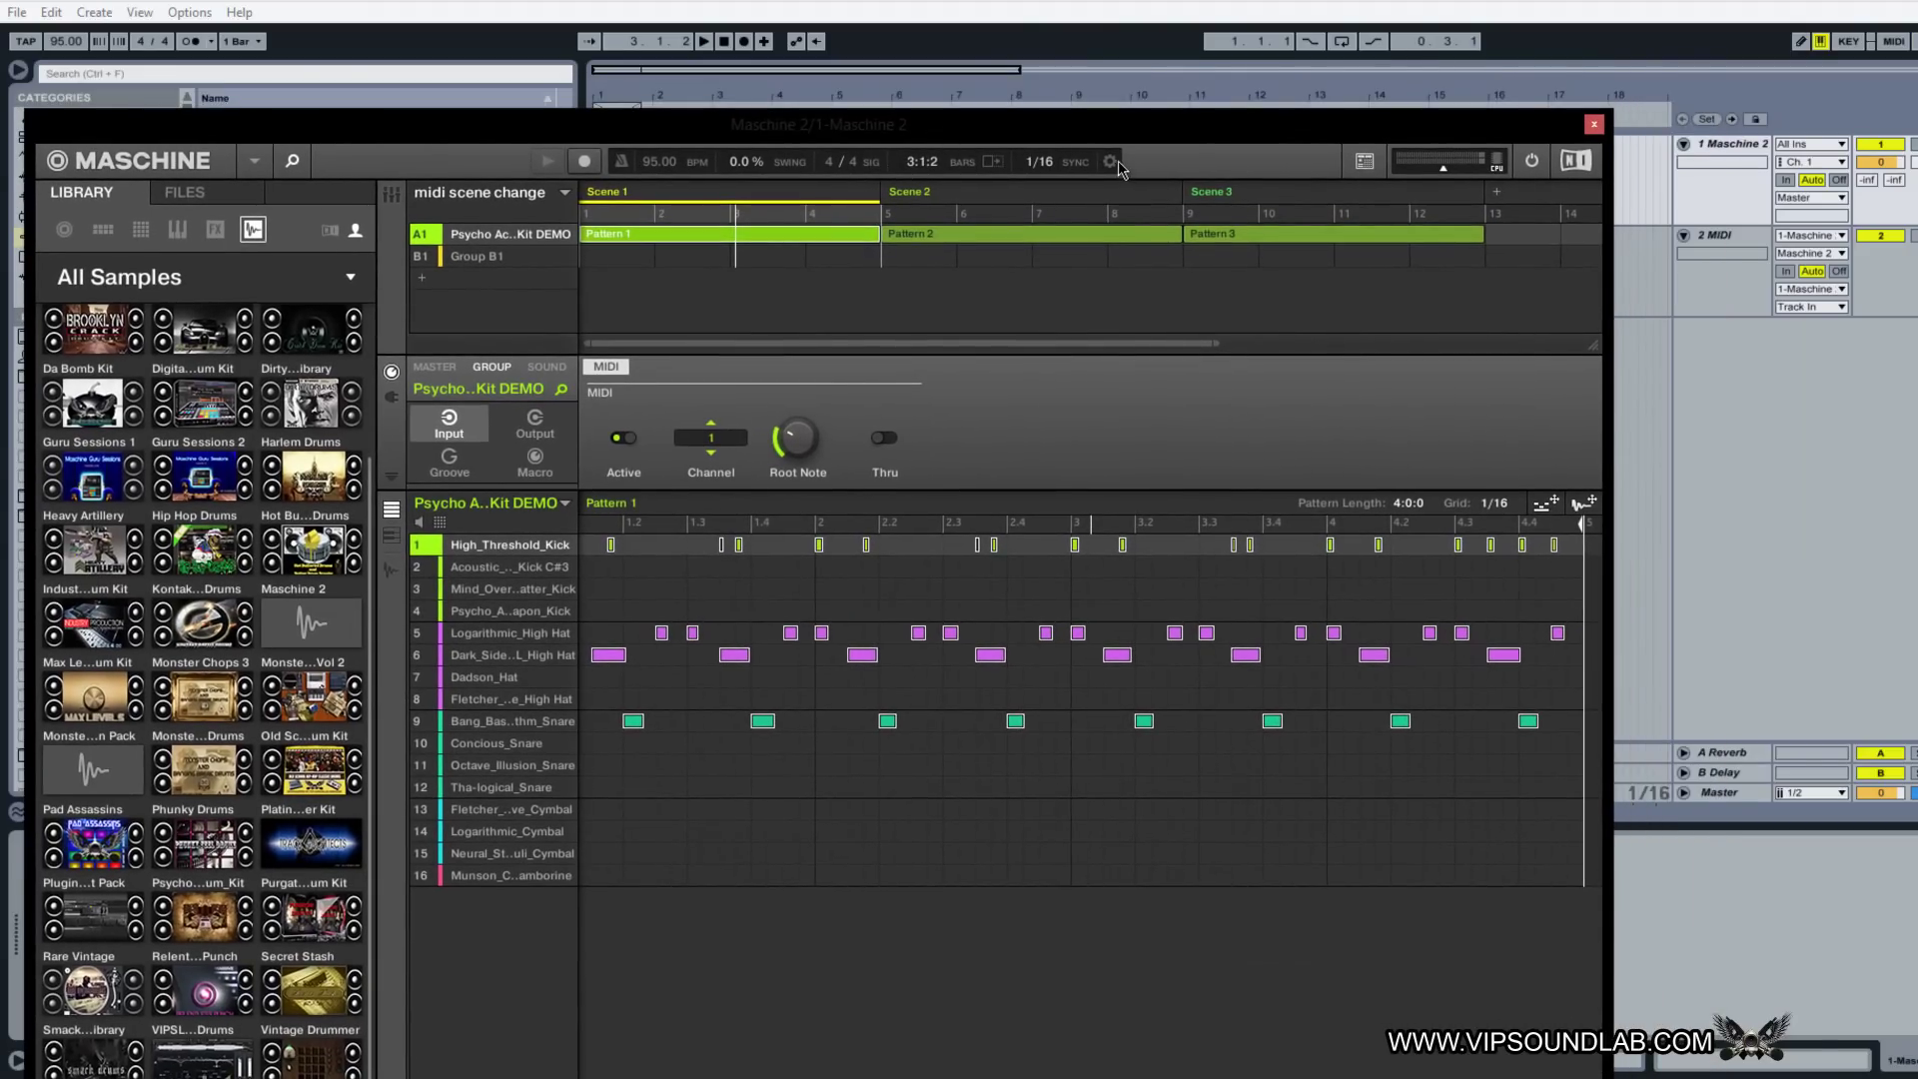
{"action": "left_click", "coordinate": [1111, 163]}
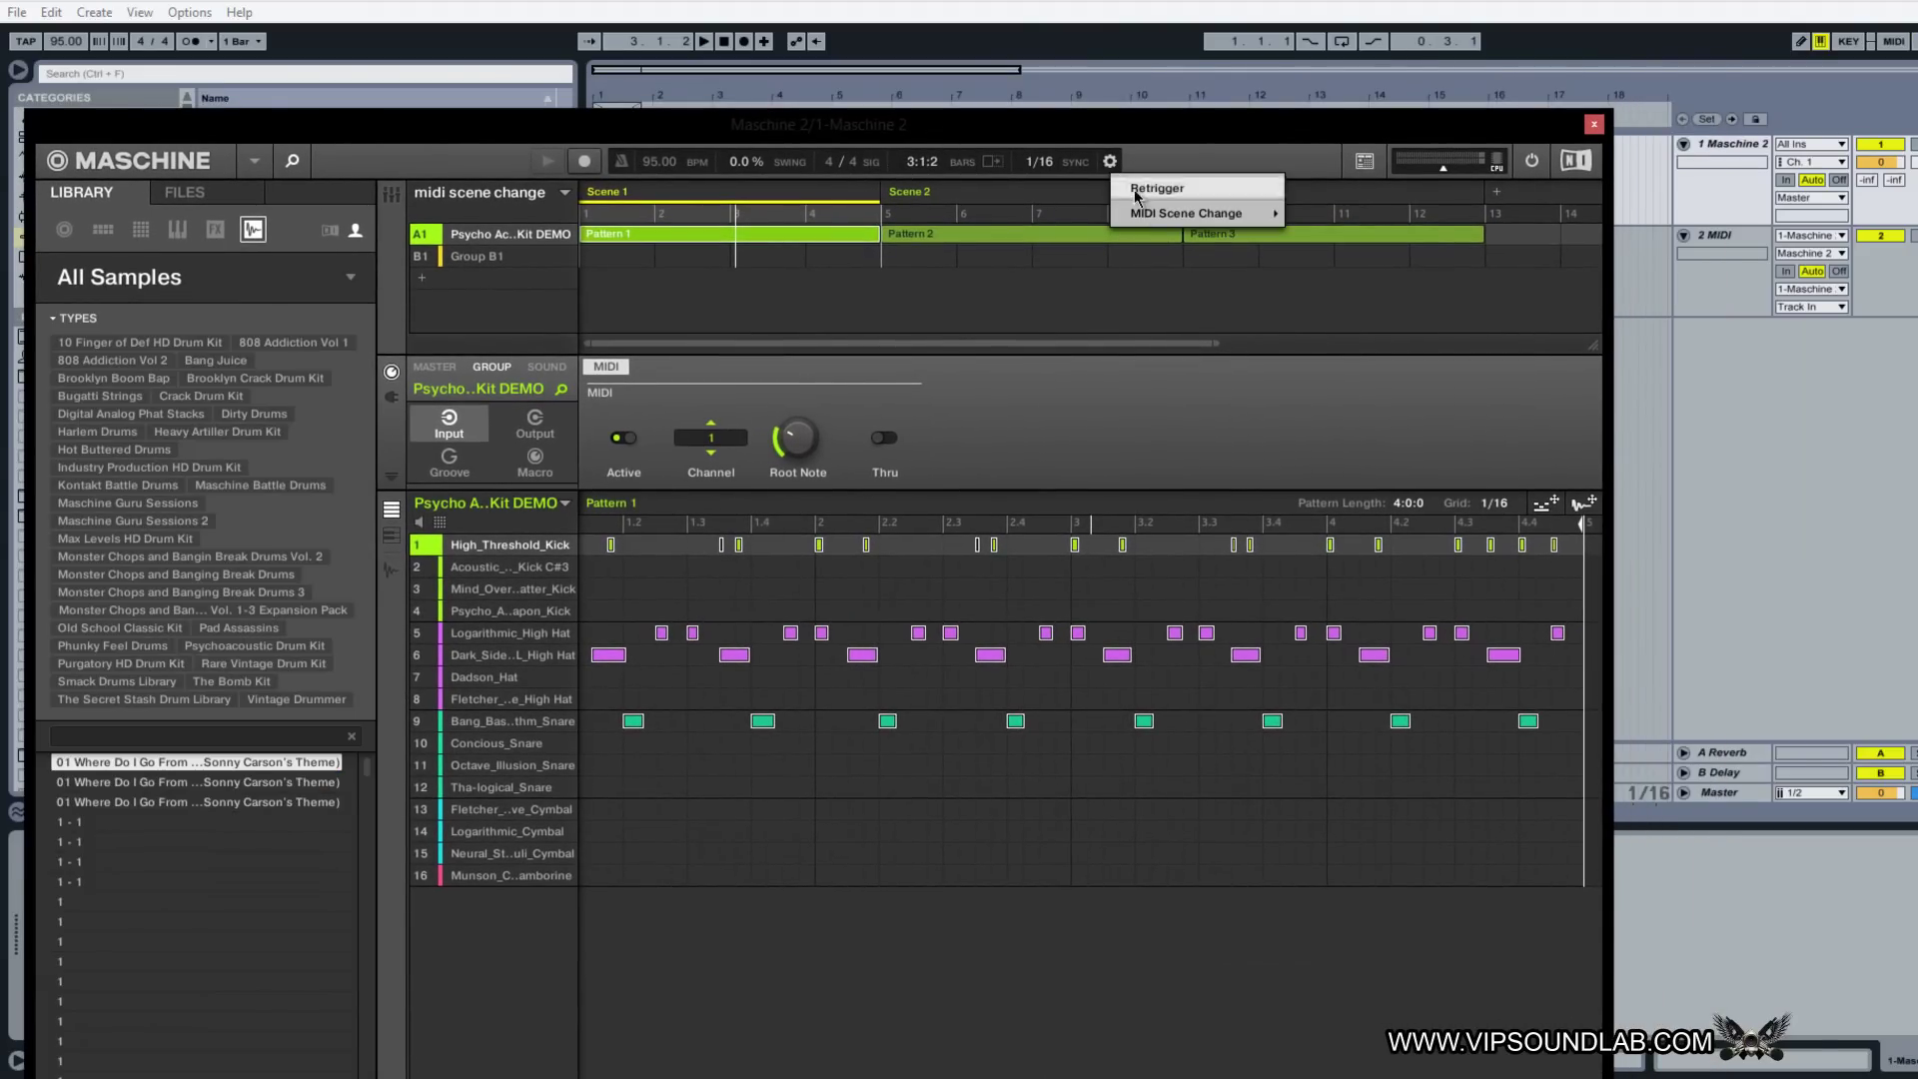
{"action": "mouse_move", "coordinate": [1150, 219]}
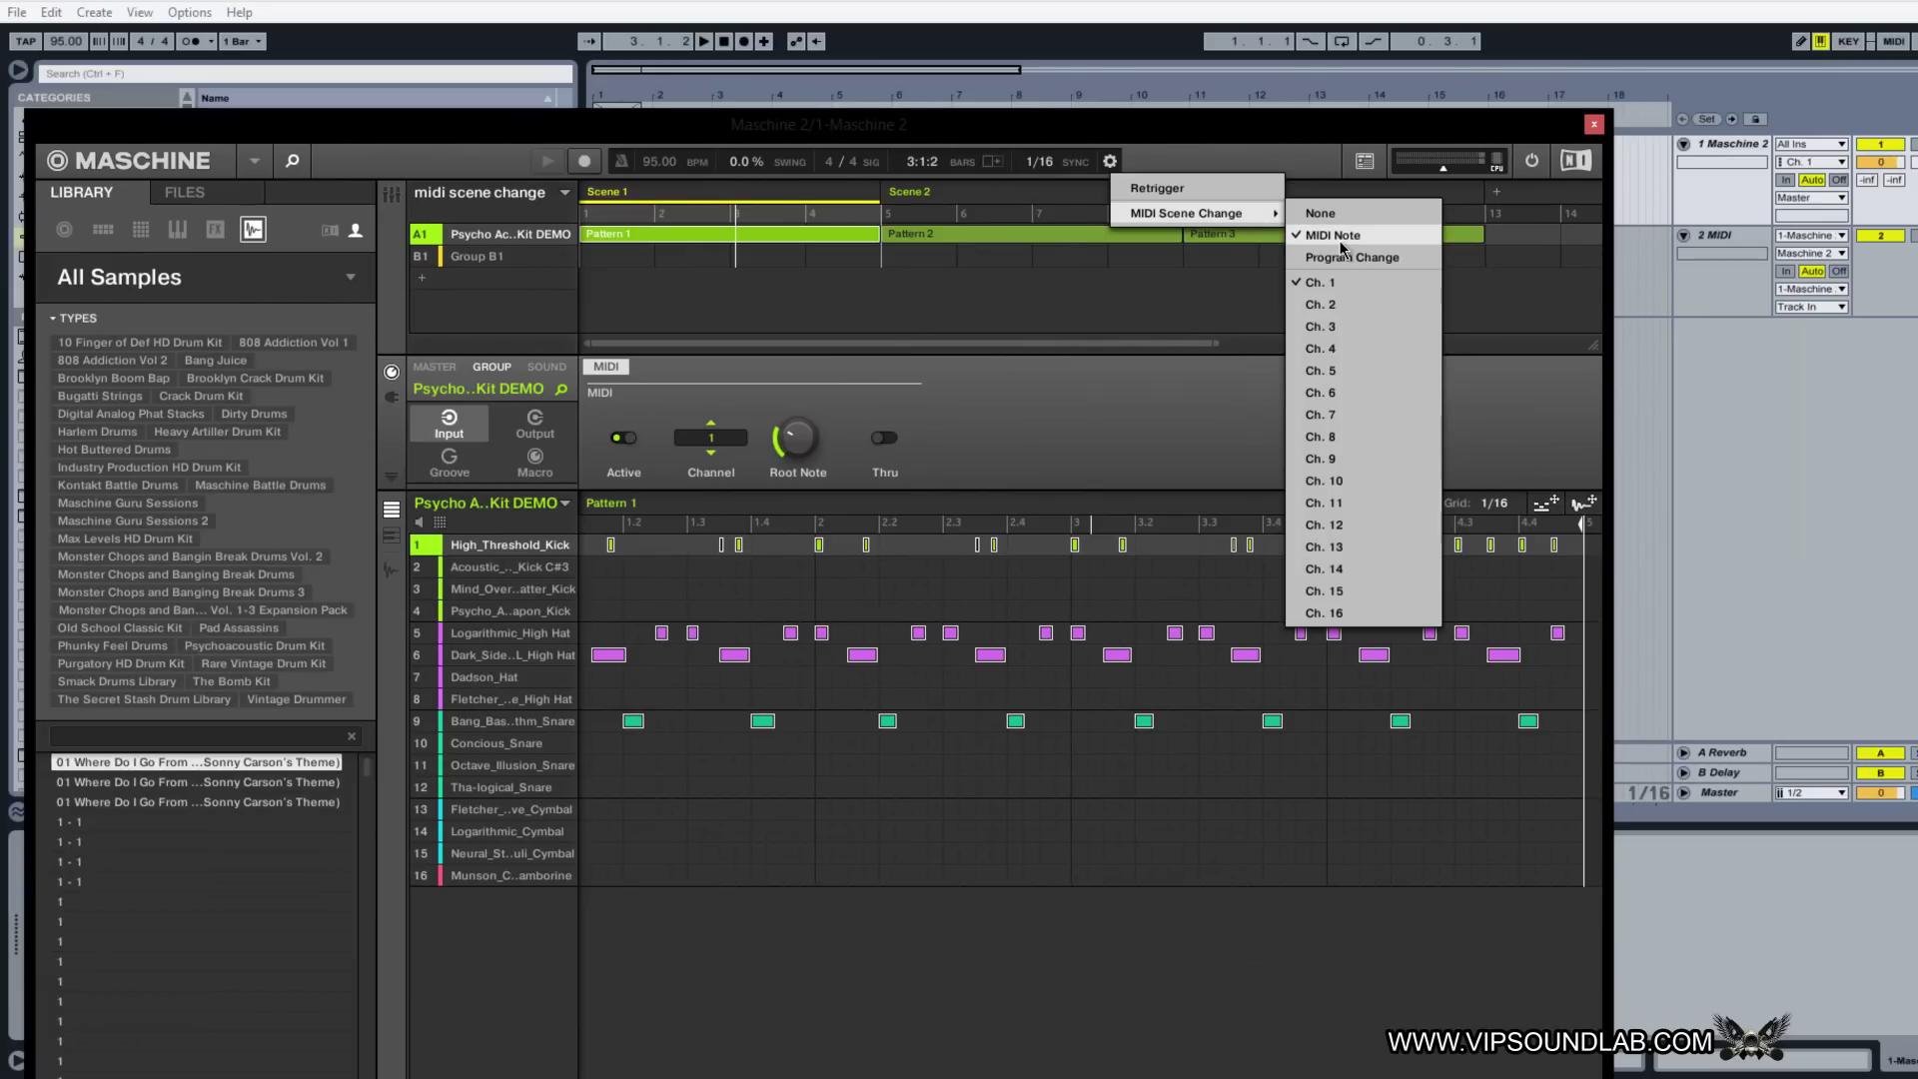
{"action": "left_click", "coordinate": [1126, 408]}
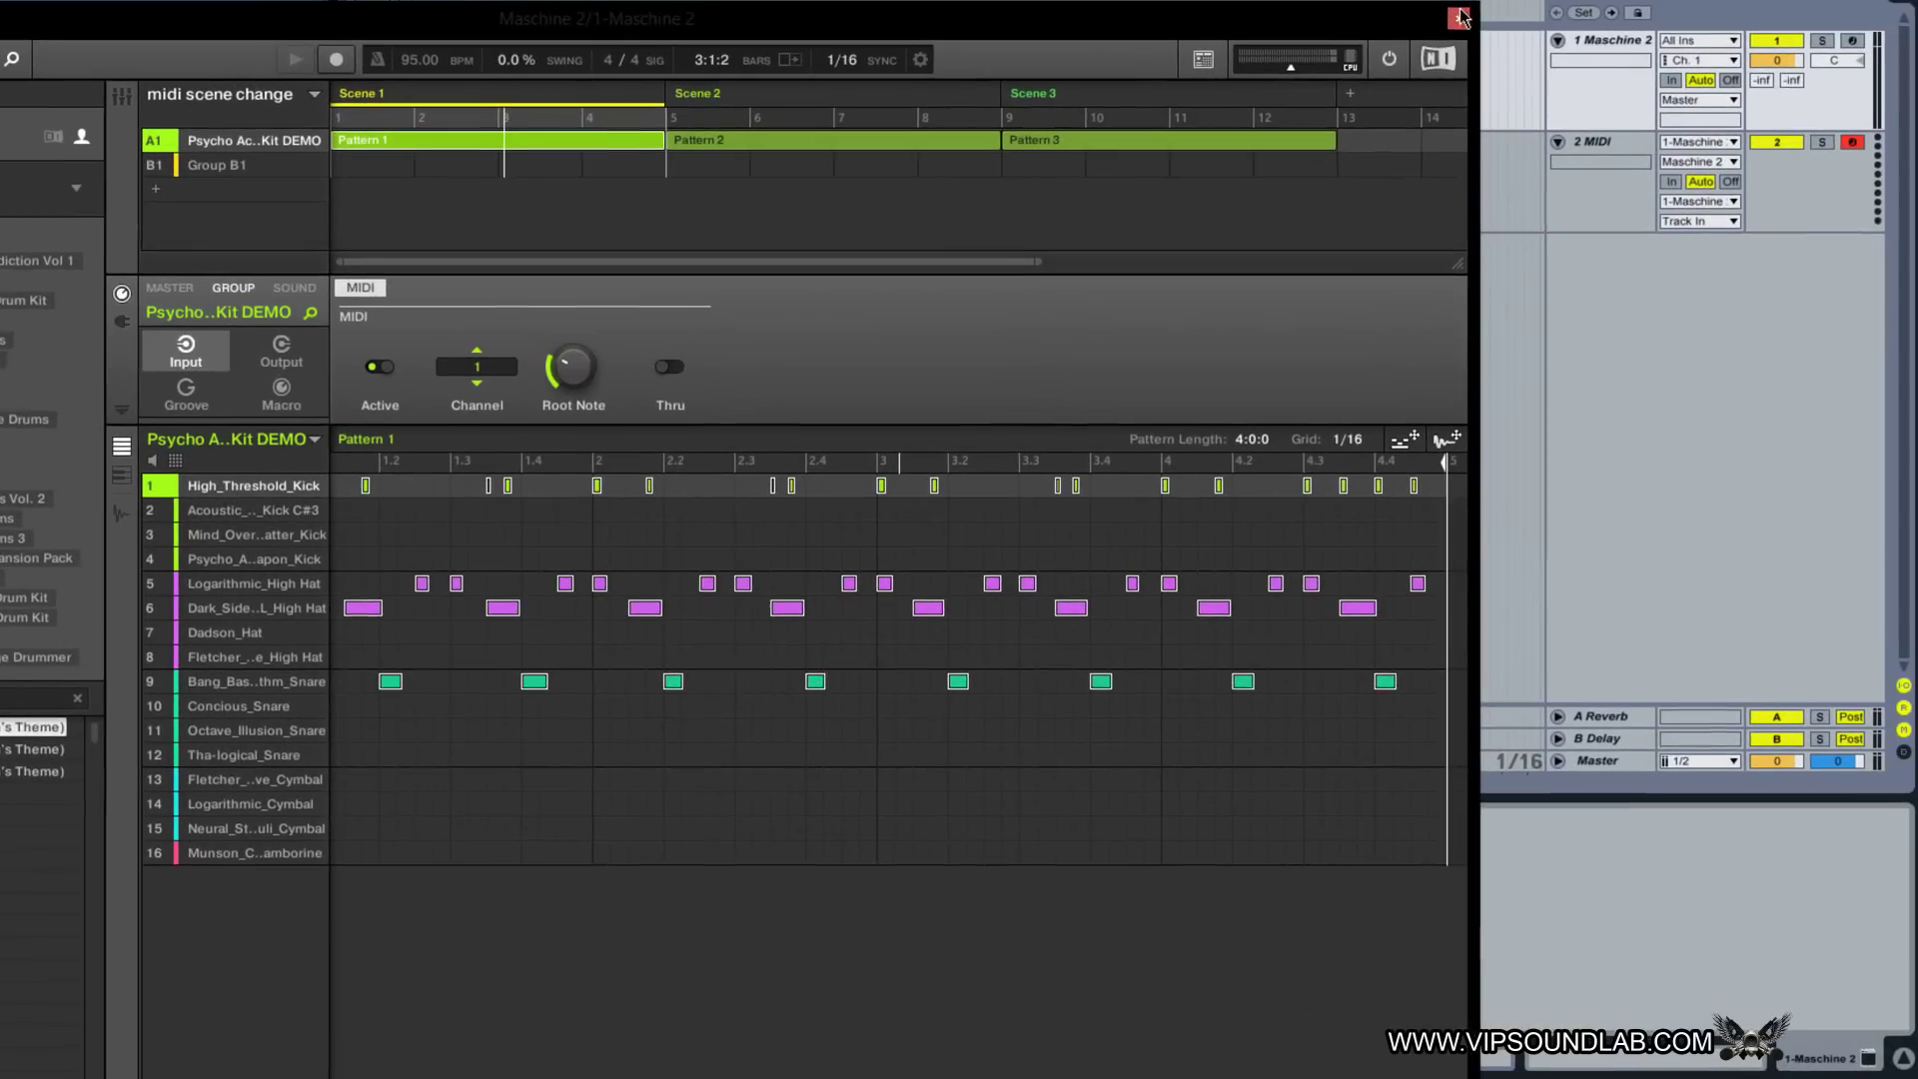
Step: Close the Maschine plug-in window and review the MIDI routing of both Live tracks in Session and Arrangement views
{"action": "left_click", "coordinate": [1595, 124]}
{"action": "left_click", "coordinate": [1896, 7]}
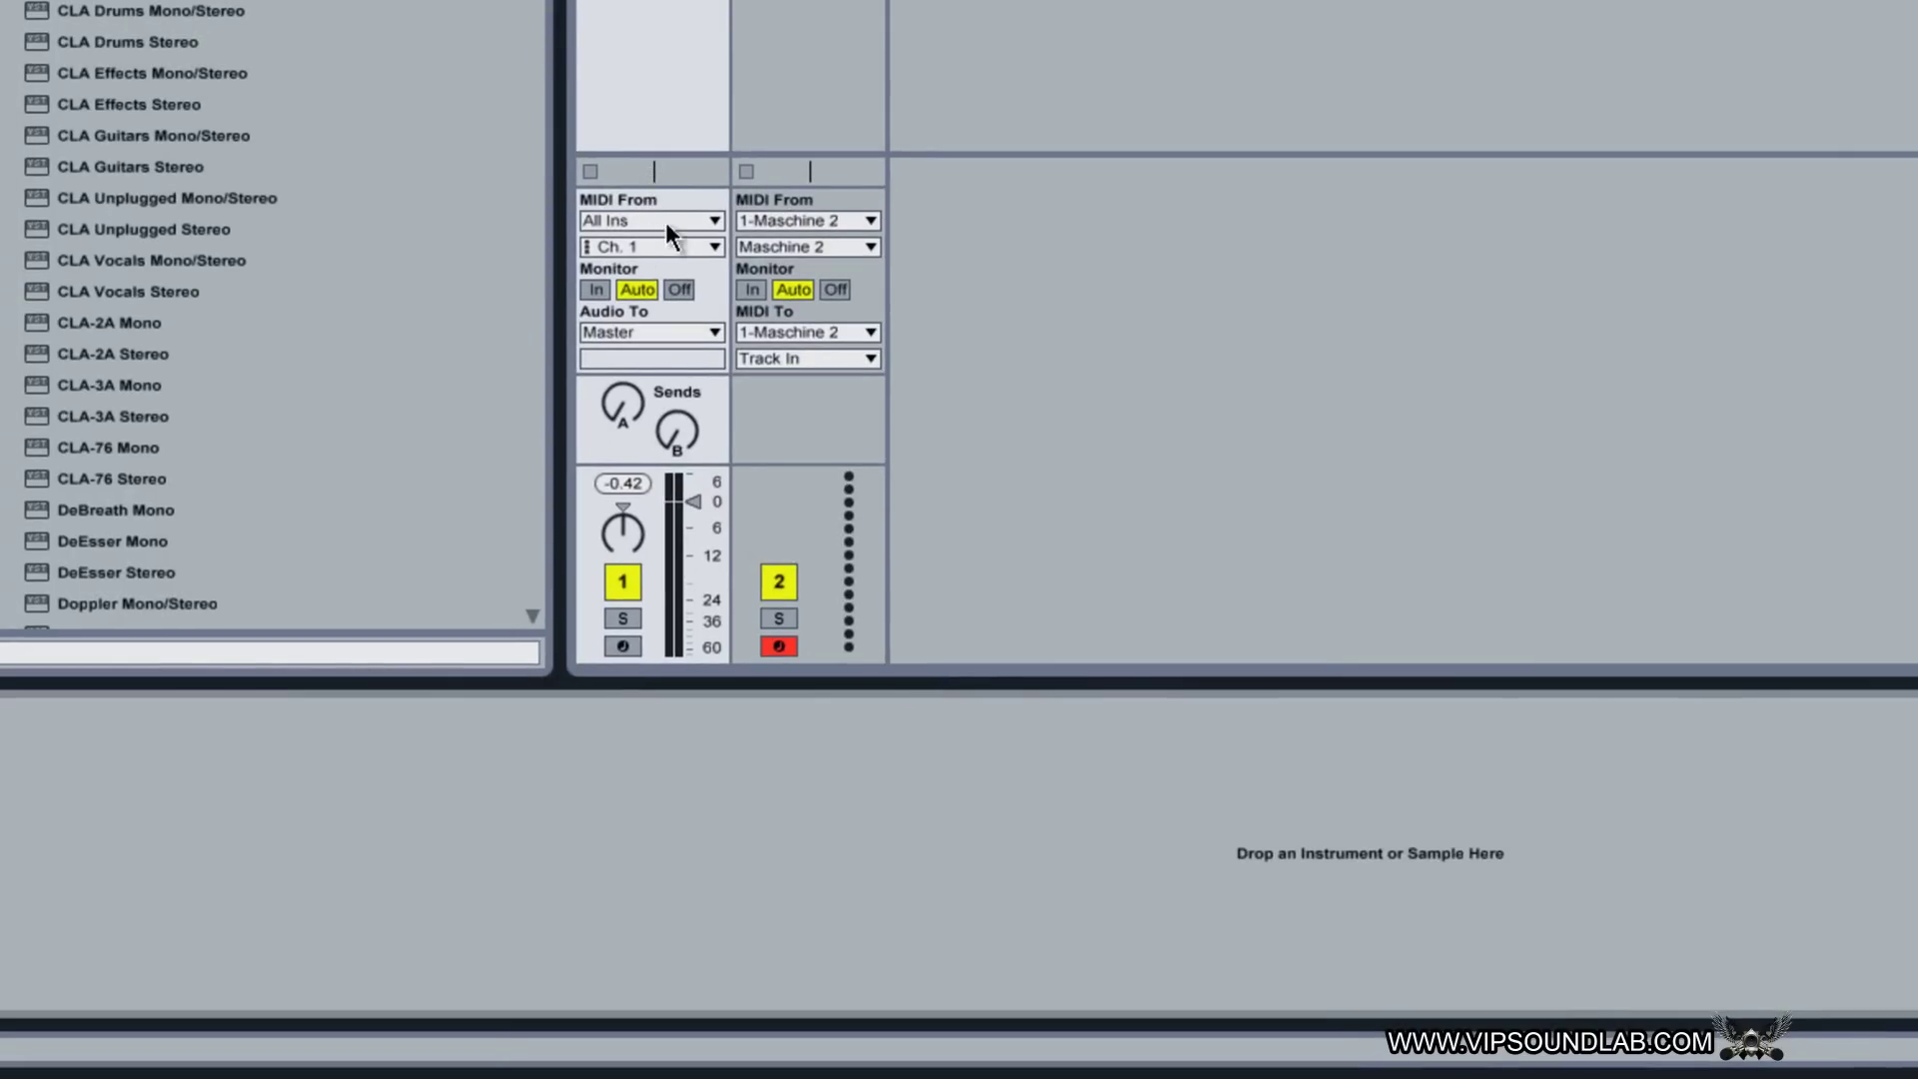
{"action": "left_click", "coordinate": [1901, 80]}
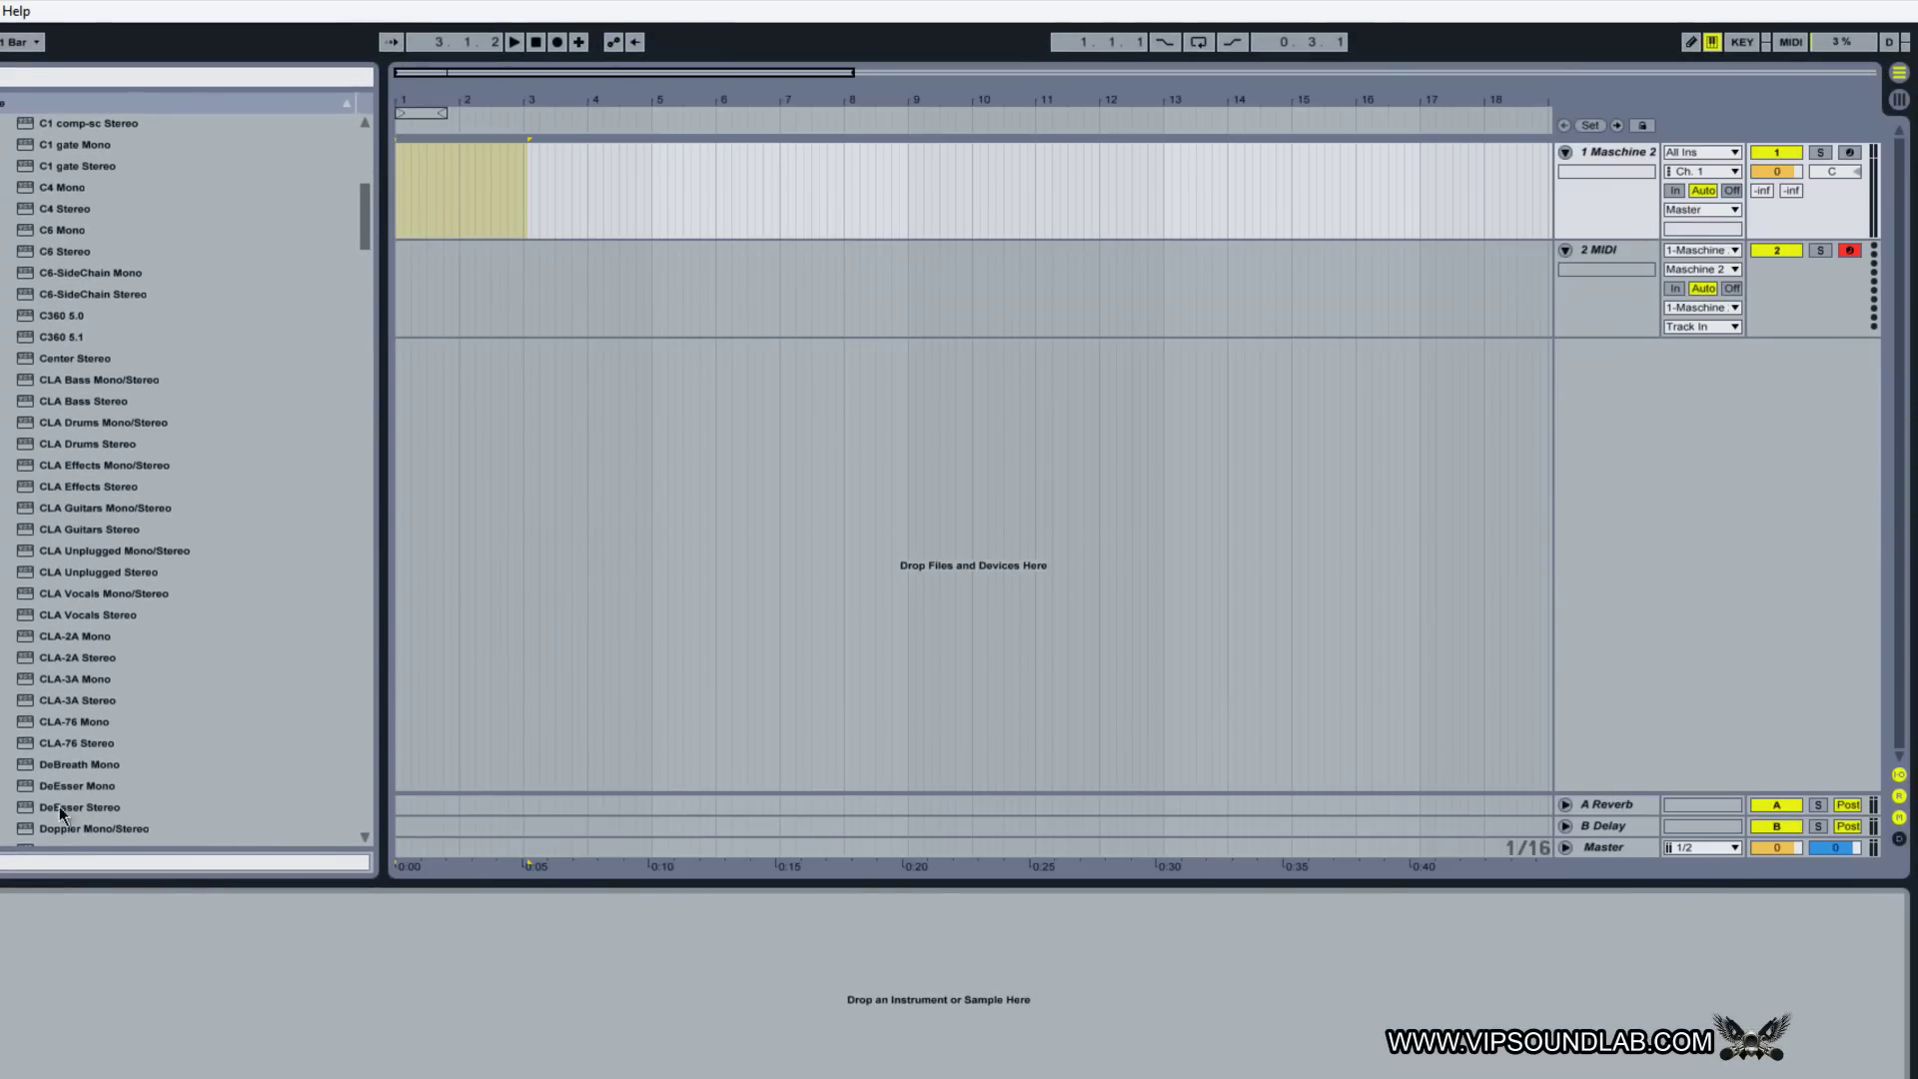
Step: Reopen the Maschine plug-in from the Maschine 2 track and place its window below the two arrangement tracks
{"action": "left_click", "coordinate": [1619, 152]}
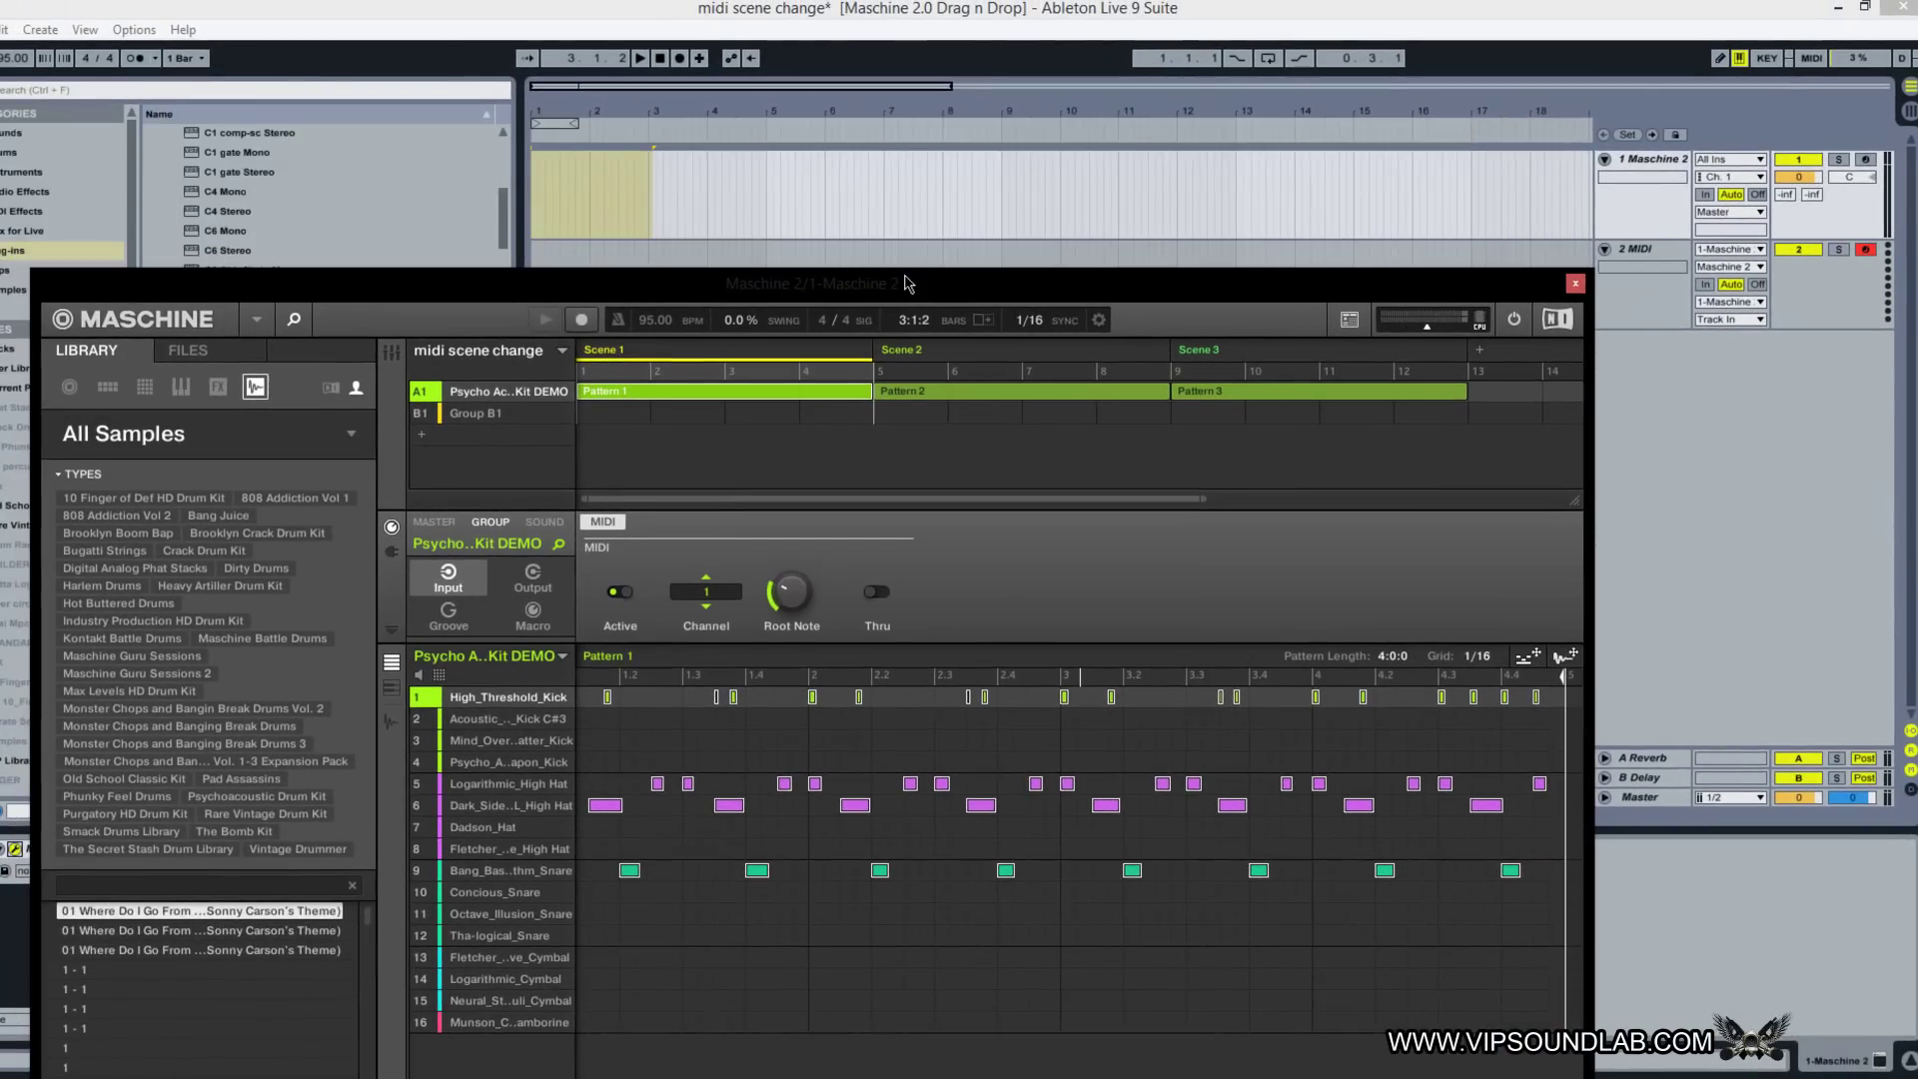
{"action": "left_click", "coordinate": [131, 437]}
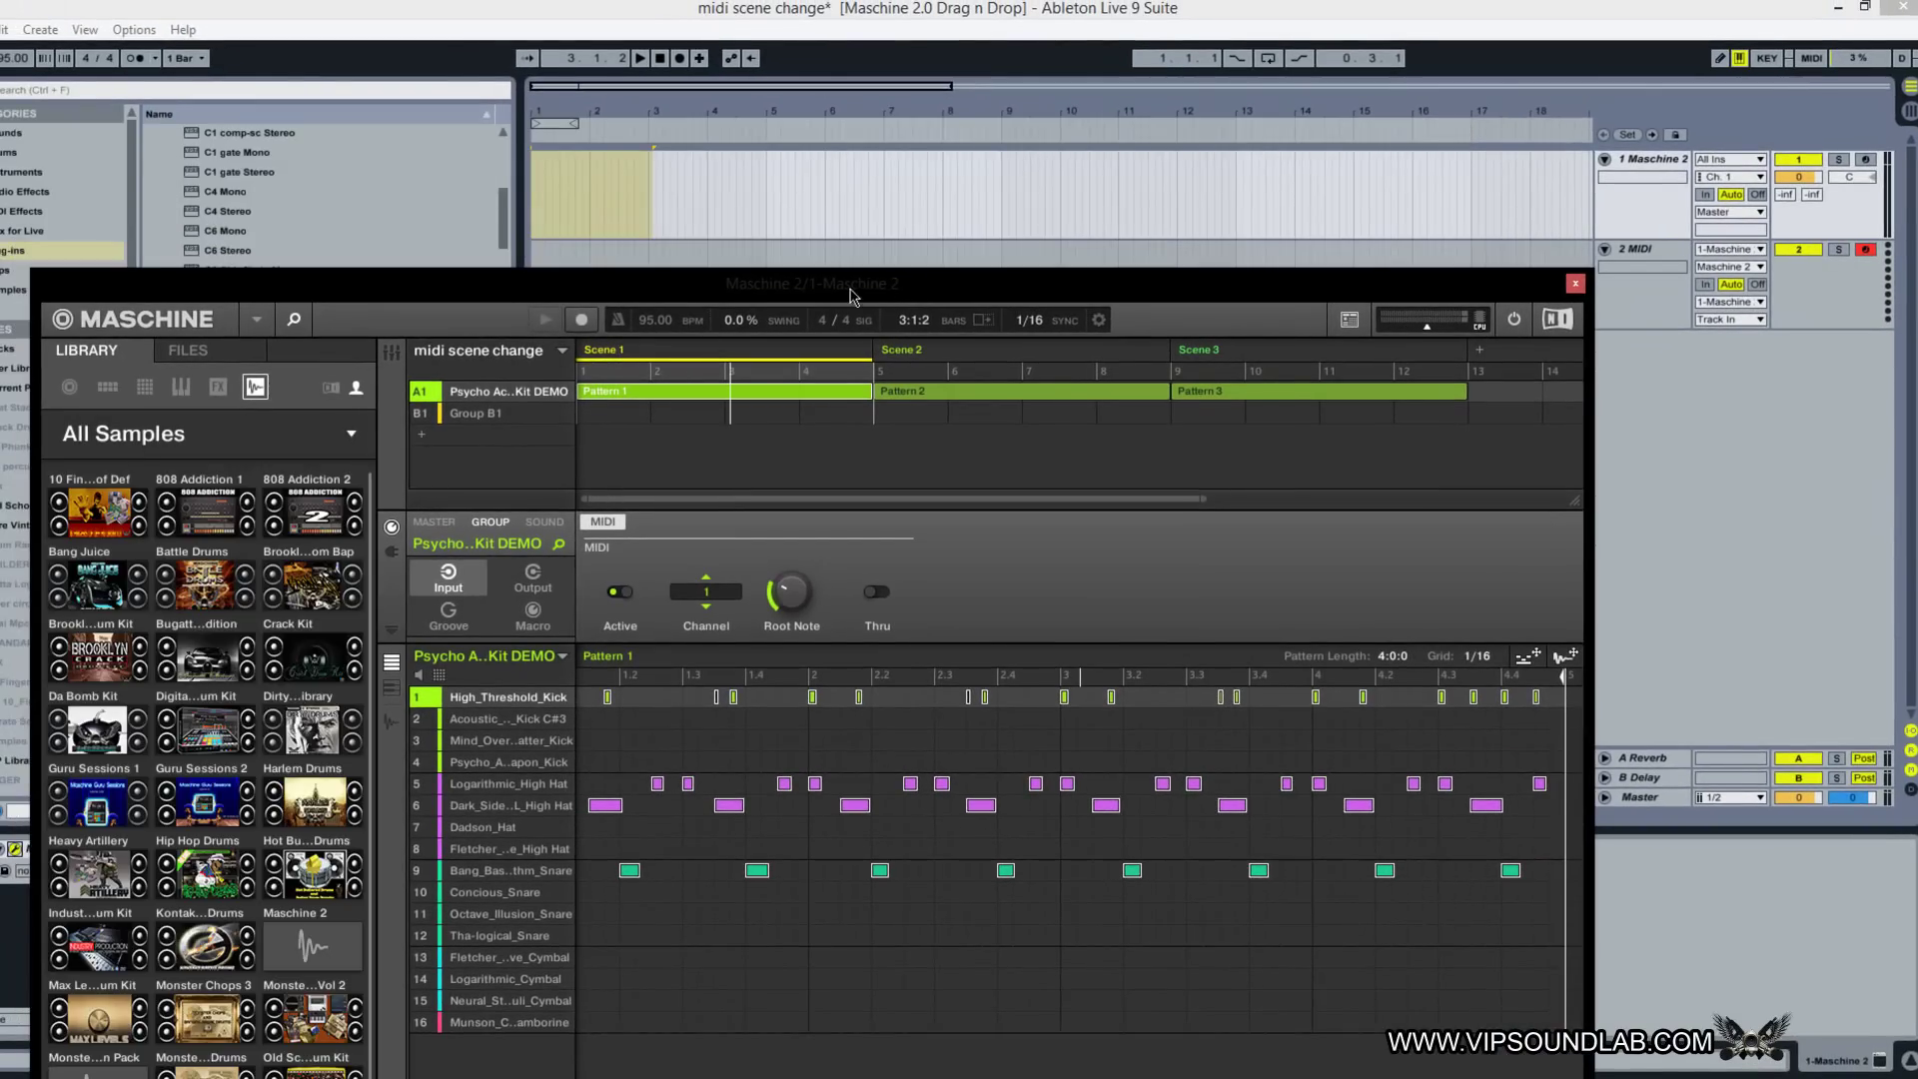
{"action": "left_click_drag", "start_coordinate": [849, 300], "coordinate": [799, 535]}
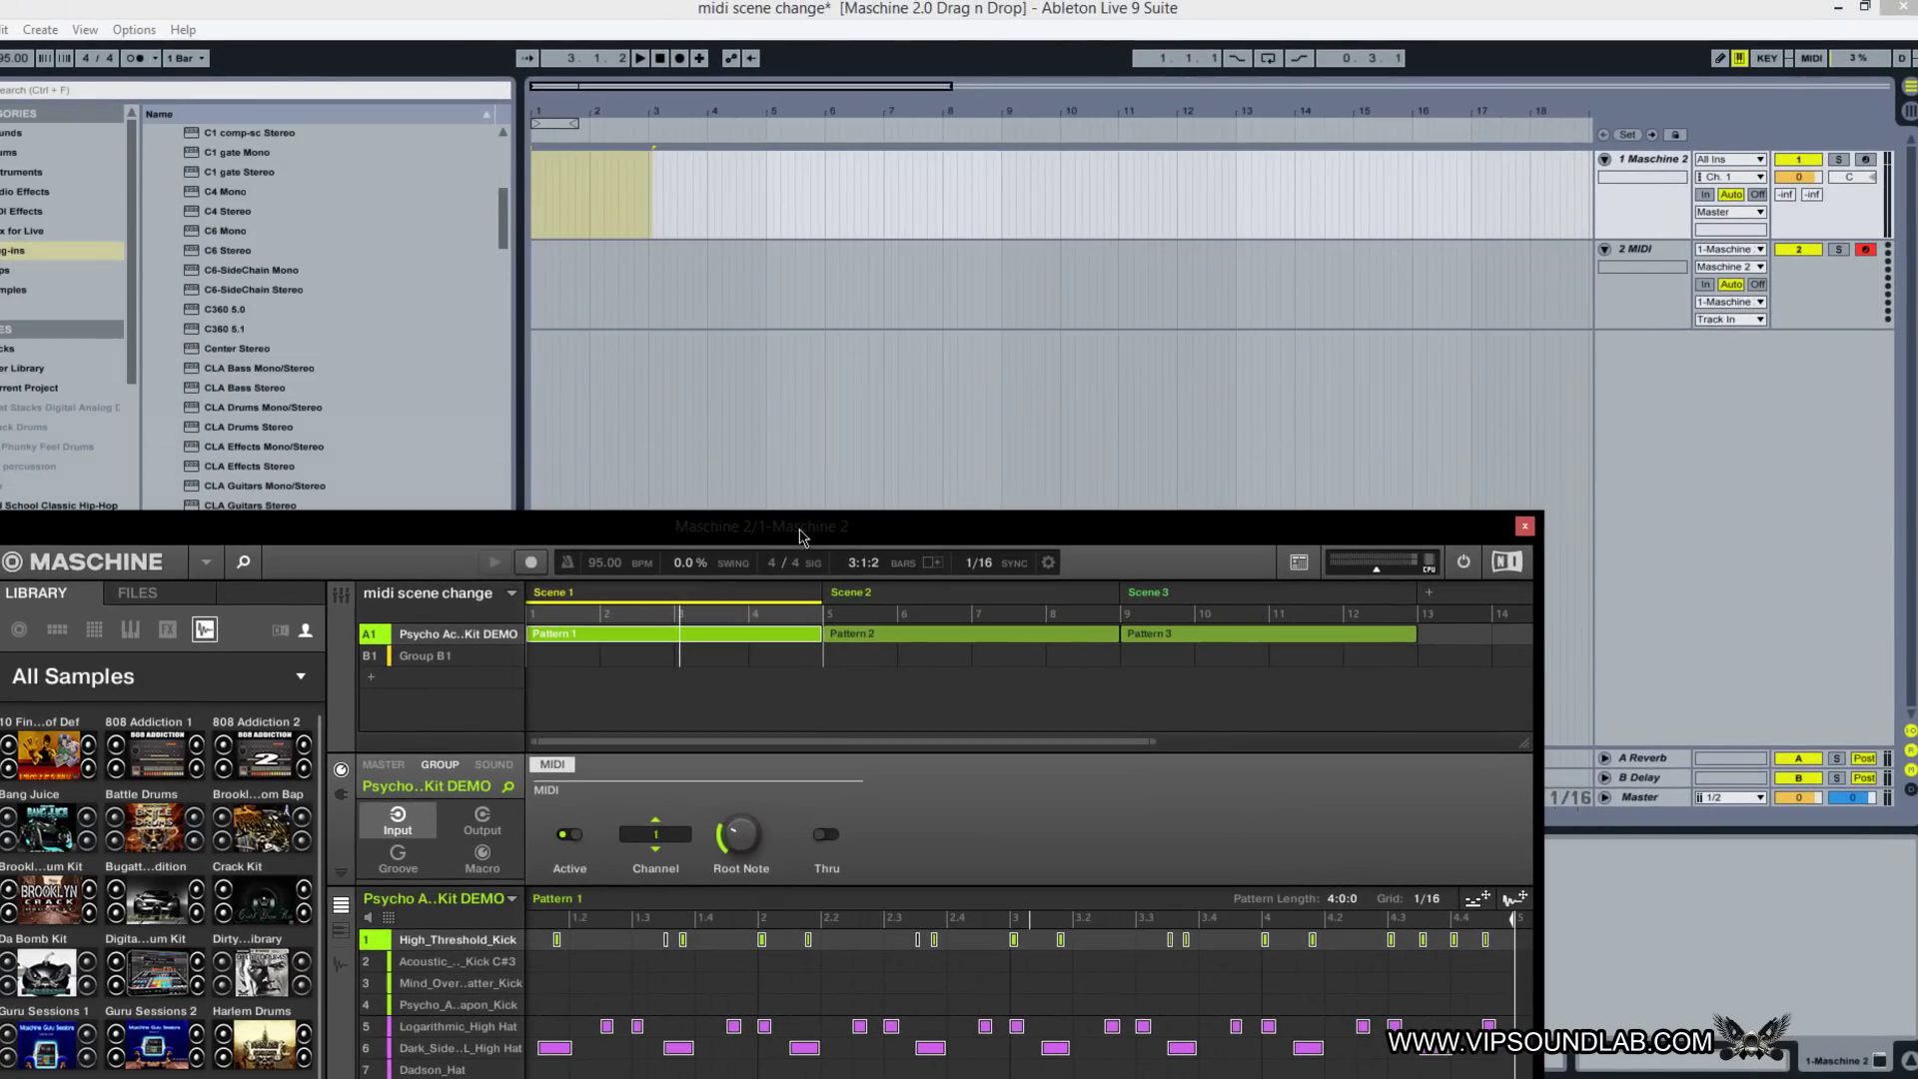
Step: Play the Live arrangement, record the scene-change MIDI notes onto the 2 MIDI track until about bar 16, and stop
{"action": "left_click", "coordinate": [638, 58]}
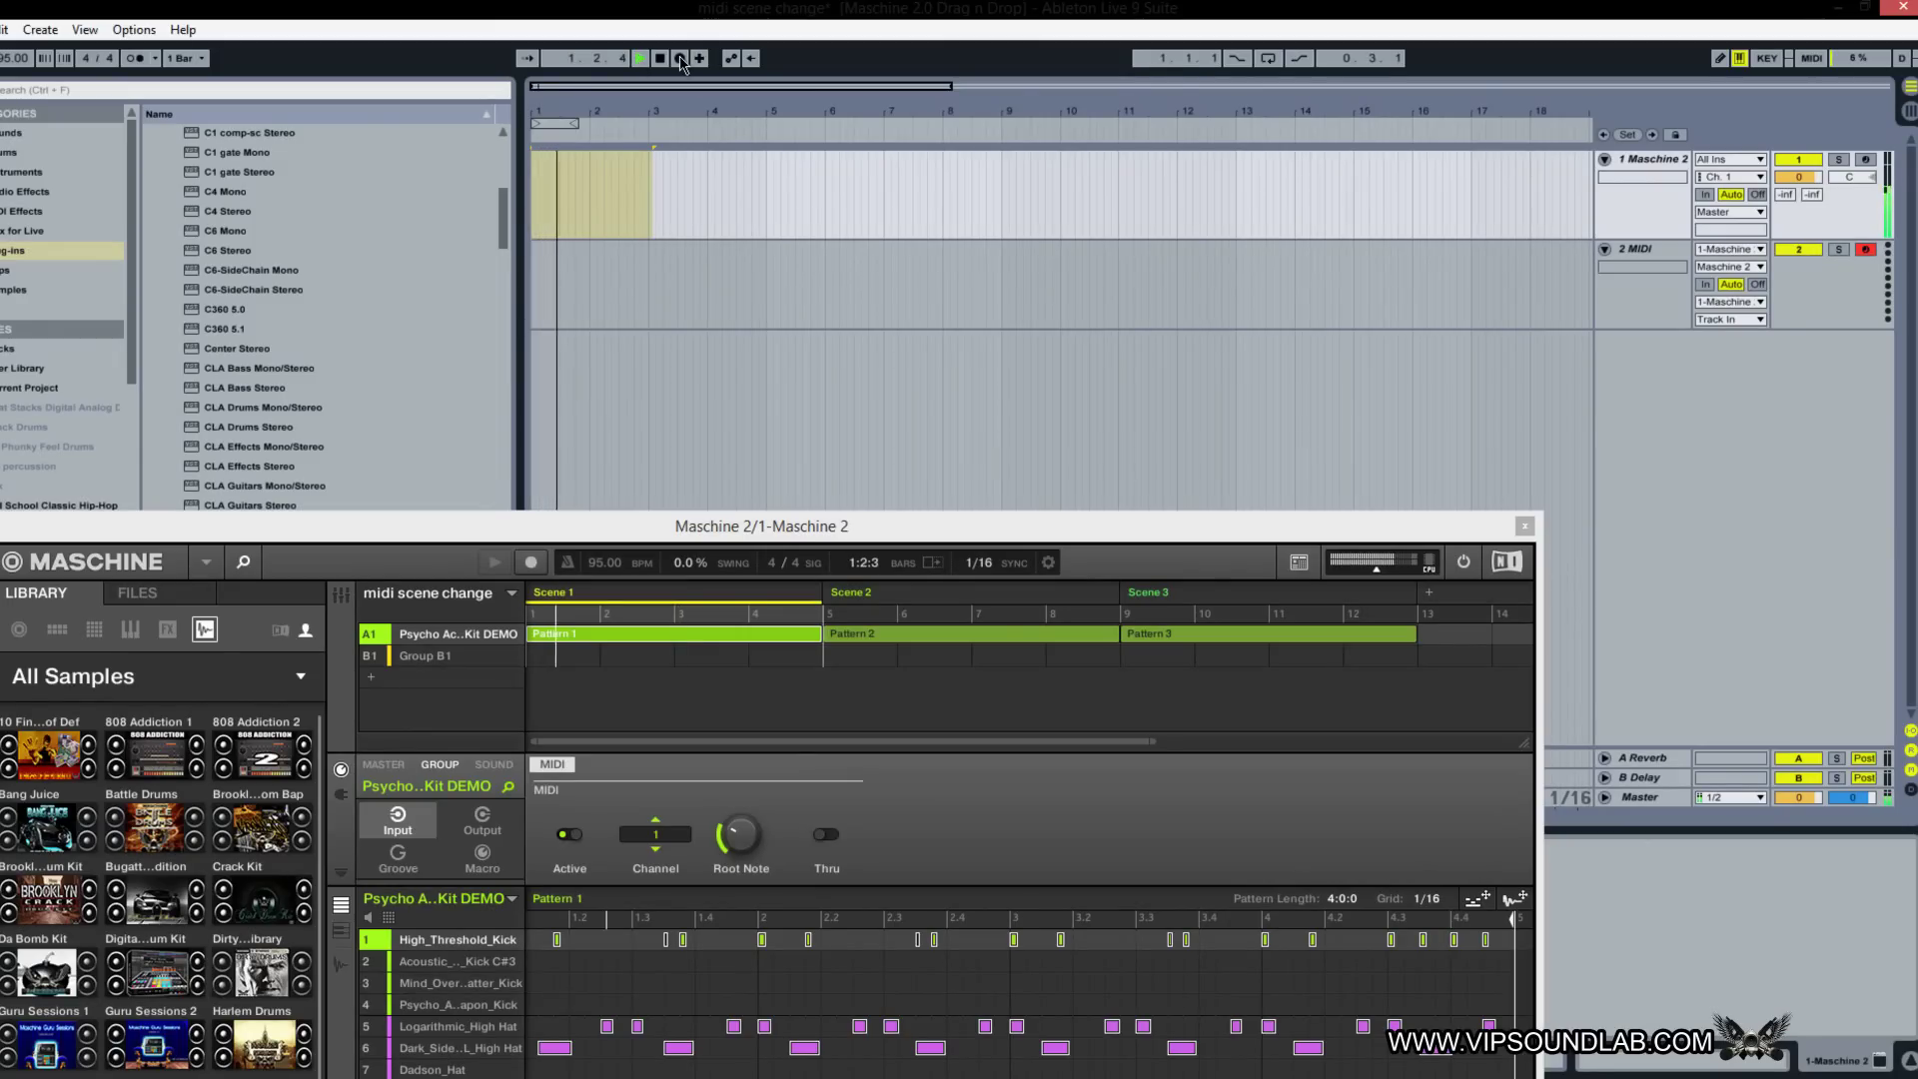
{"action": "left_click", "coordinate": [679, 58]}
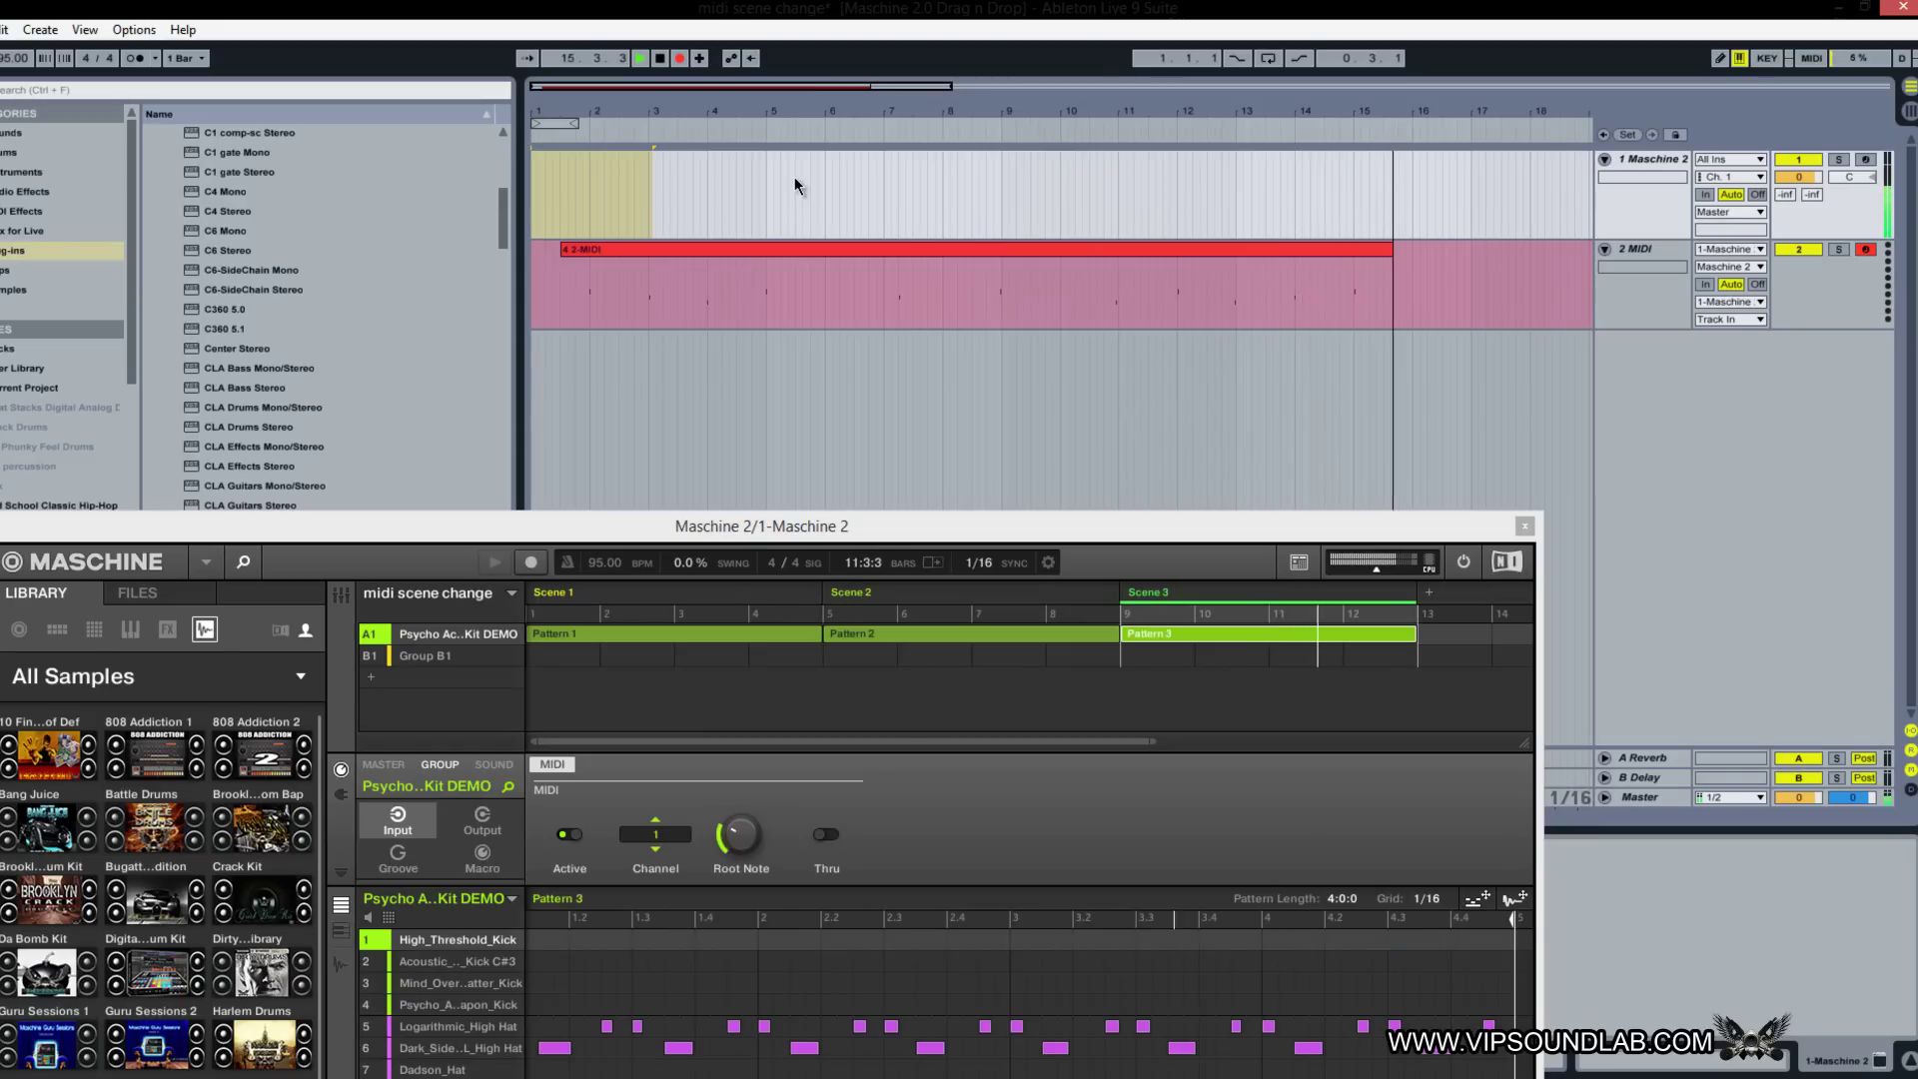
{"action": "left_click", "coordinate": [679, 58]}
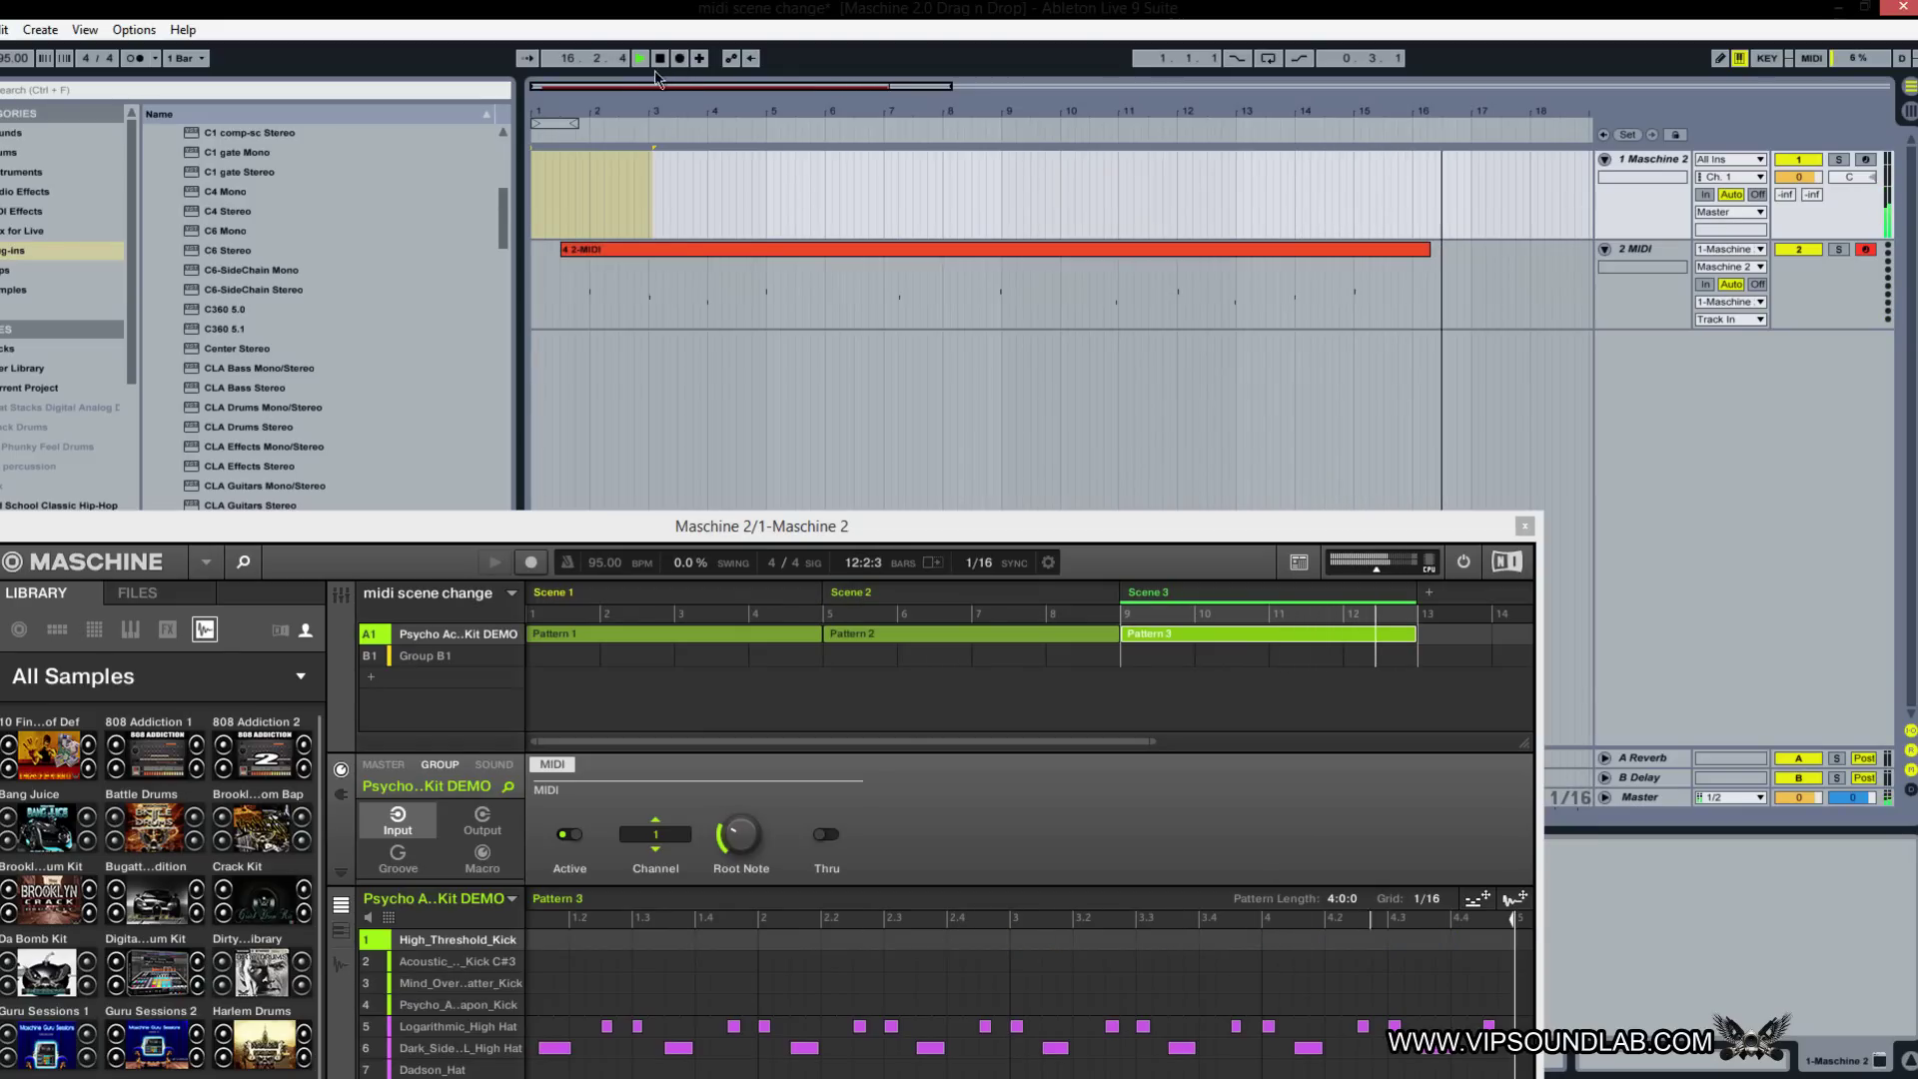
{"action": "left_click", "coordinate": [661, 60]}
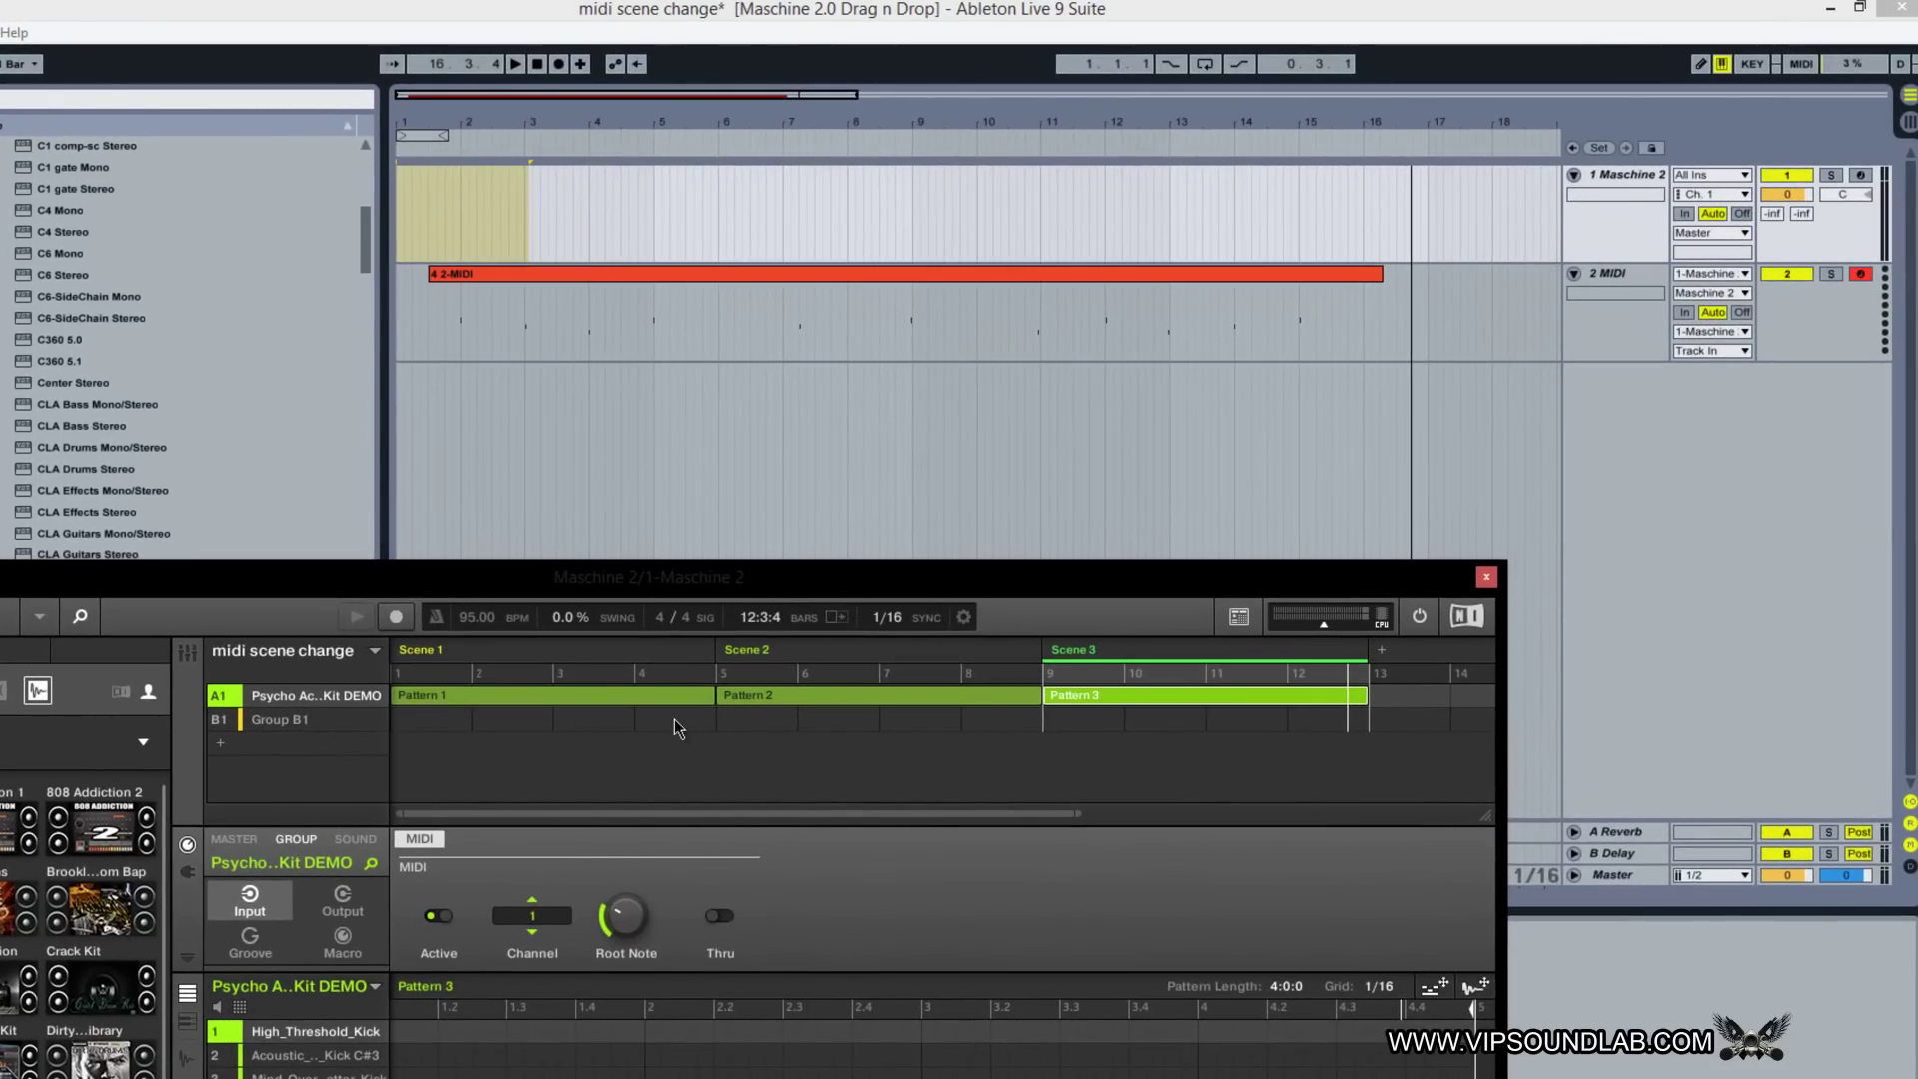
Step: Close the plug-in window, move the recorded MIDI clip to the start of the Maschine 2 track, and open its notes
{"action": "left_click", "coordinate": [1487, 578]}
{"action": "left_click_drag", "start_coordinate": [910, 285], "coordinate": [829, 200]}
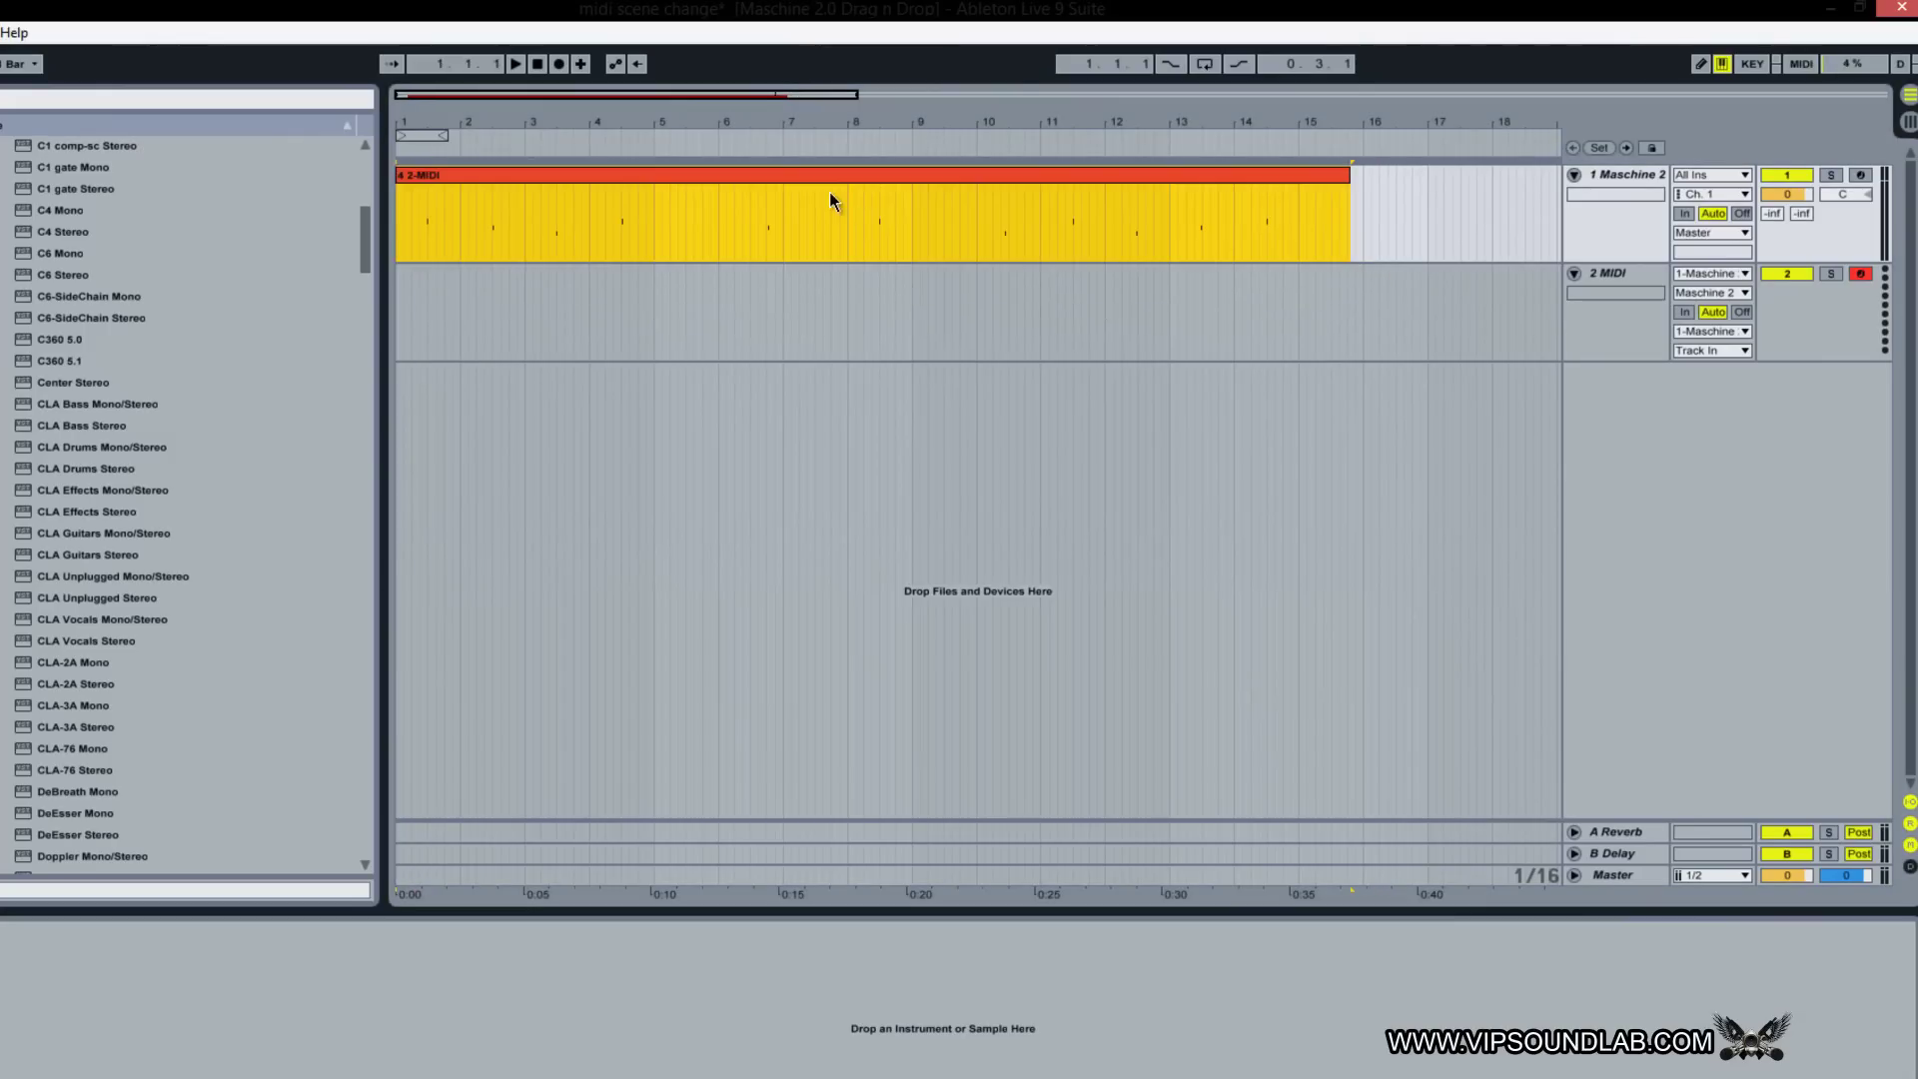
{"action": "double_click", "coordinate": [924, 180]}
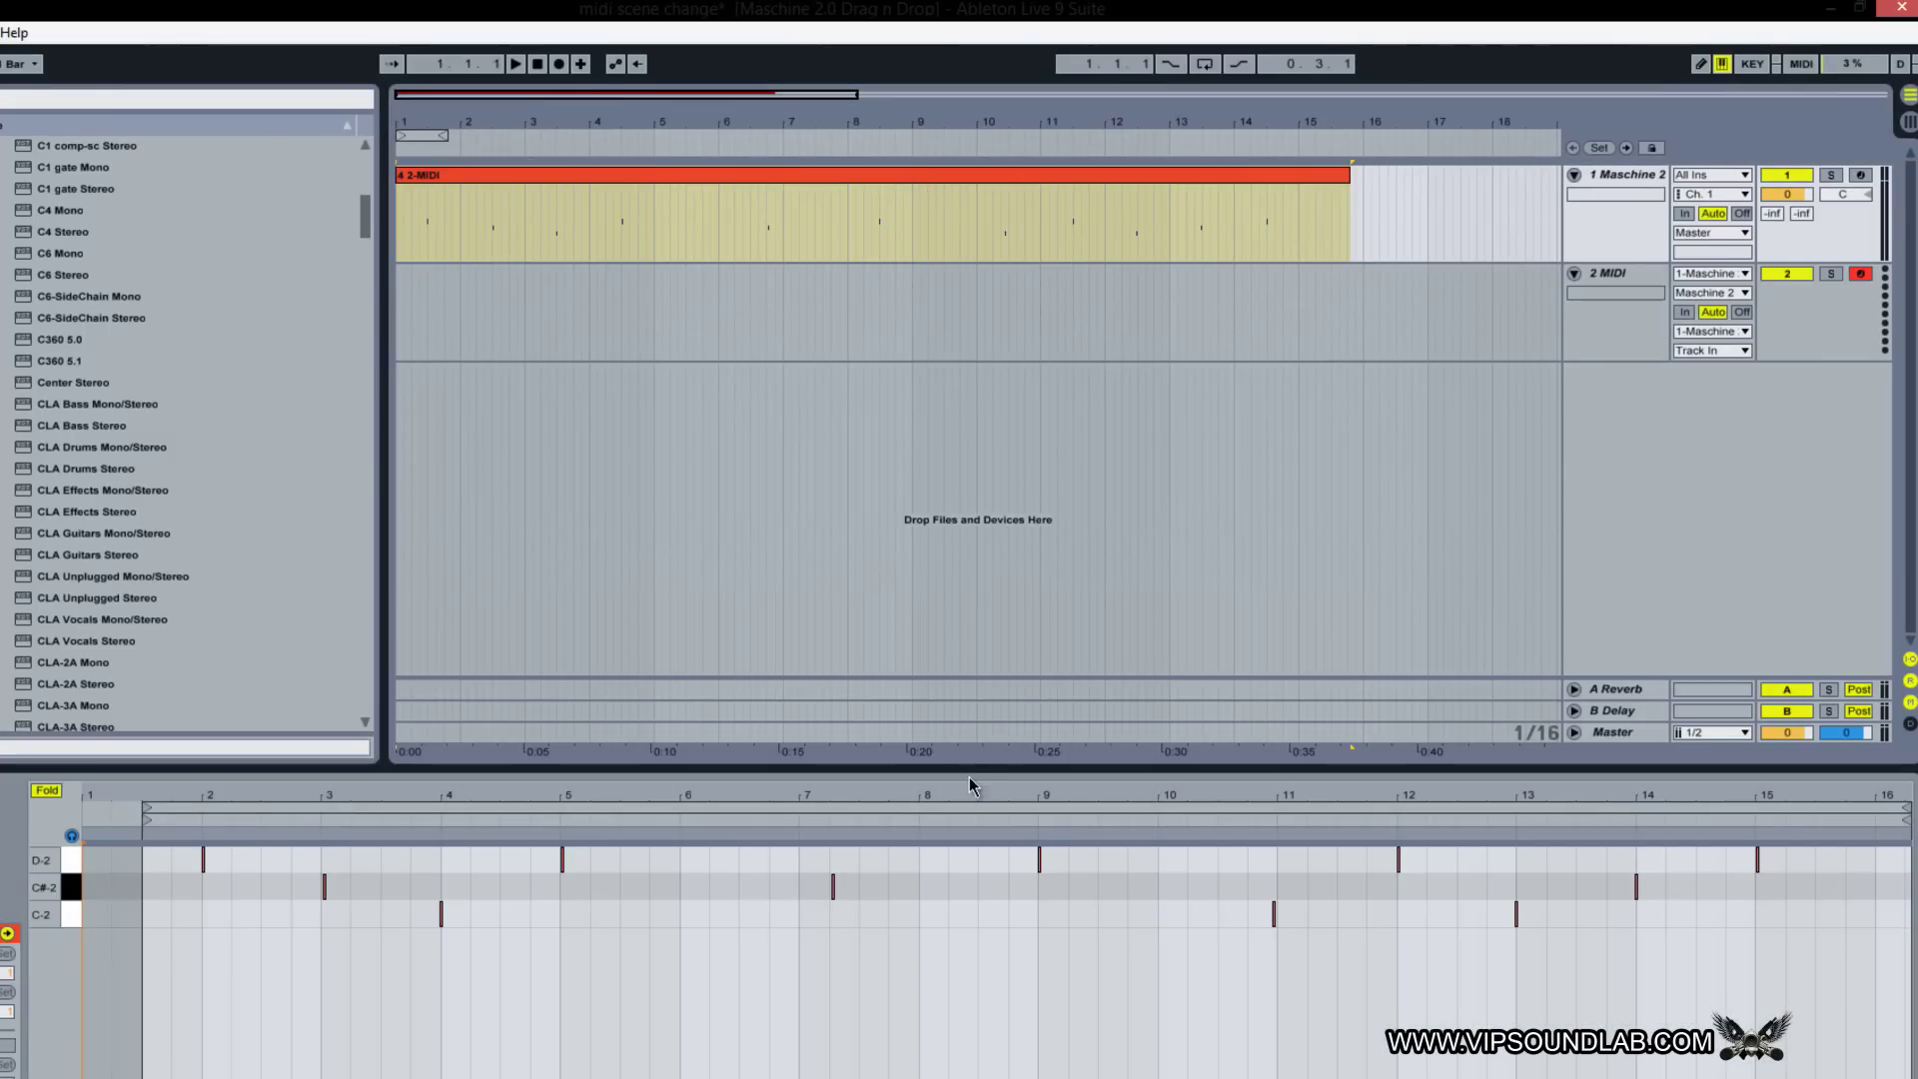
Step: Enlarge the MIDI note editor for the 2-MIDI clip and extend the clip's start back to bar 1
{"action": "left_click_drag", "start_coordinate": [972, 775], "coordinate": [849, 372]}
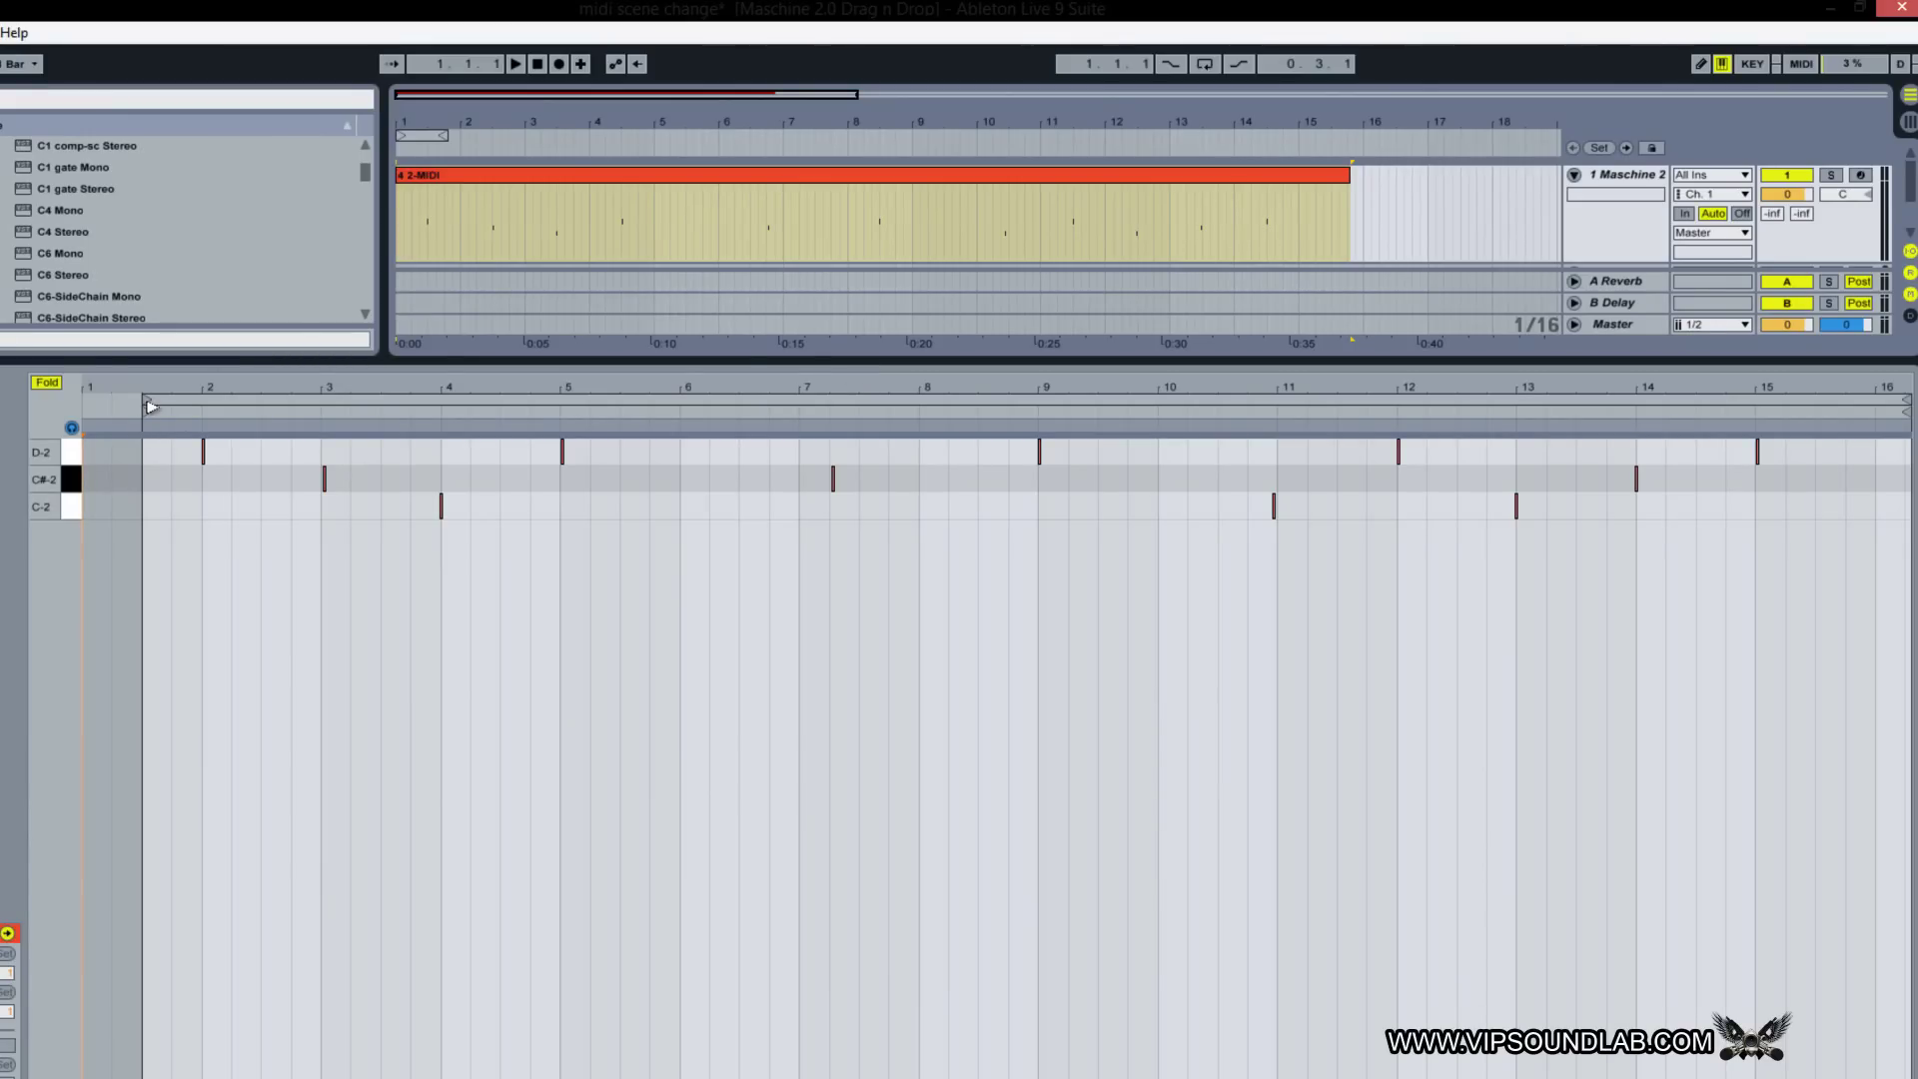
{"action": "mouse_move", "coordinate": [148, 410]}
{"action": "left_mouse_down"}
{"action": "mouse_move", "coordinate": [60, 411]}
{"action": "mouse_move", "coordinate": [50, 381]}
{"action": "left_mouse_up"}
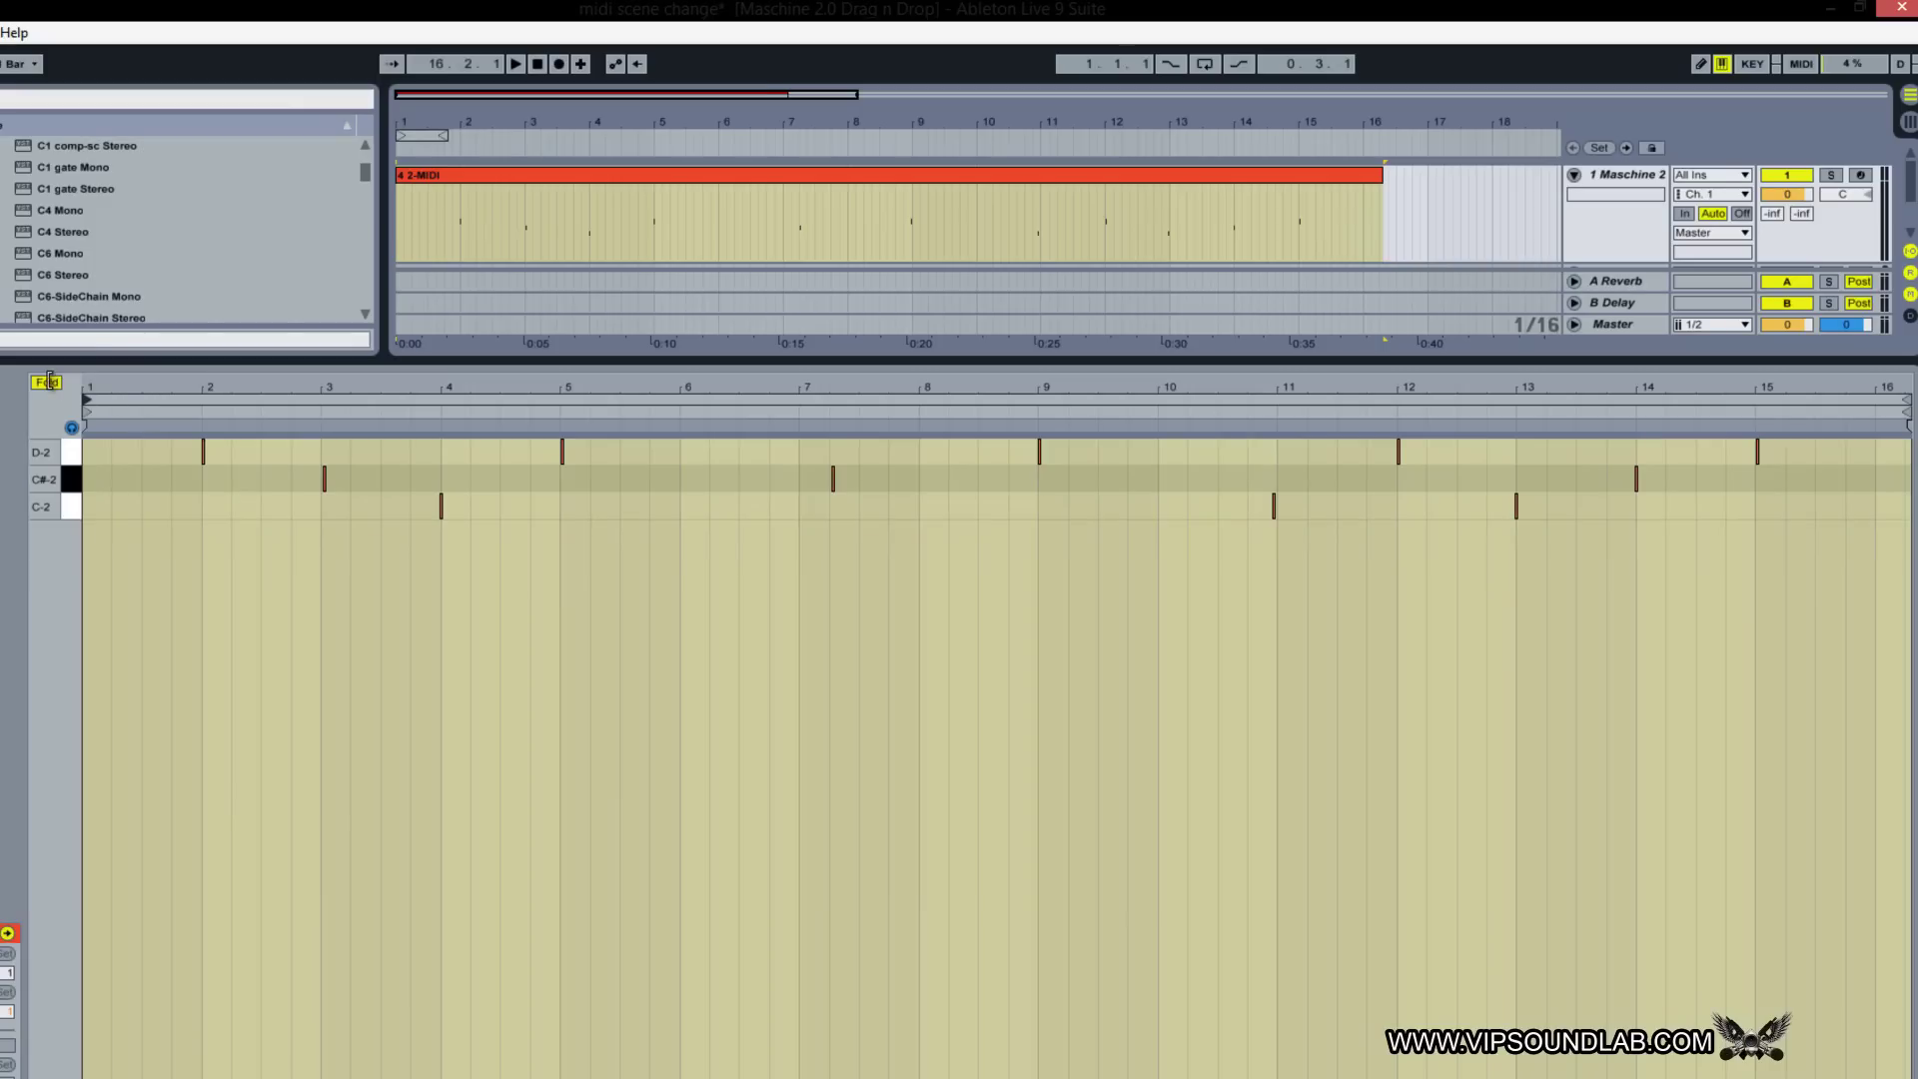
{"action": "left_click", "coordinate": [1634, 381]}
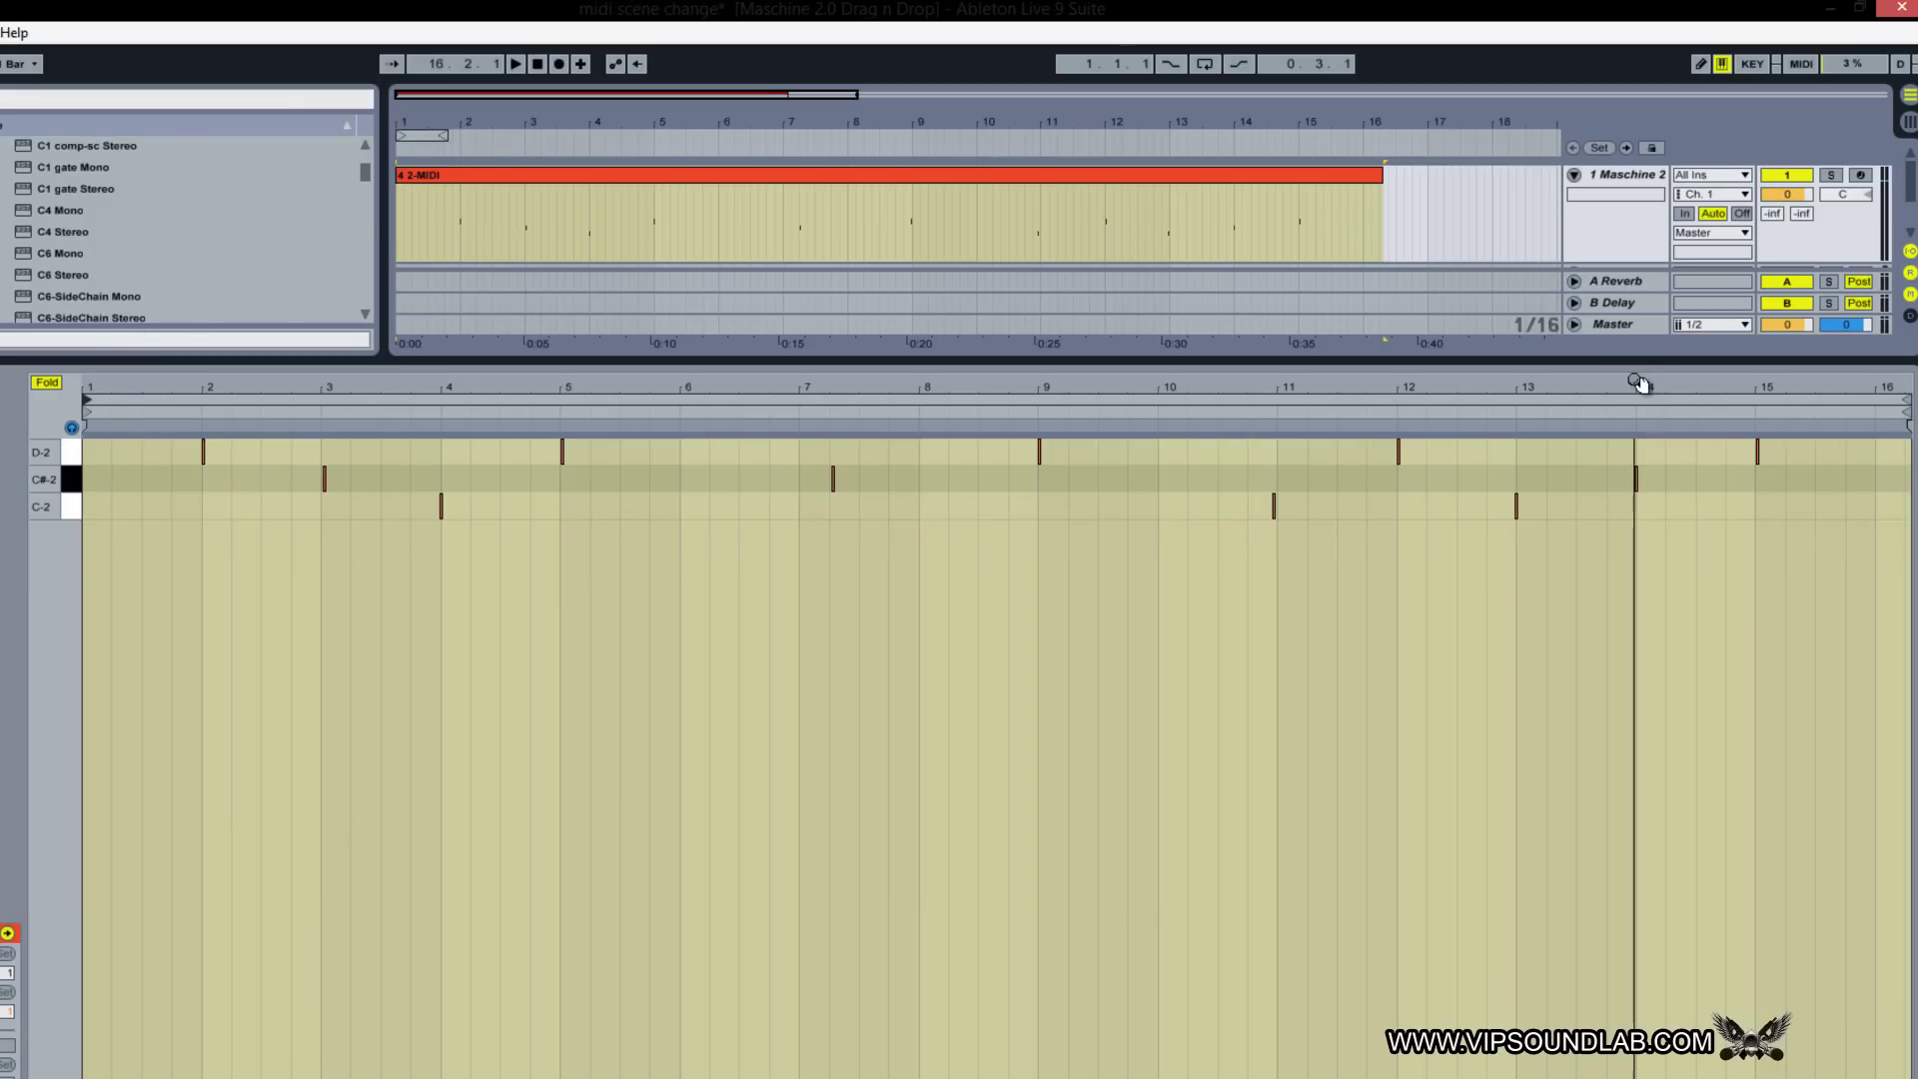
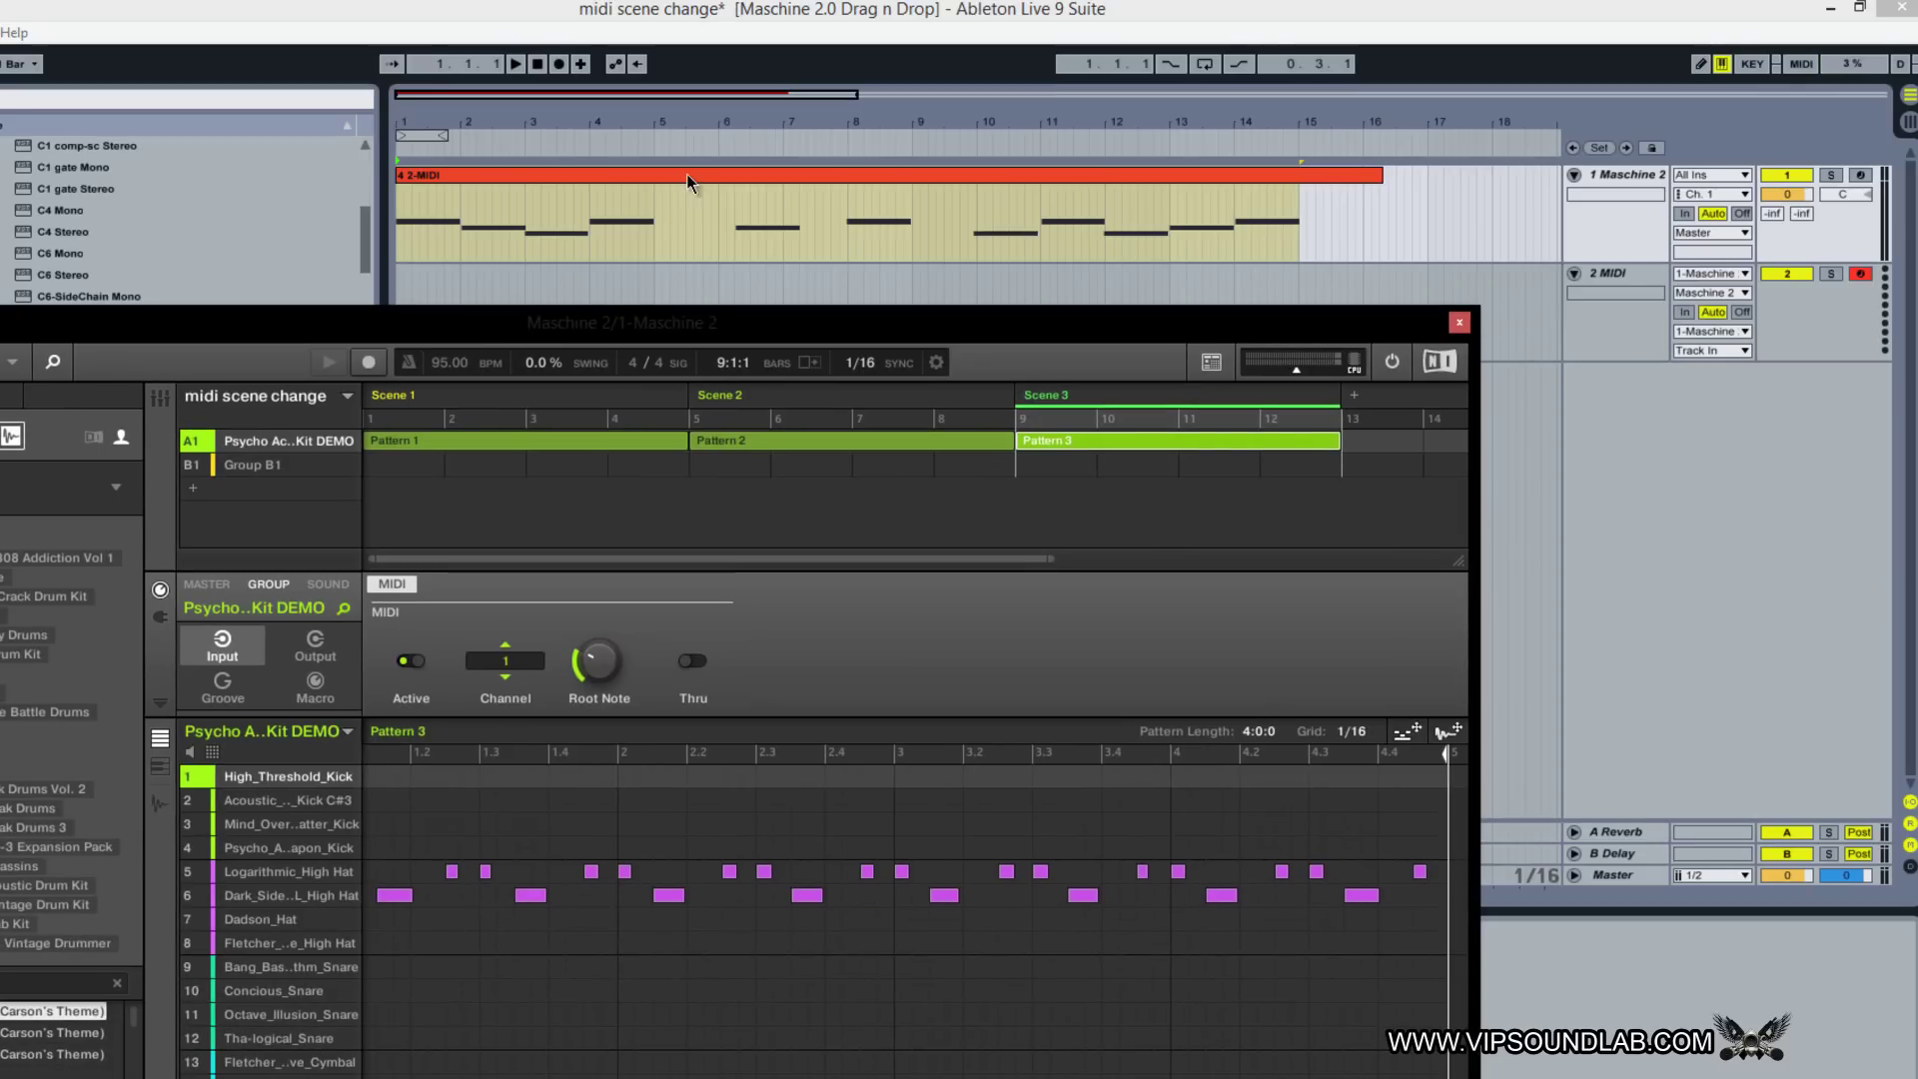
Step: Place the Maschine plug-in window below the note editor, play the Live arrangement to watch the scene changes, and stop playback
{"action": "left_click_drag", "start_coordinate": [733, 330], "coordinate": [799, 631]}
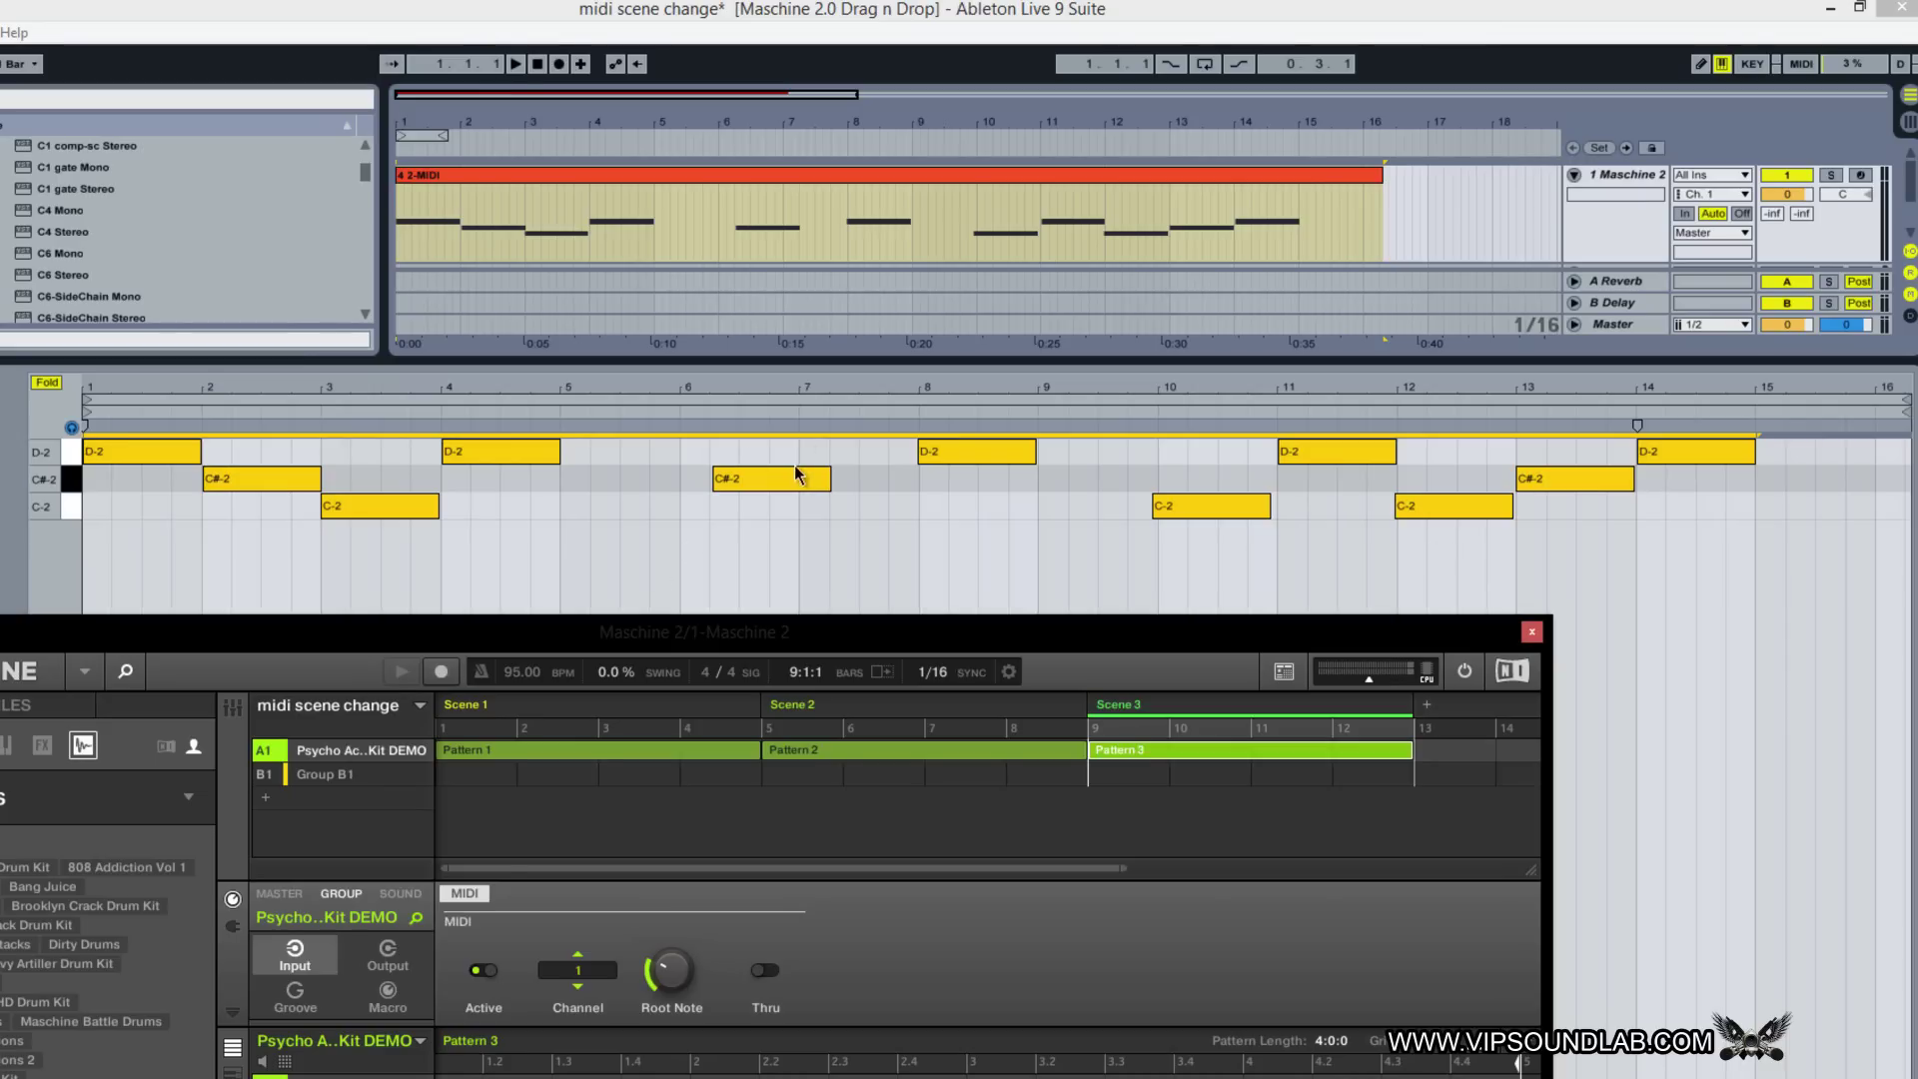
{"action": "left_click", "coordinate": [514, 66]}
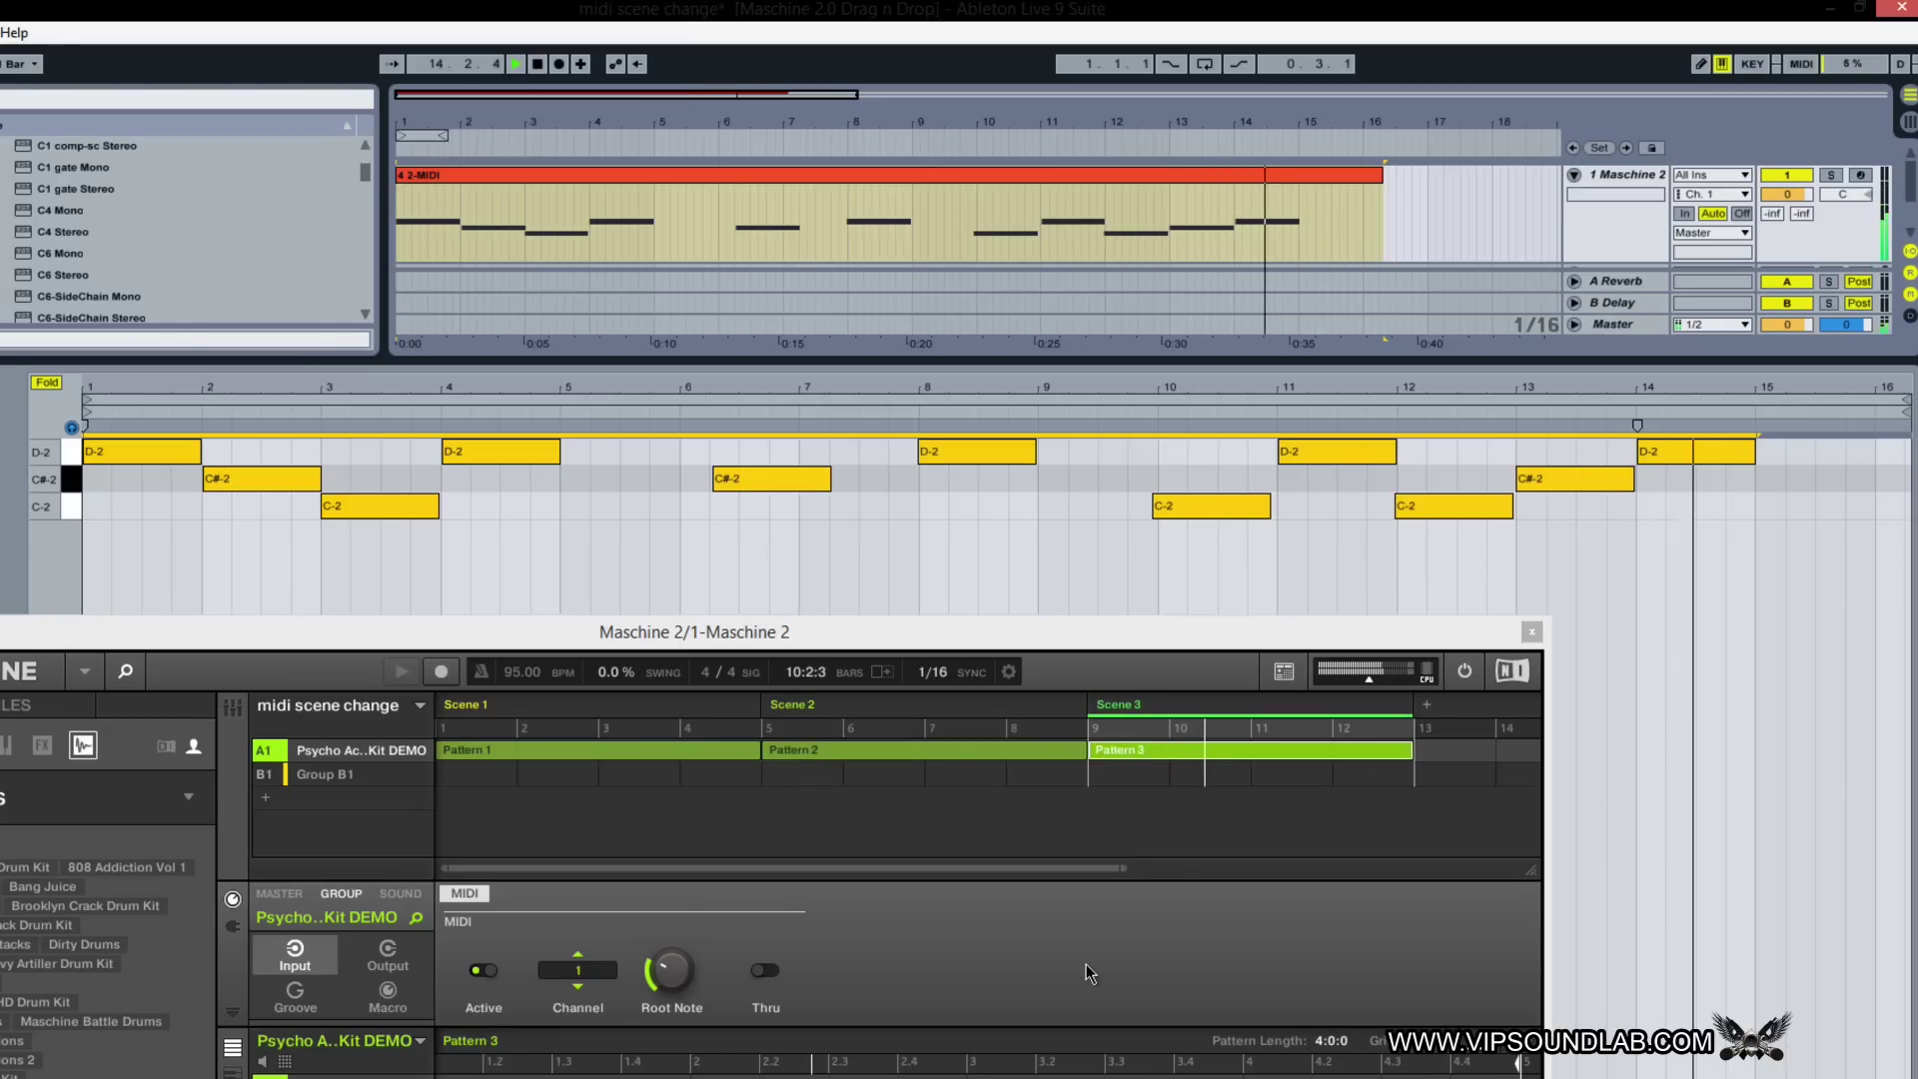
{"action": "left_click", "coordinate": [538, 64]}
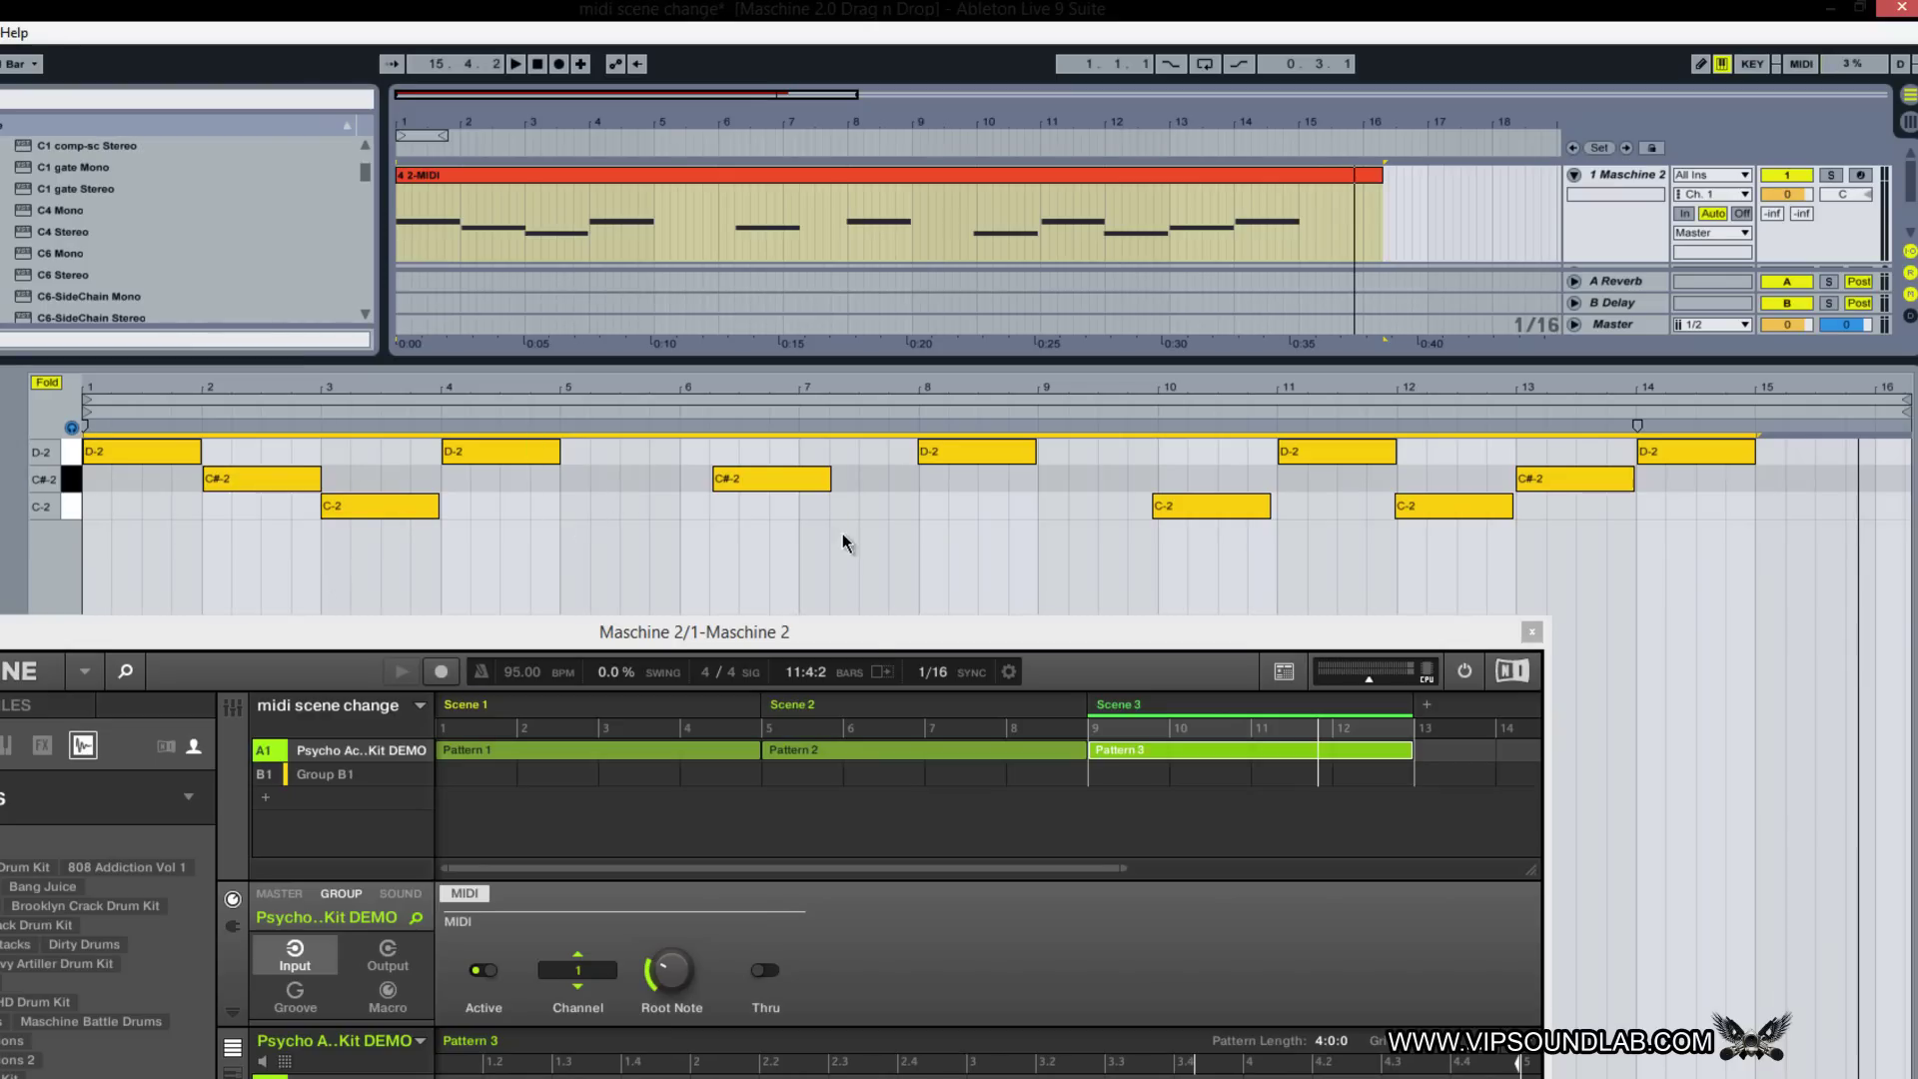
{"action": "left_click", "coordinate": [868, 634]}
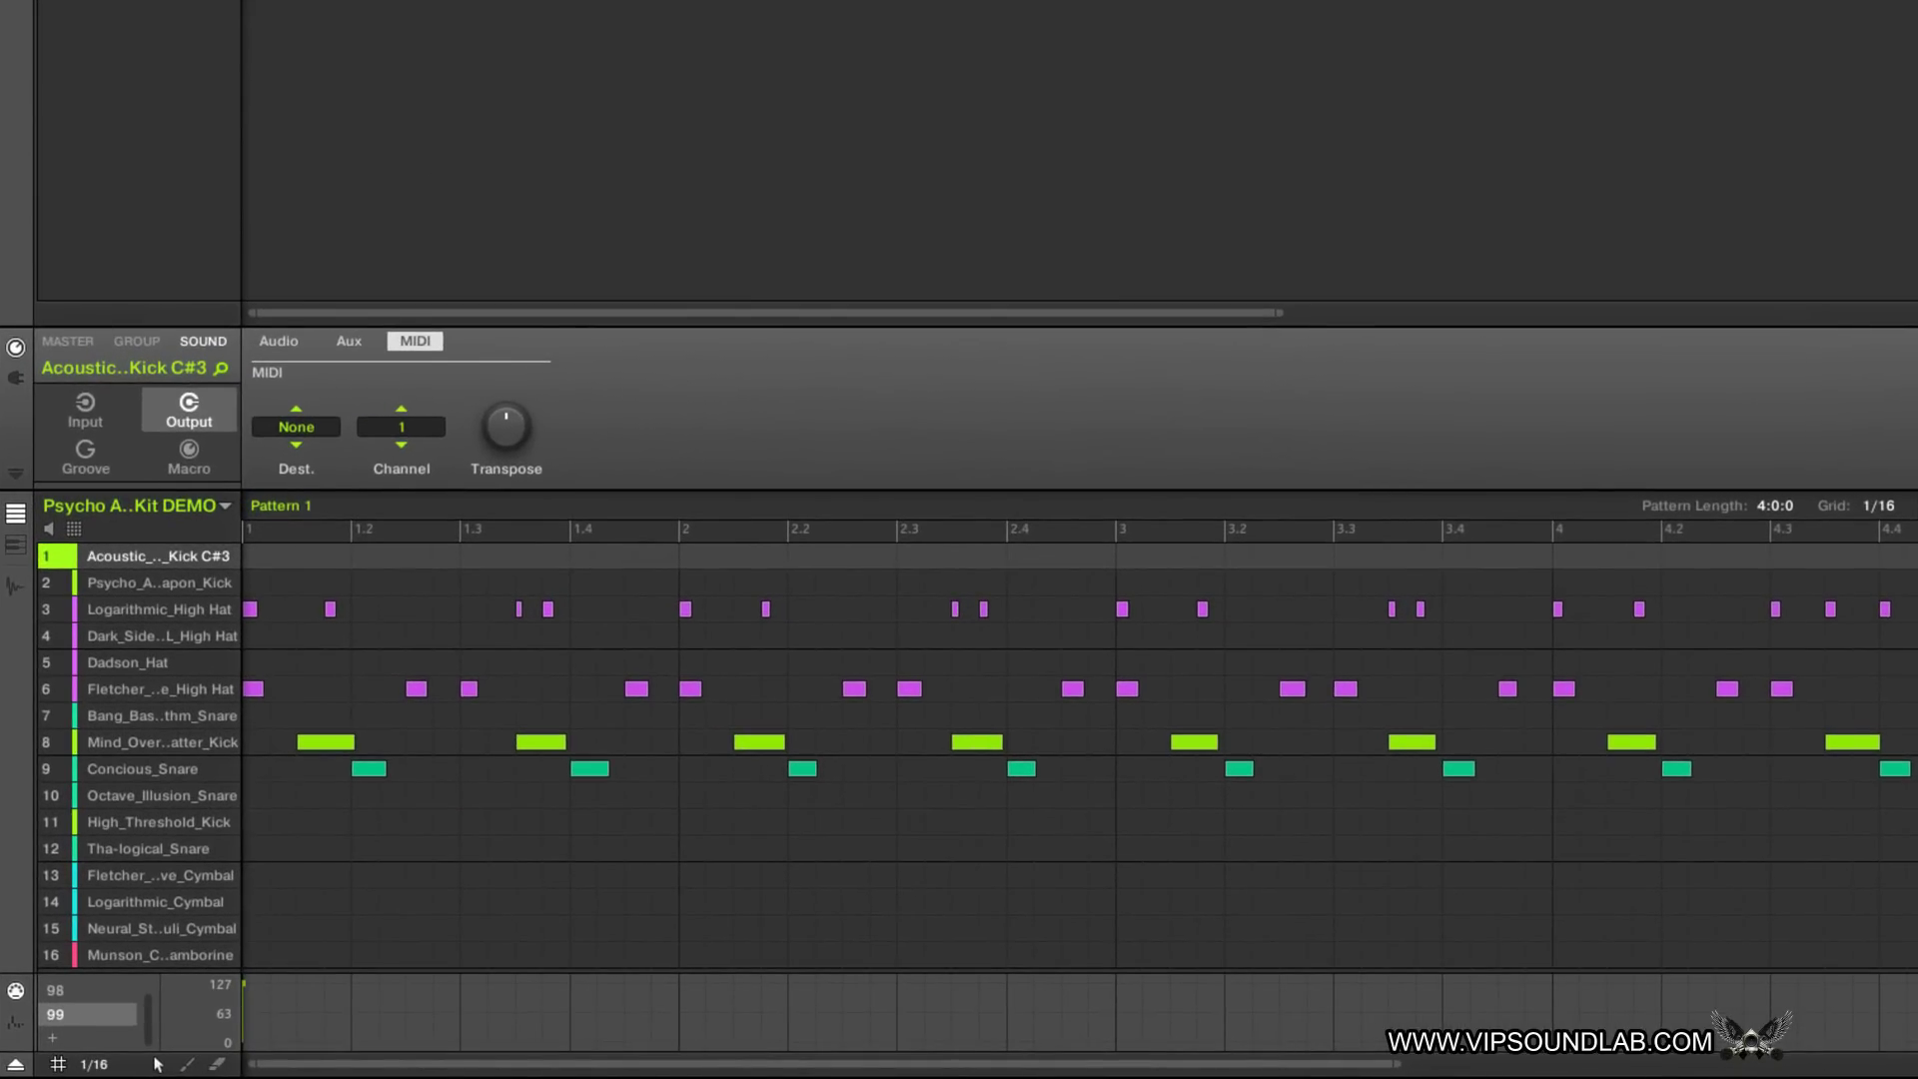
Step: In Maschine 2, show the plug-in chain of the drum kit group and look through the list of available effects
{"action": "left_click", "coordinate": [15, 379]}
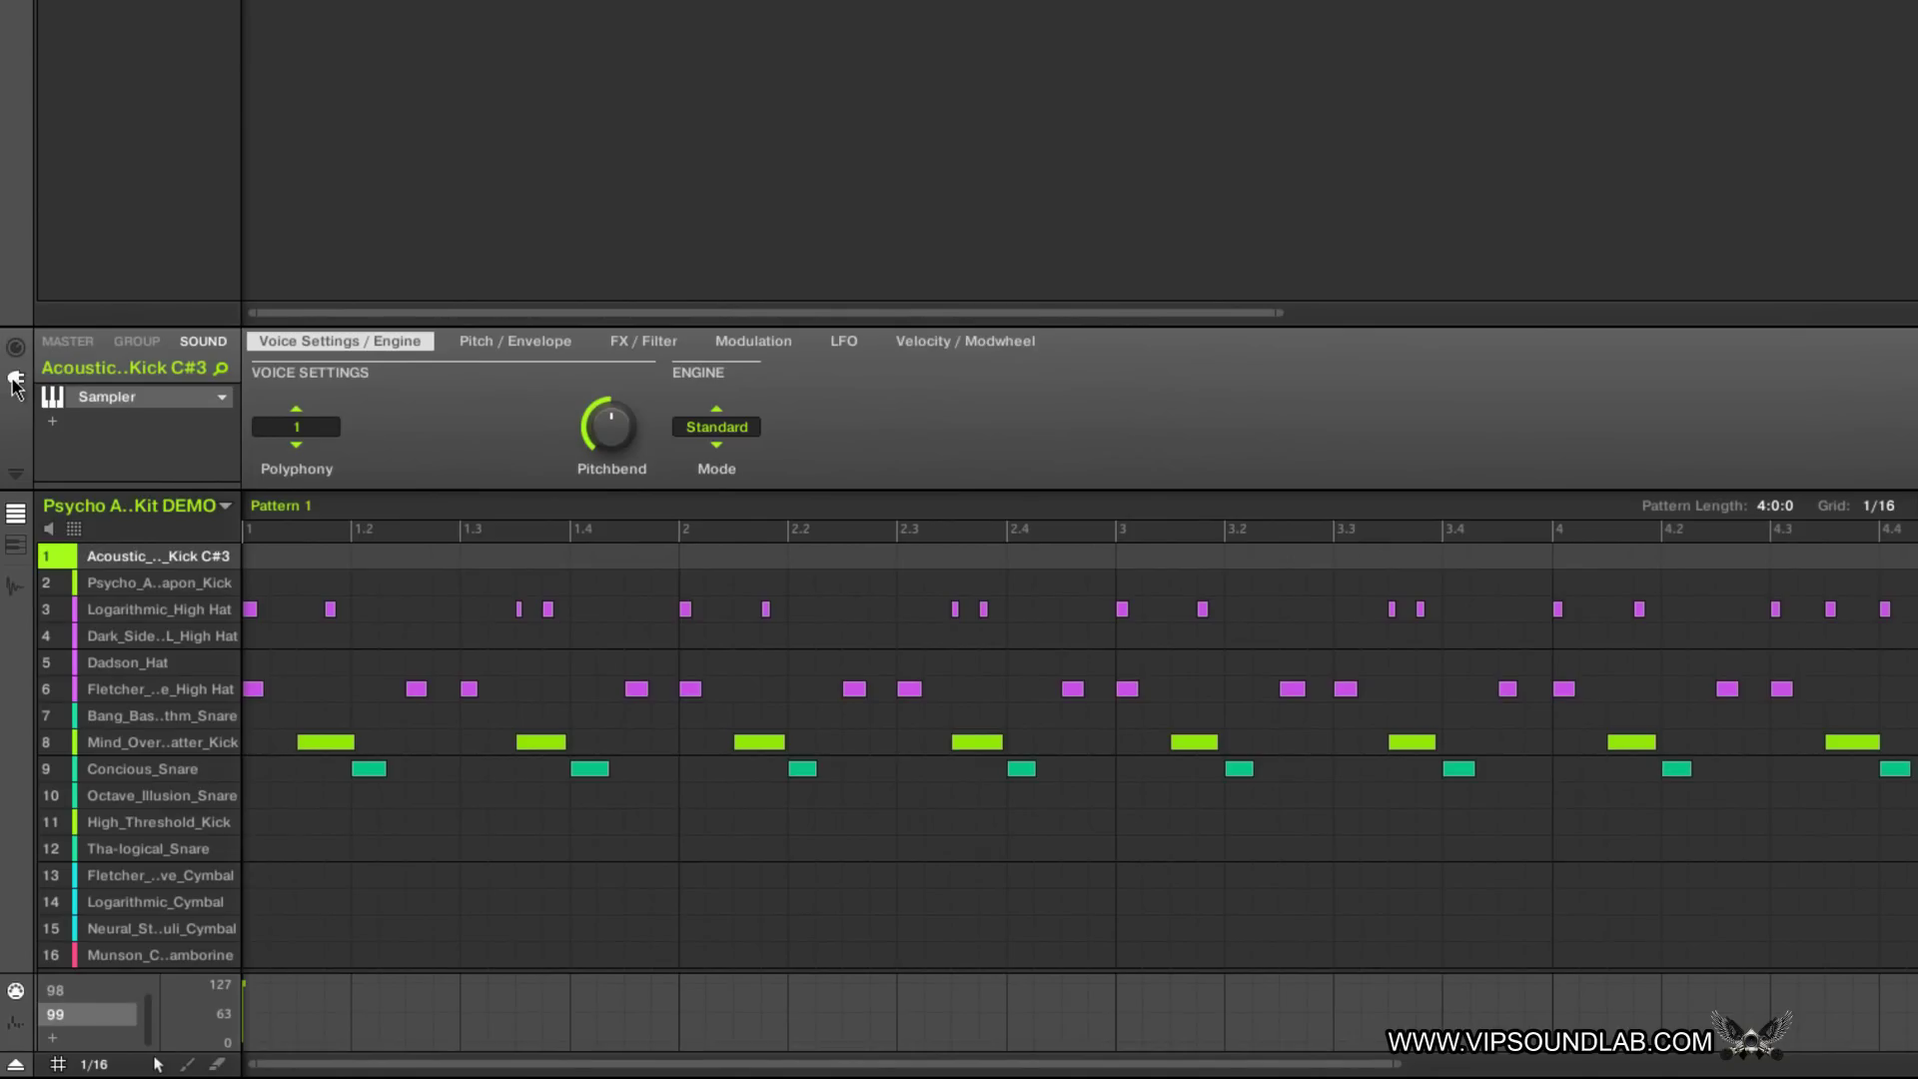
{"action": "left_click", "coordinate": [145, 346]}
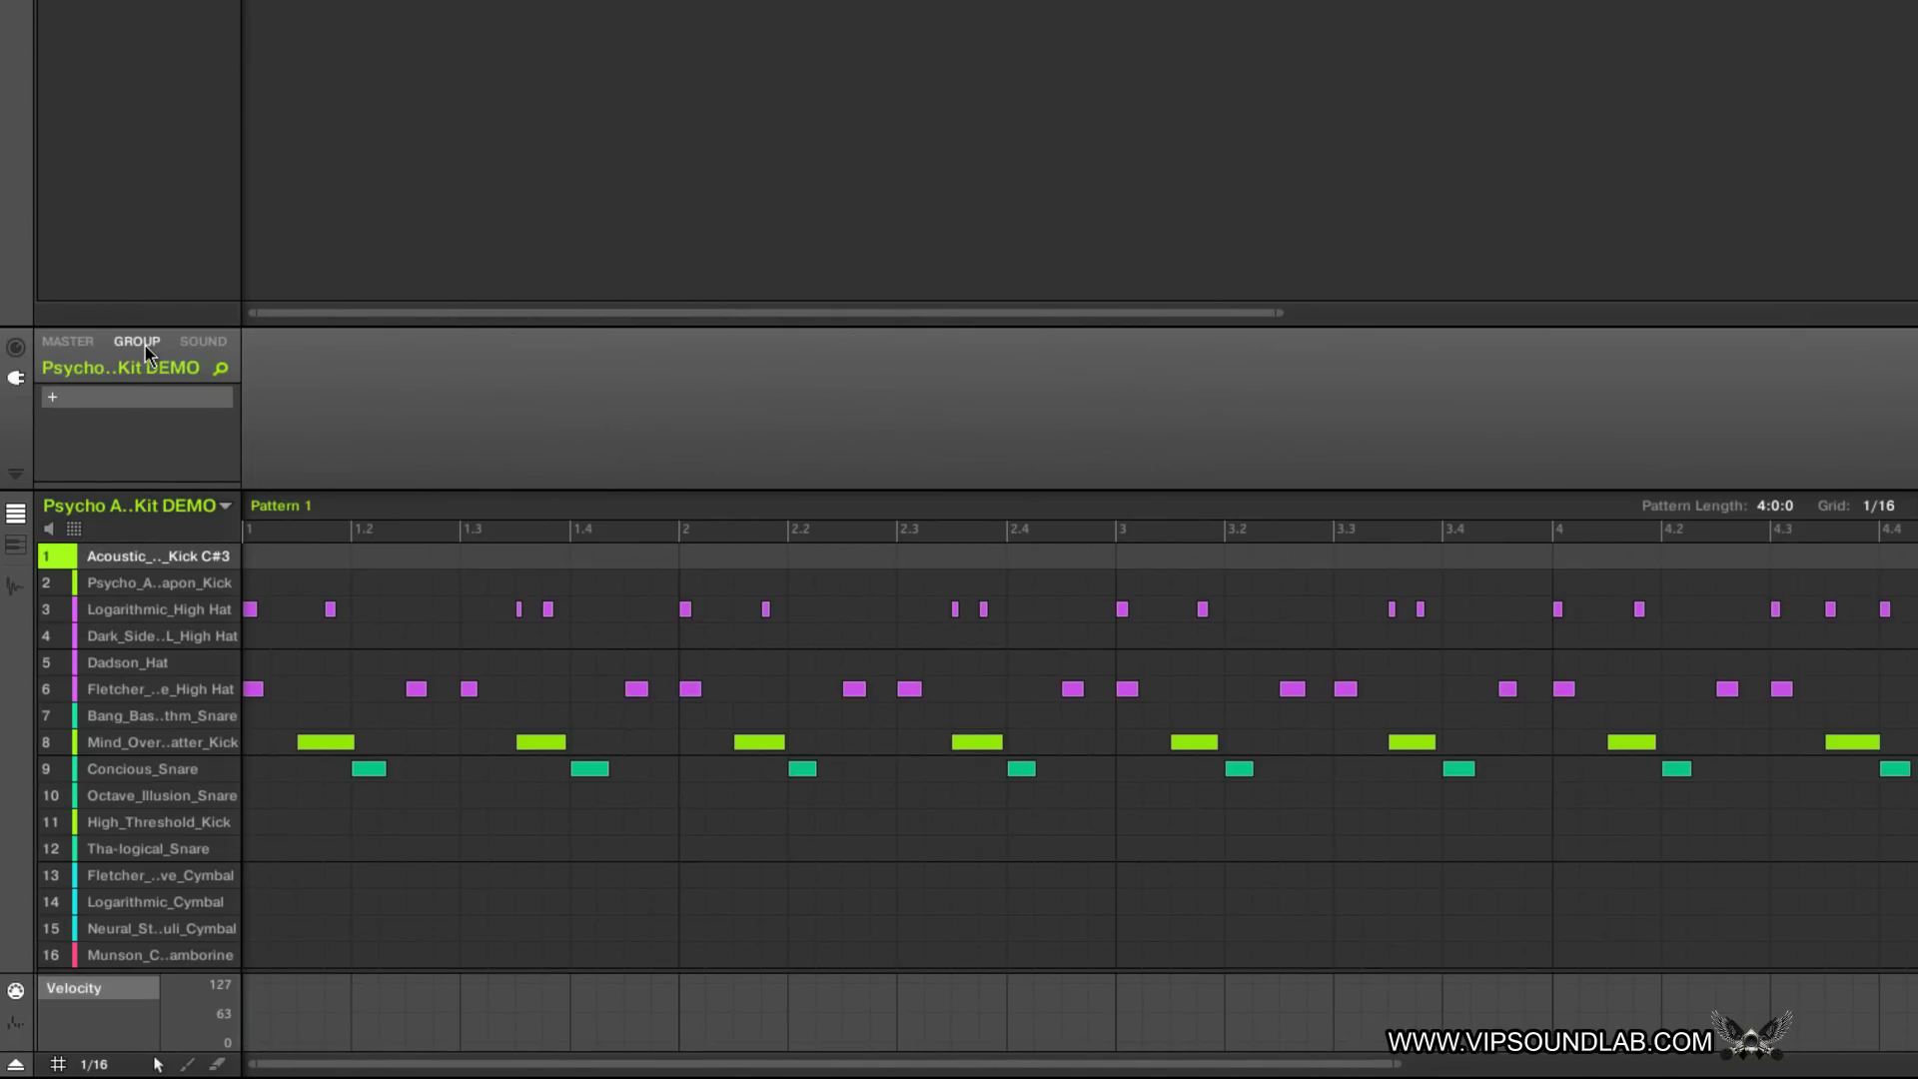
{"action": "left_click", "coordinate": [50, 399]}
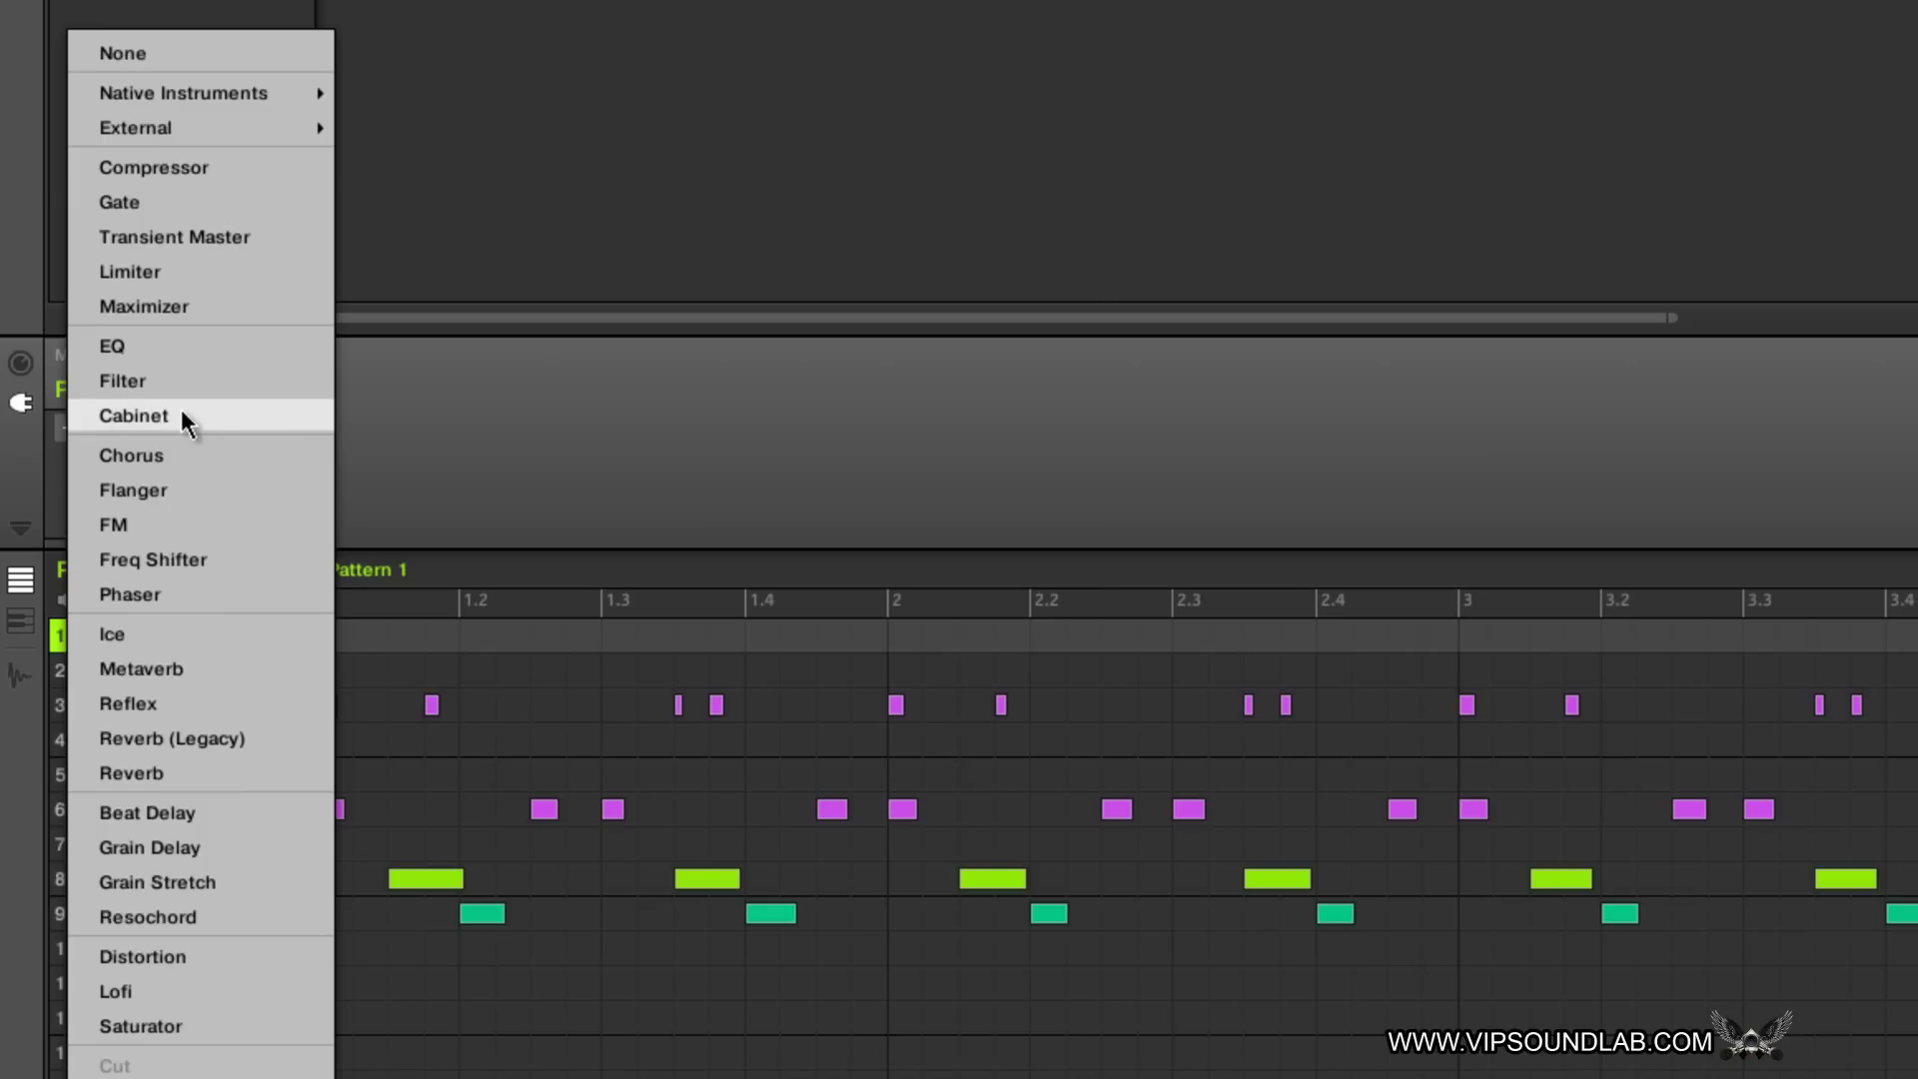
{"action": "left_click", "coordinate": [391, 442]}
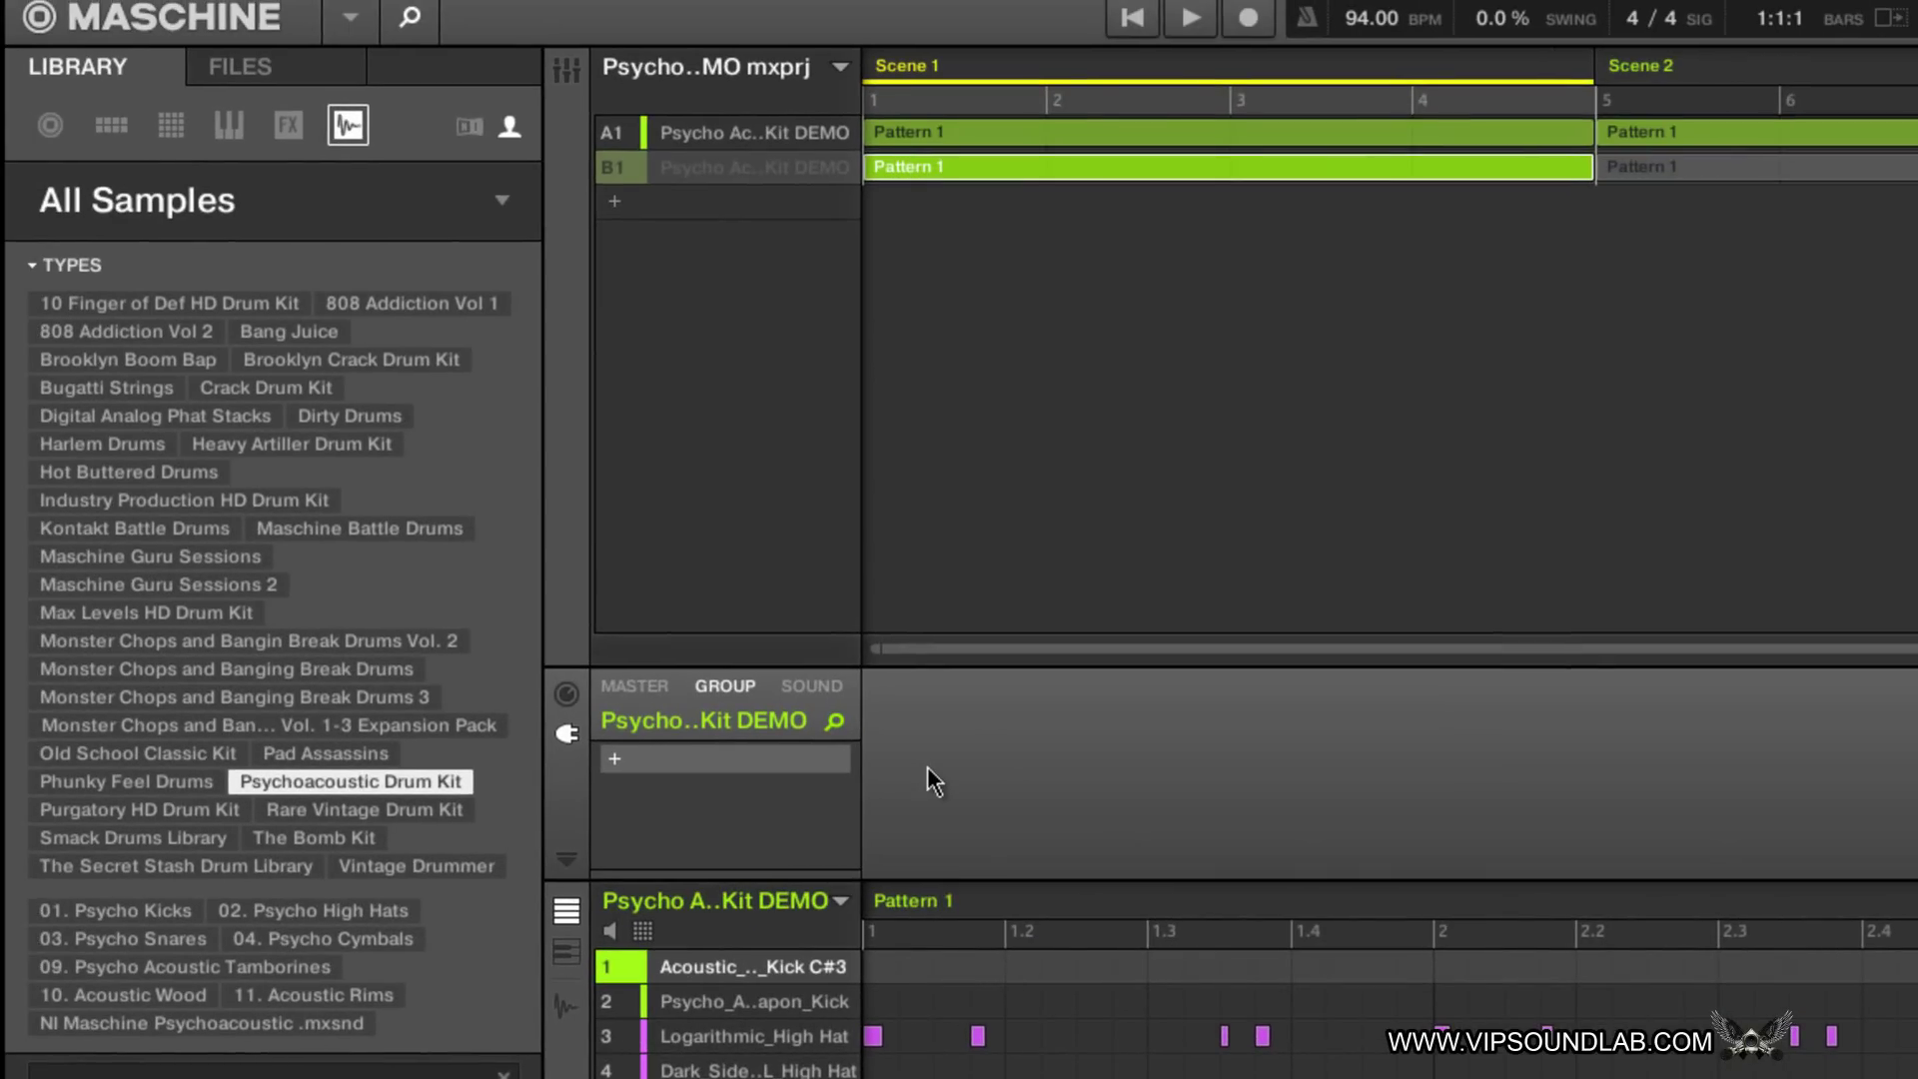
Step: Browse the library's effects, filter them to the VIP SOUNDLAB Maschine Plugin Drum Preset Pack, and select group A1
{"action": "left_click", "coordinate": [287, 126]}
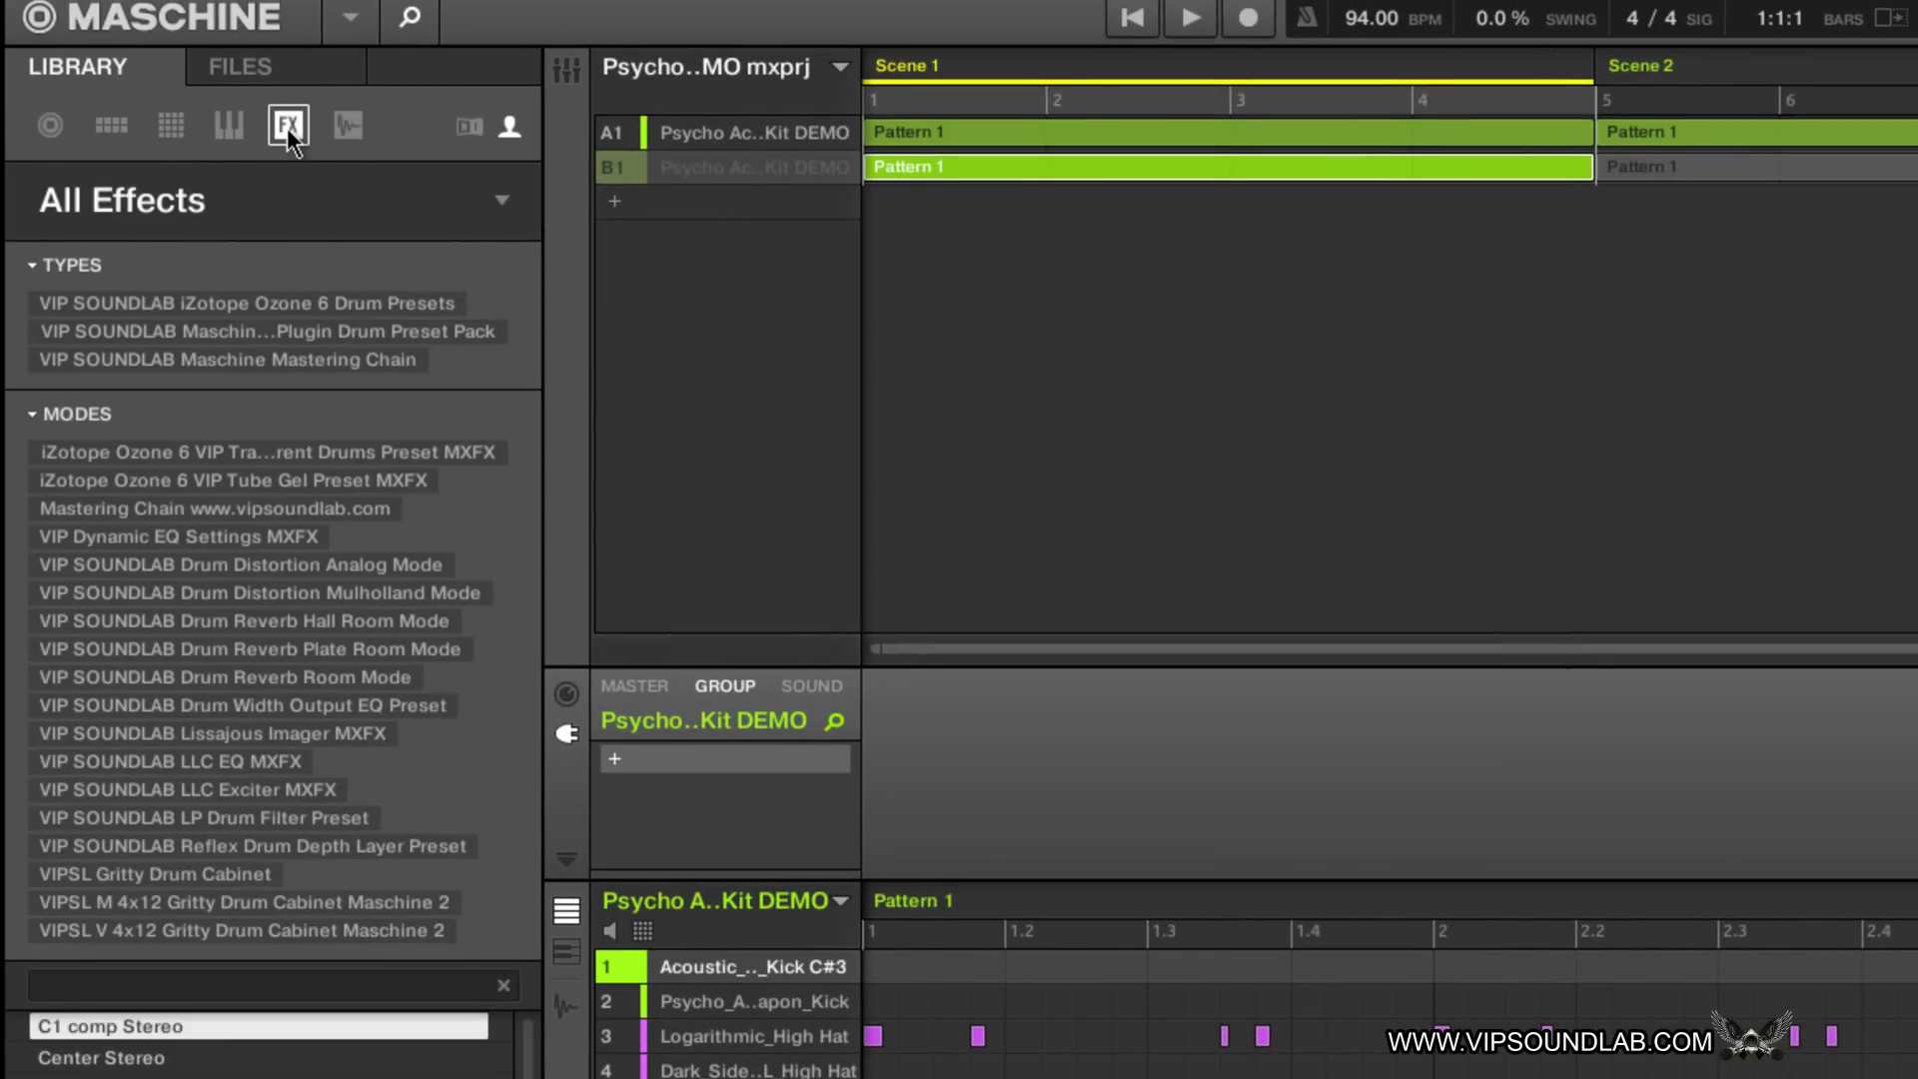
{"action": "left_click", "coordinate": [166, 334]}
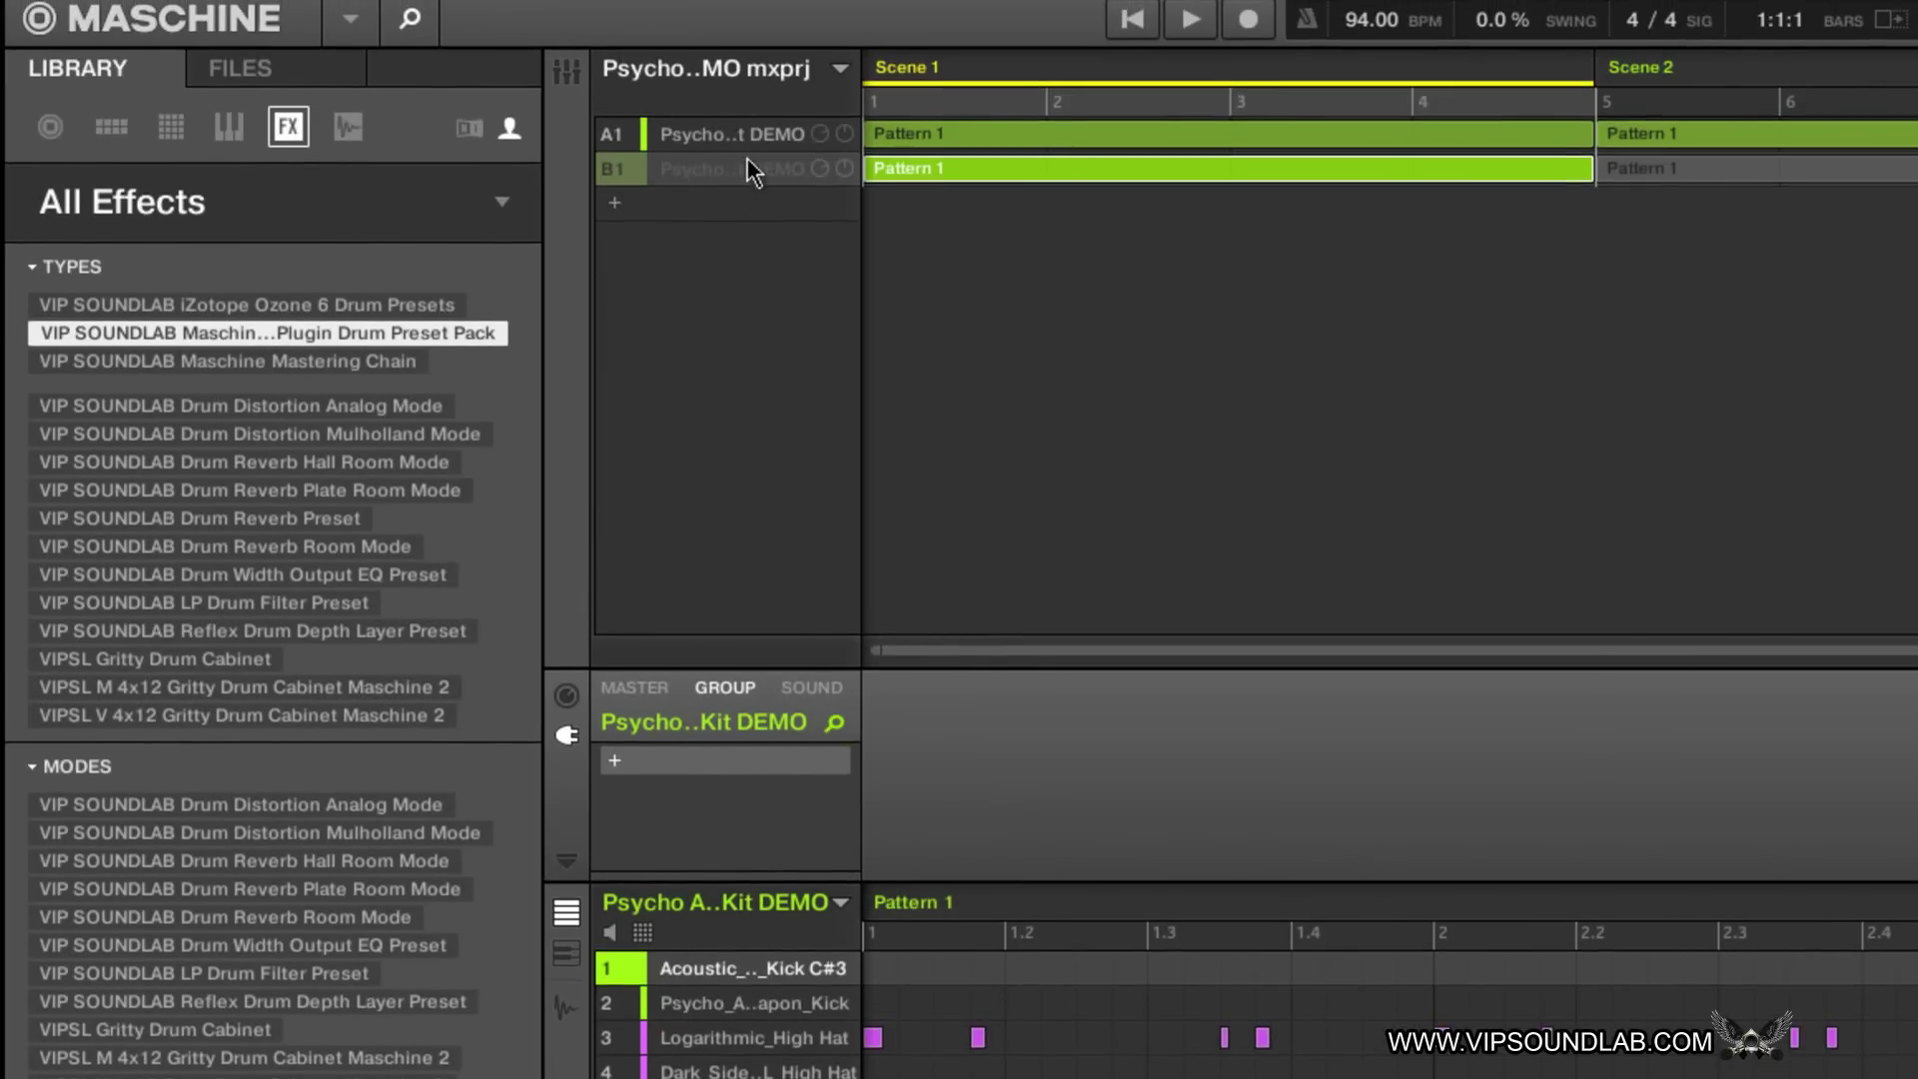
{"action": "left_click", "coordinate": [733, 134]}
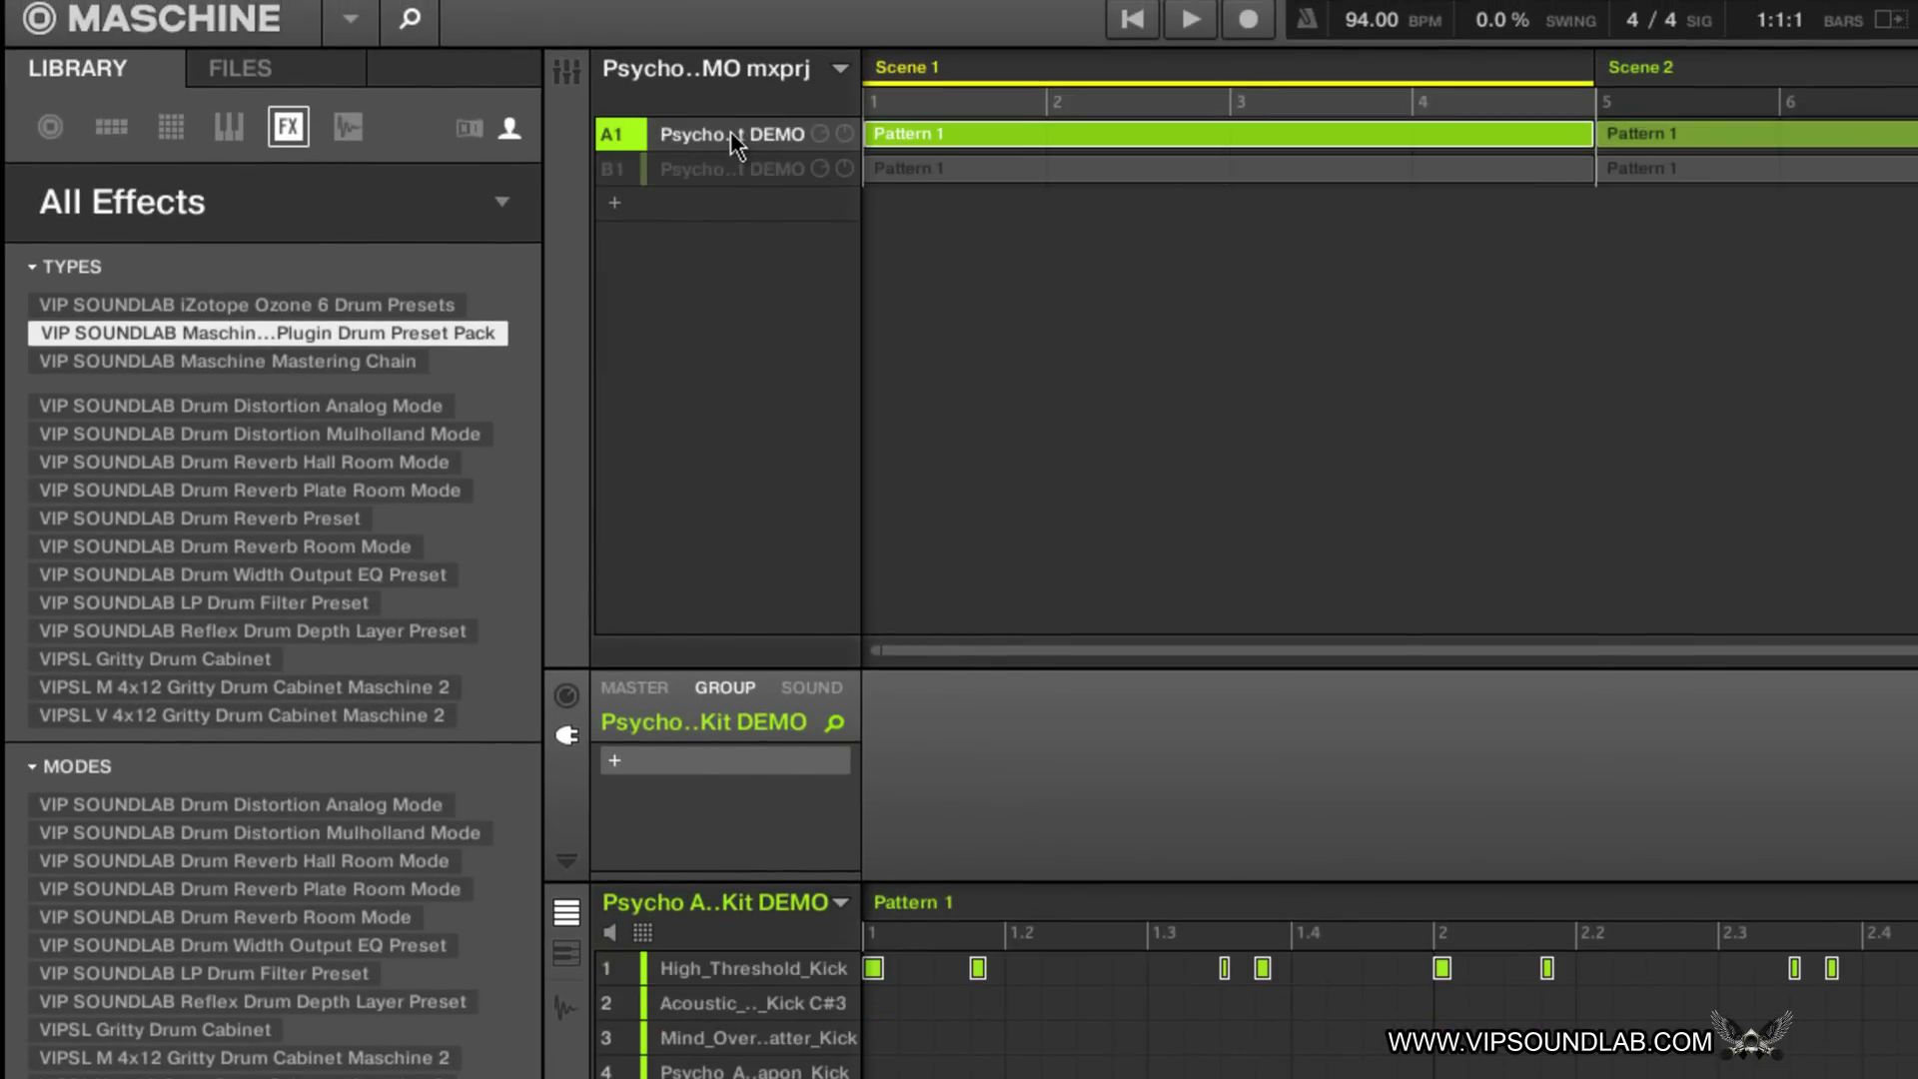
Step: Delete all notes from Pattern 1 of group B1 and return to group A1
{"action": "left_click", "coordinate": [719, 164]}
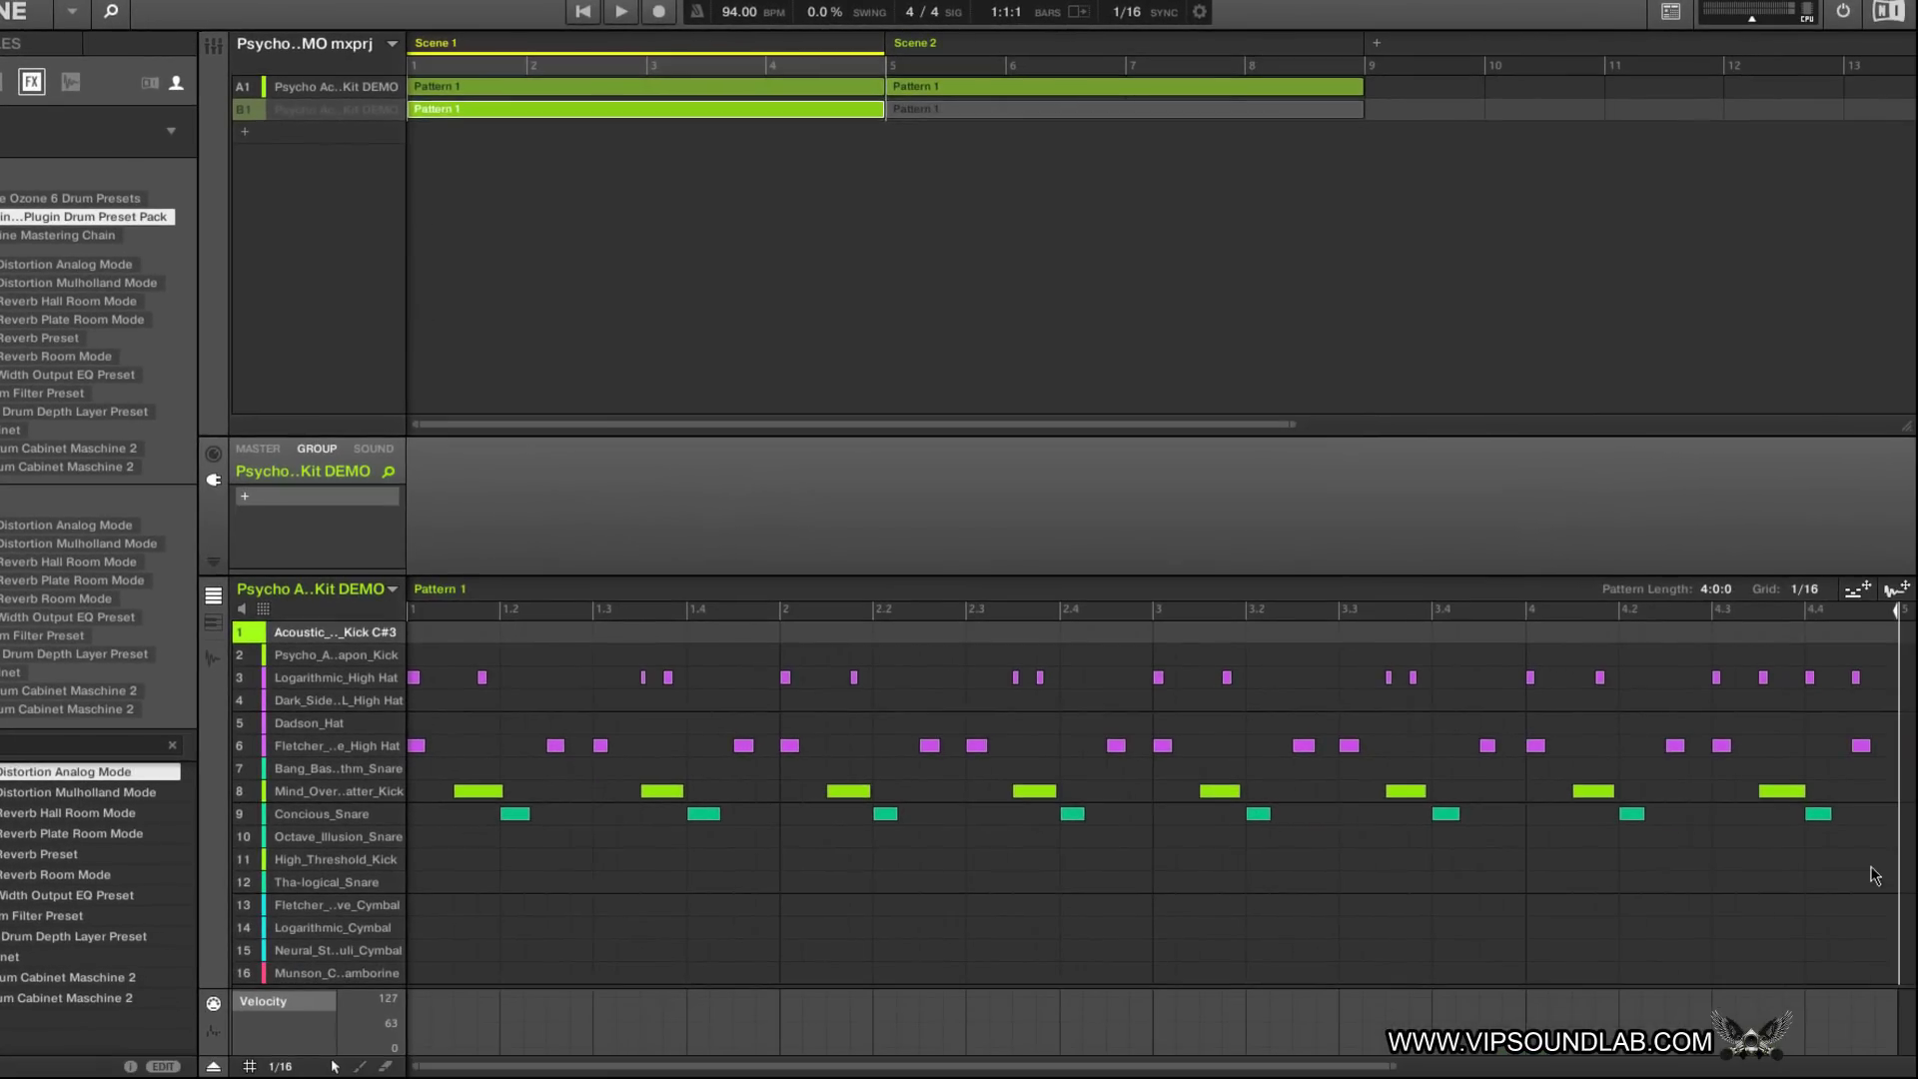
{"action": "left_click_drag", "start_coordinate": [1867, 869], "coordinate": [500, 715]}
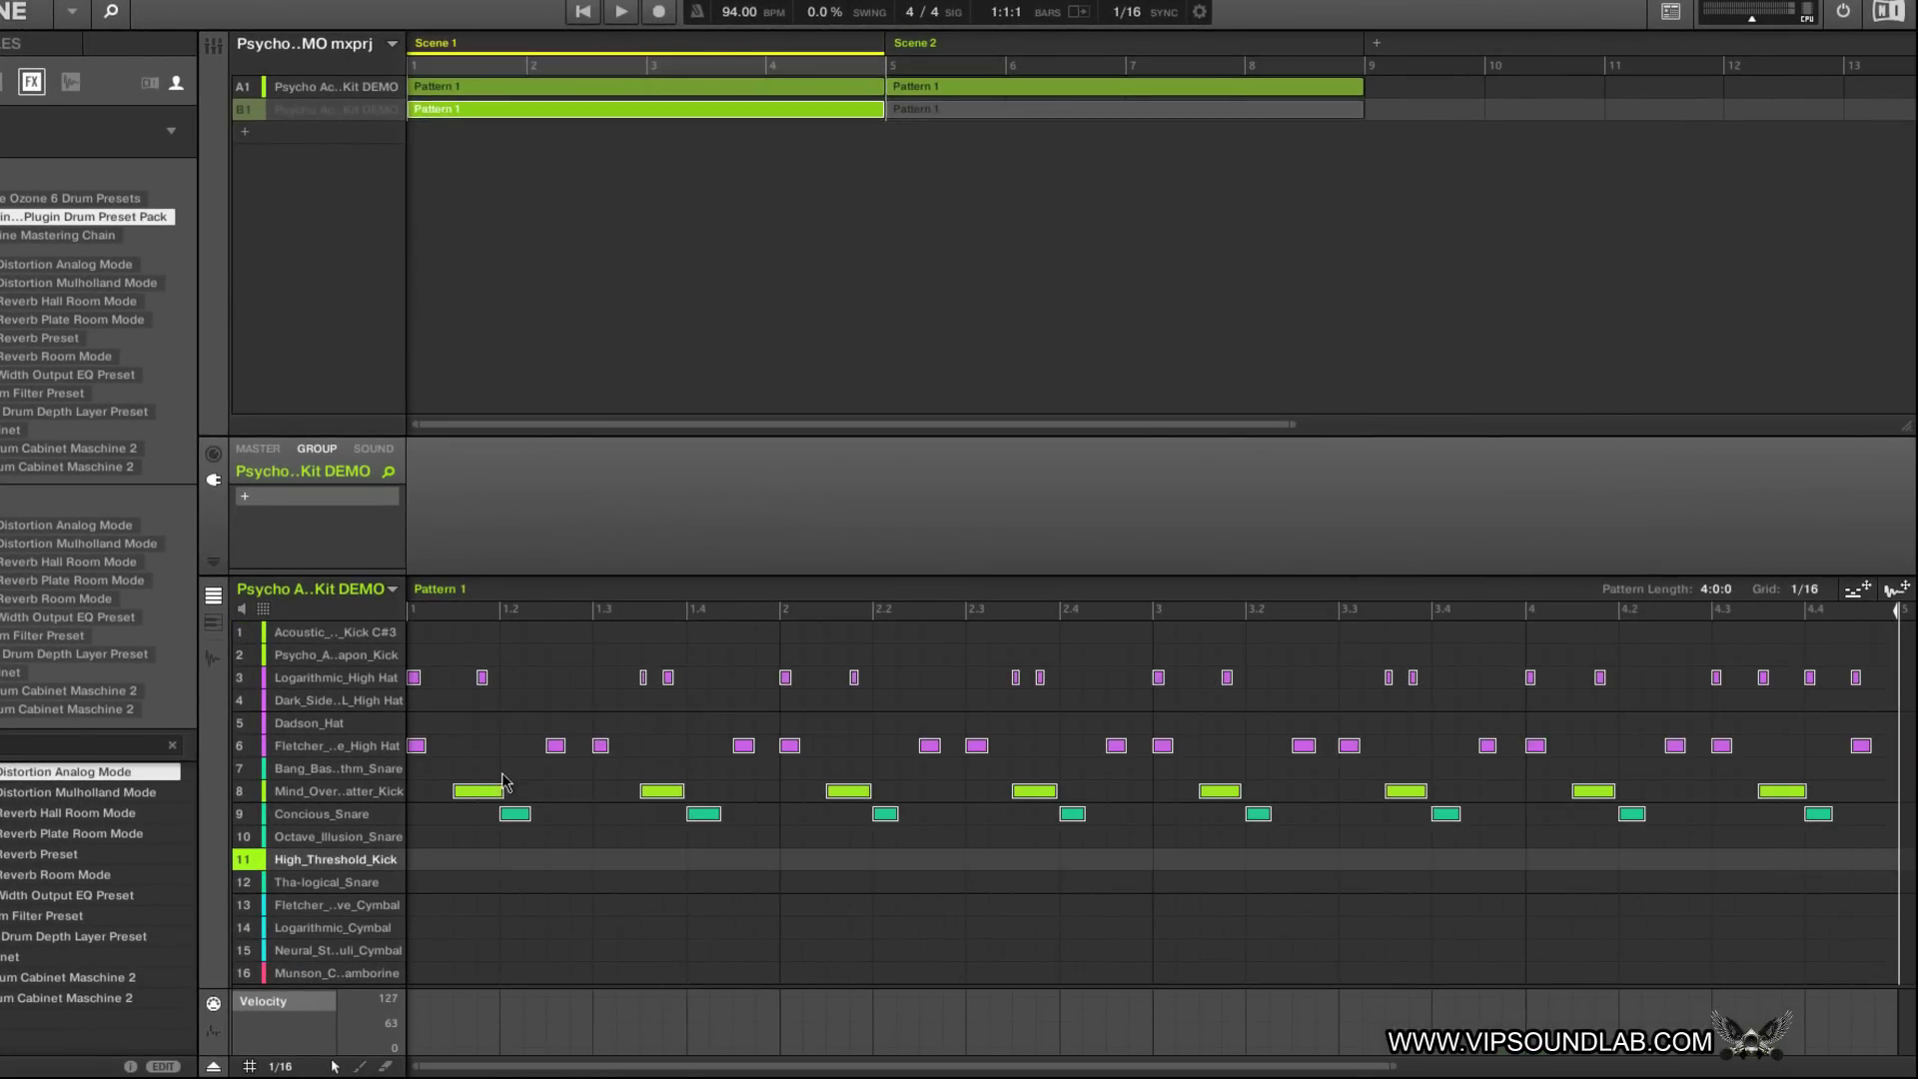
{"action": "key", "text": "Delete"}
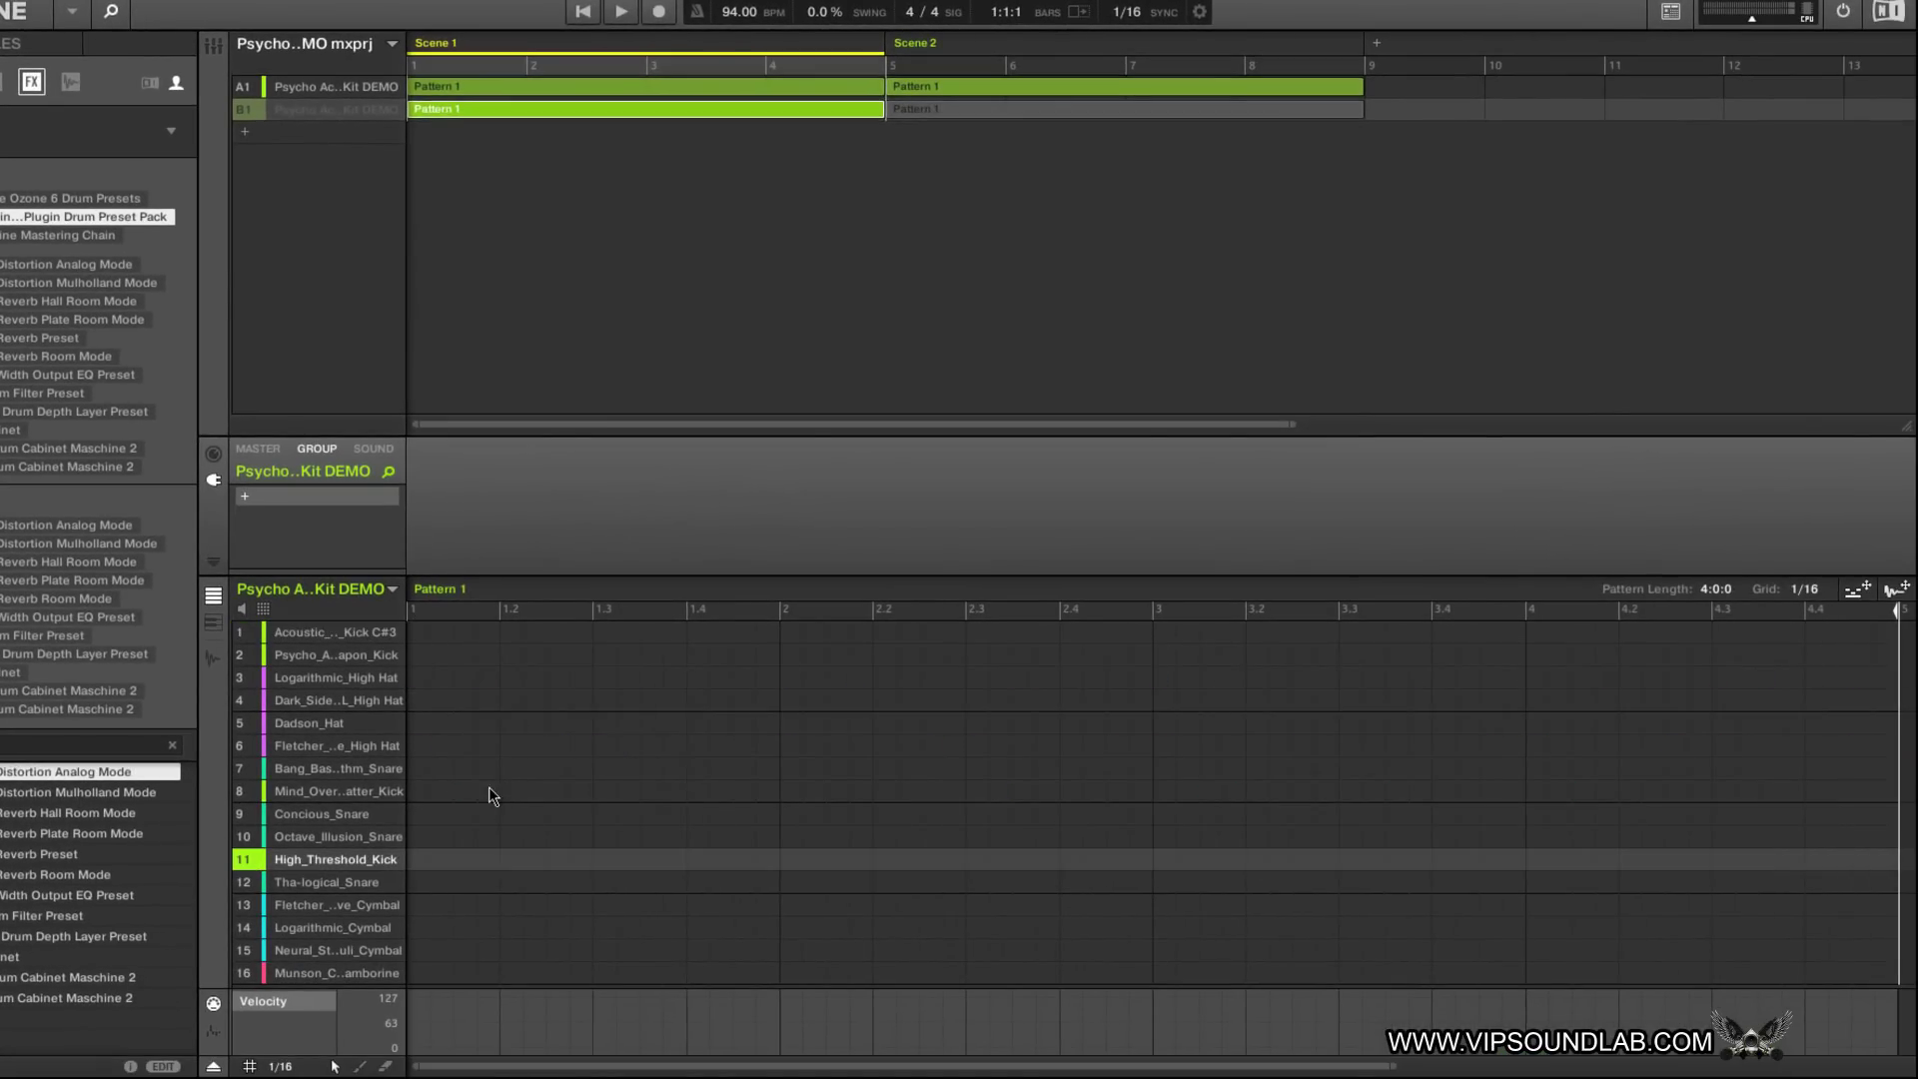
{"action": "left_click", "coordinate": [310, 90]}
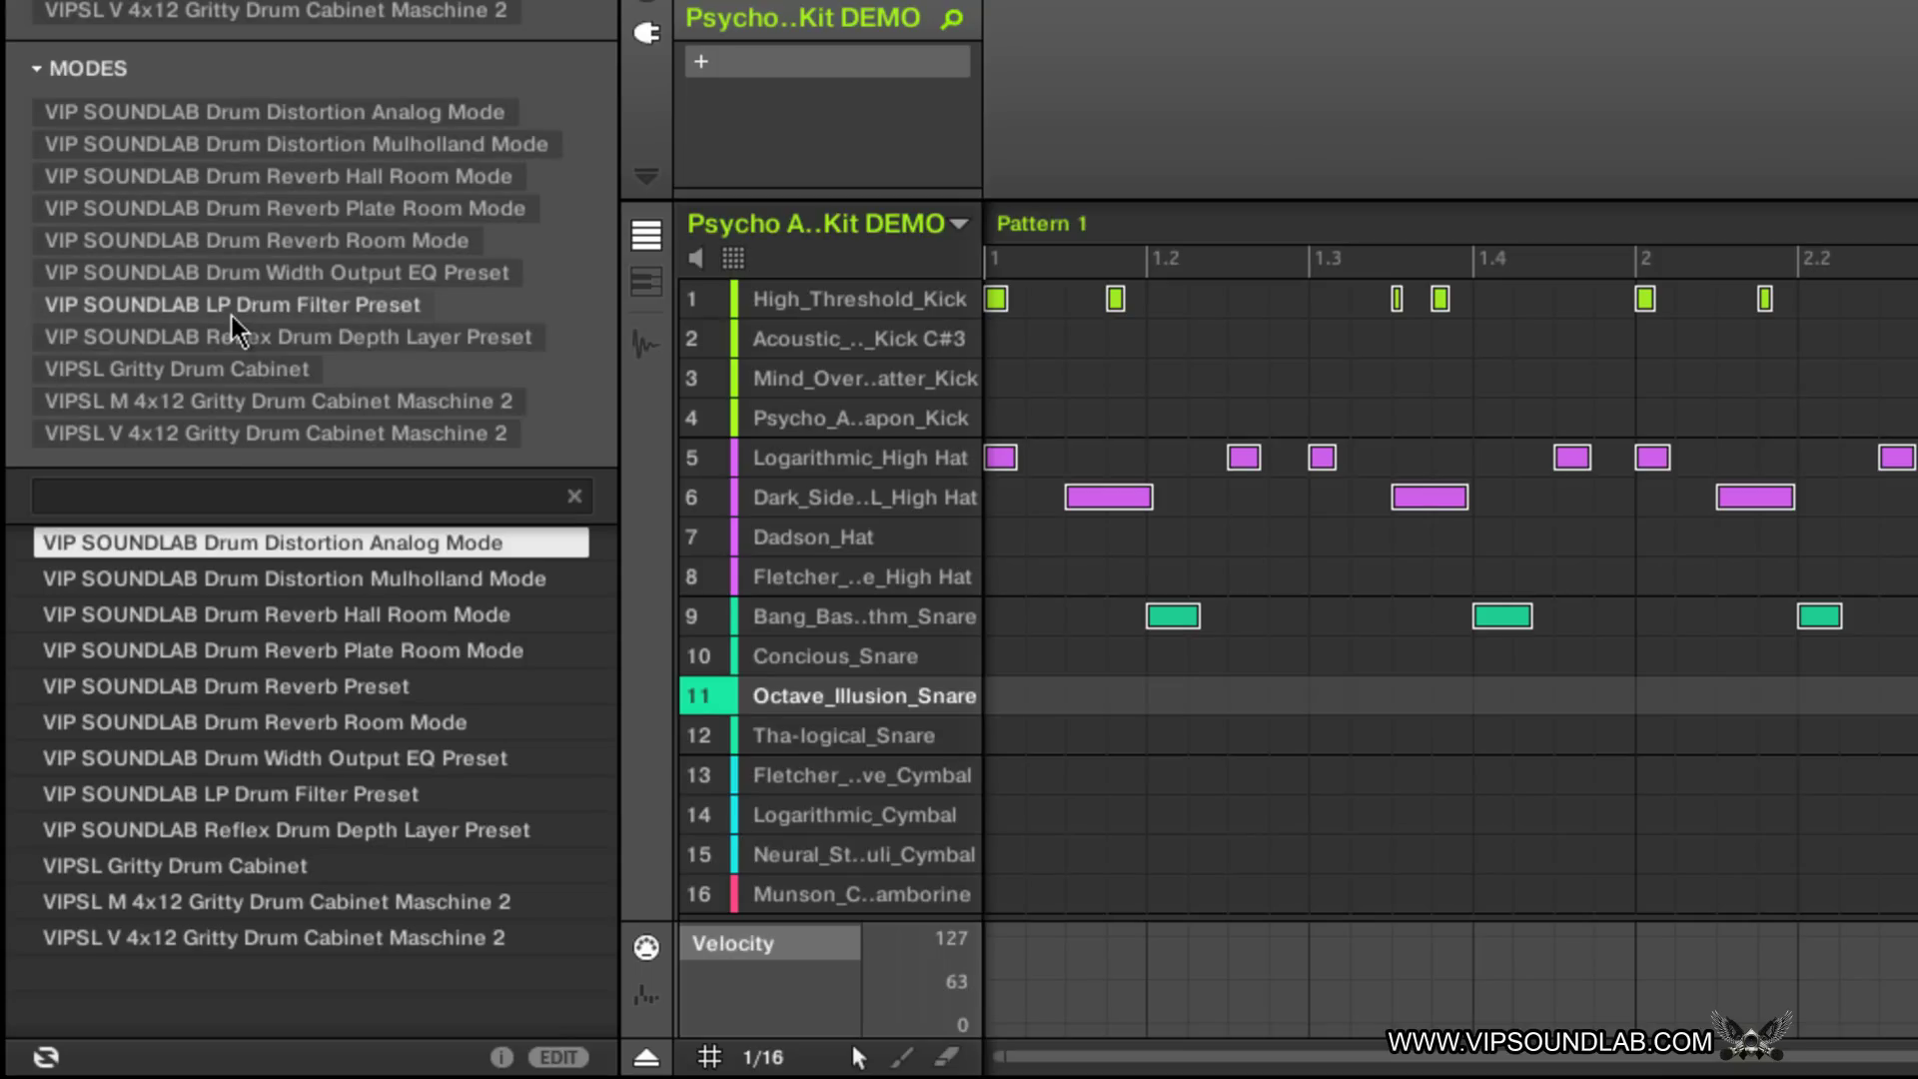
Step: Load the VIP SOUNDLAB Drum Reverb Plate Room Mode preset on group A1 and compare the playing beat with the effect bypassed and active
{"action": "left_click", "coordinate": [697, 66]}
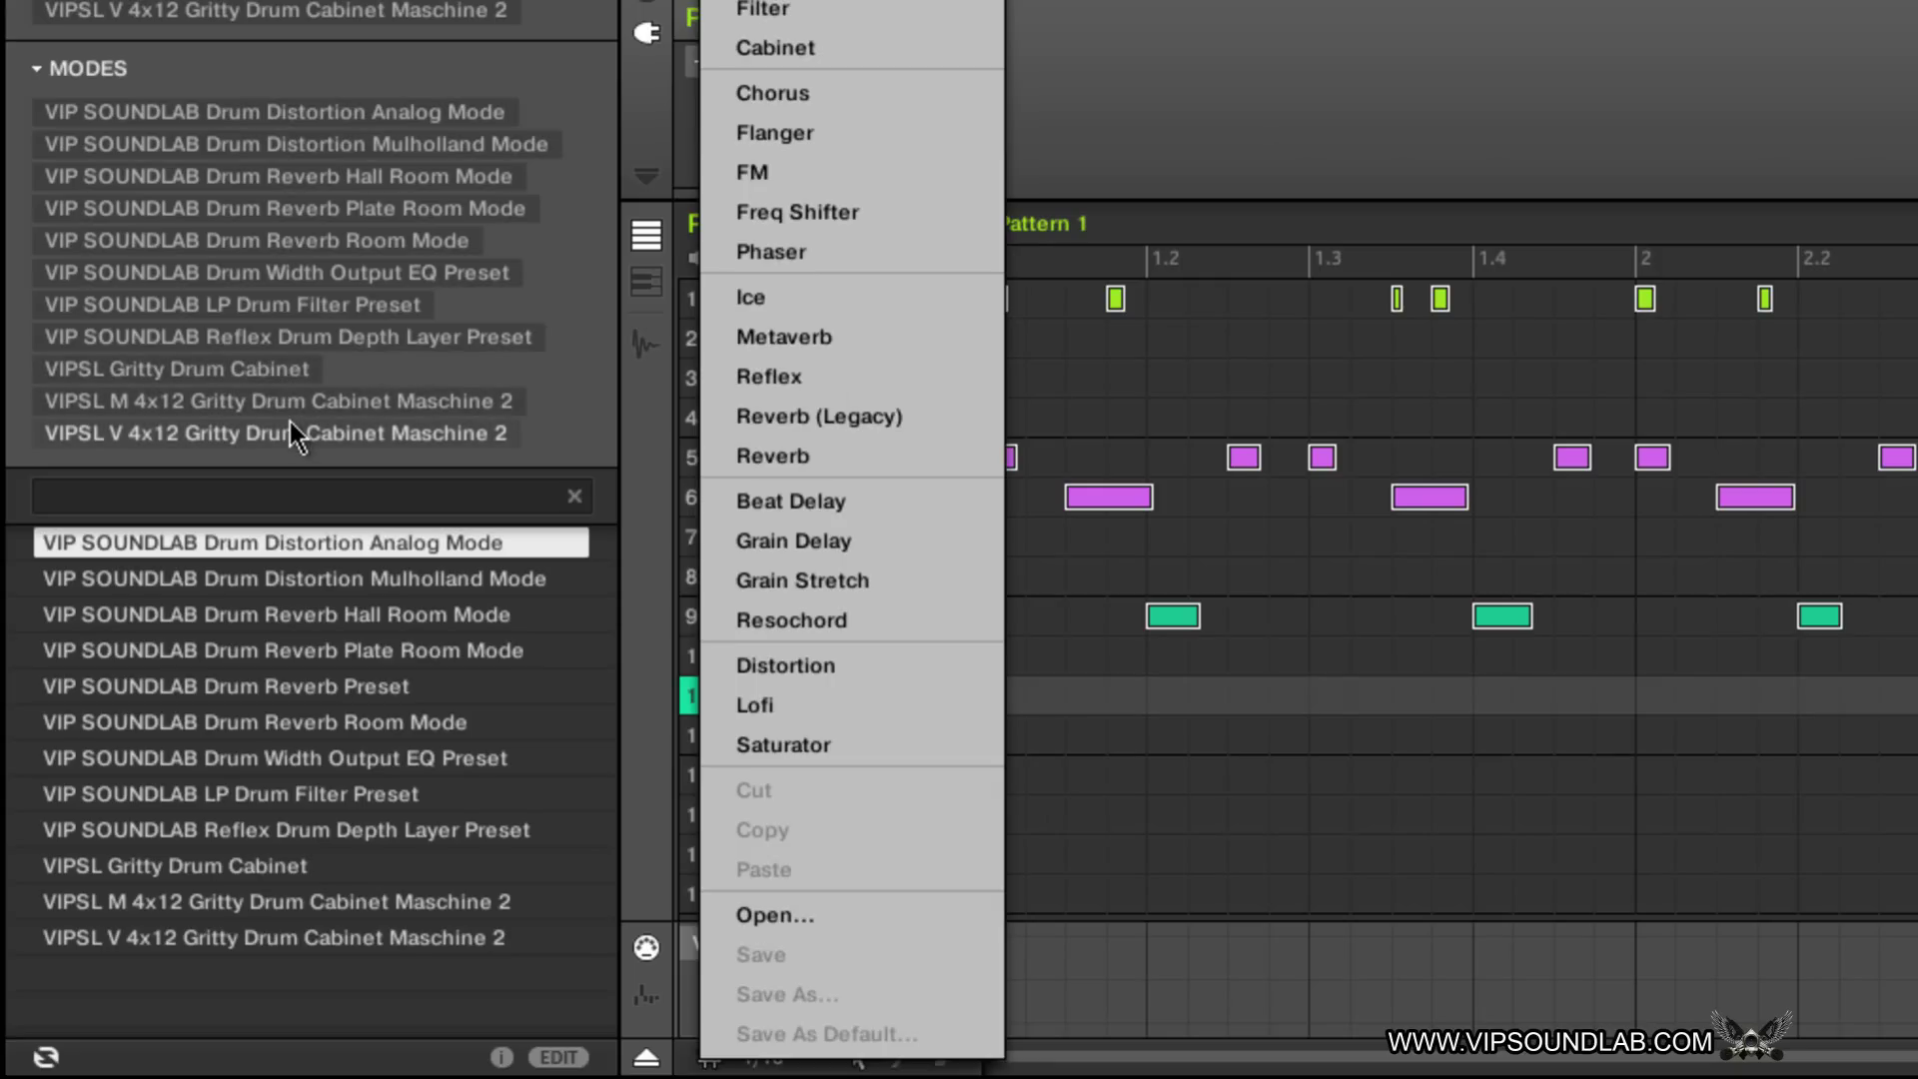
{"action": "left_click", "coordinate": [1083, 70]}
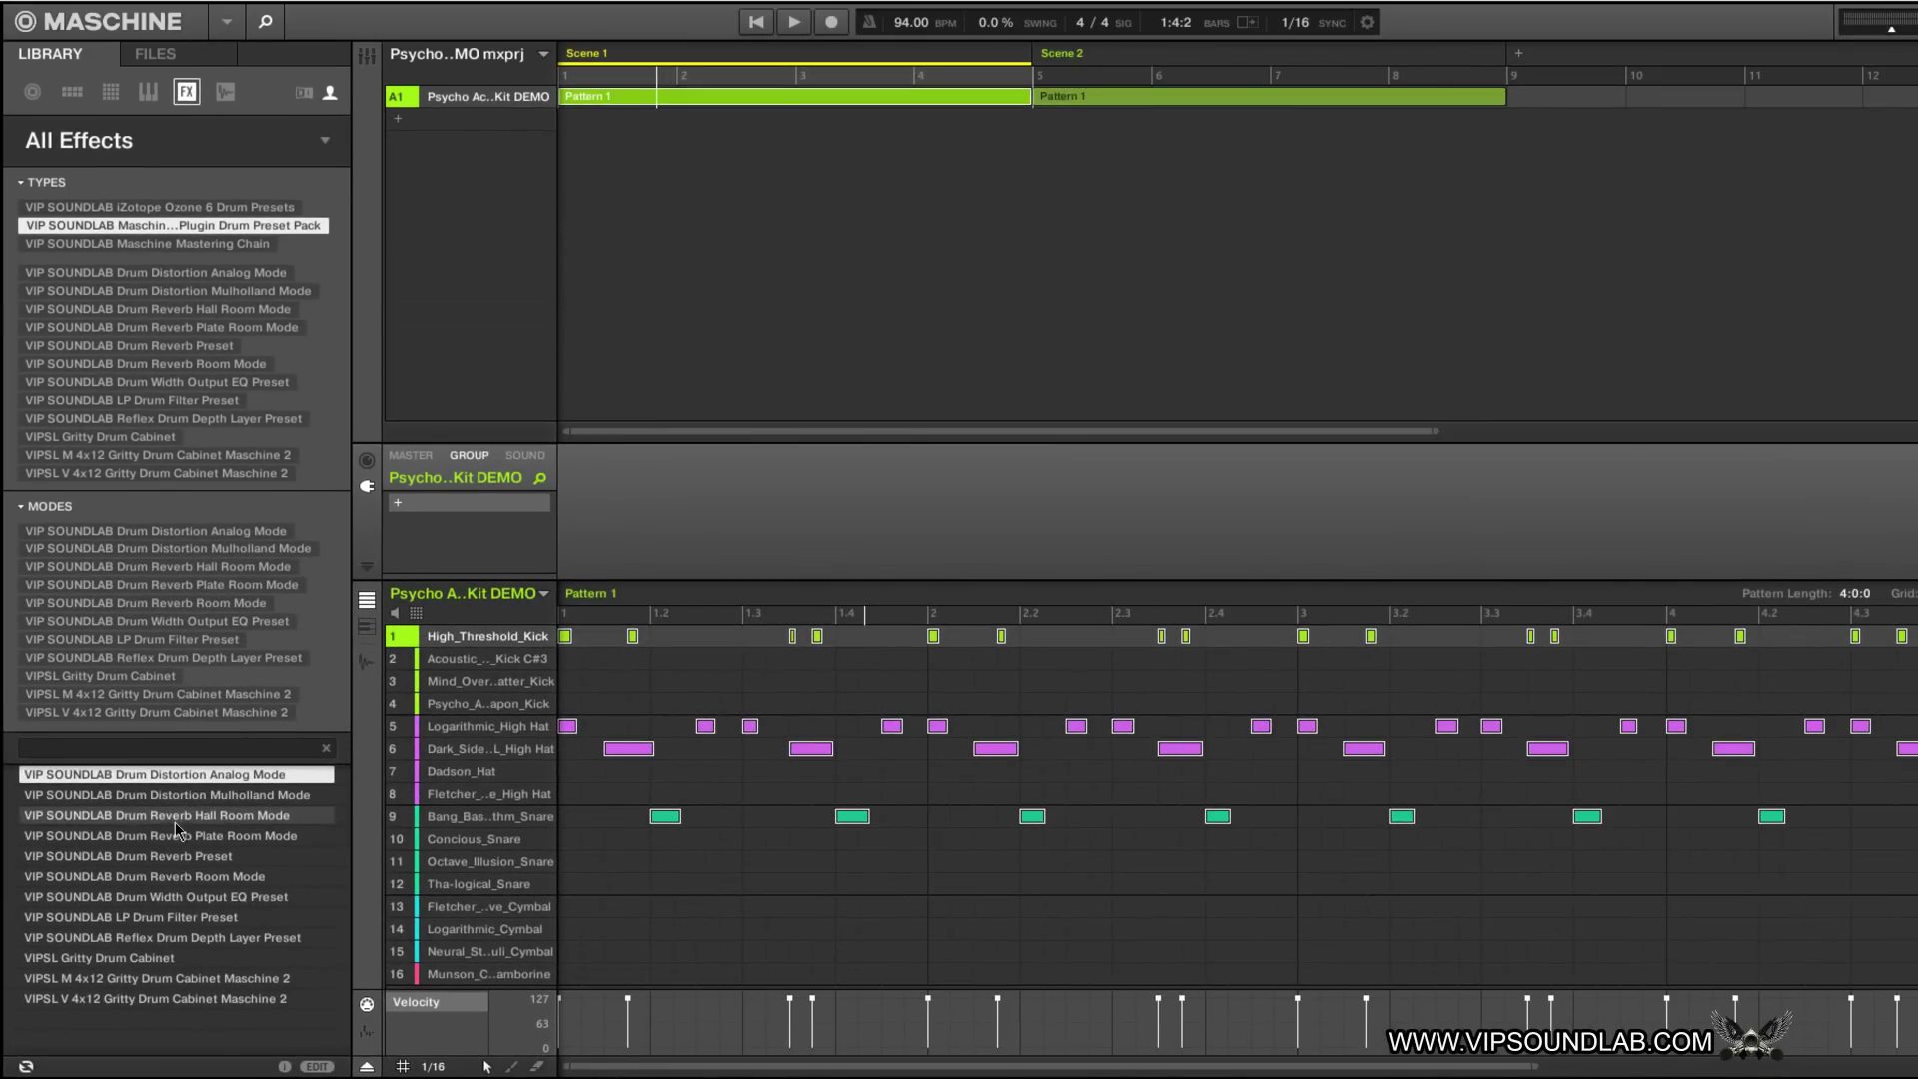
{"action": "left_click_drag", "start_coordinate": [173, 839], "coordinate": [434, 504]}
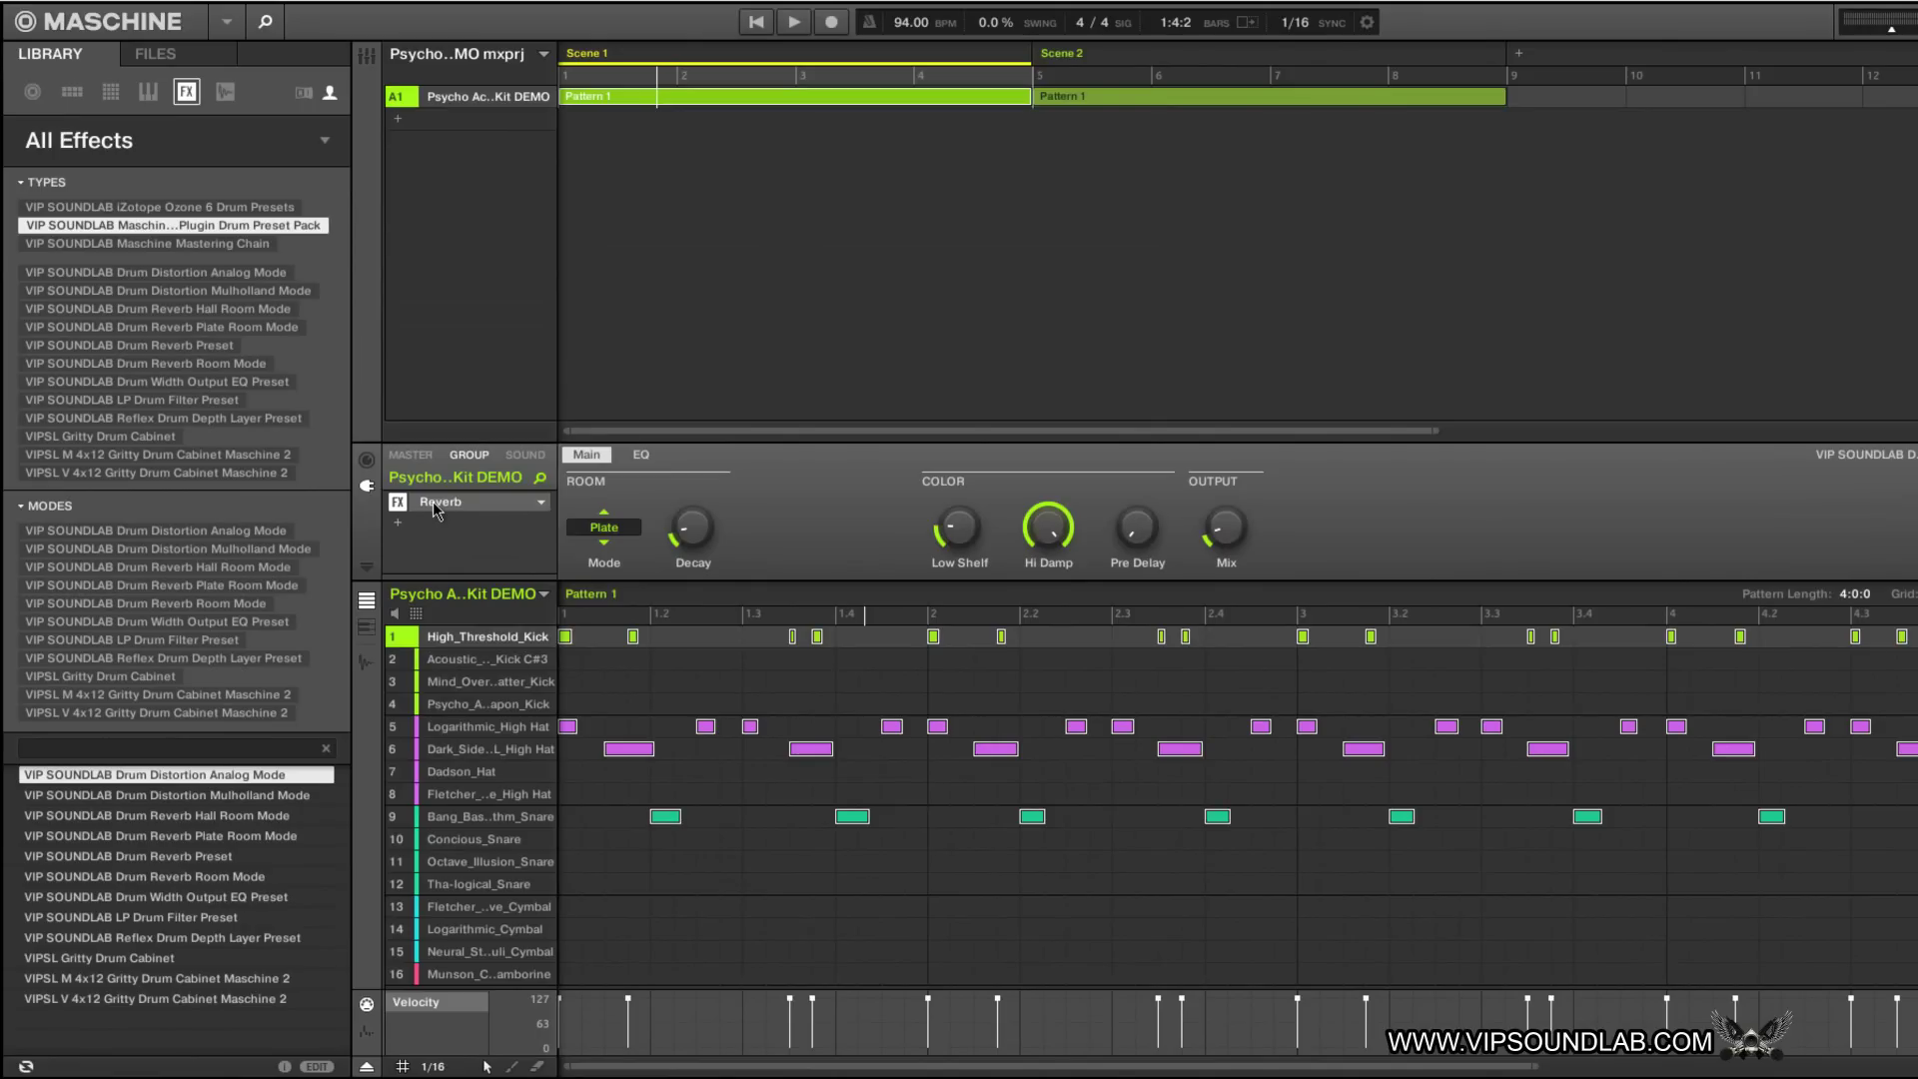
{"action": "left_click", "coordinate": [757, 22]}
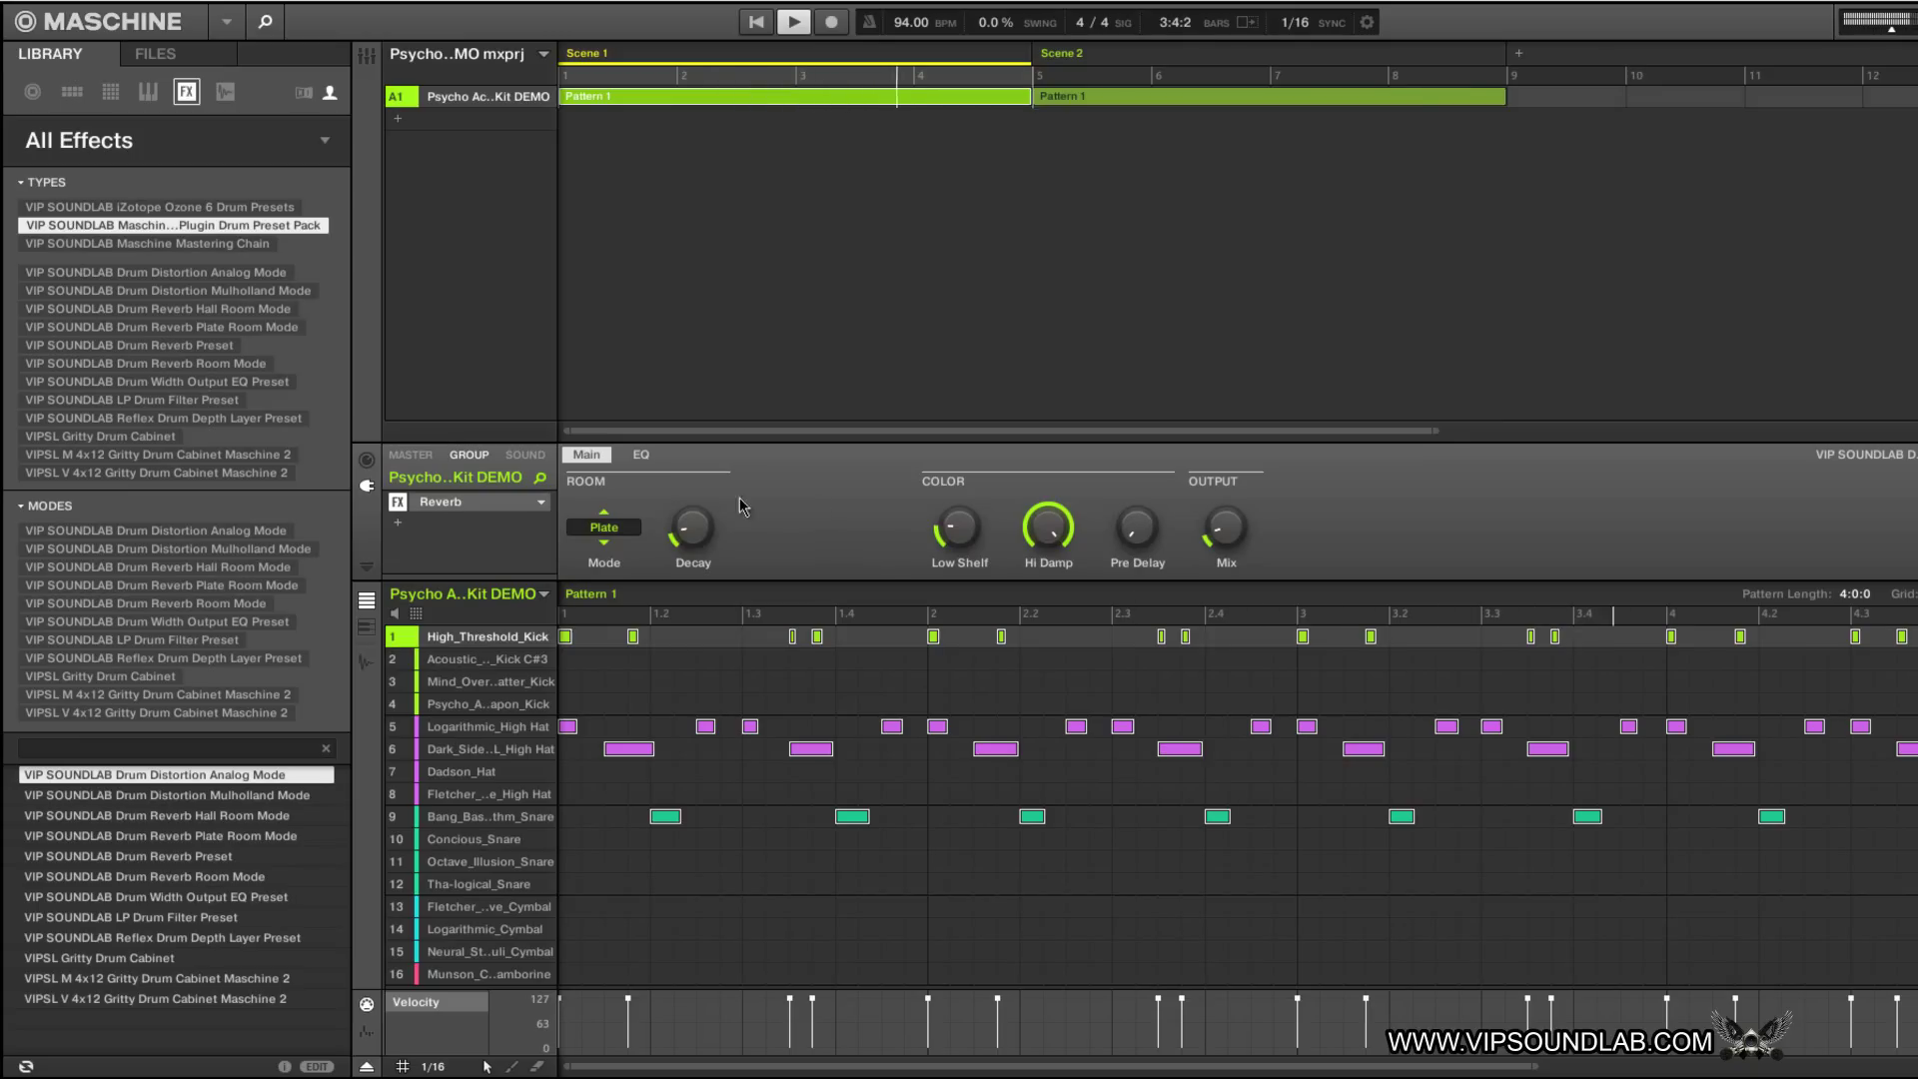
{"action": "left_click", "coordinate": [399, 503]}
{"action": "left_click", "coordinate": [399, 503]}
{"action": "key", "text": "space"}
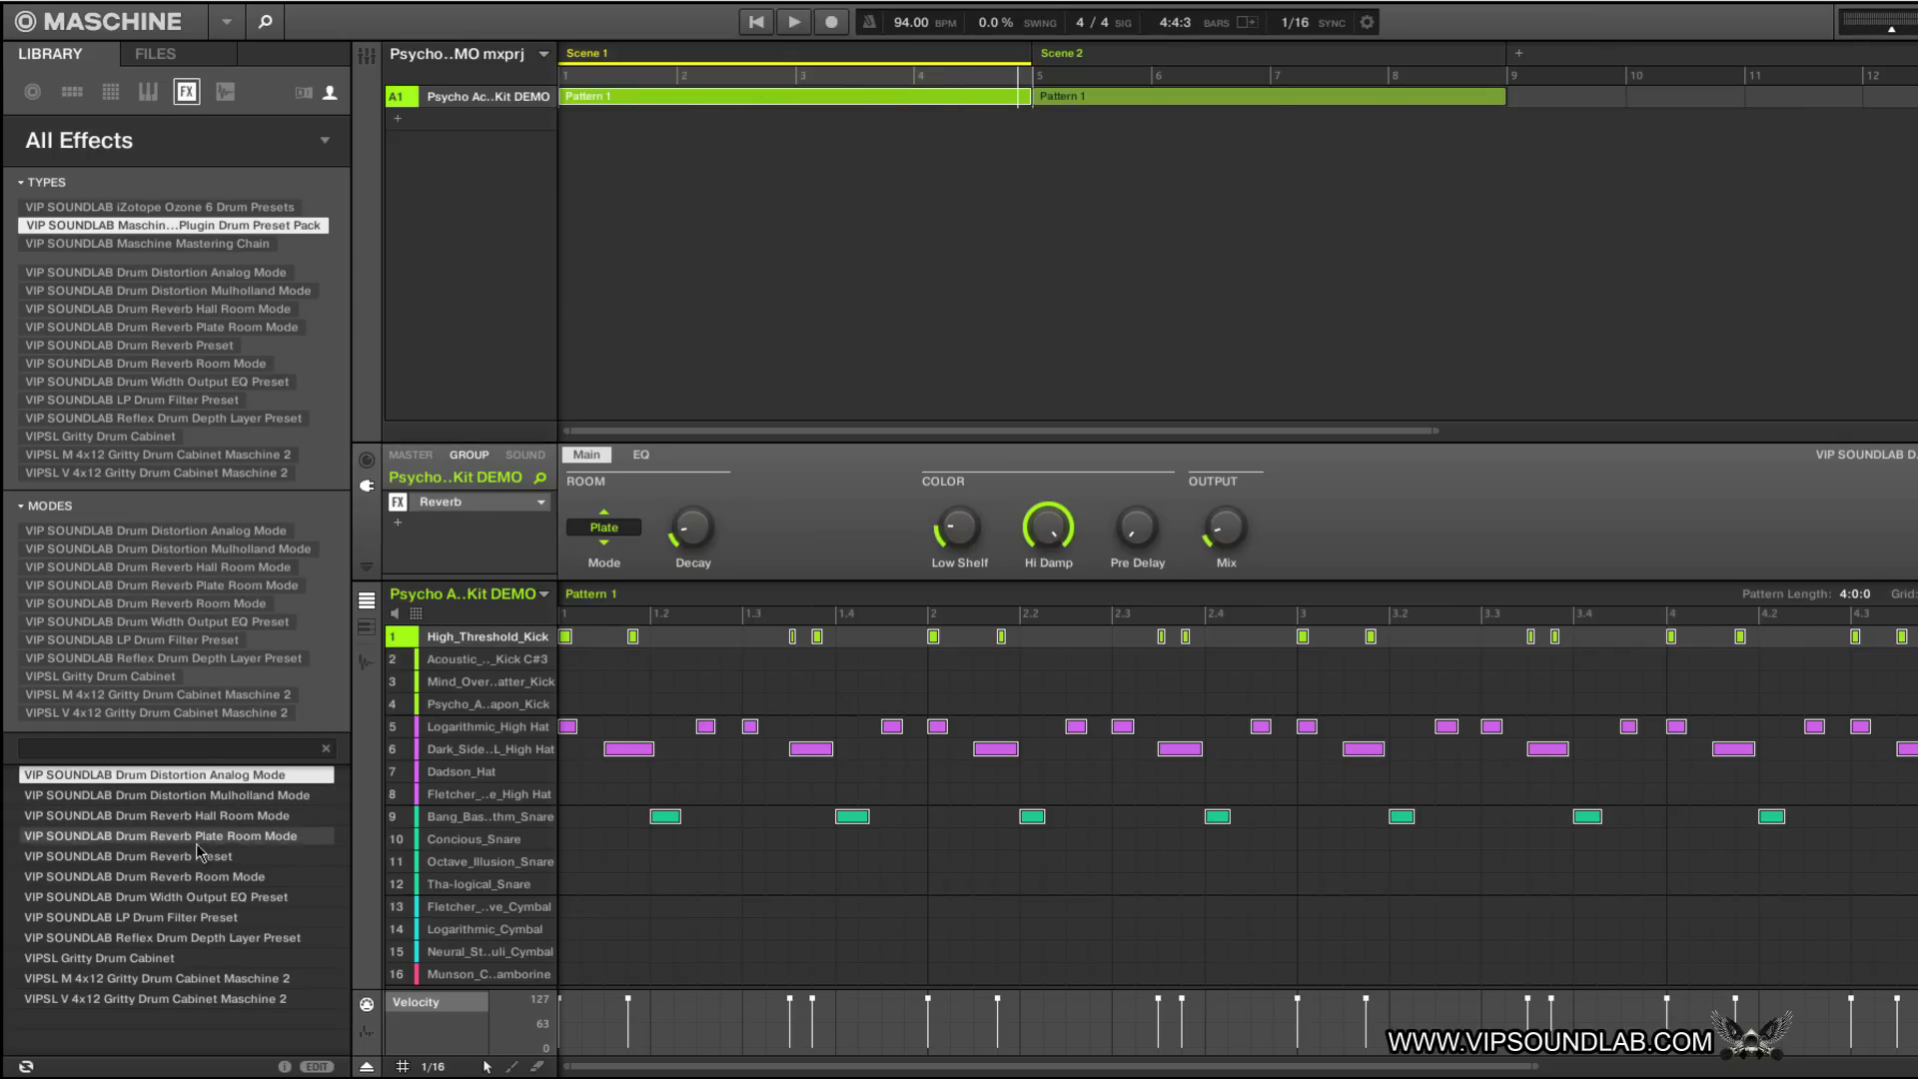
Step: Replace the reverb with the VIP SOUNDLAB Drum Width Output EQ Preset and compare the playing beat with the EQ bypassed and active
{"action": "left_click_drag", "start_coordinate": [175, 906], "coordinate": [444, 513]}
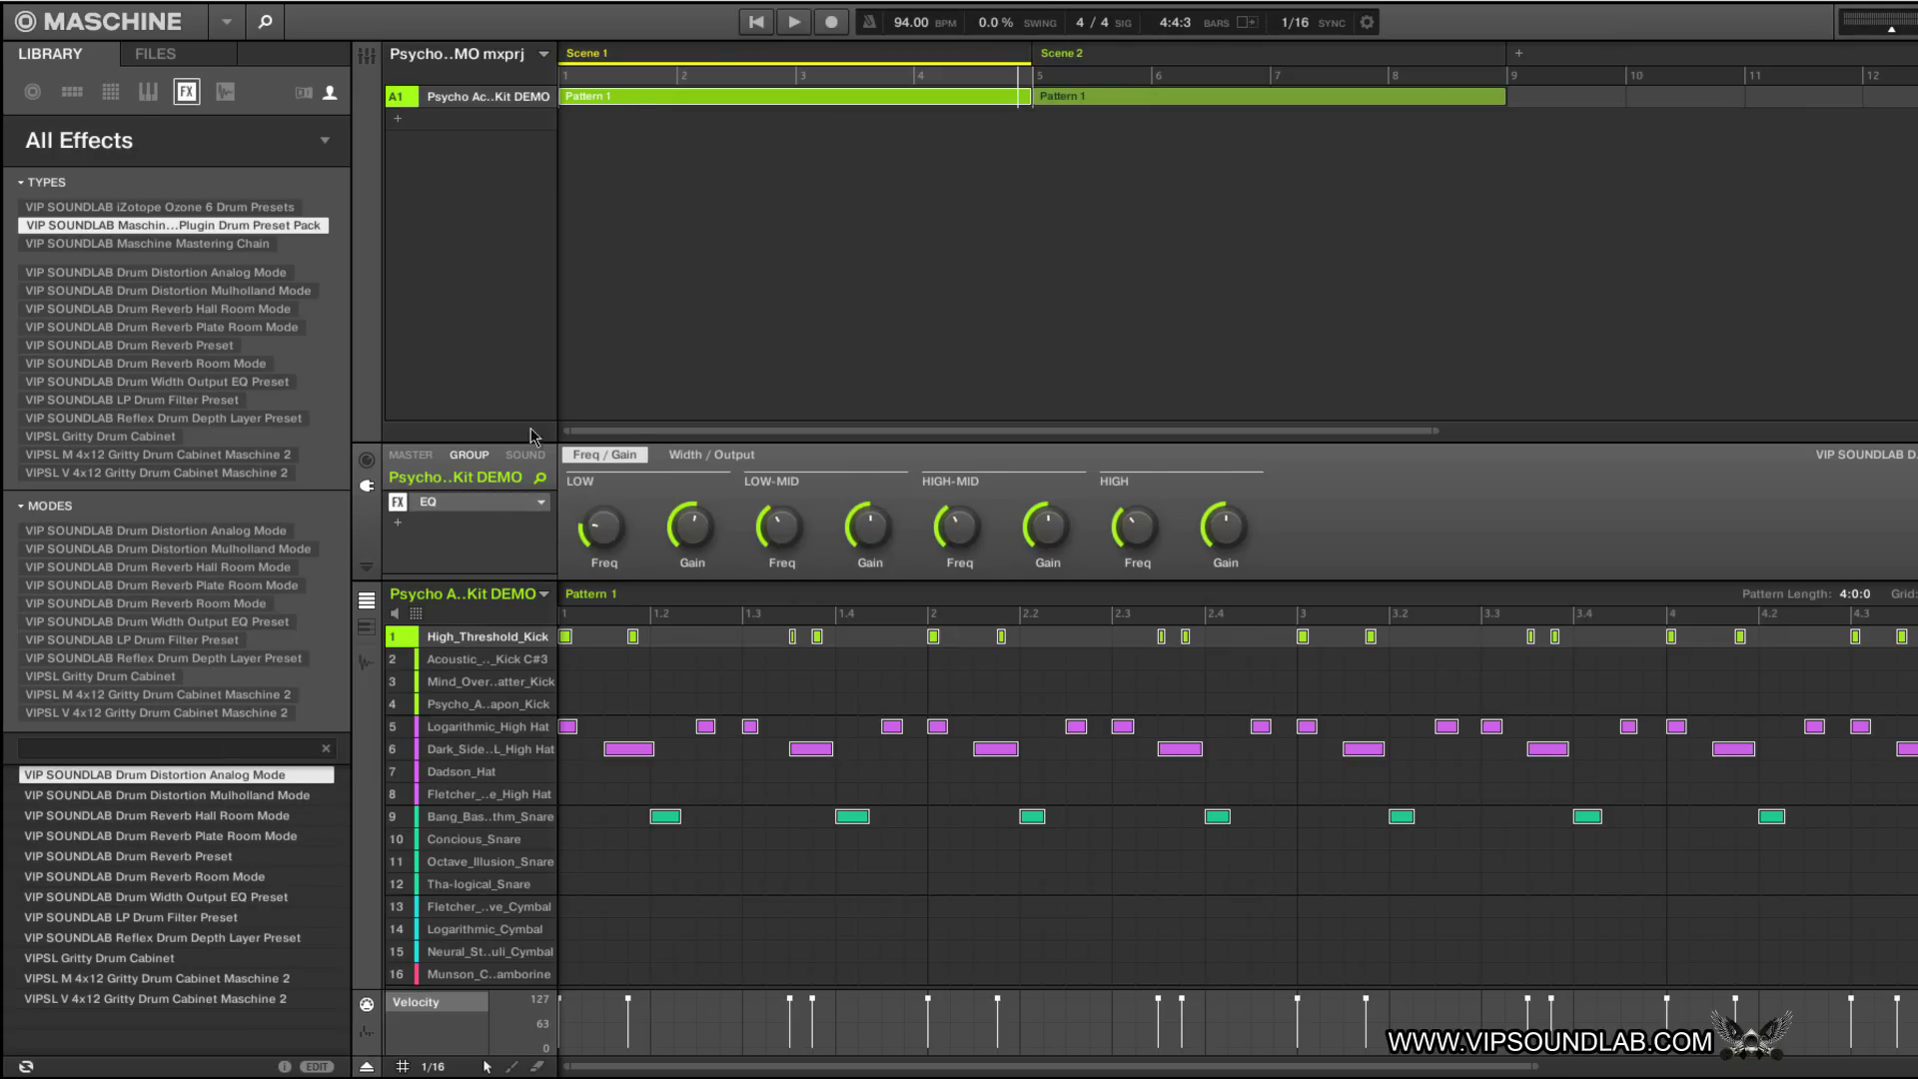
{"action": "left_click", "coordinate": [755, 24]}
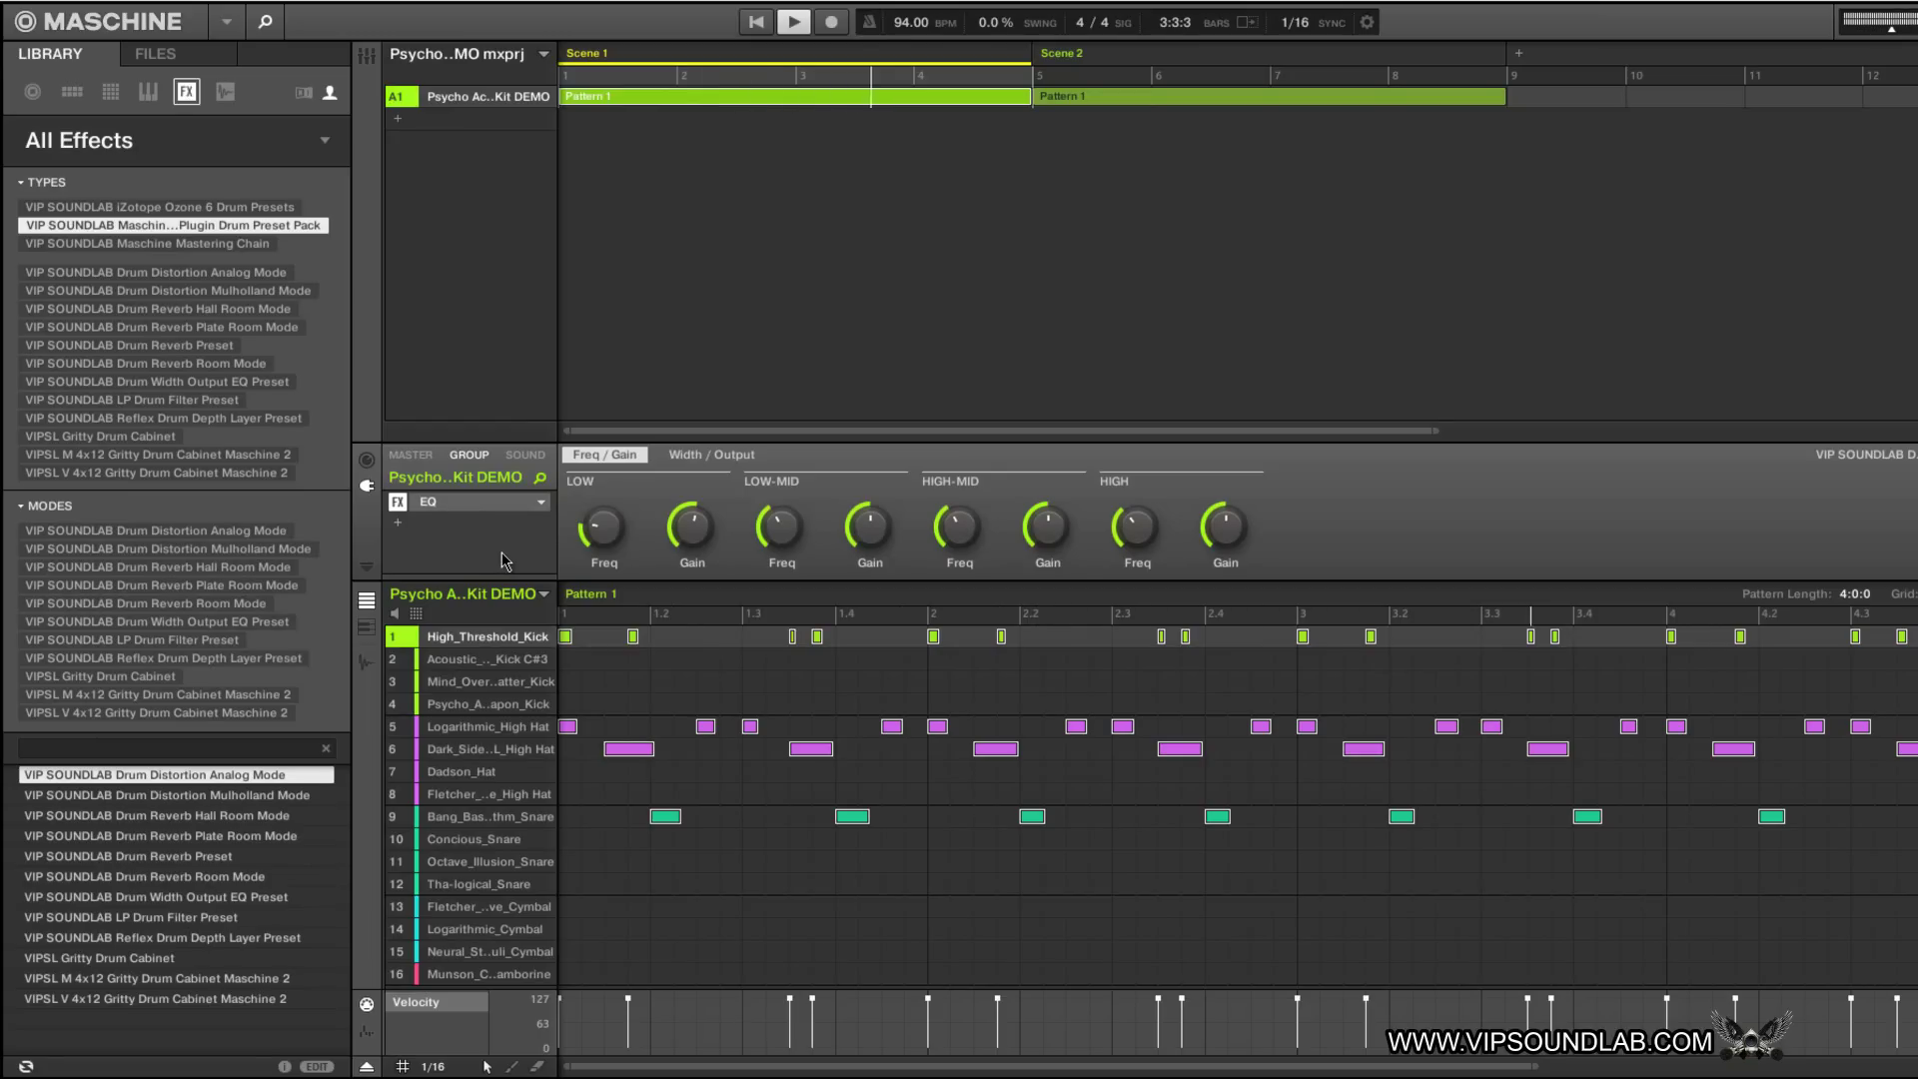
{"action": "left_click", "coordinate": [398, 503]}
{"action": "left_click", "coordinate": [398, 502]}
{"action": "left_click", "coordinate": [794, 24]}
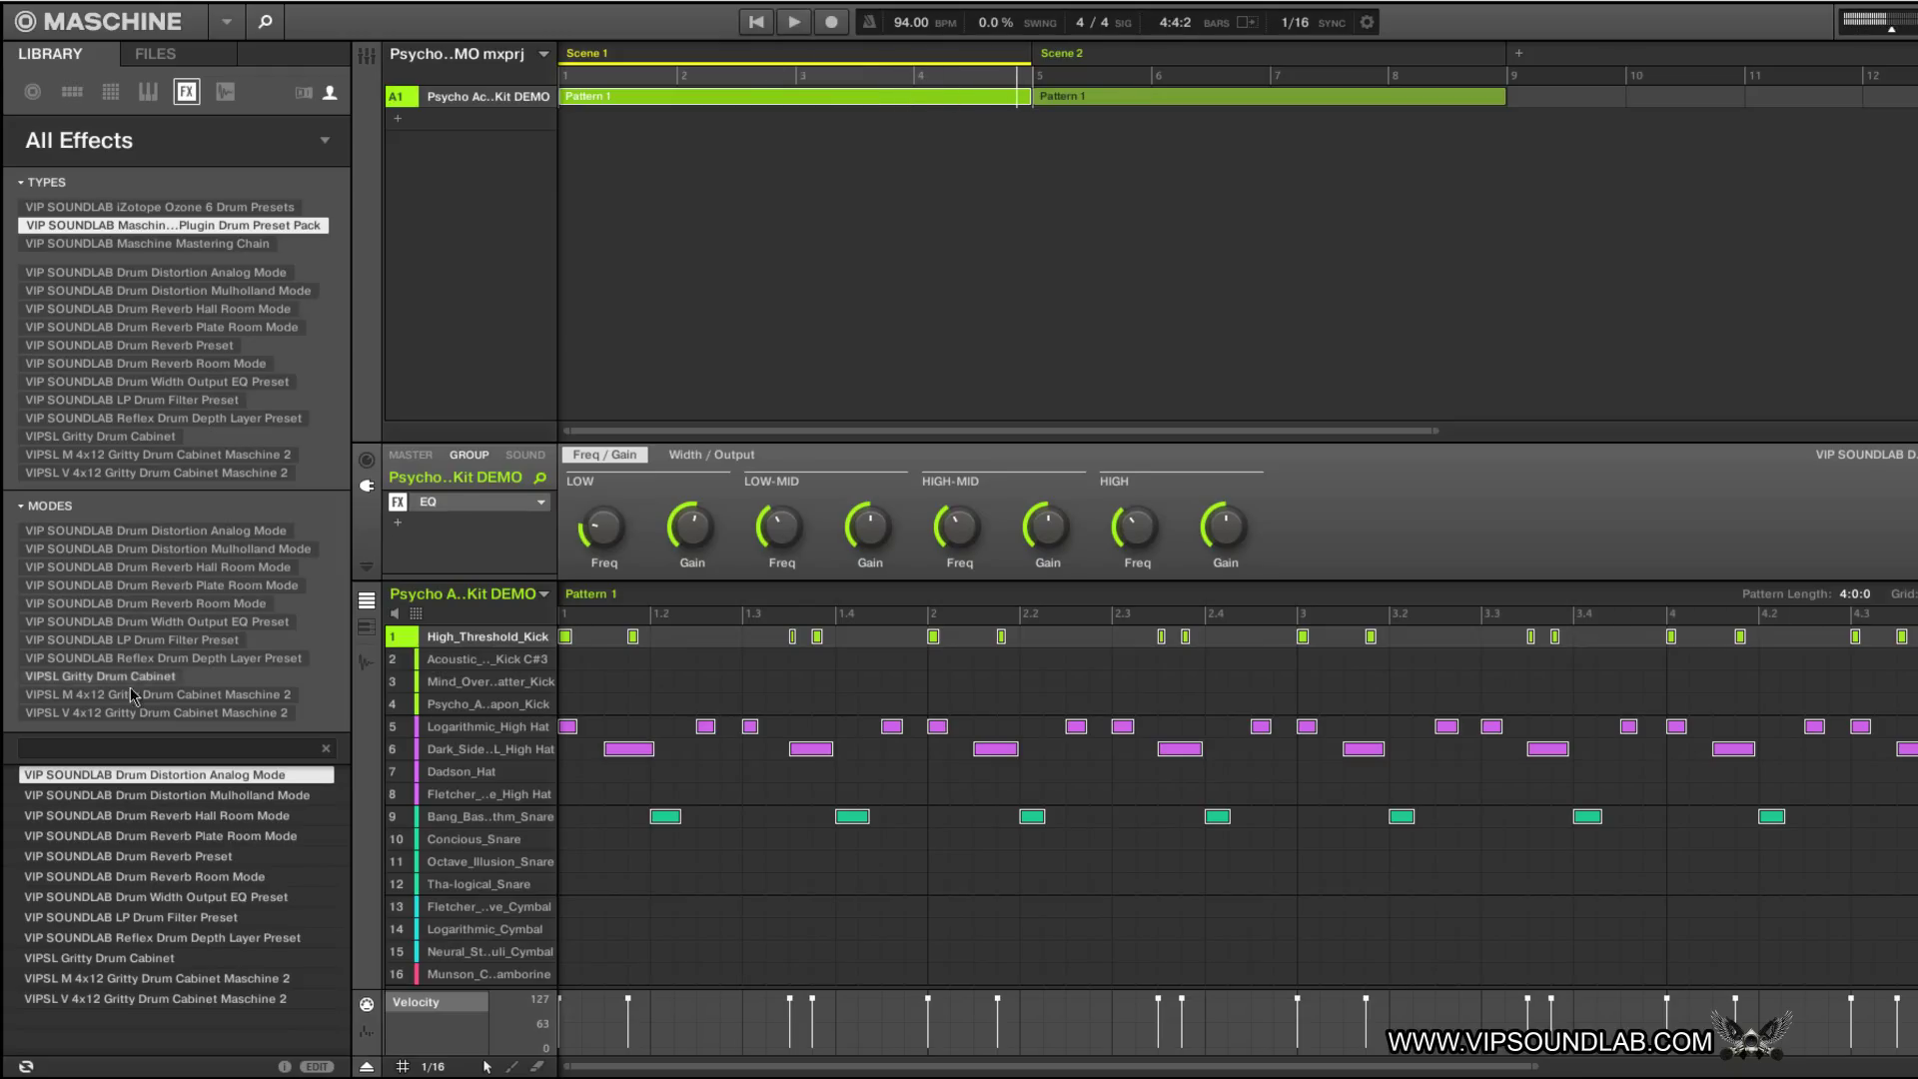
Step: Replace the EQ with the VIPSL M 4x12 Gritty Drum Cabinet Maschine 2 preset, play the beat, and try different microphone distance and mix amounts
{"action": "left_click_drag", "start_coordinate": [165, 974], "coordinate": [430, 502]}
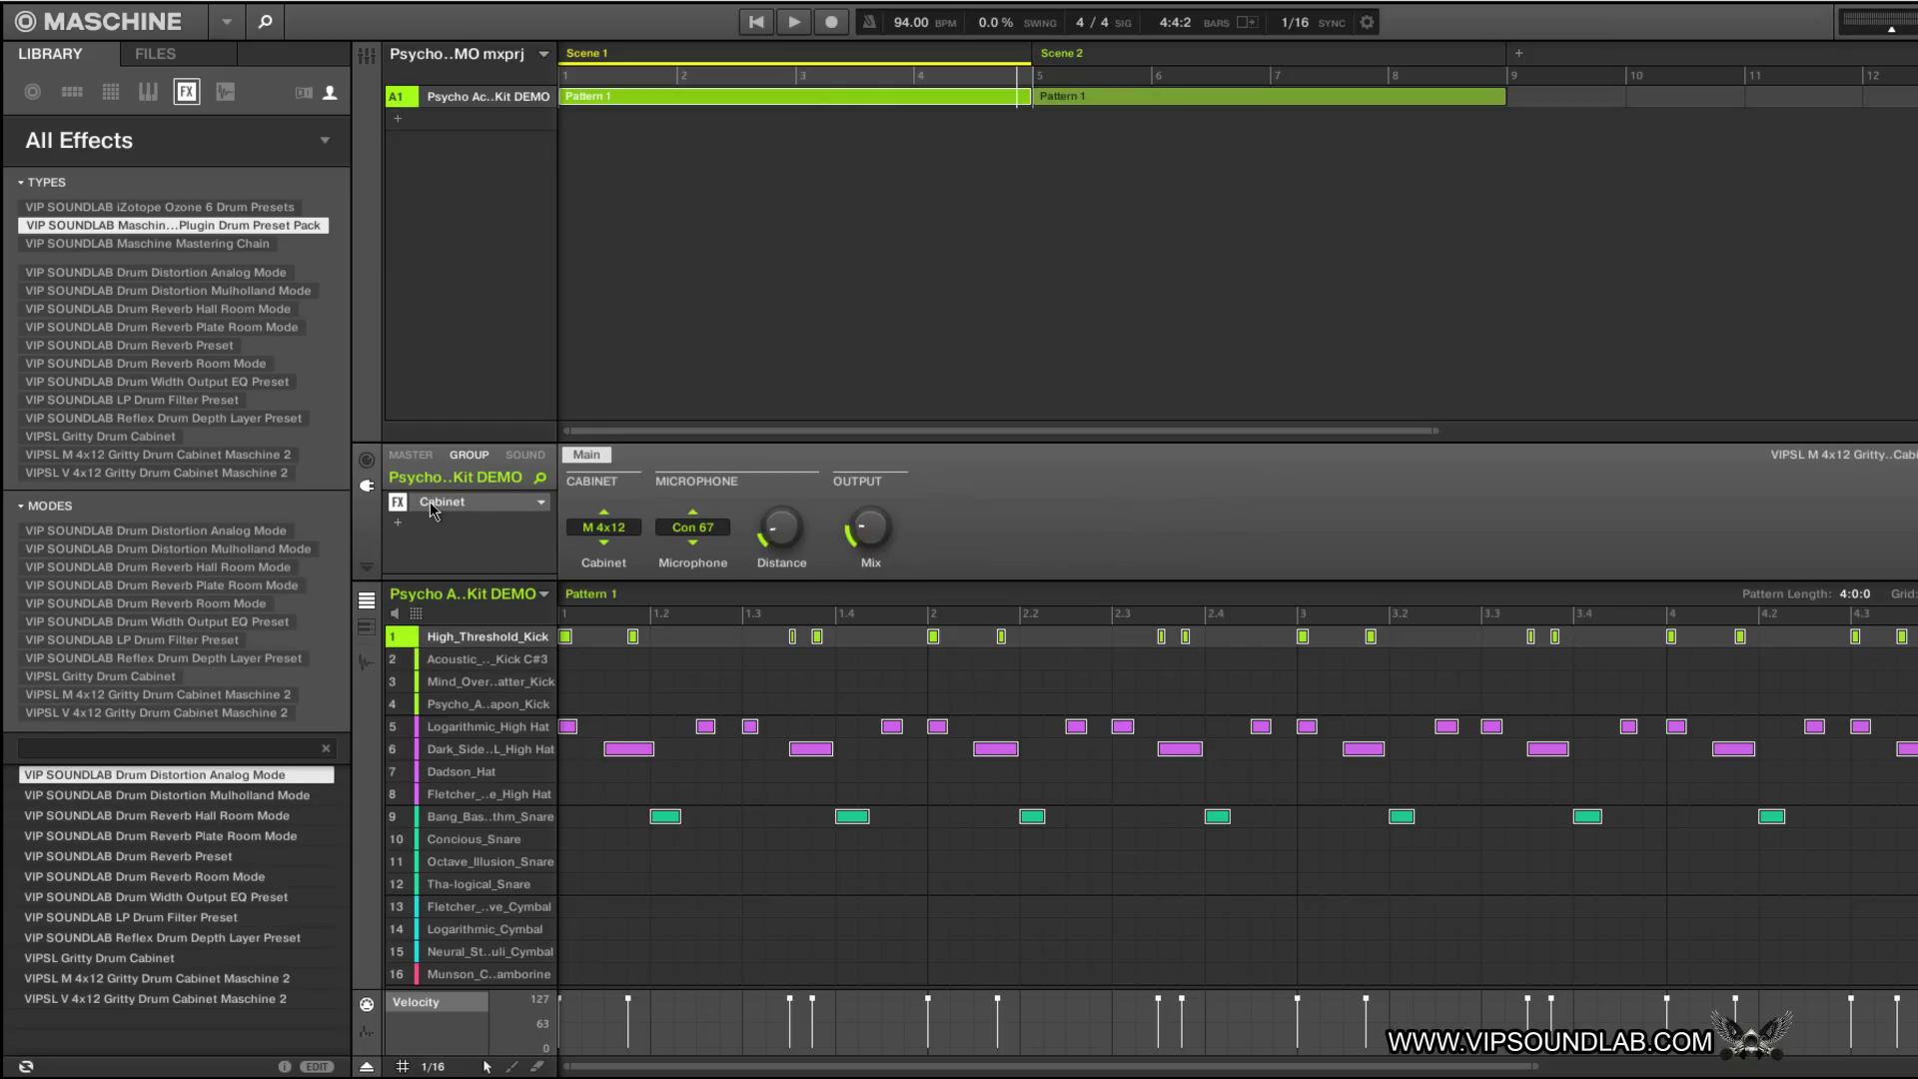
{"action": "left_click", "coordinate": [756, 22]}
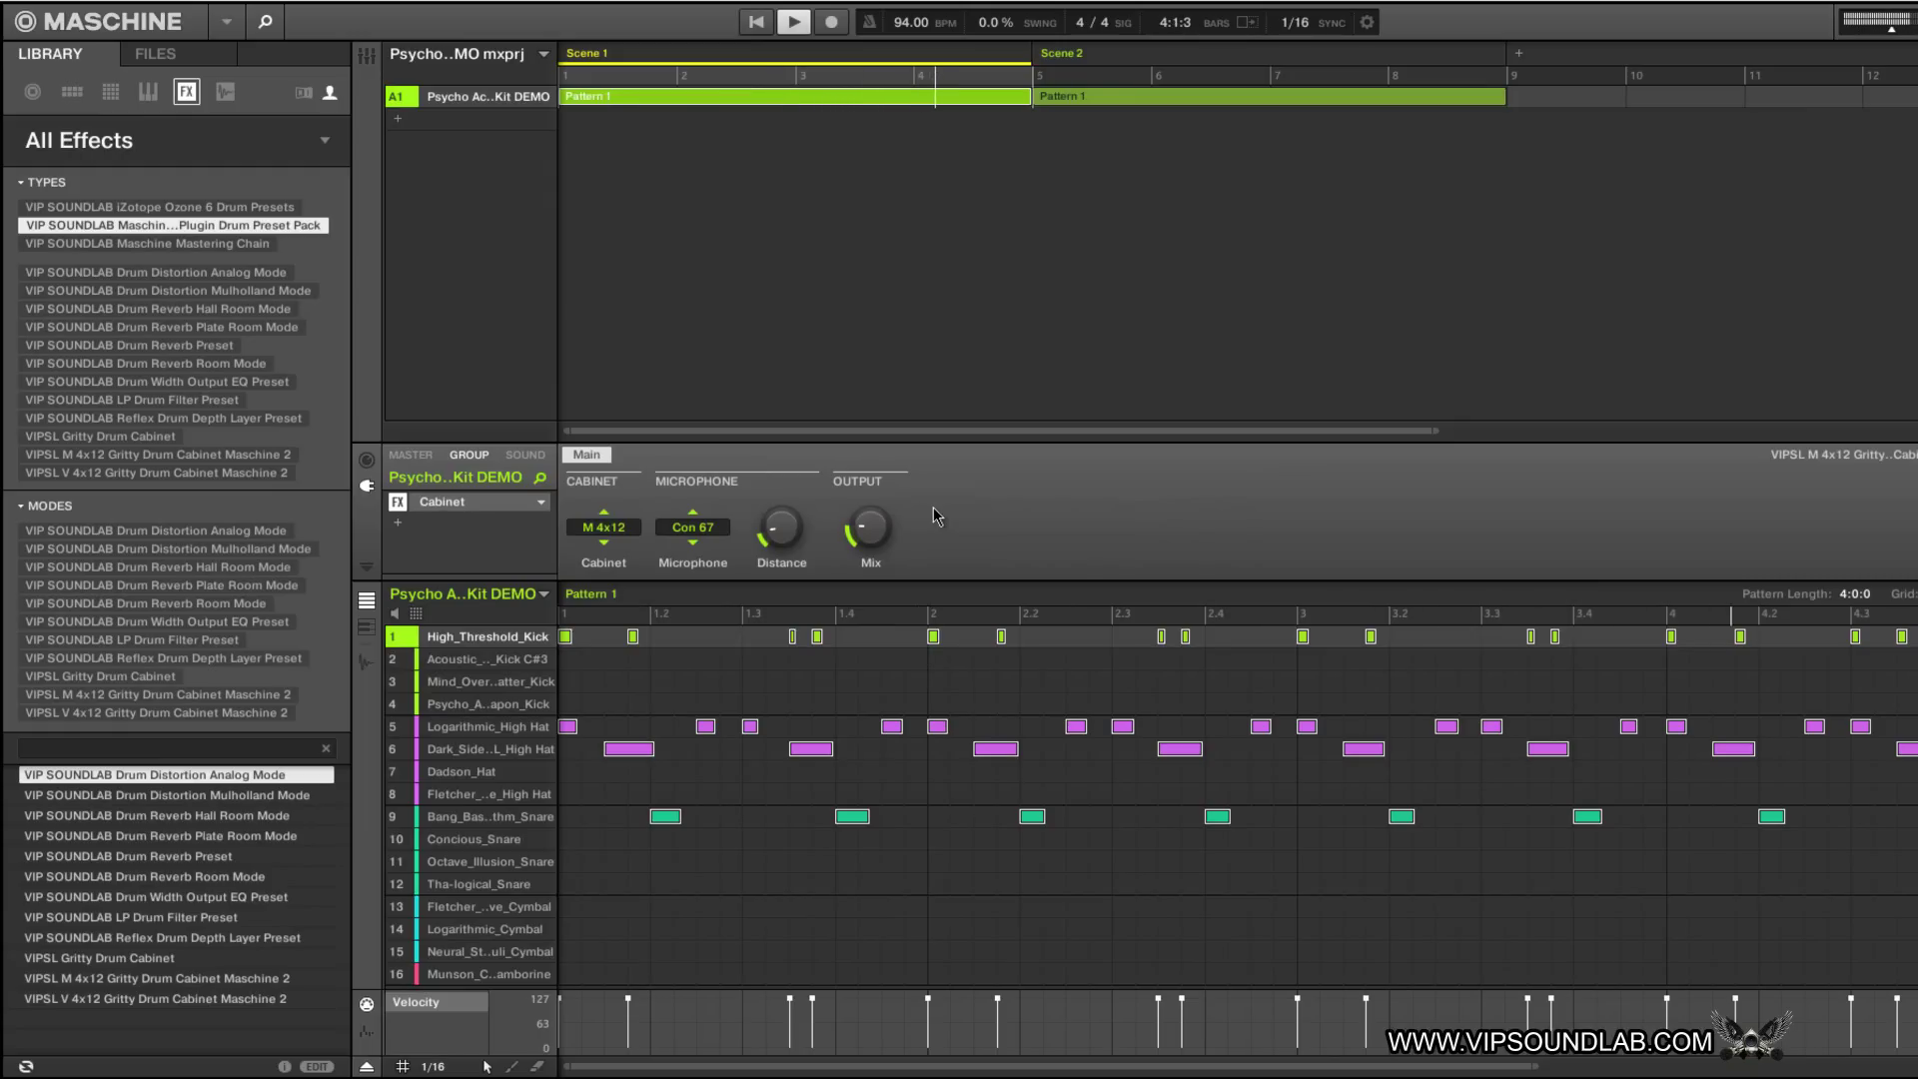
{"action": "left_click_drag", "start_coordinate": [807, 525], "coordinate": [869, 538]}
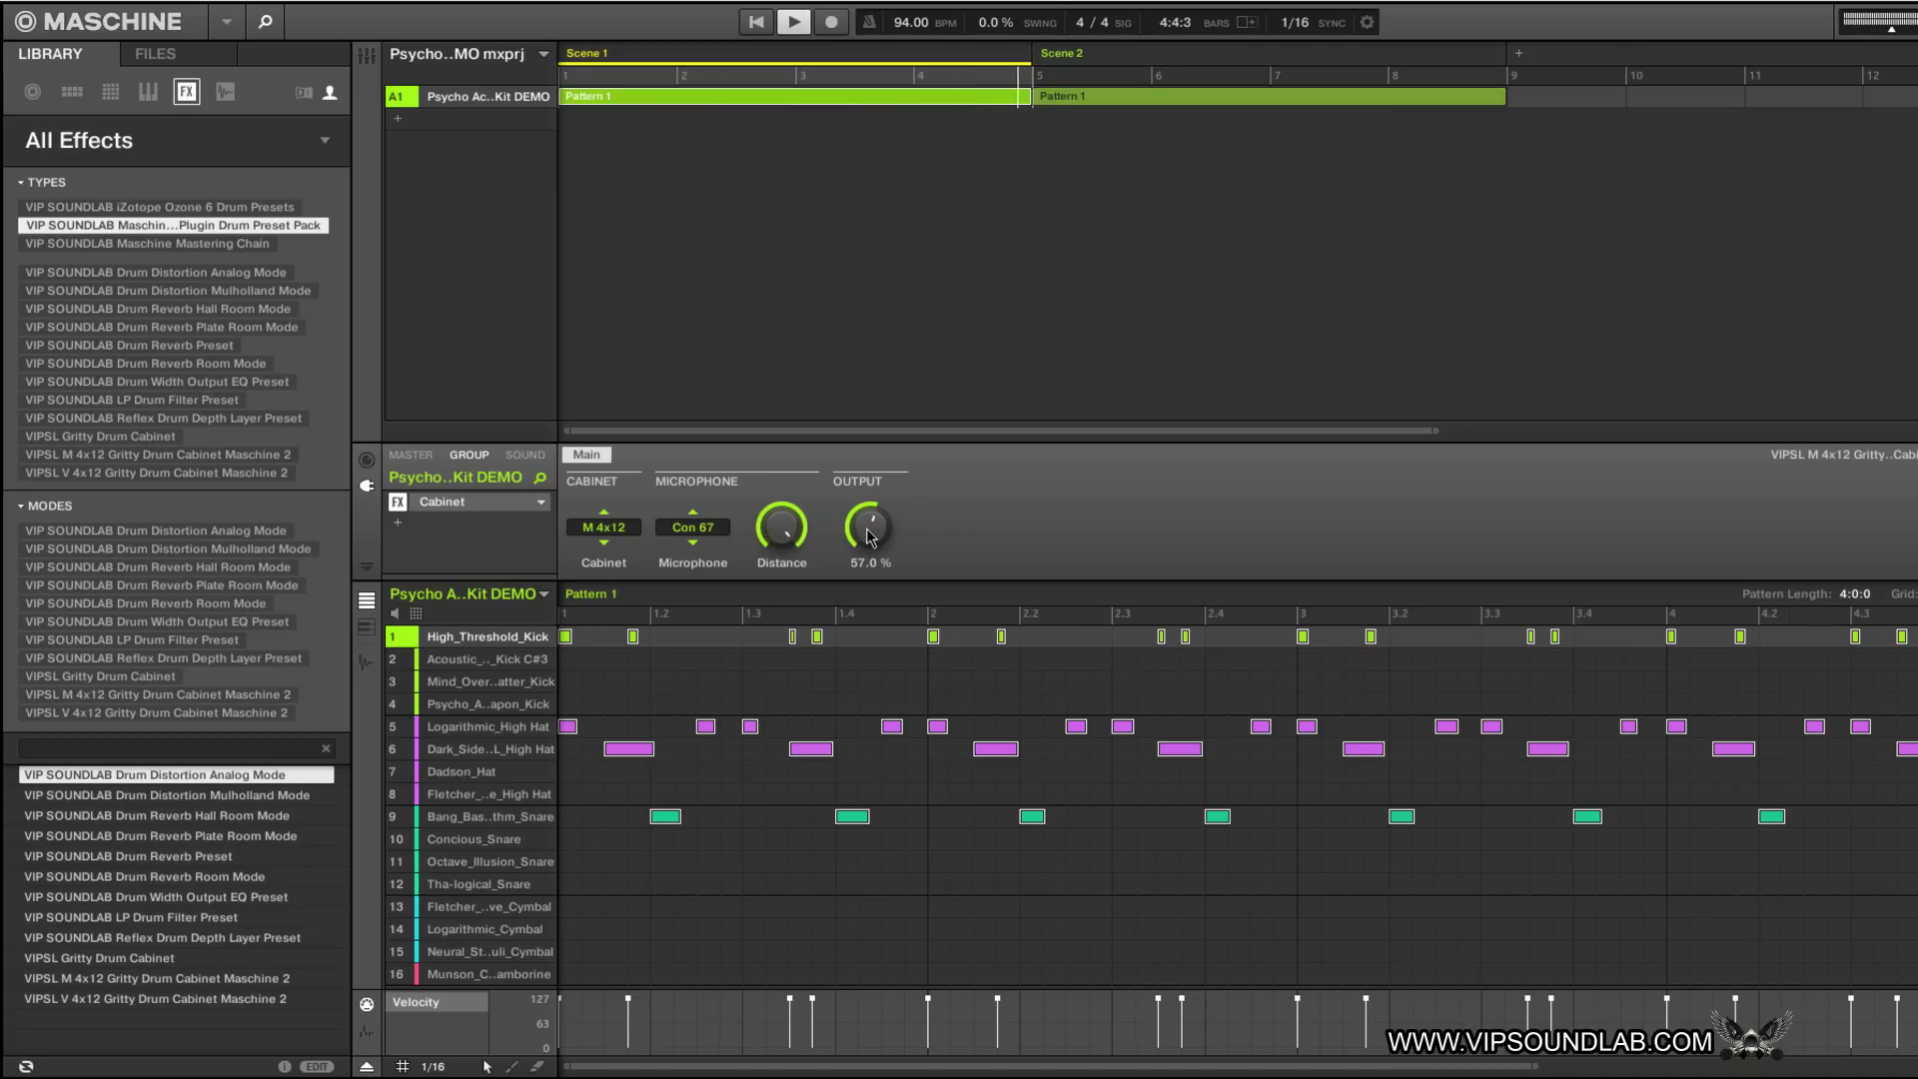
{"action": "left_click_drag", "start_coordinate": [870, 538], "coordinate": [780, 537]}
Step: Set the cabinet's microphone to Ribbon 121, view the cabinet models without changing the Mod. 4x12, and stop playback
{"action": "left_click", "coordinate": [692, 526]}
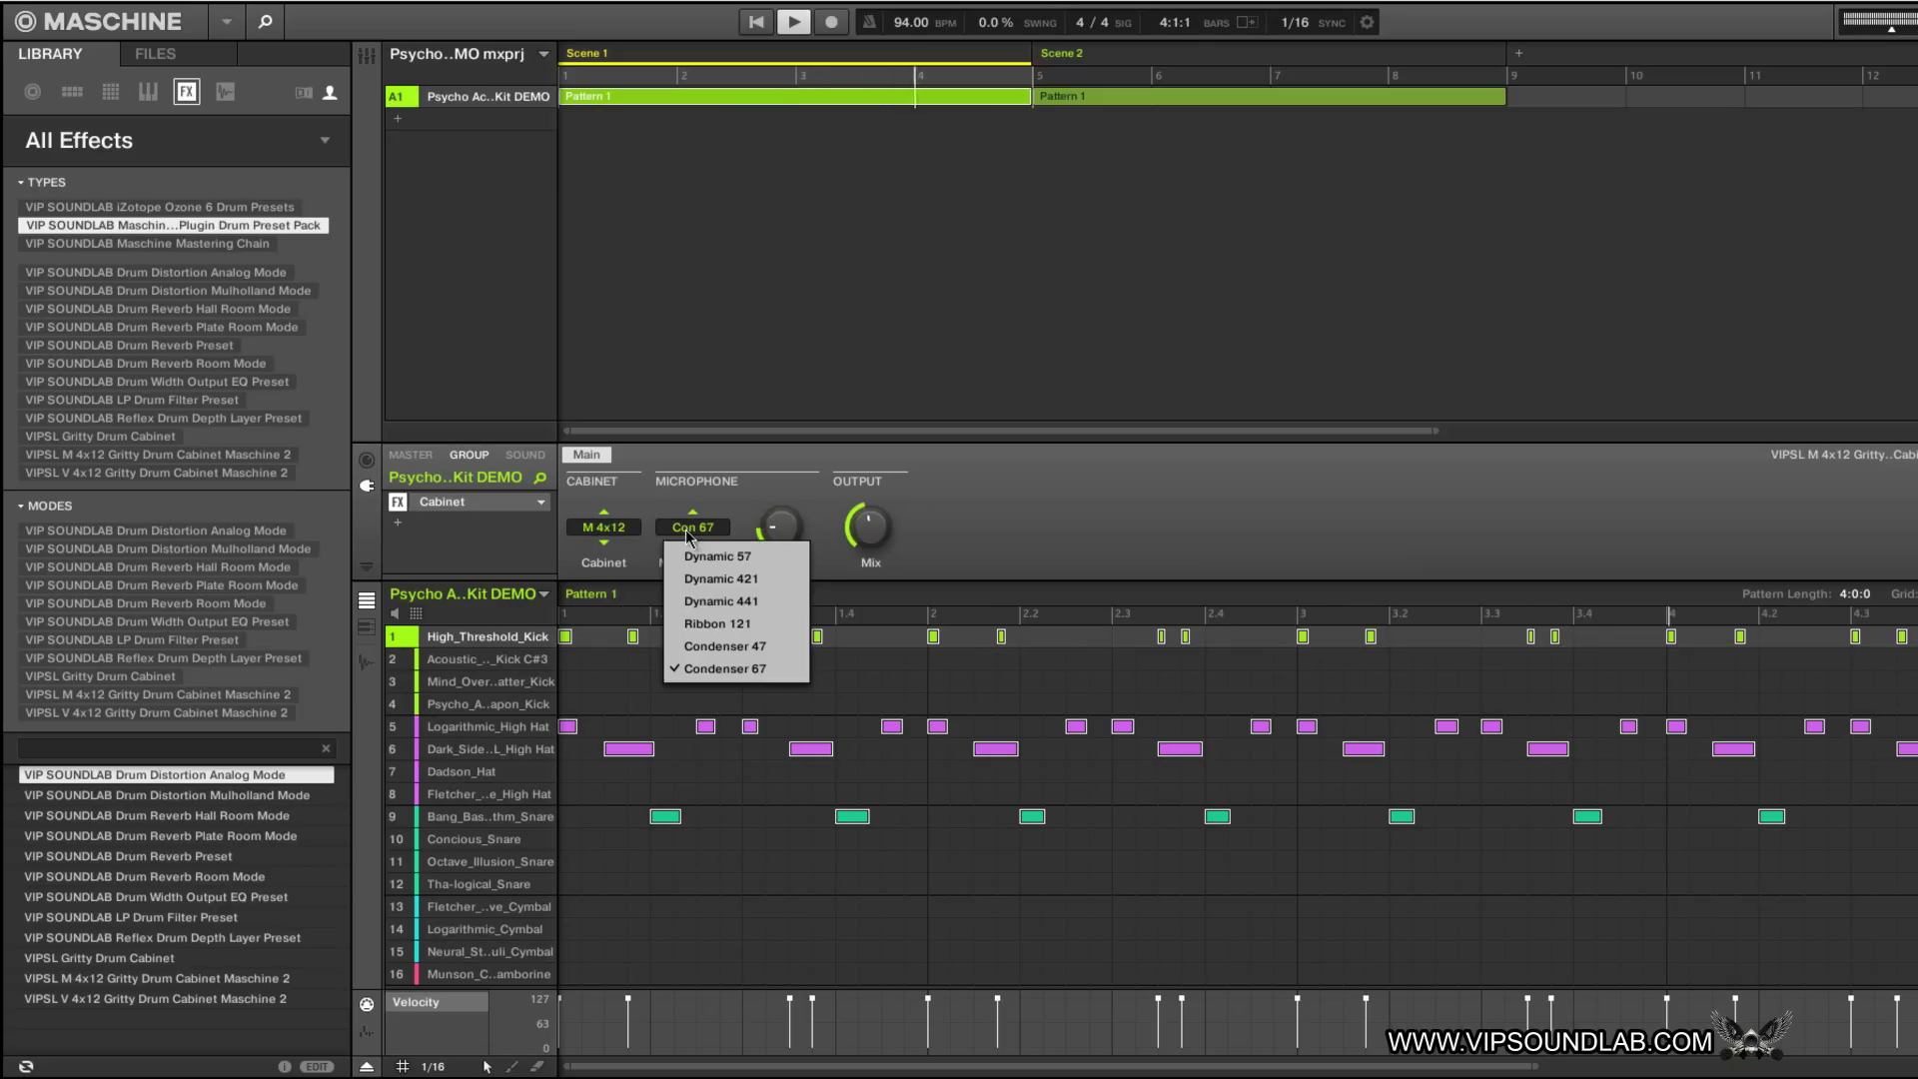
{"action": "left_click", "coordinate": [712, 629]}
{"action": "mouse_move", "coordinate": [785, 532]}
{"action": "left_click_drag", "start_coordinate": [786, 533], "coordinate": [787, 533]}
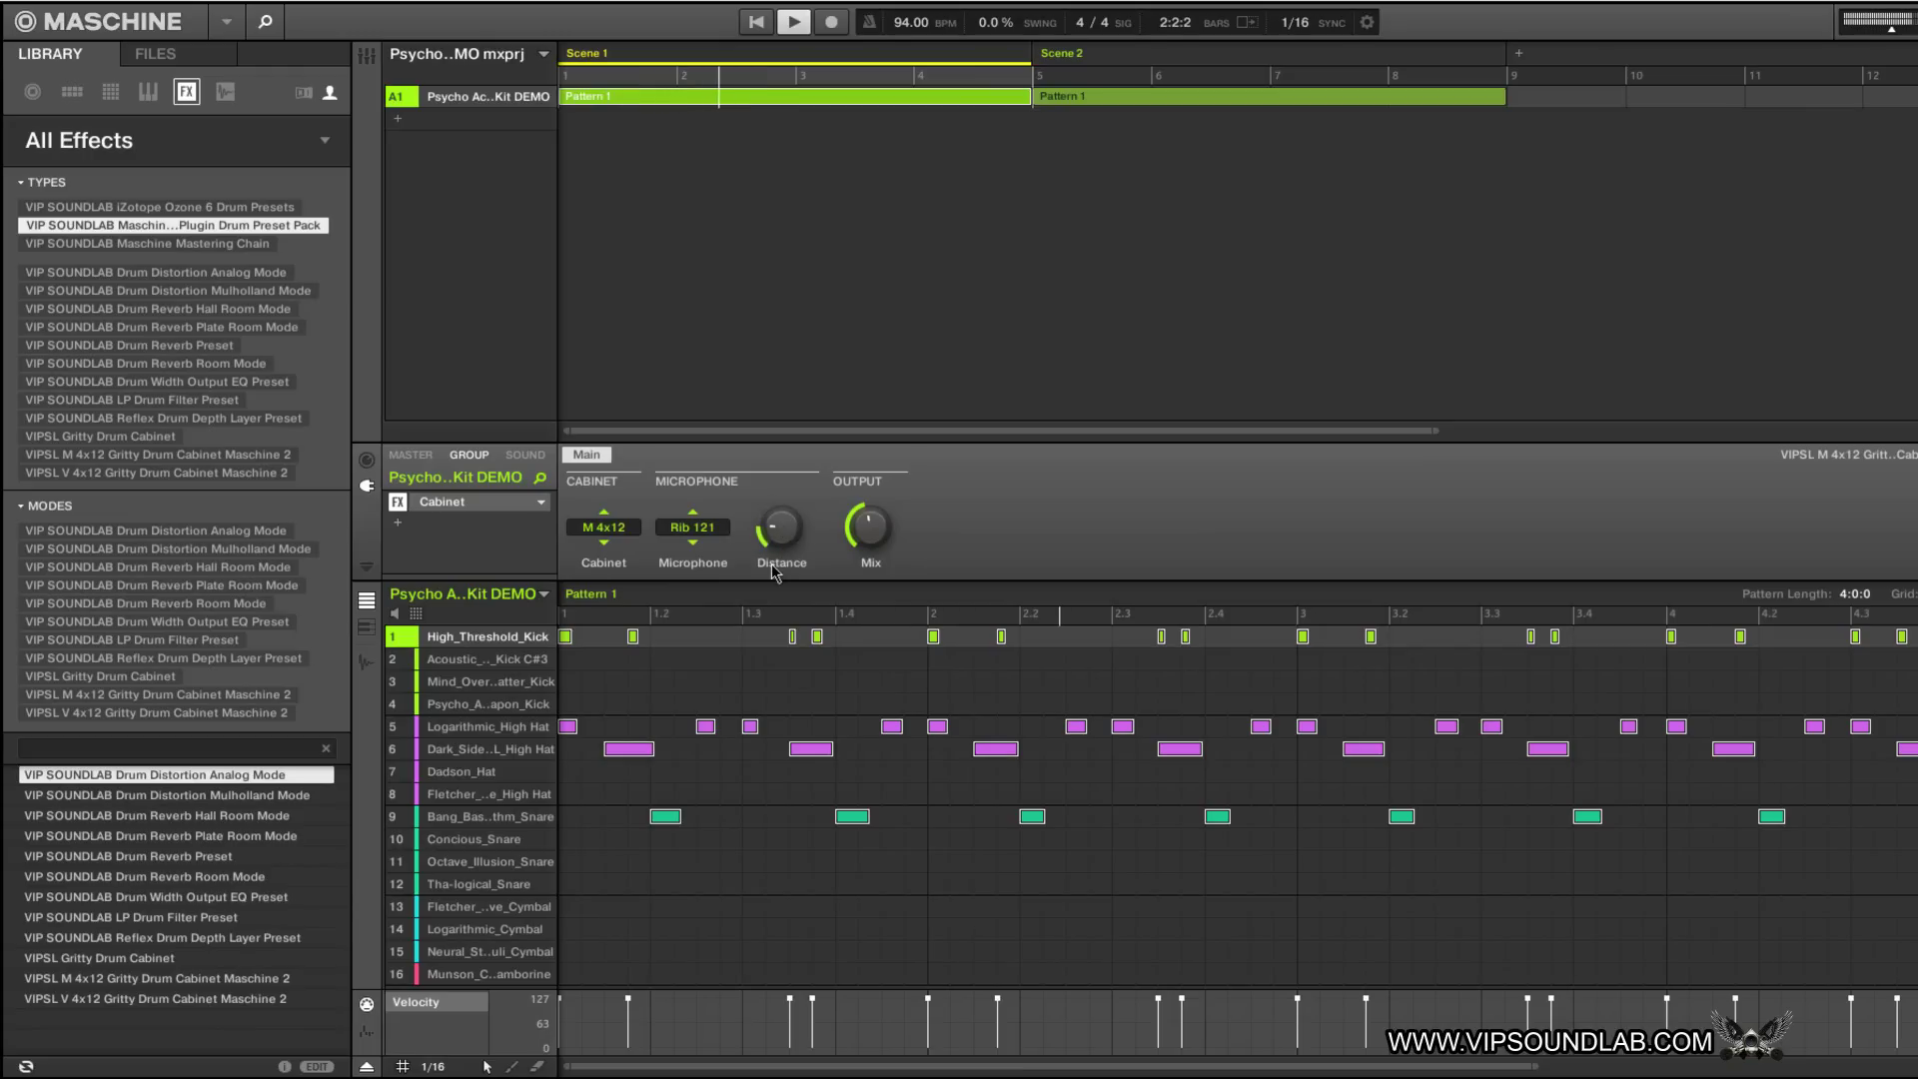
{"action": "left_click", "coordinate": [618, 528]}
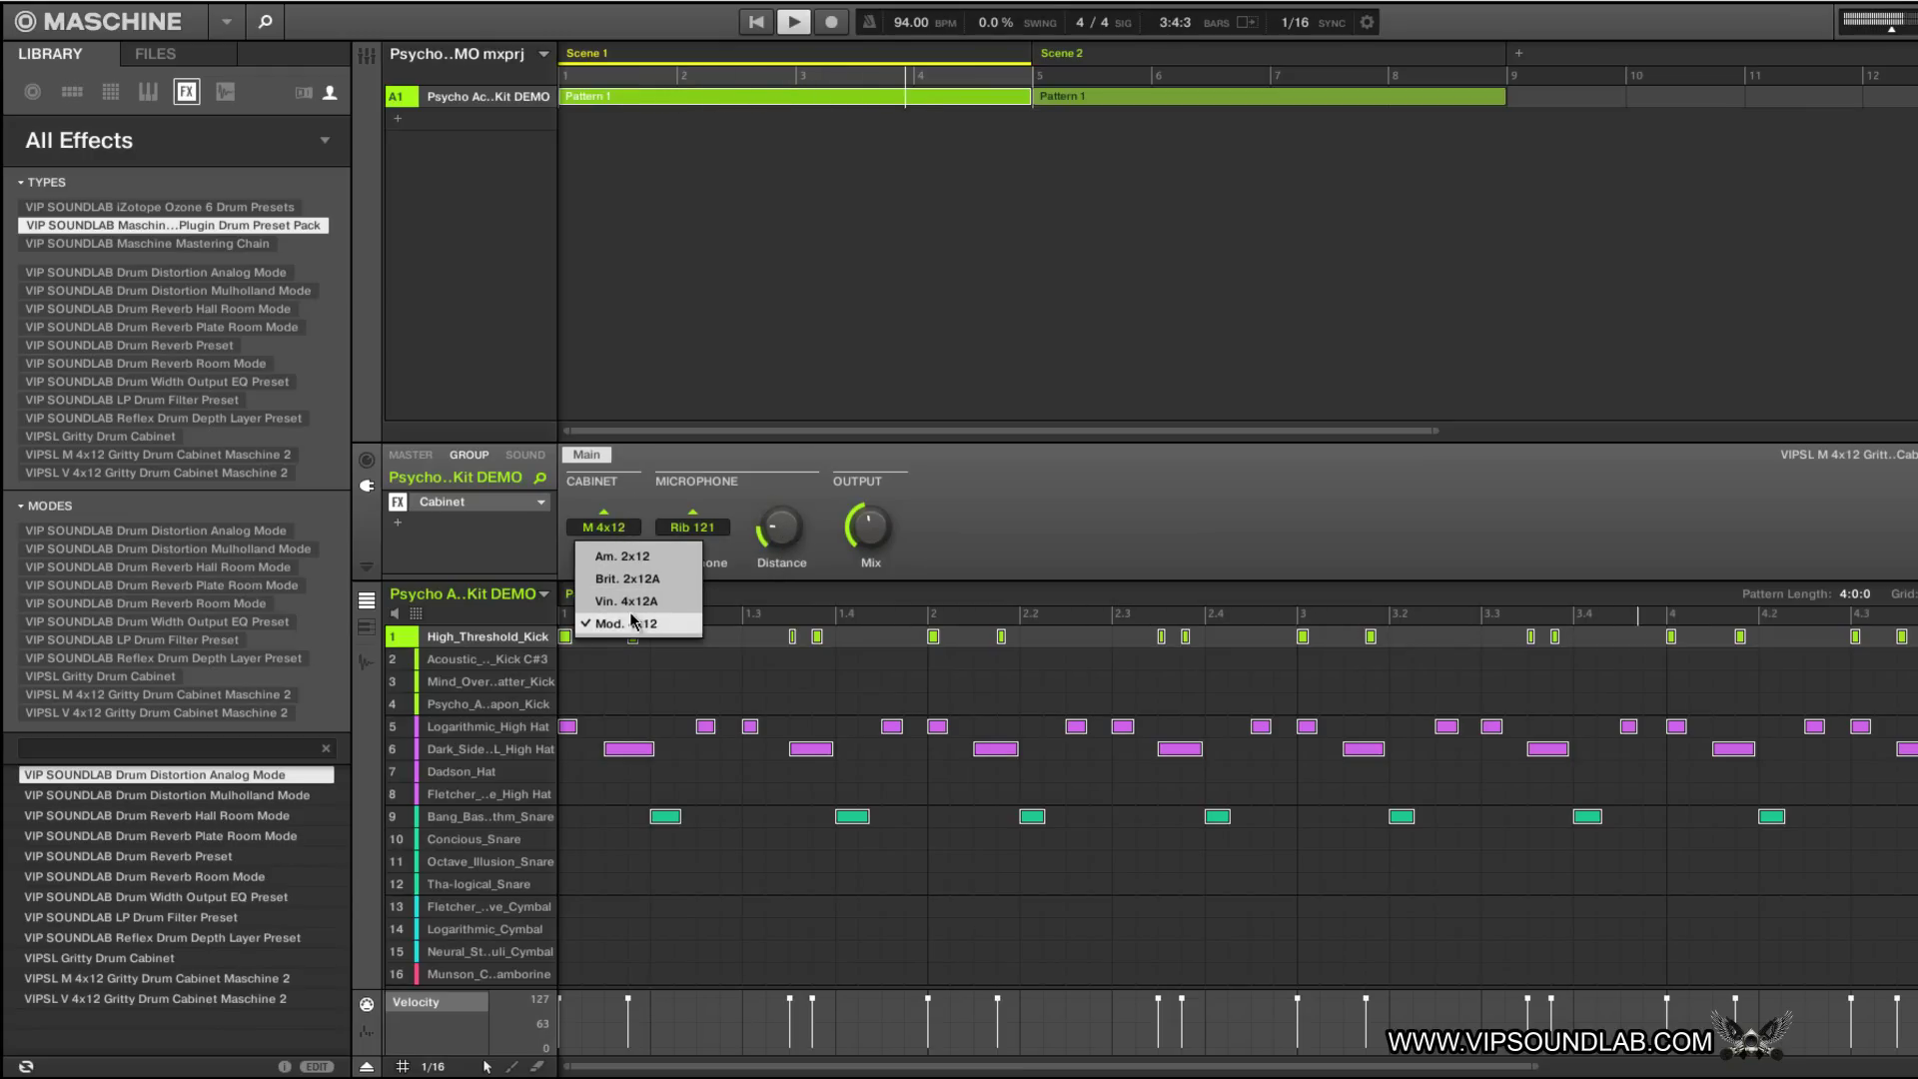
{"action": "left_click", "coordinate": [925, 526]}
{"action": "left_click", "coordinate": [793, 24]}
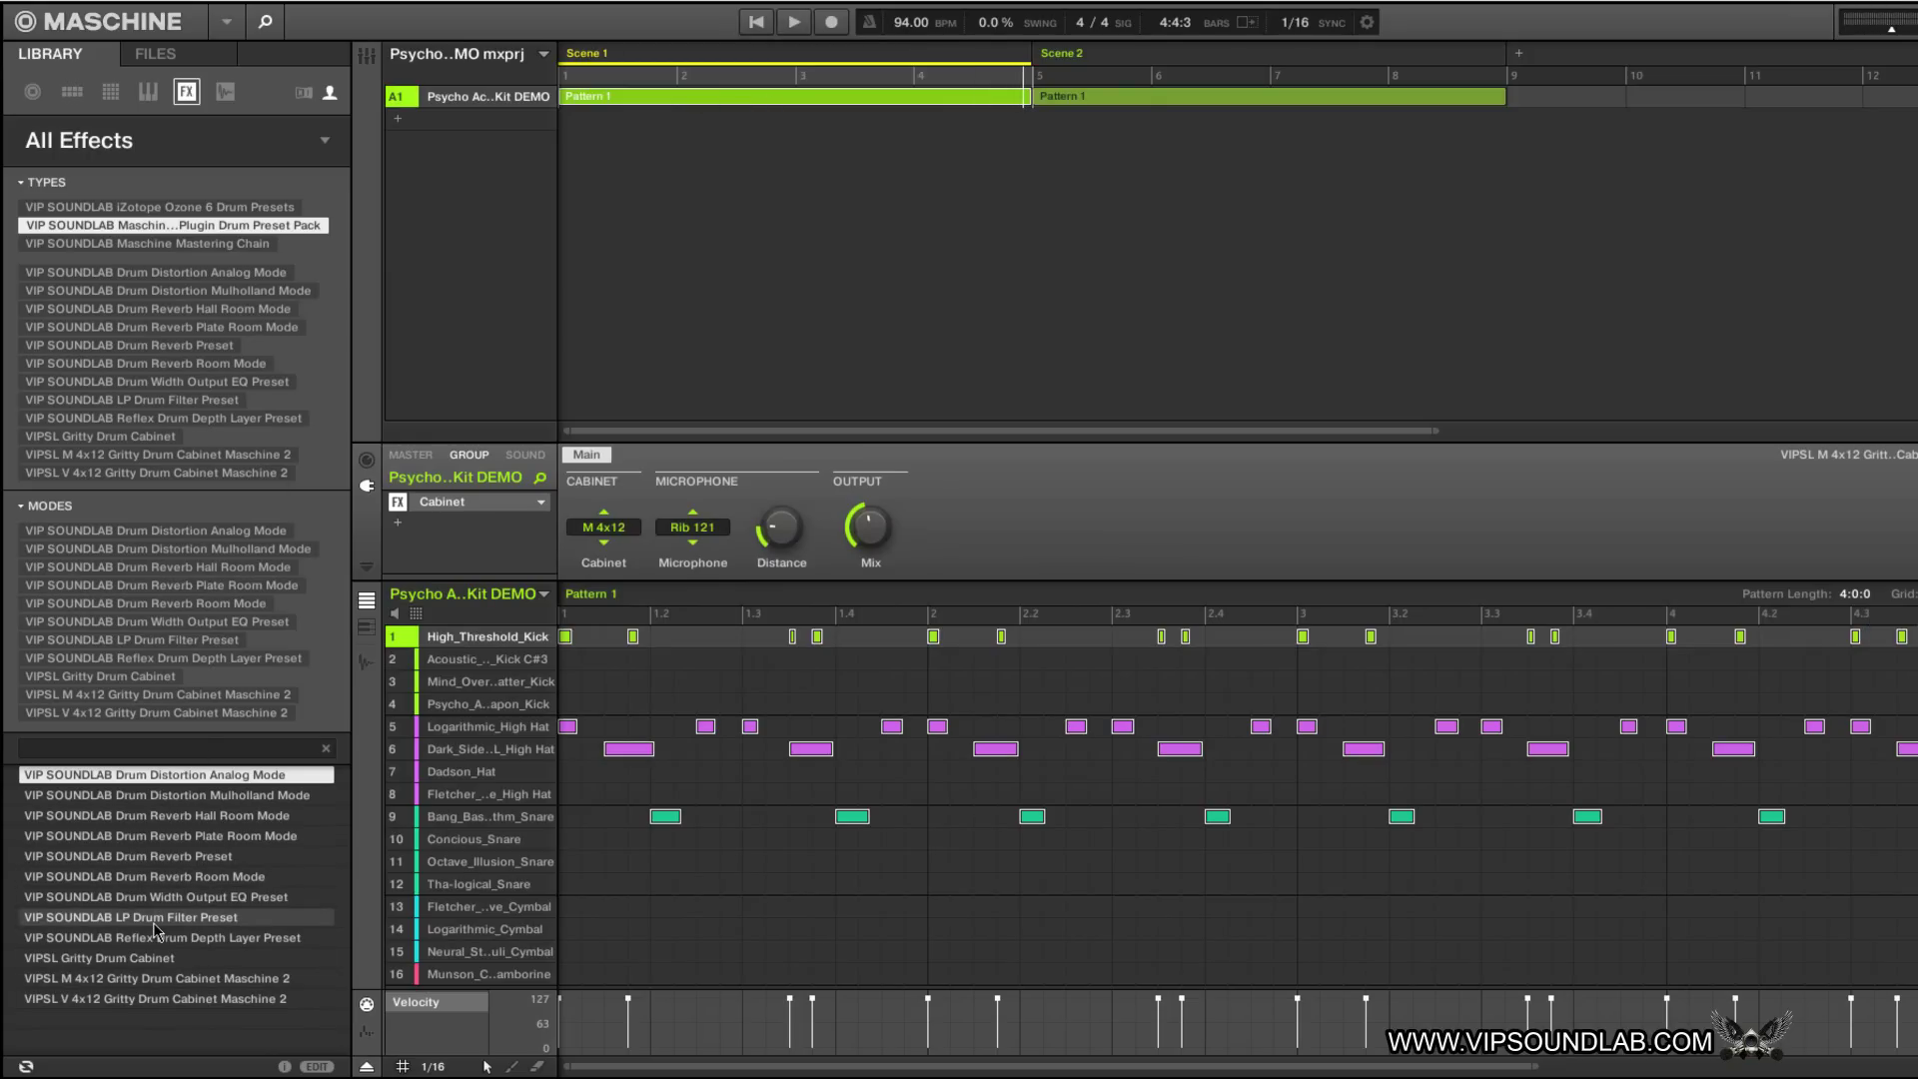
Step: Replace the cabinet with the VIP SOUNDLAB LP Drum Filter Preset, play the beat, and audition Notch, BP and HP modes before returning to LP
{"action": "left_click_drag", "start_coordinate": [154, 921], "coordinate": [470, 504]}
{"action": "left_click", "coordinate": [756, 22]}
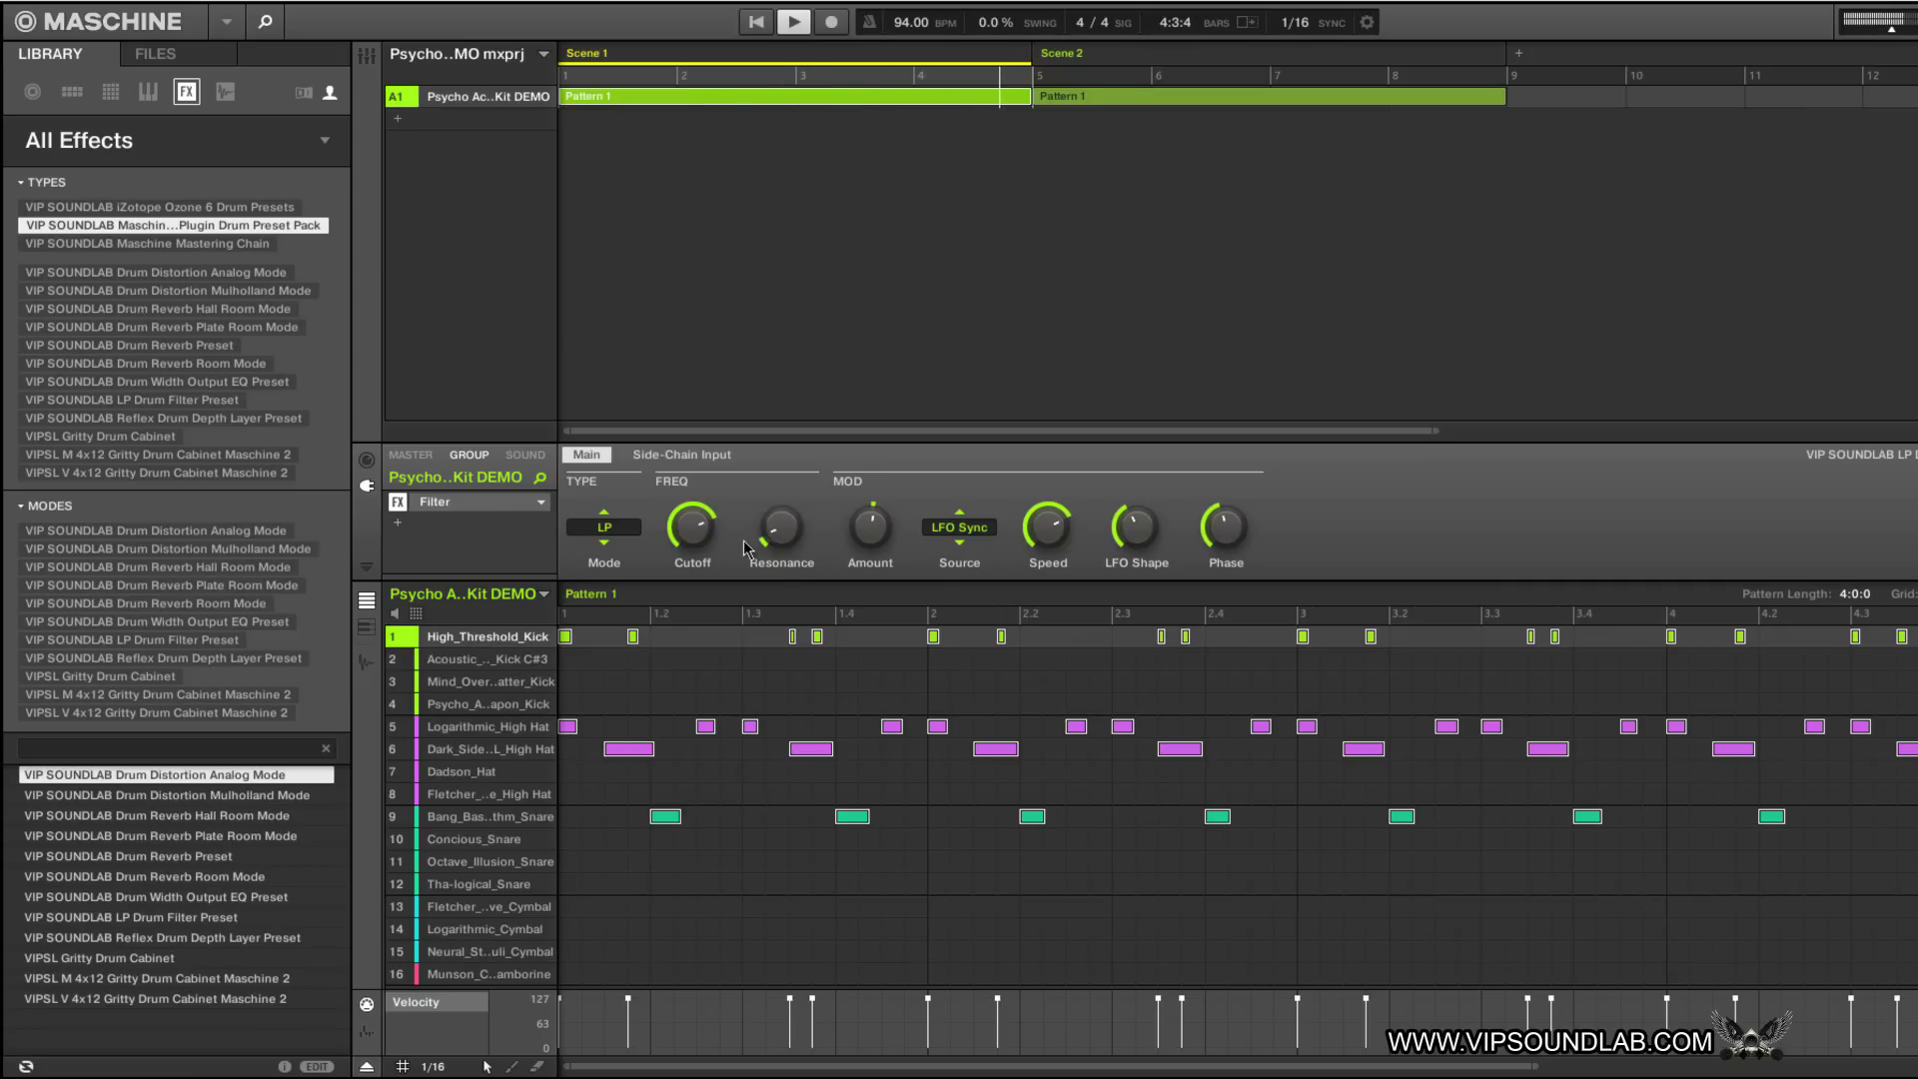
{"action": "left_click", "coordinate": [600, 529]}
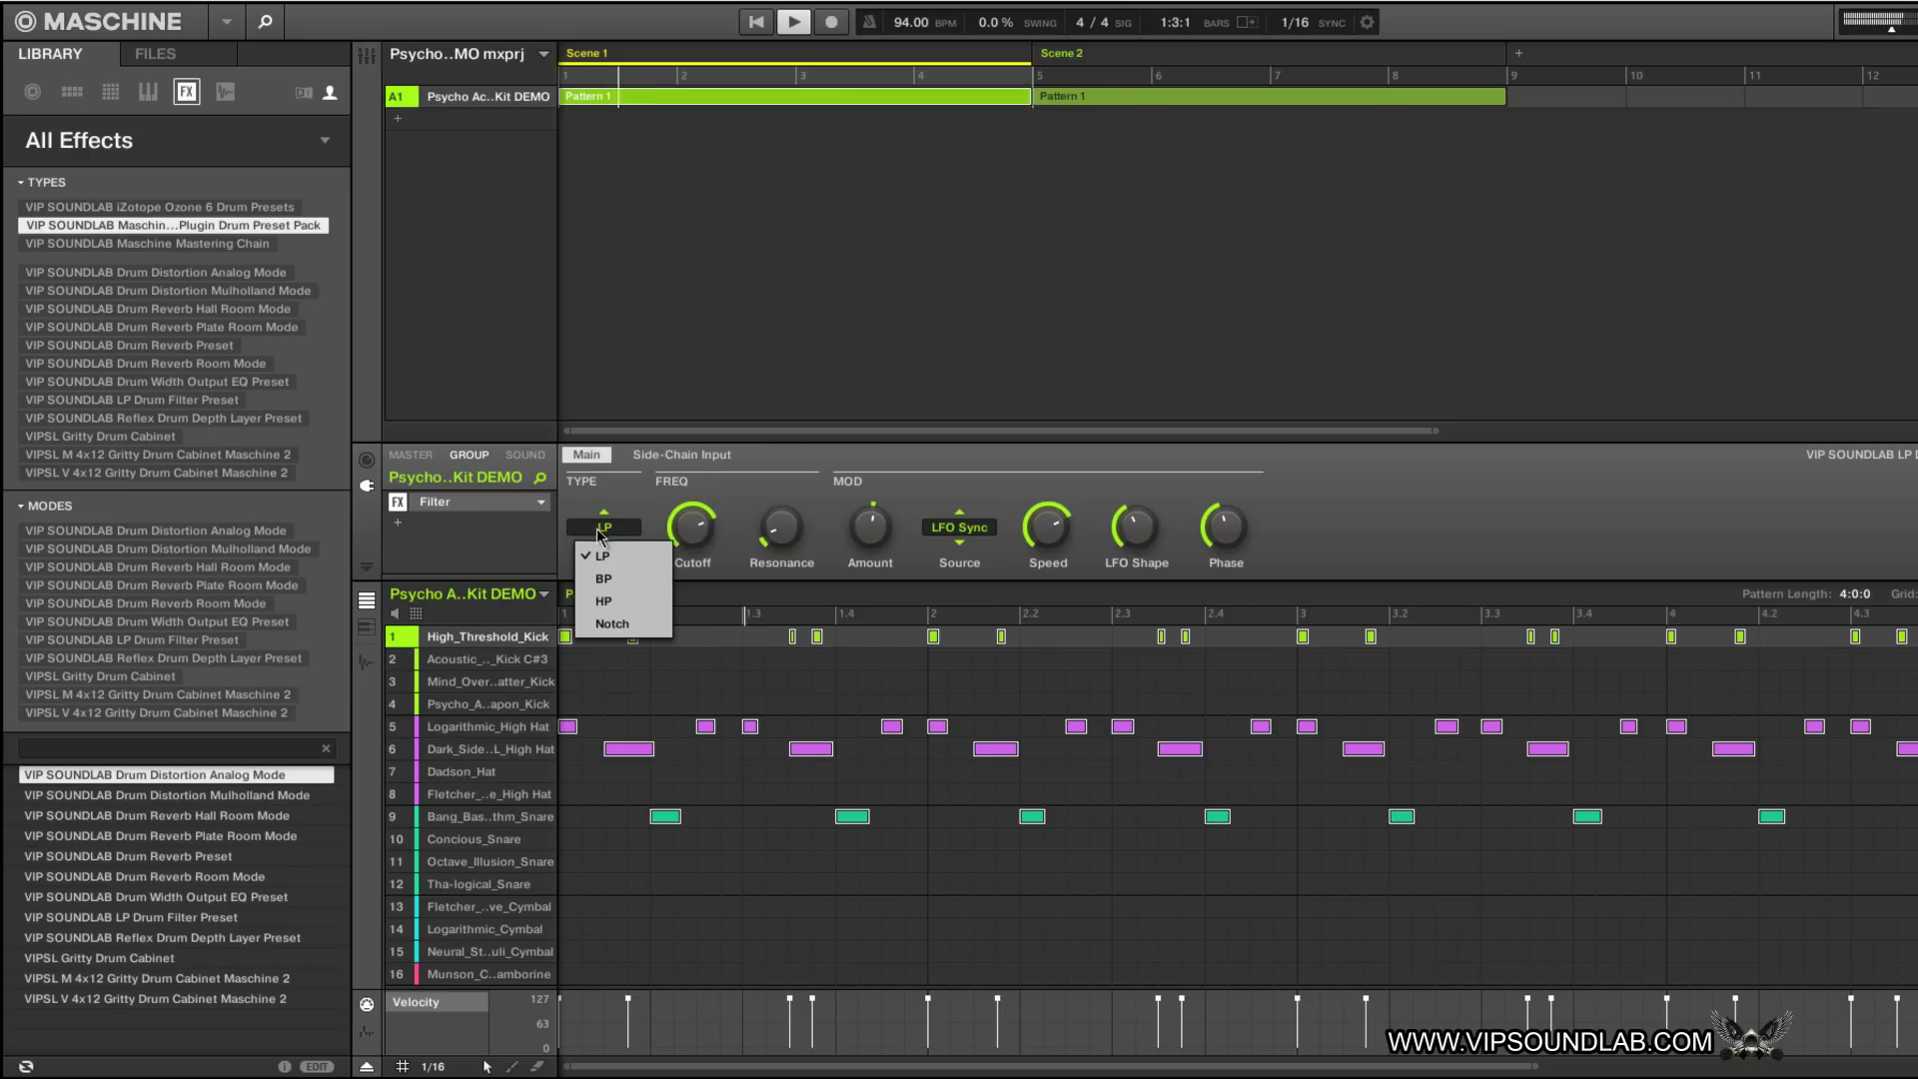
{"action": "left_click", "coordinate": [616, 623]}
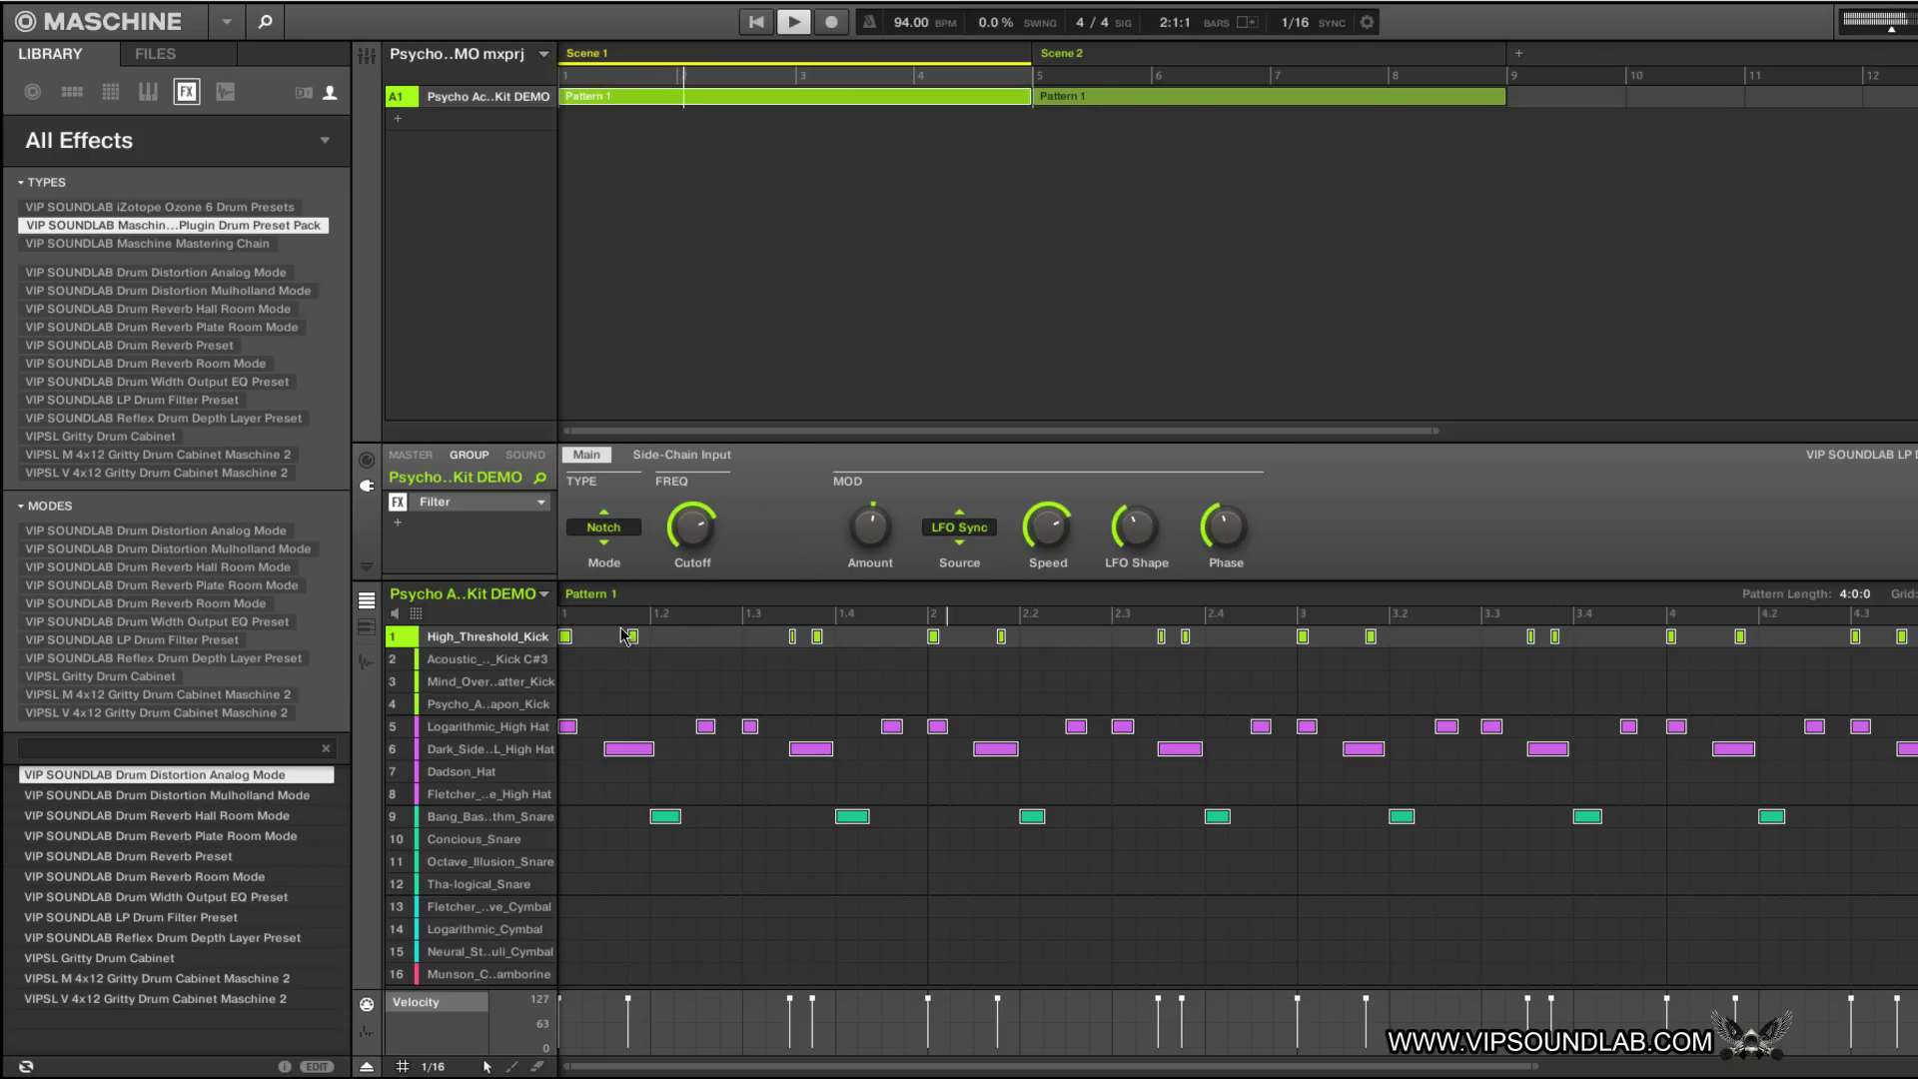
{"action": "left_click", "coordinate": [602, 529]}
{"action": "left_click", "coordinate": [605, 578]}
{"action": "left_click", "coordinate": [605, 529]}
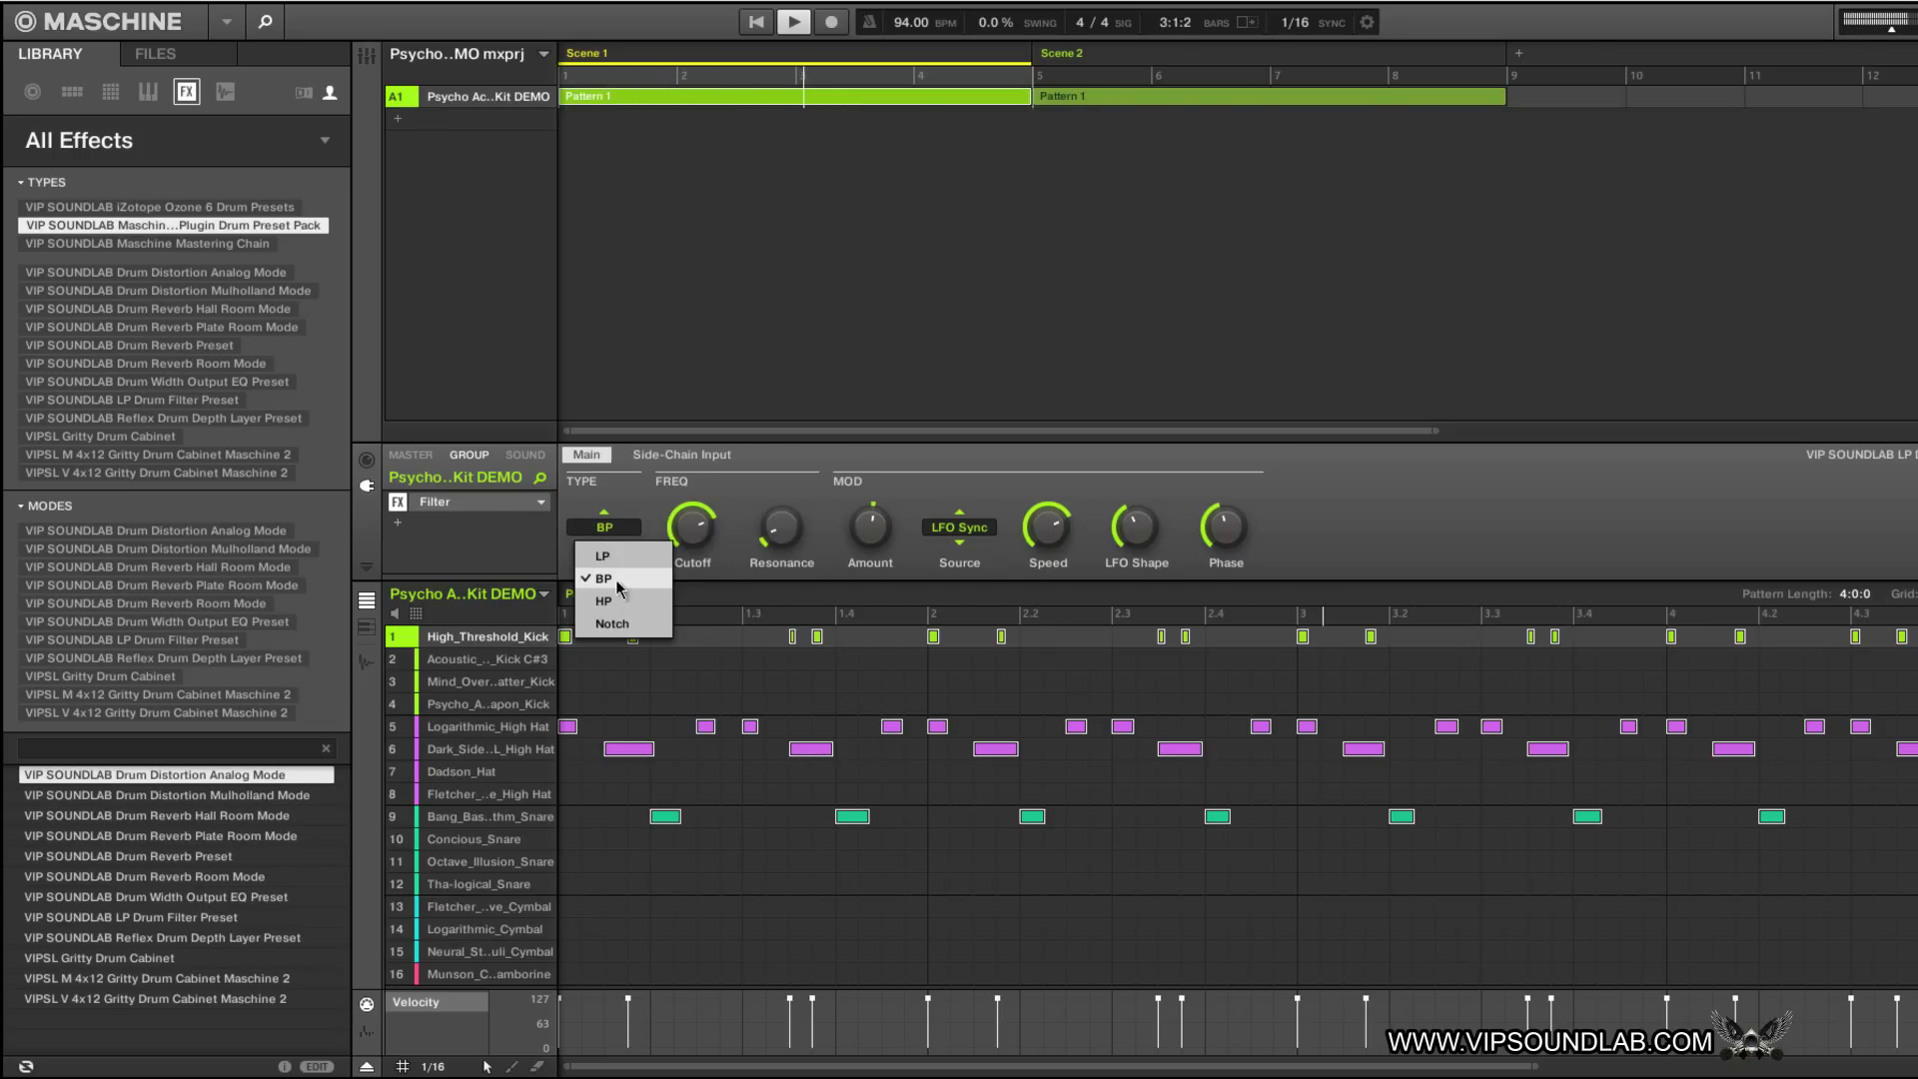
{"action": "left_click", "coordinate": [614, 601]}
{"action": "left_click", "coordinate": [612, 530]}
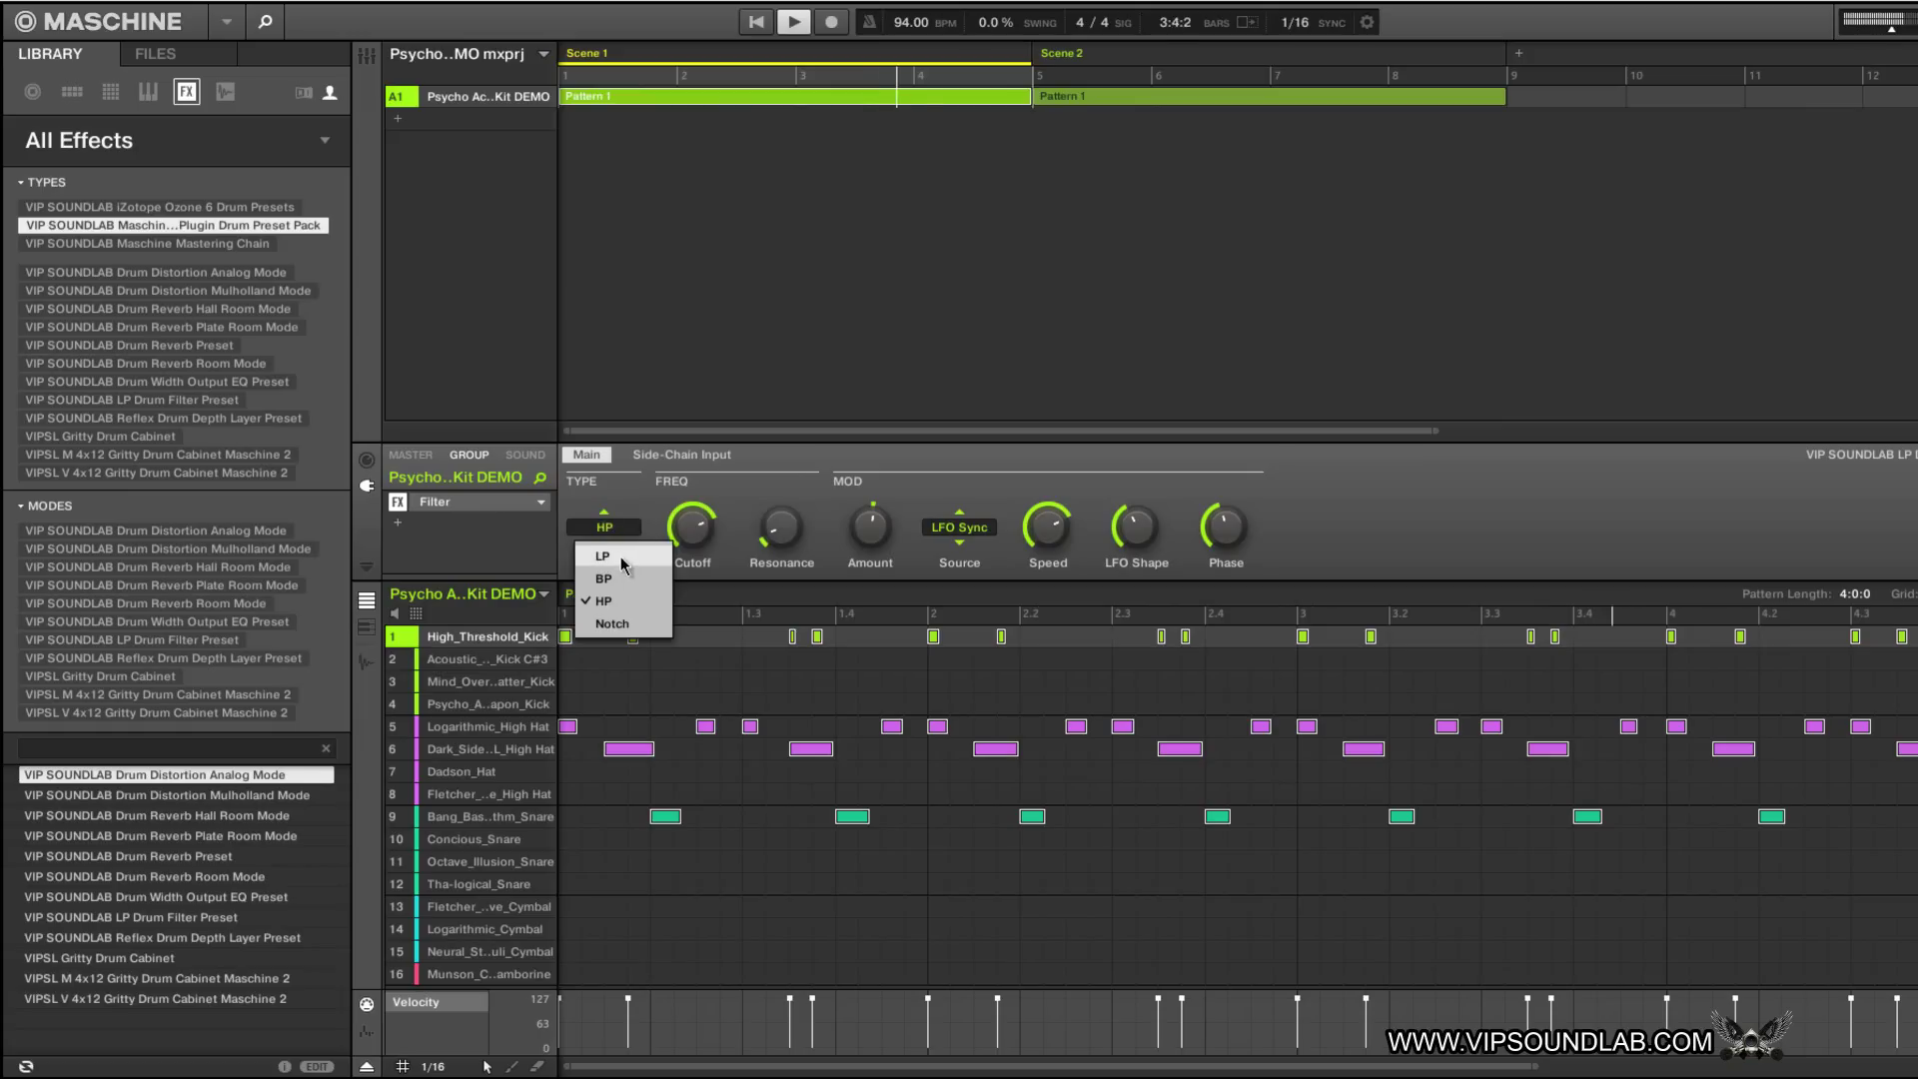
{"action": "left_click", "coordinate": [620, 559]}
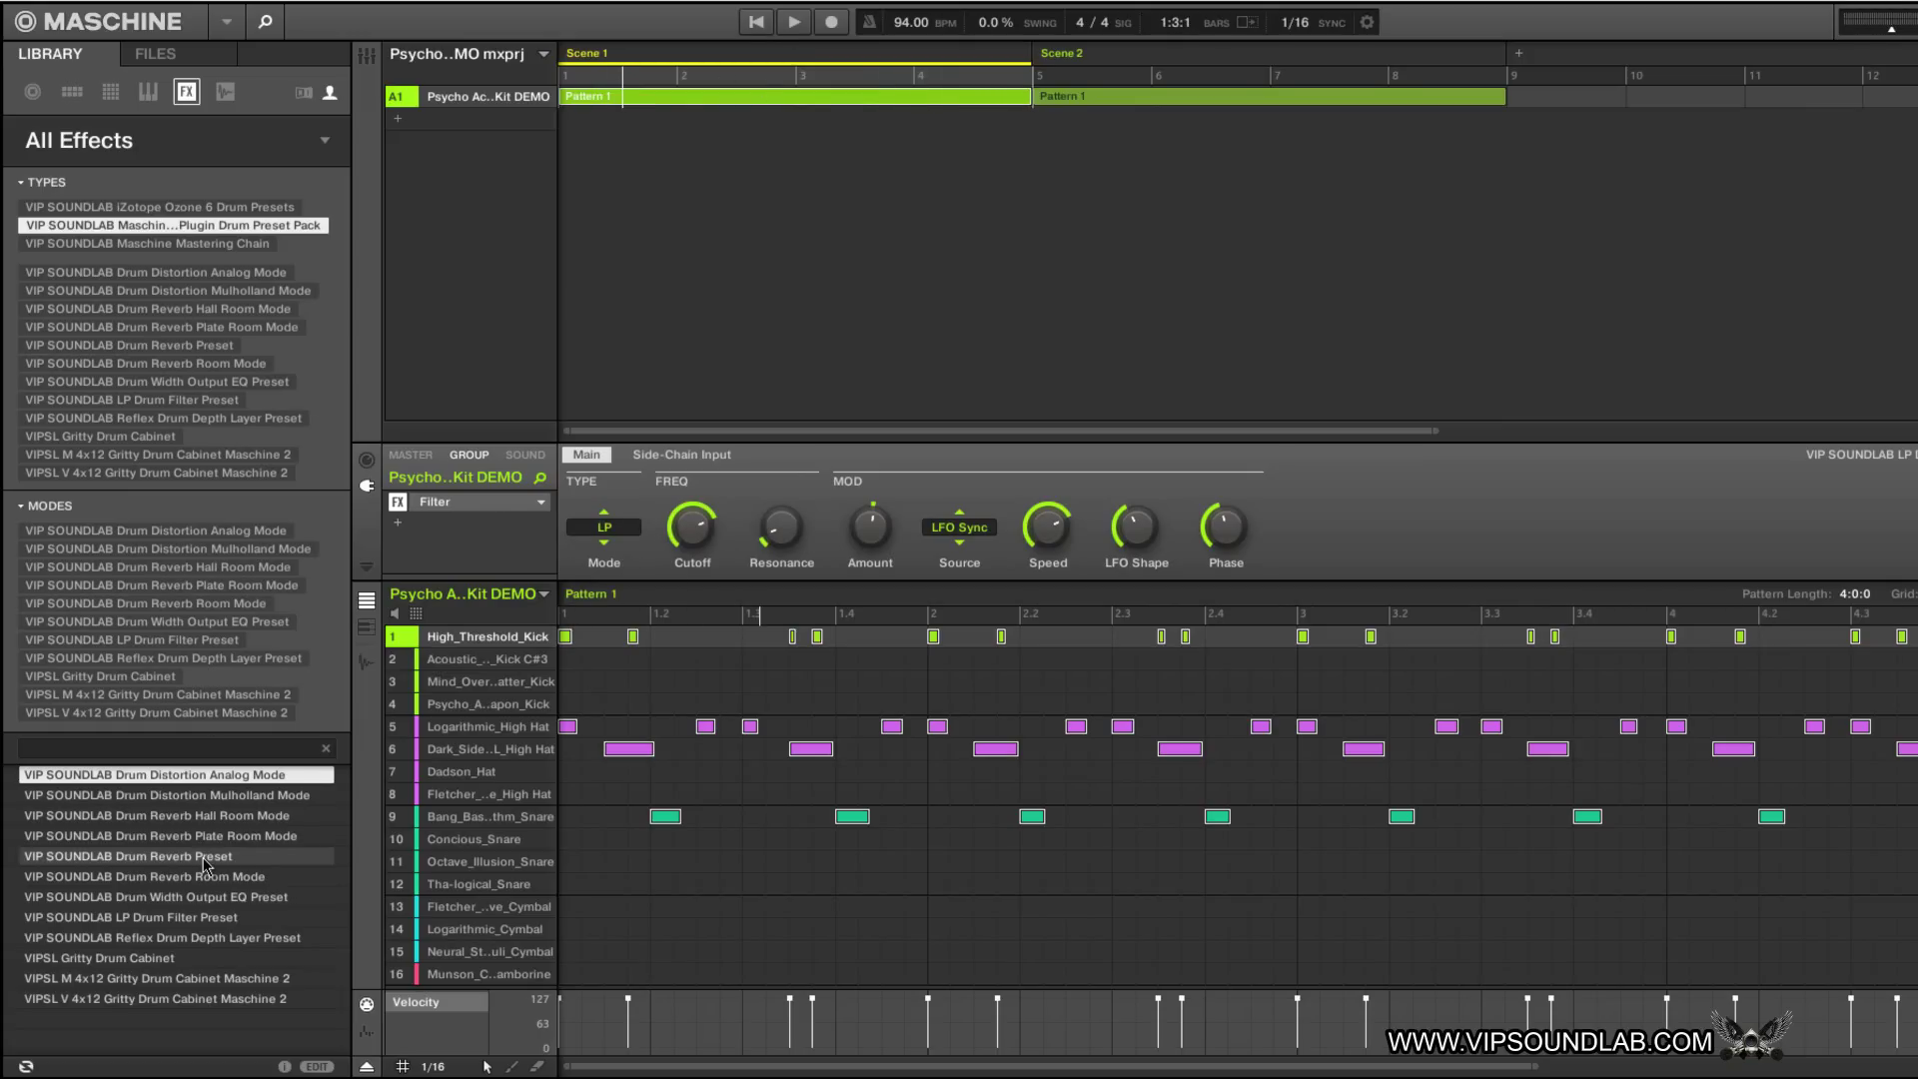
Step: Replace the filter with the VIP SOUNDLAB Reflex Drum Depth Layer Preset, compare the beat with it bypassed and active, and stop playback
{"action": "left_click_drag", "start_coordinate": [197, 941], "coordinate": [479, 505]}
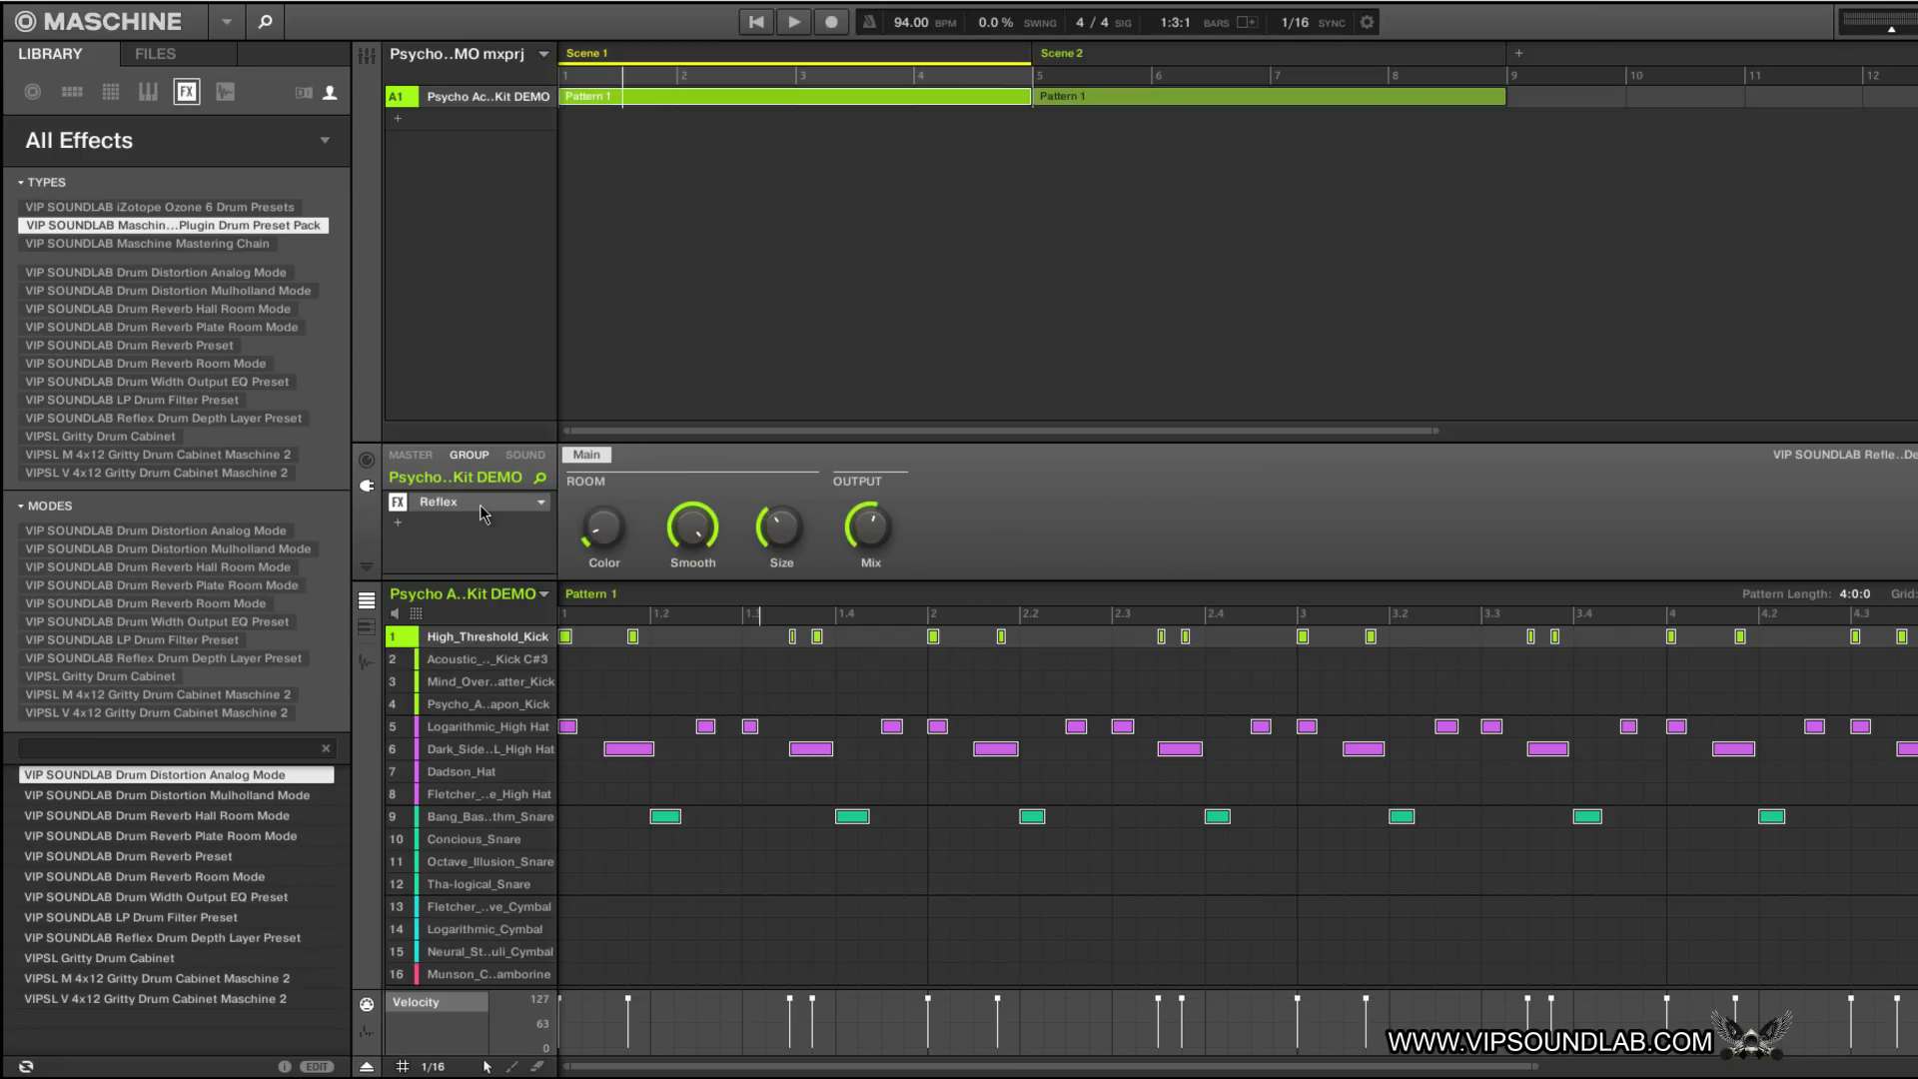
{"action": "left_click", "coordinate": [759, 23]}
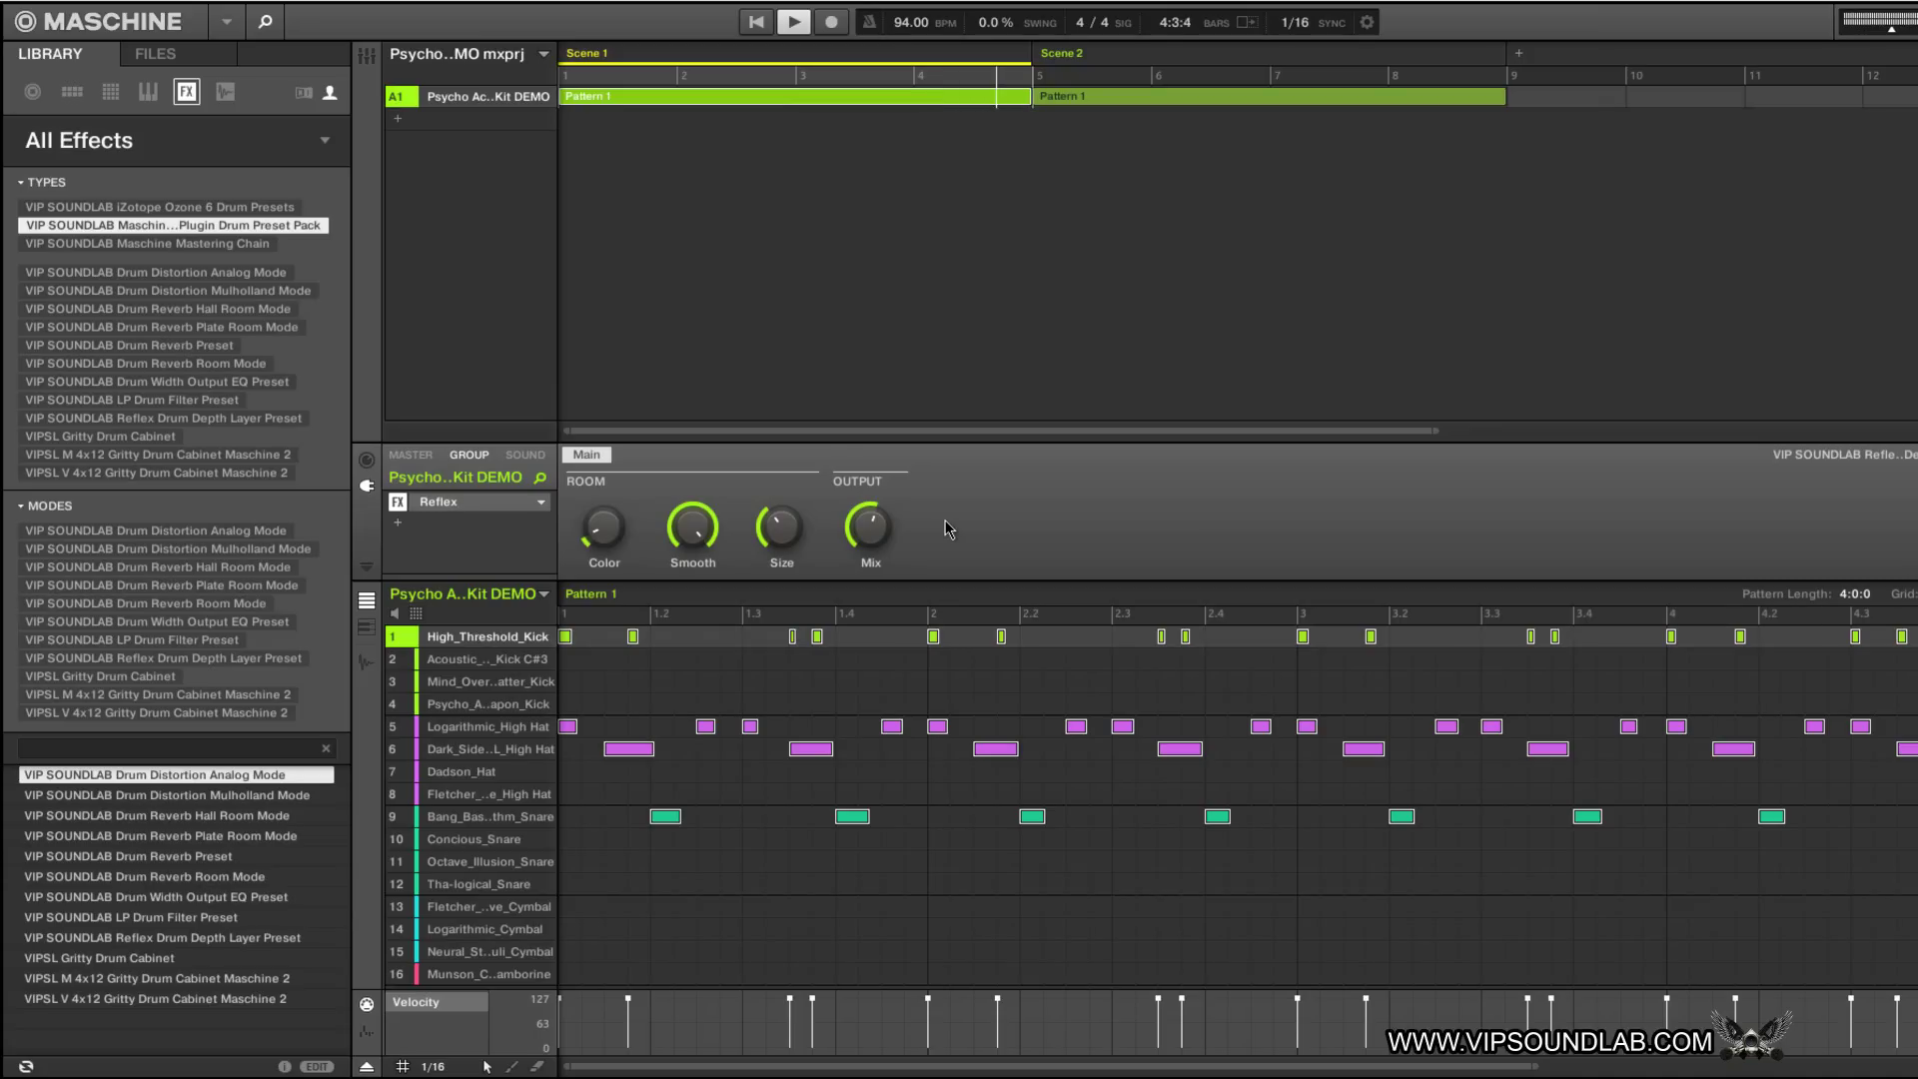
{"action": "left_click", "coordinate": [397, 501]}
{"action": "left_click", "coordinate": [399, 503]}
{"action": "left_click", "coordinate": [792, 26]}
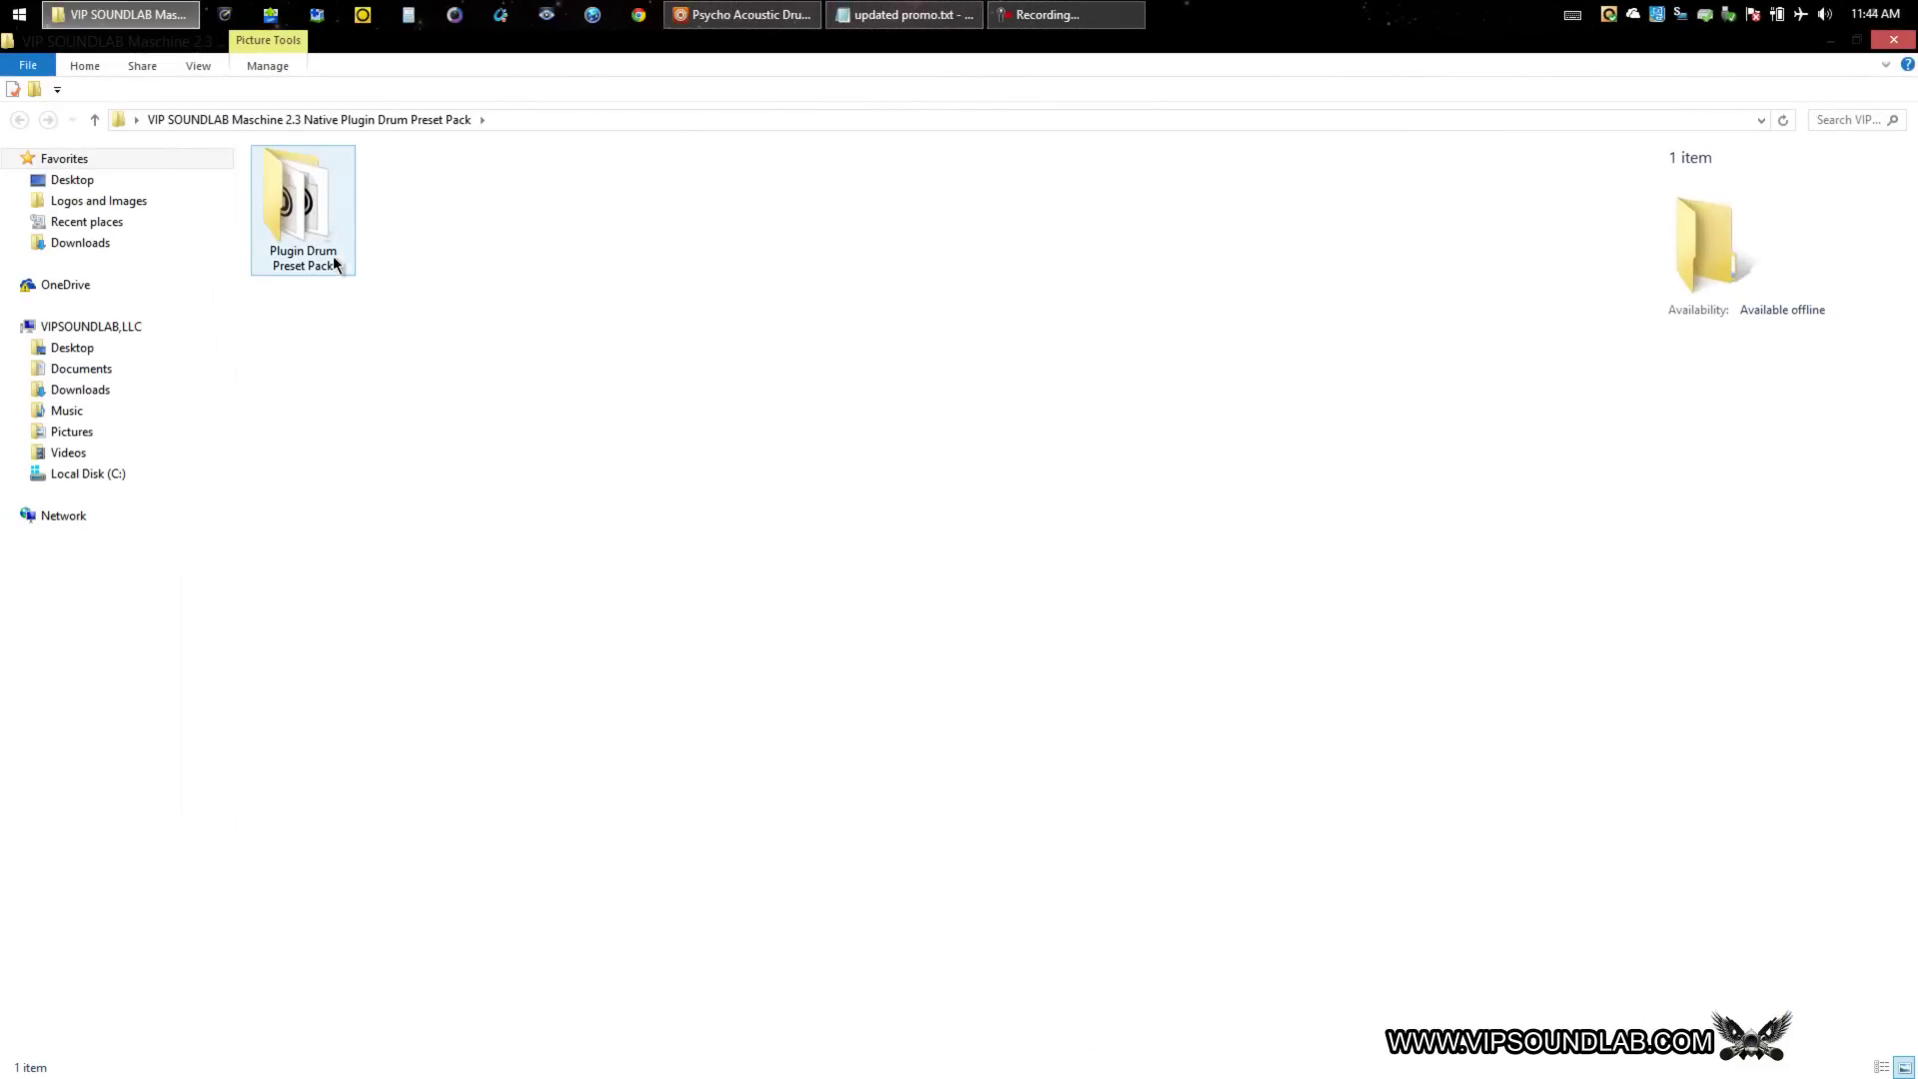
Step: In File Explorer, open the Plugin Drum Preset Pack's Psycho Acoustic Drum Kit DEMO Samples folder and widen the name column to read the full file names
{"action": "double_click", "coordinate": [272, 170]}
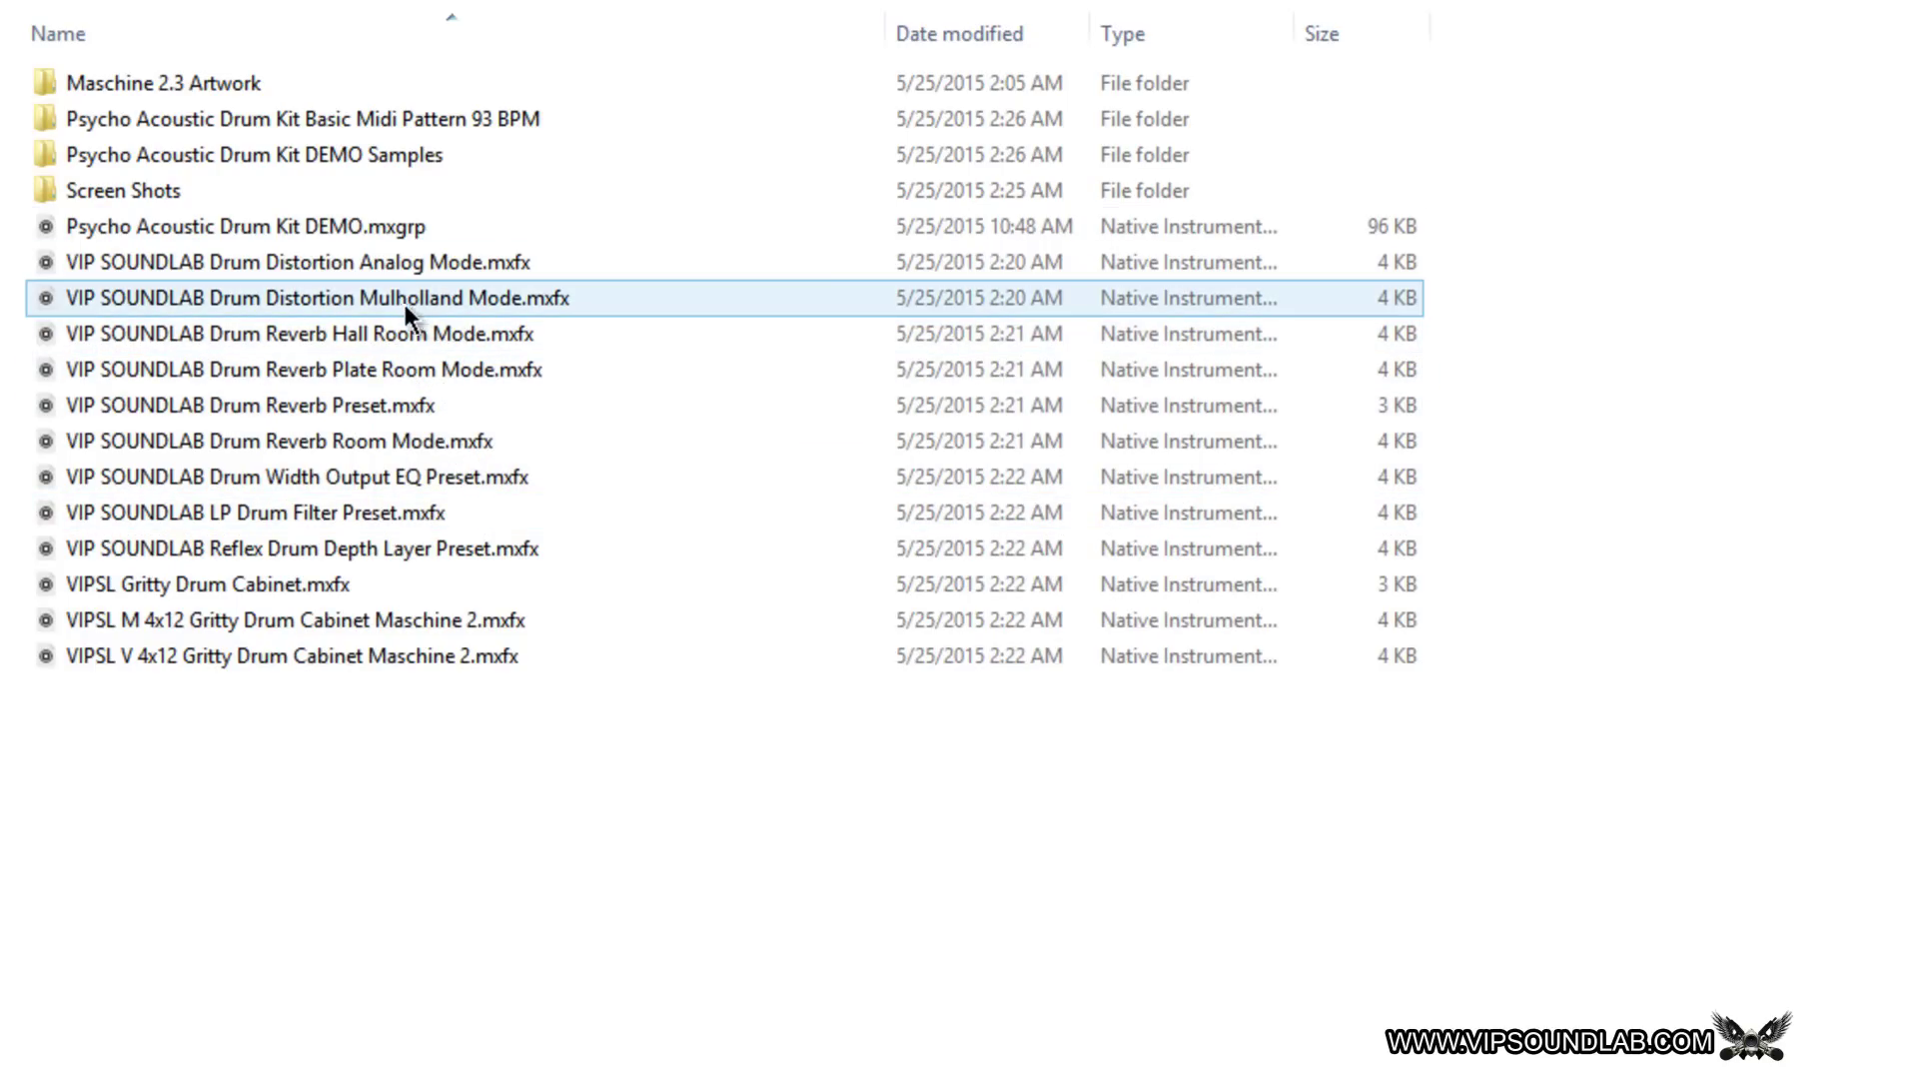
{"action": "double_click", "coordinate": [290, 141]}
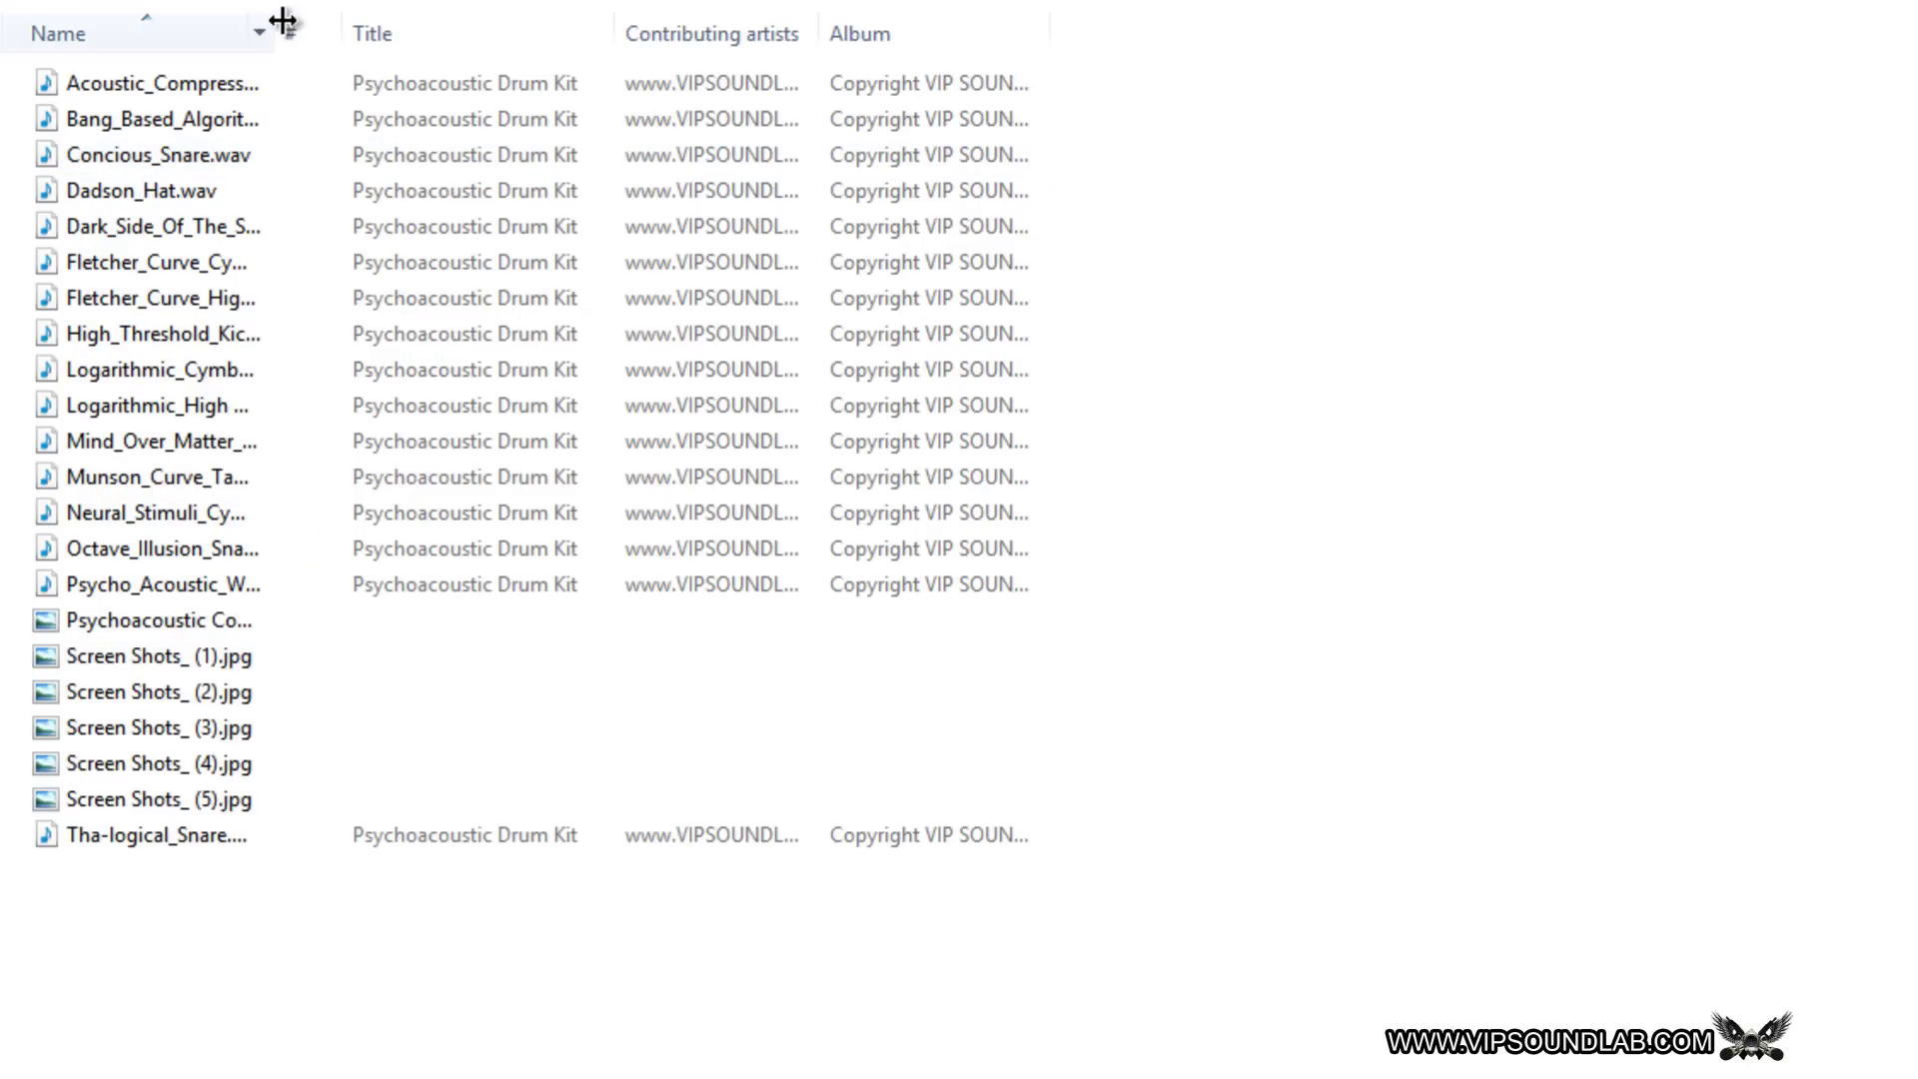
{"action": "left_click_drag", "start_coordinate": [281, 28], "coordinate": [559, 44]}
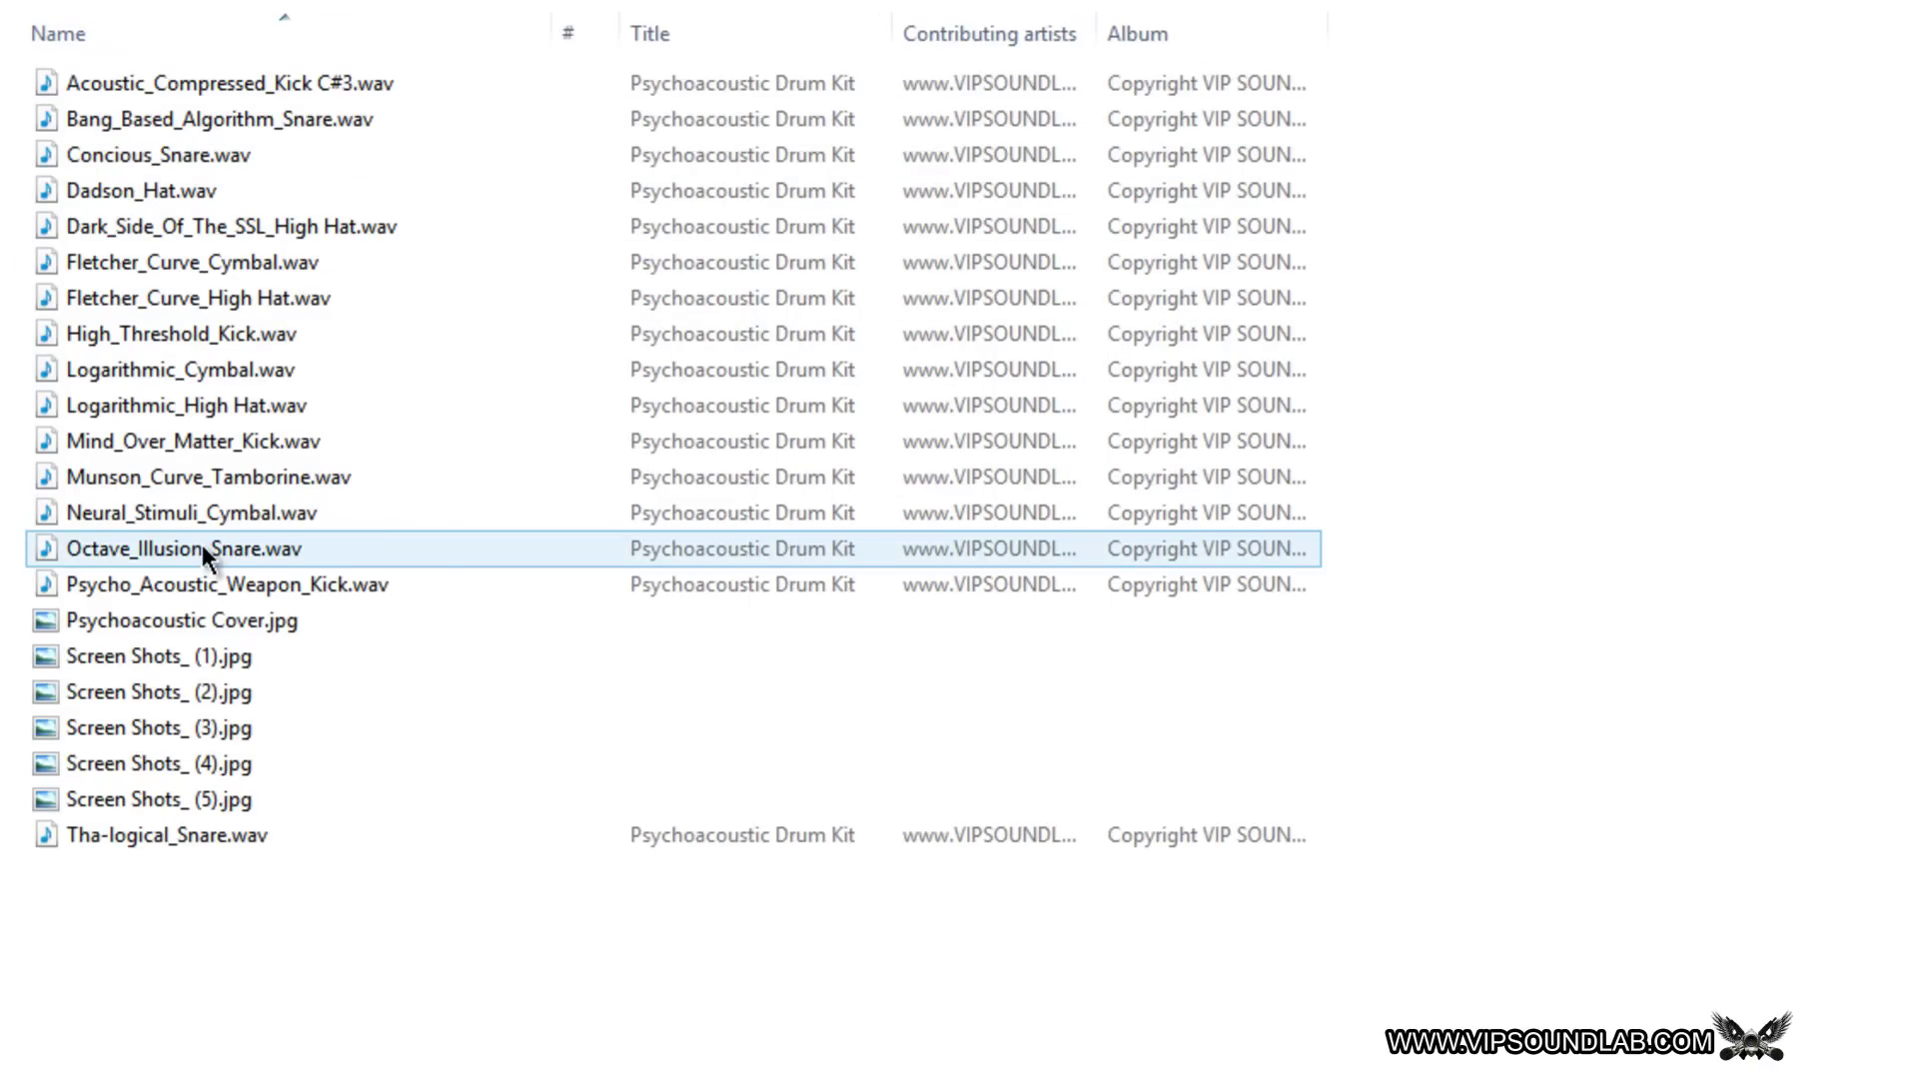
{"action": "mouse_move", "coordinate": [234, 543]}
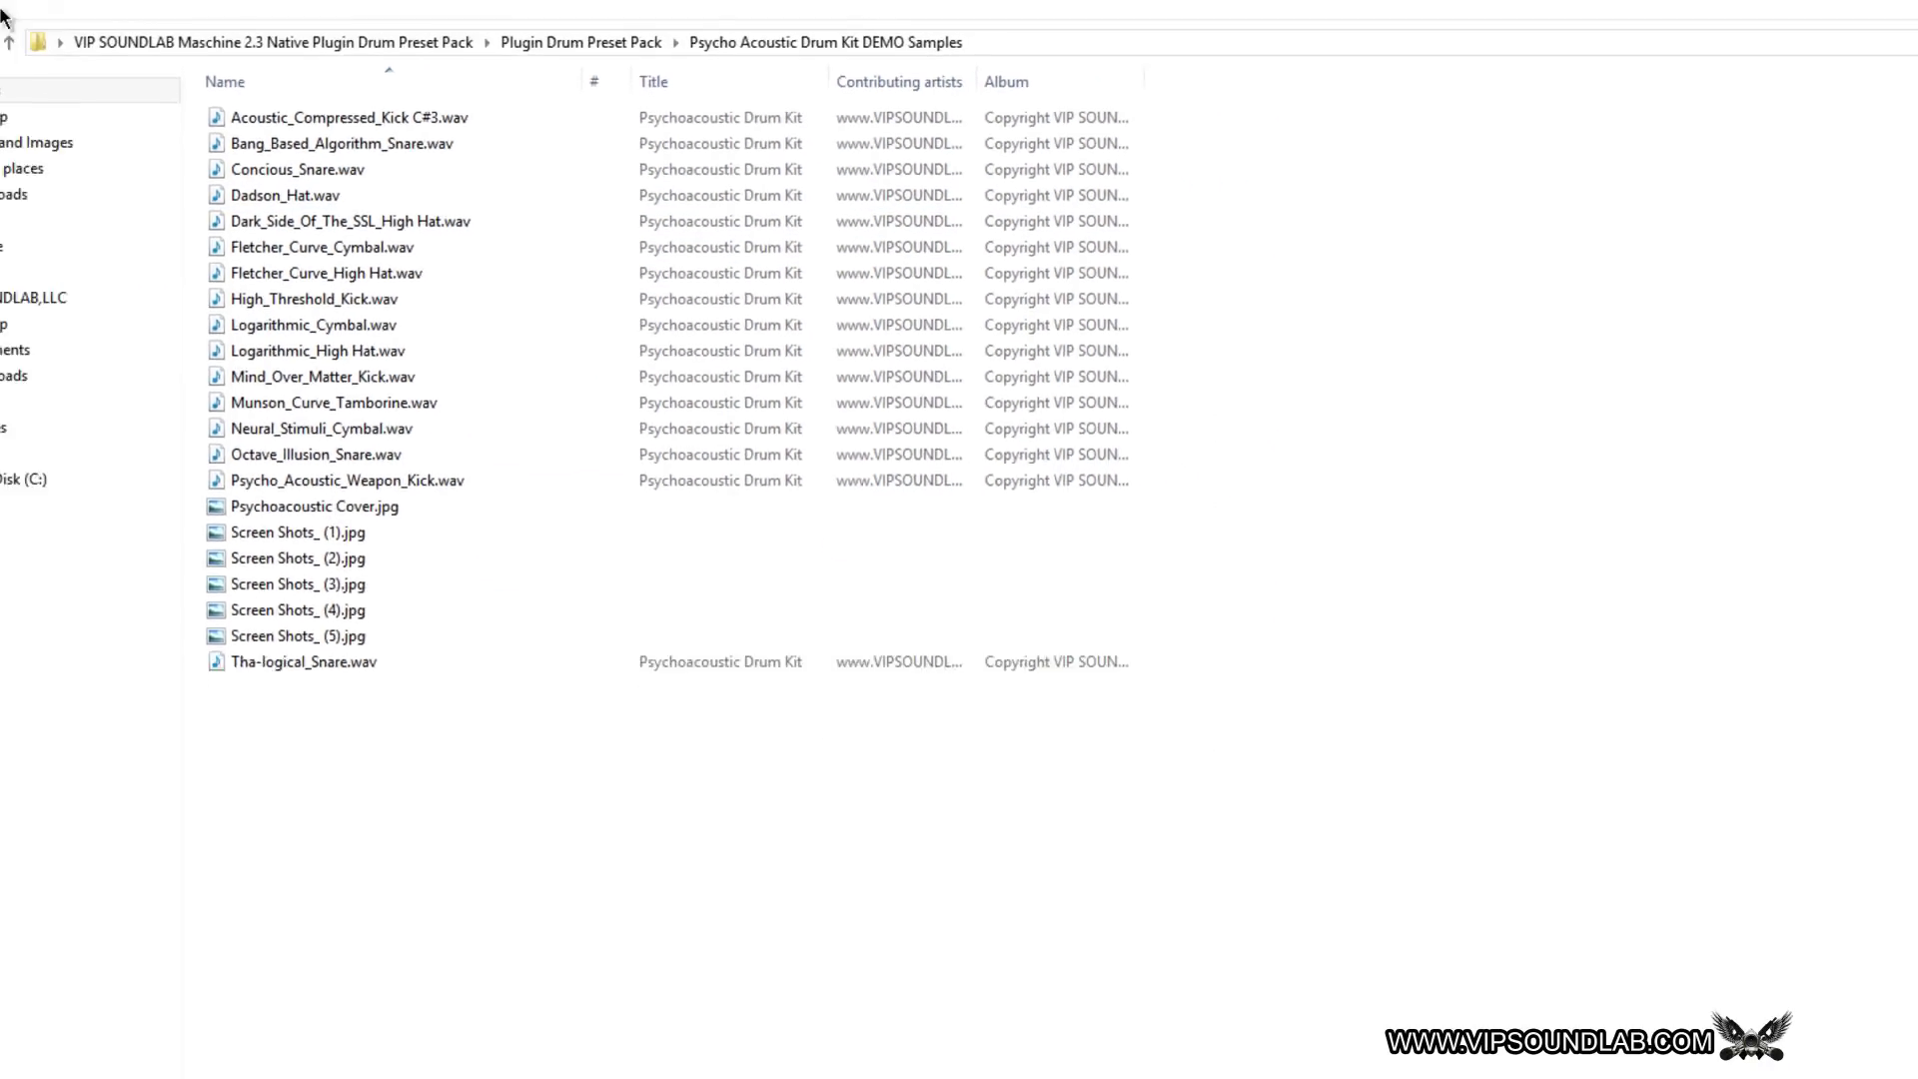
Step: Return to the preset pack folder, view the Psycho Acoustic Drum Kit Basic Midi Pattern 93 BPM folder, and open Maschine 2.3 Artwork
{"action": "left_click", "coordinate": [8, 42]}
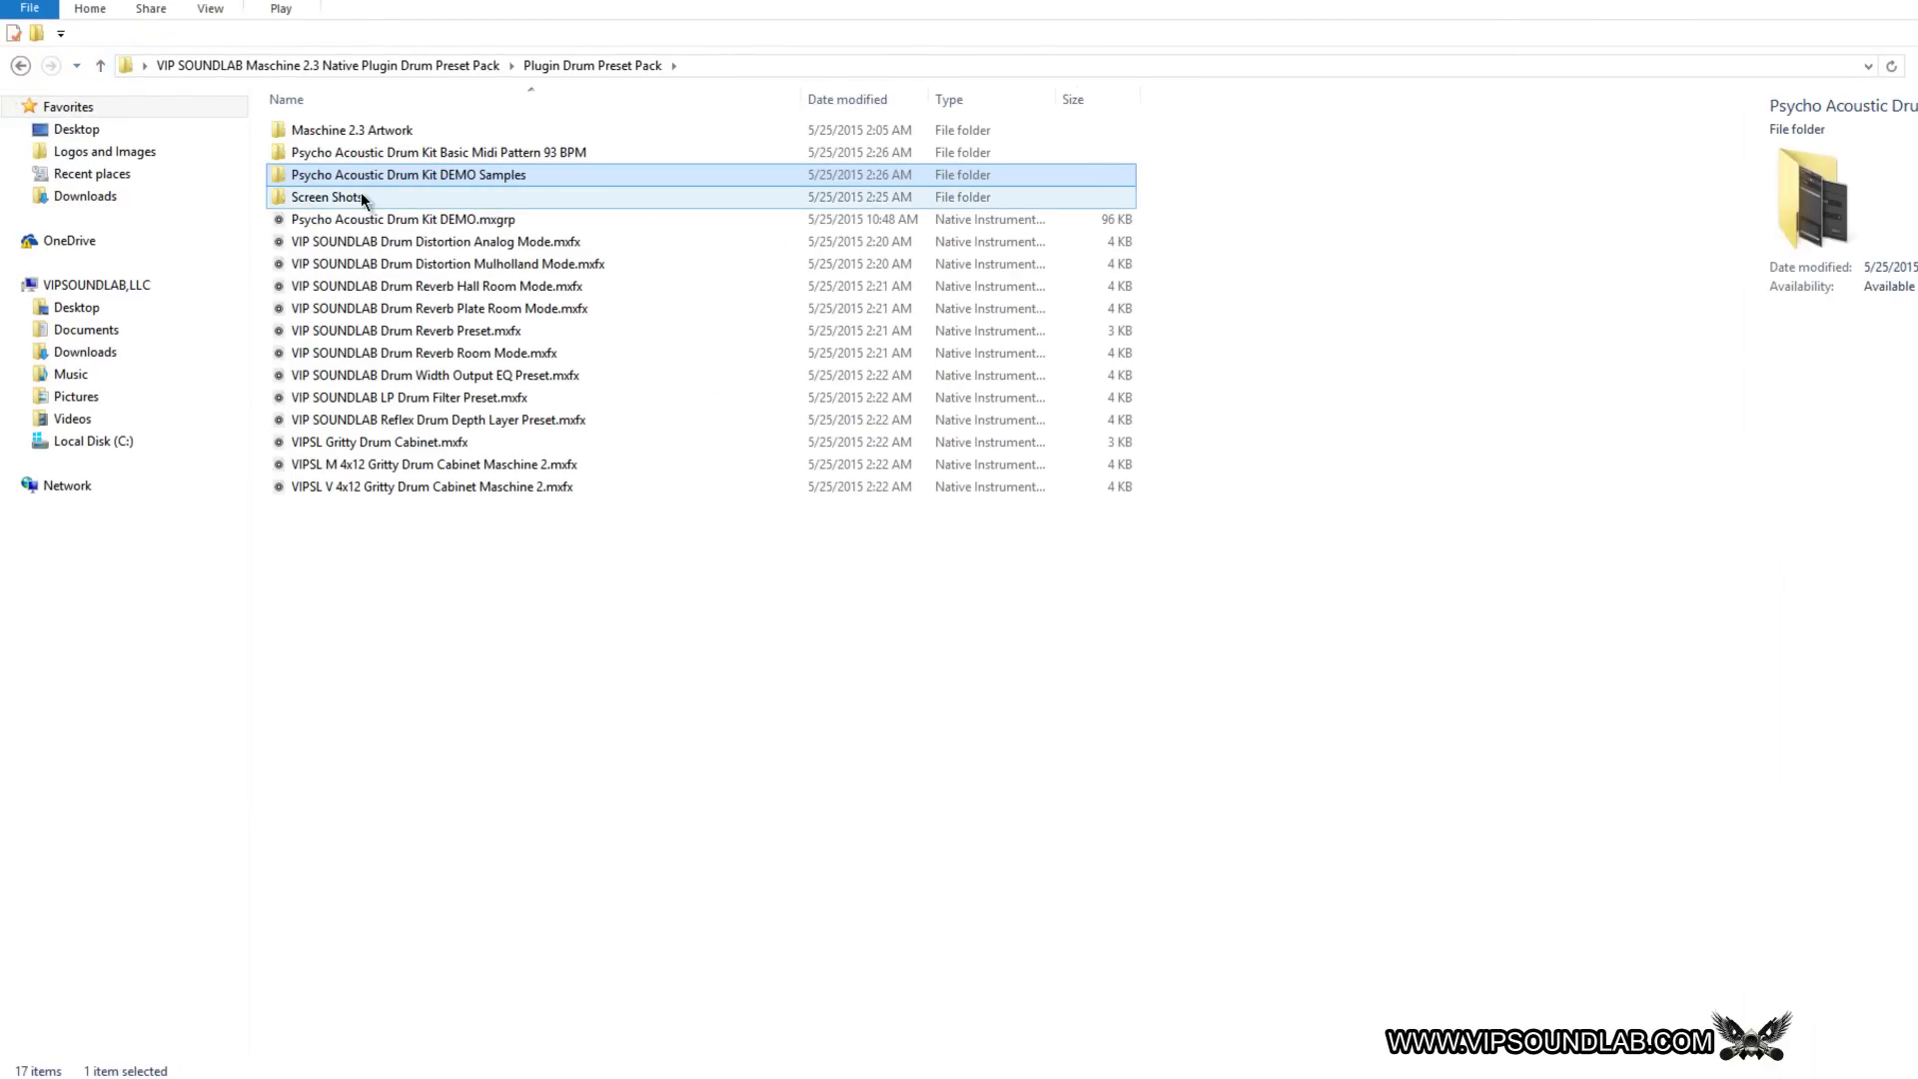
{"action": "mouse_move", "coordinate": [362, 198]}
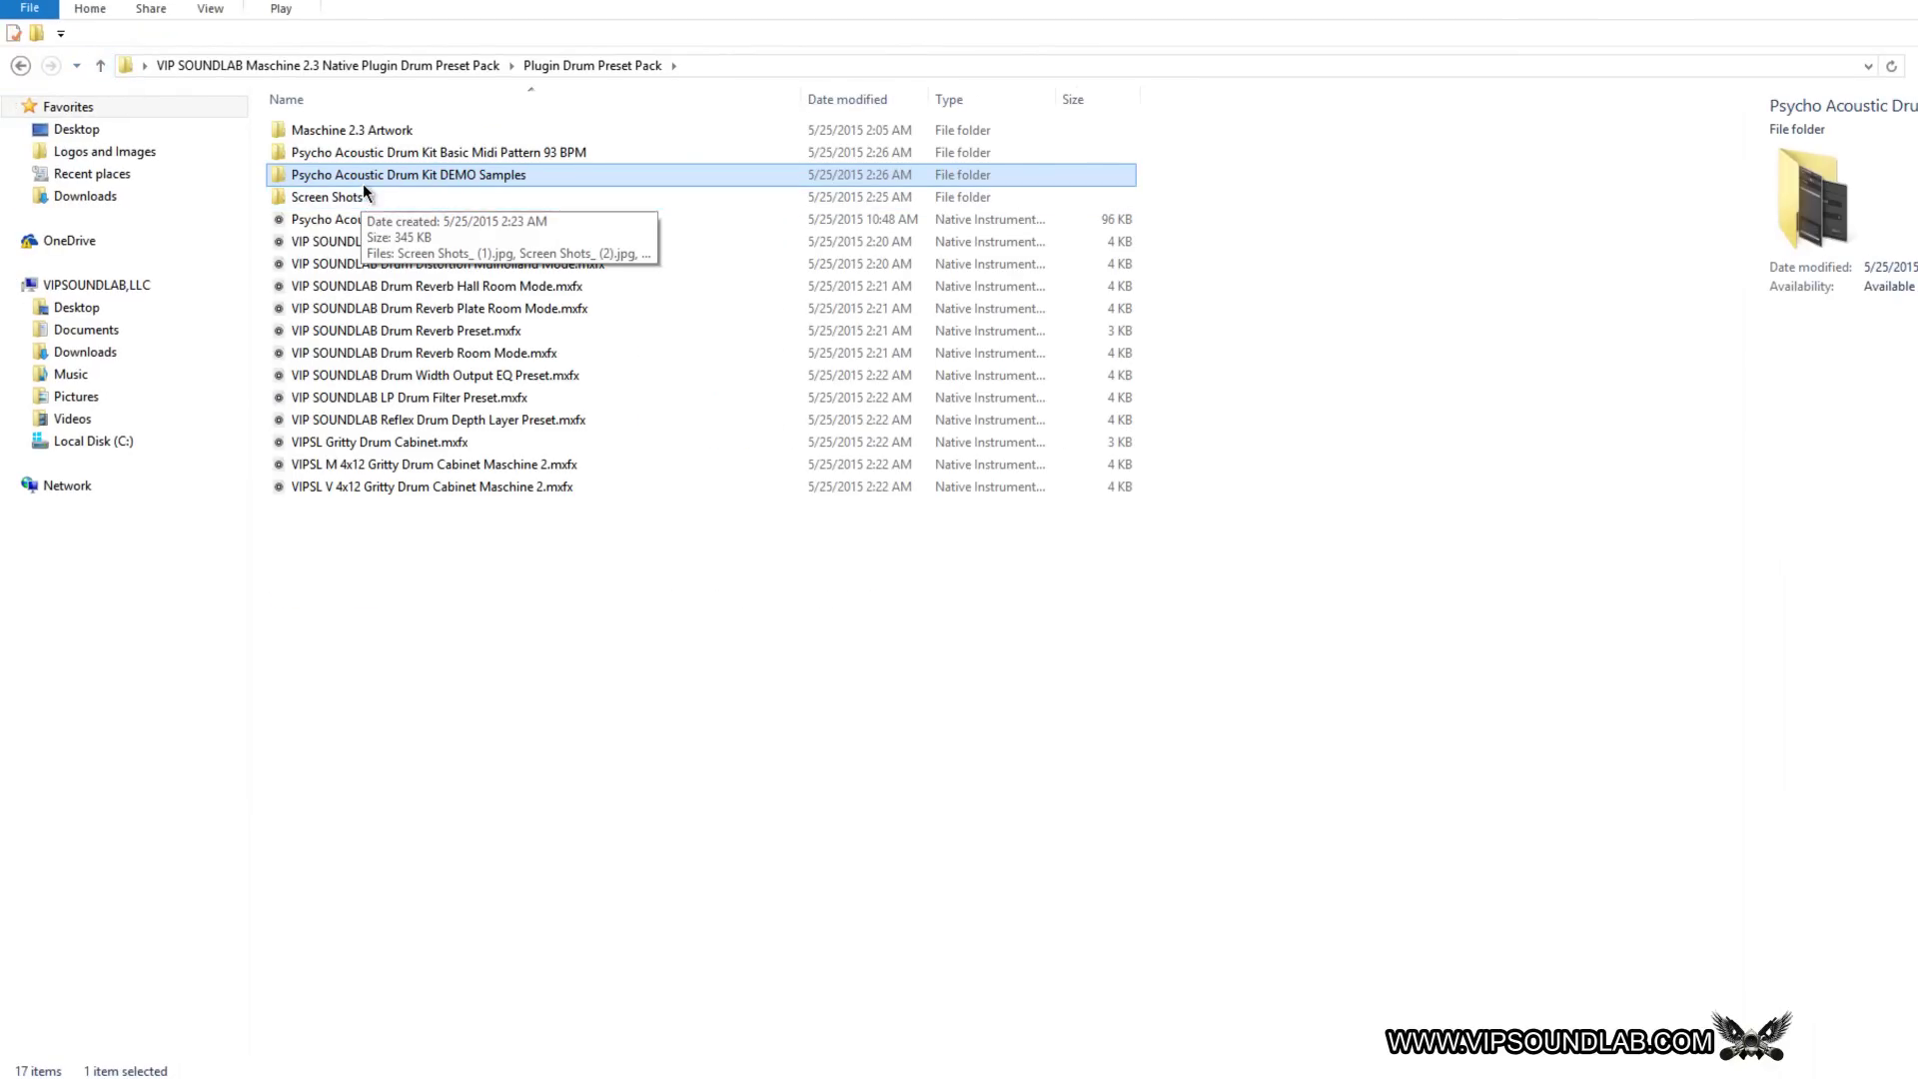
{"action": "double_click", "coordinate": [380, 152]}
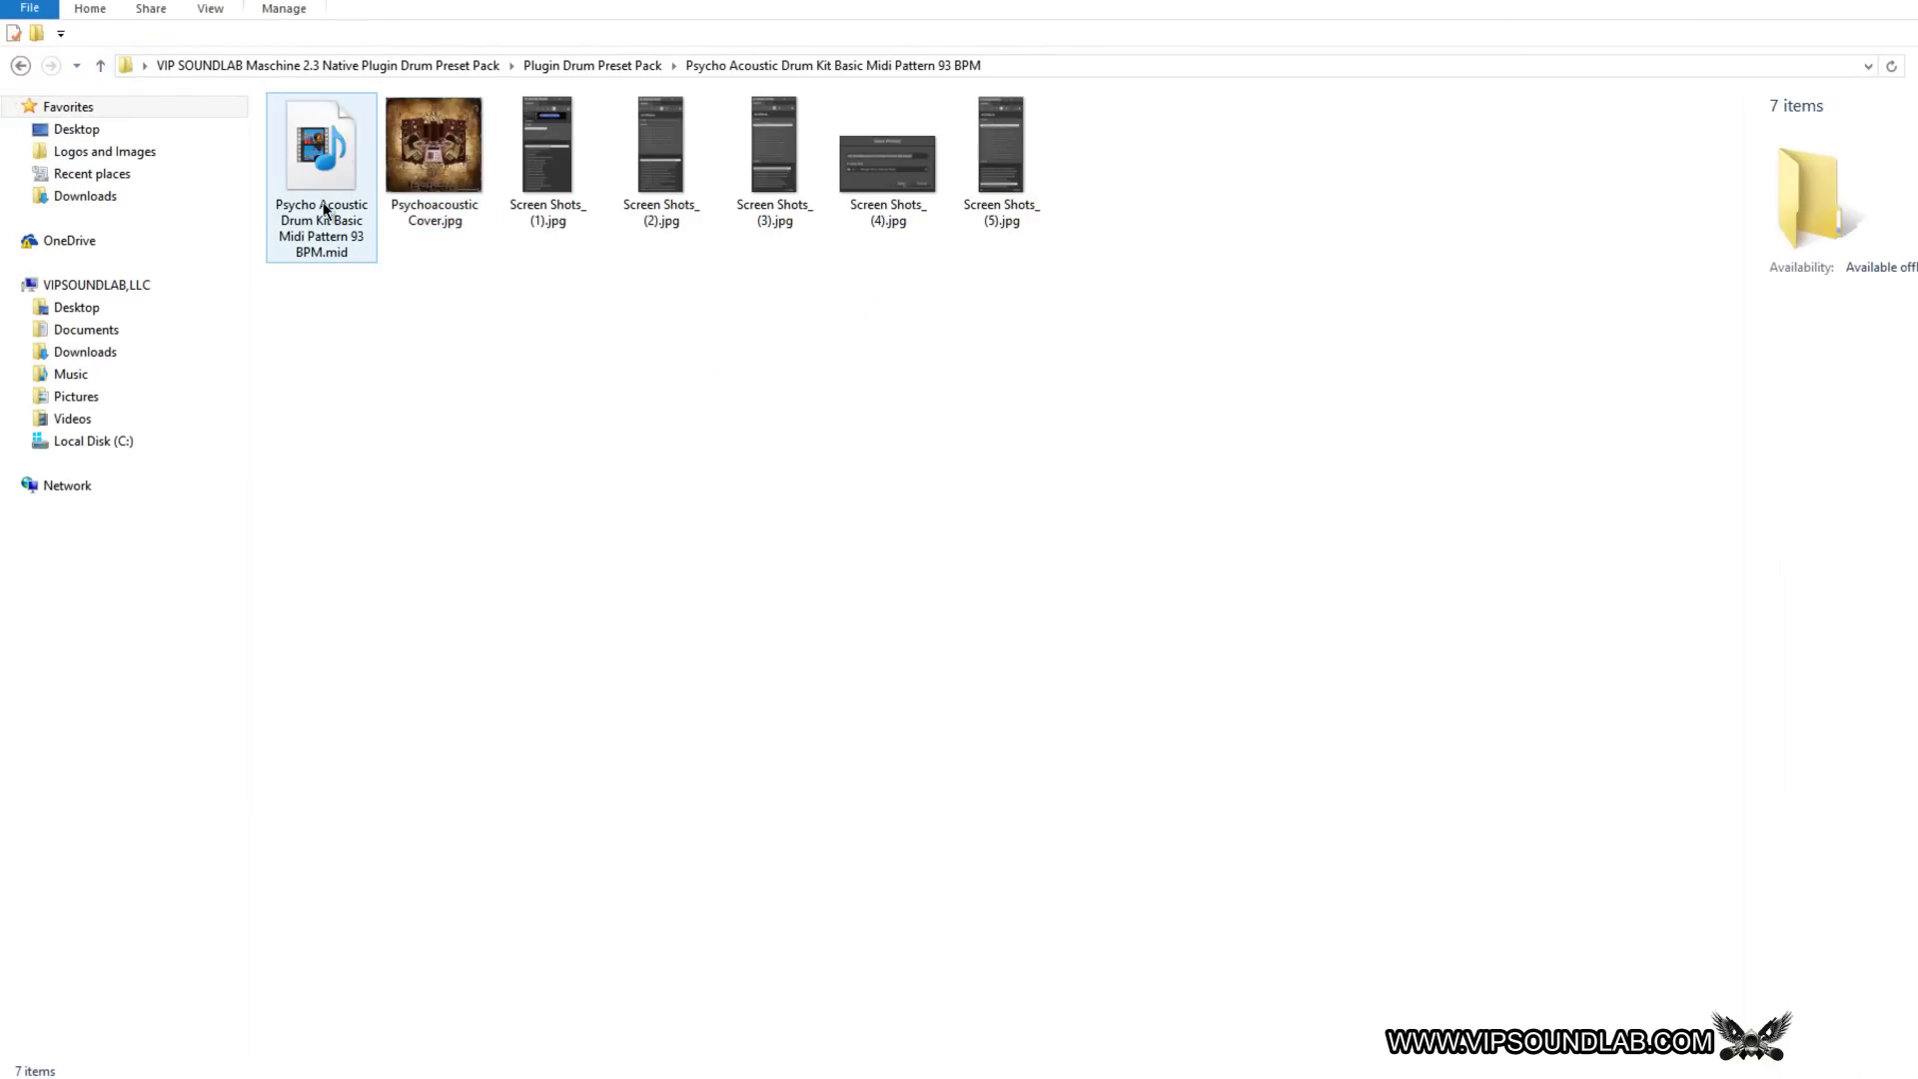
{"action": "left_click", "coordinate": [99, 66]}
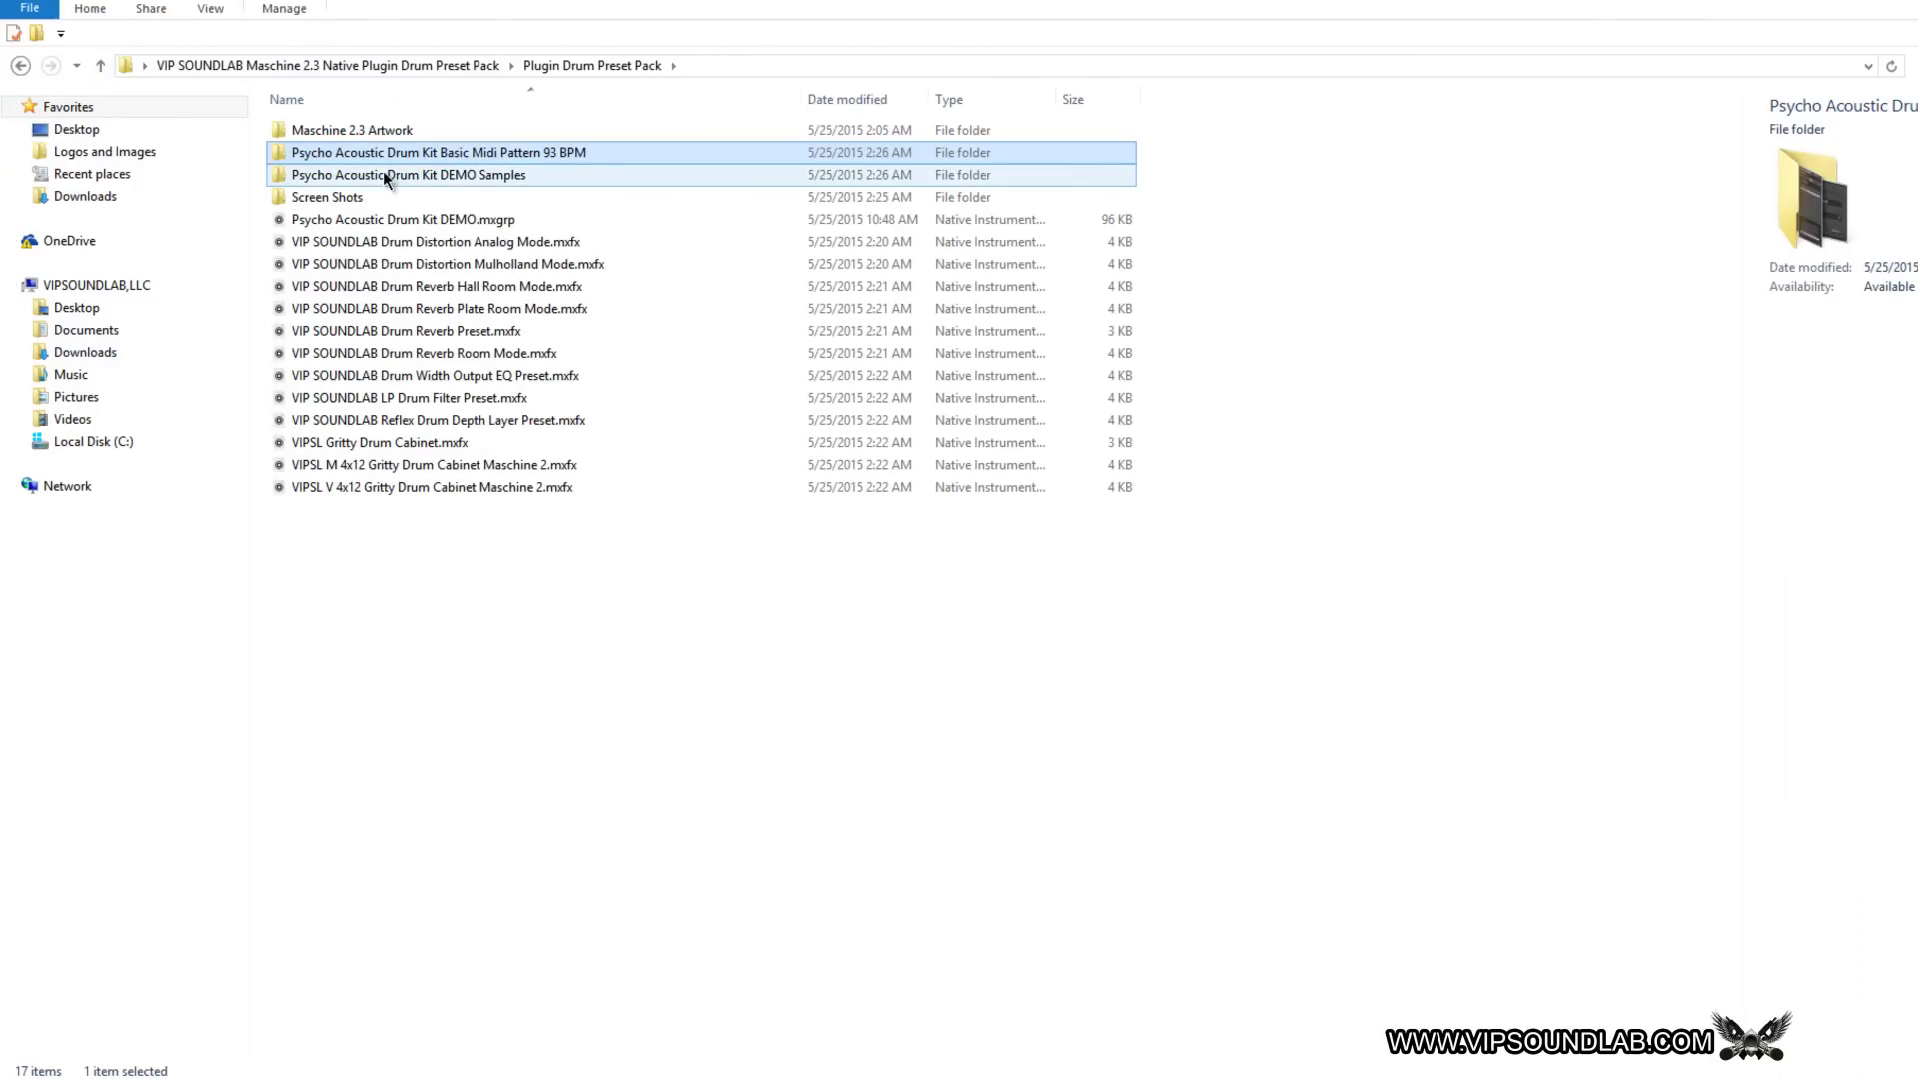
{"action": "double_click", "coordinate": [419, 126]}
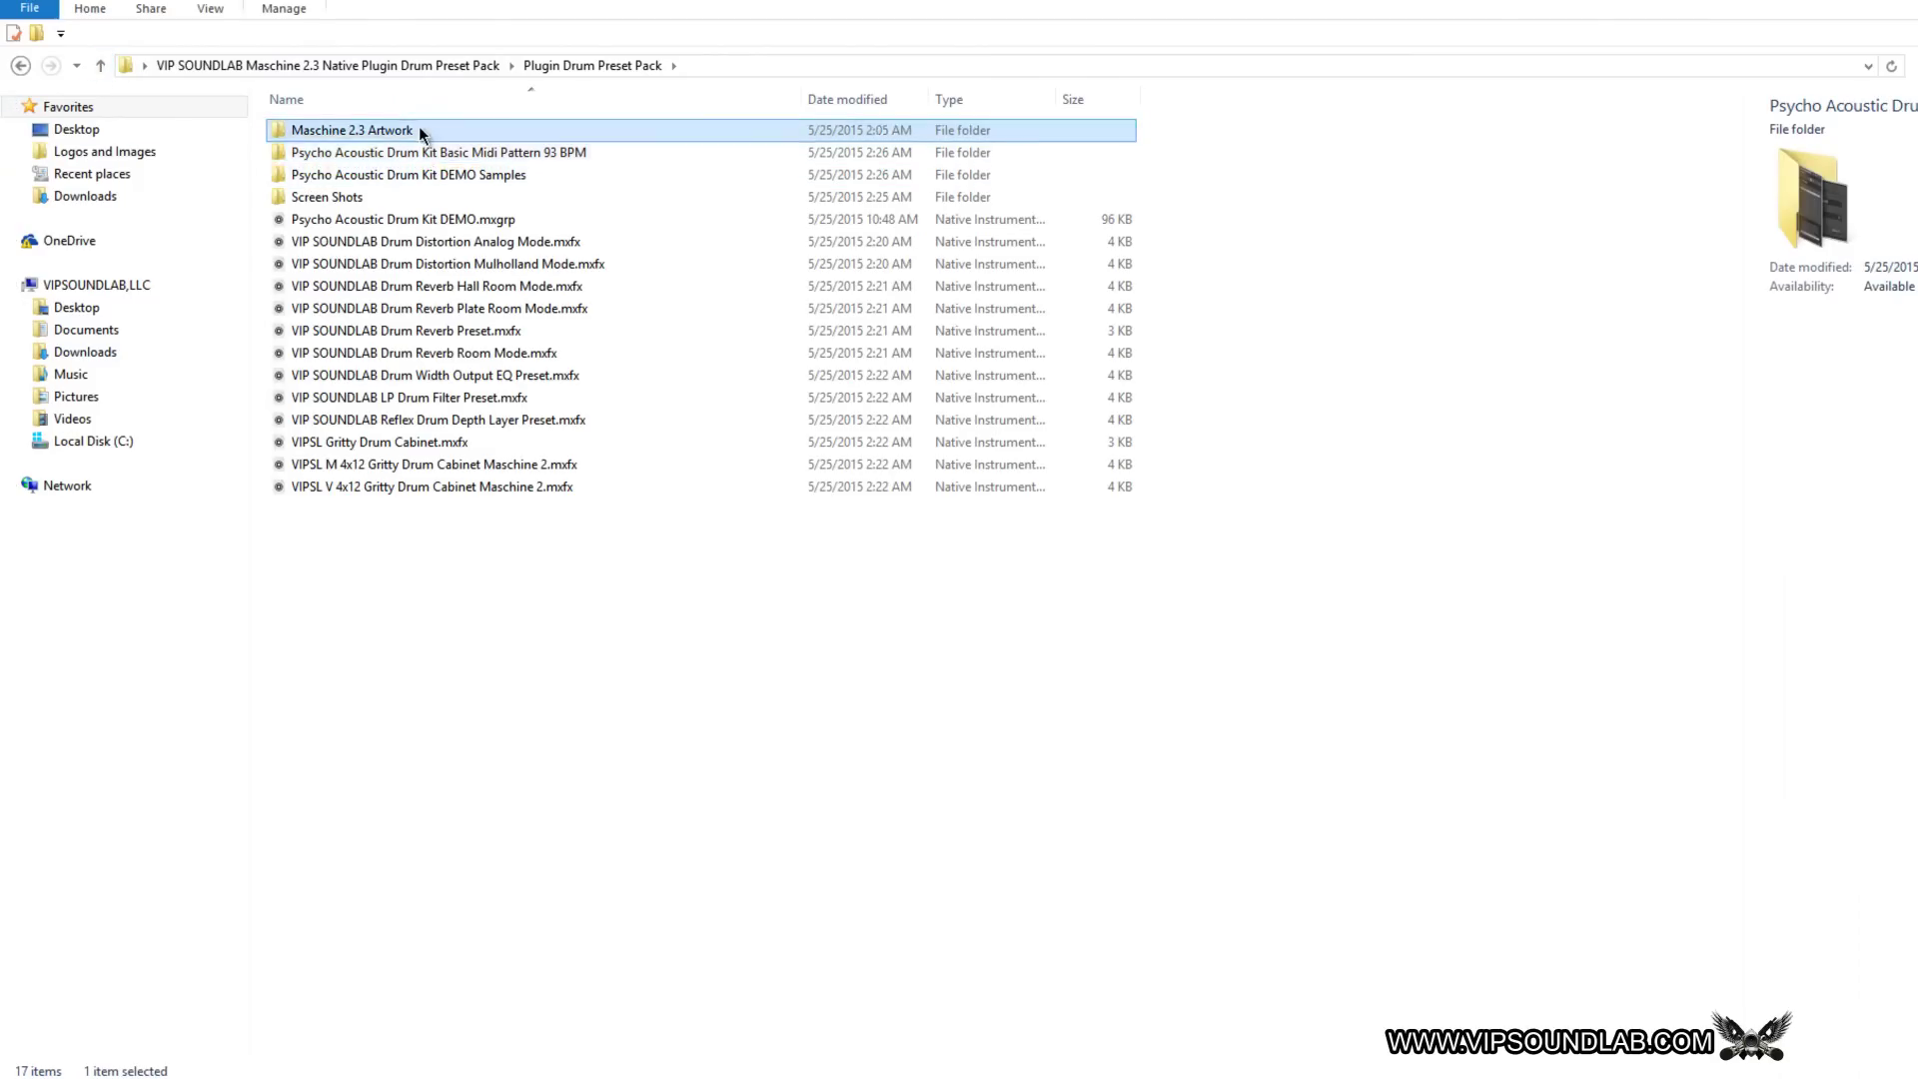
{"action": "double_click", "coordinate": [419, 131]}
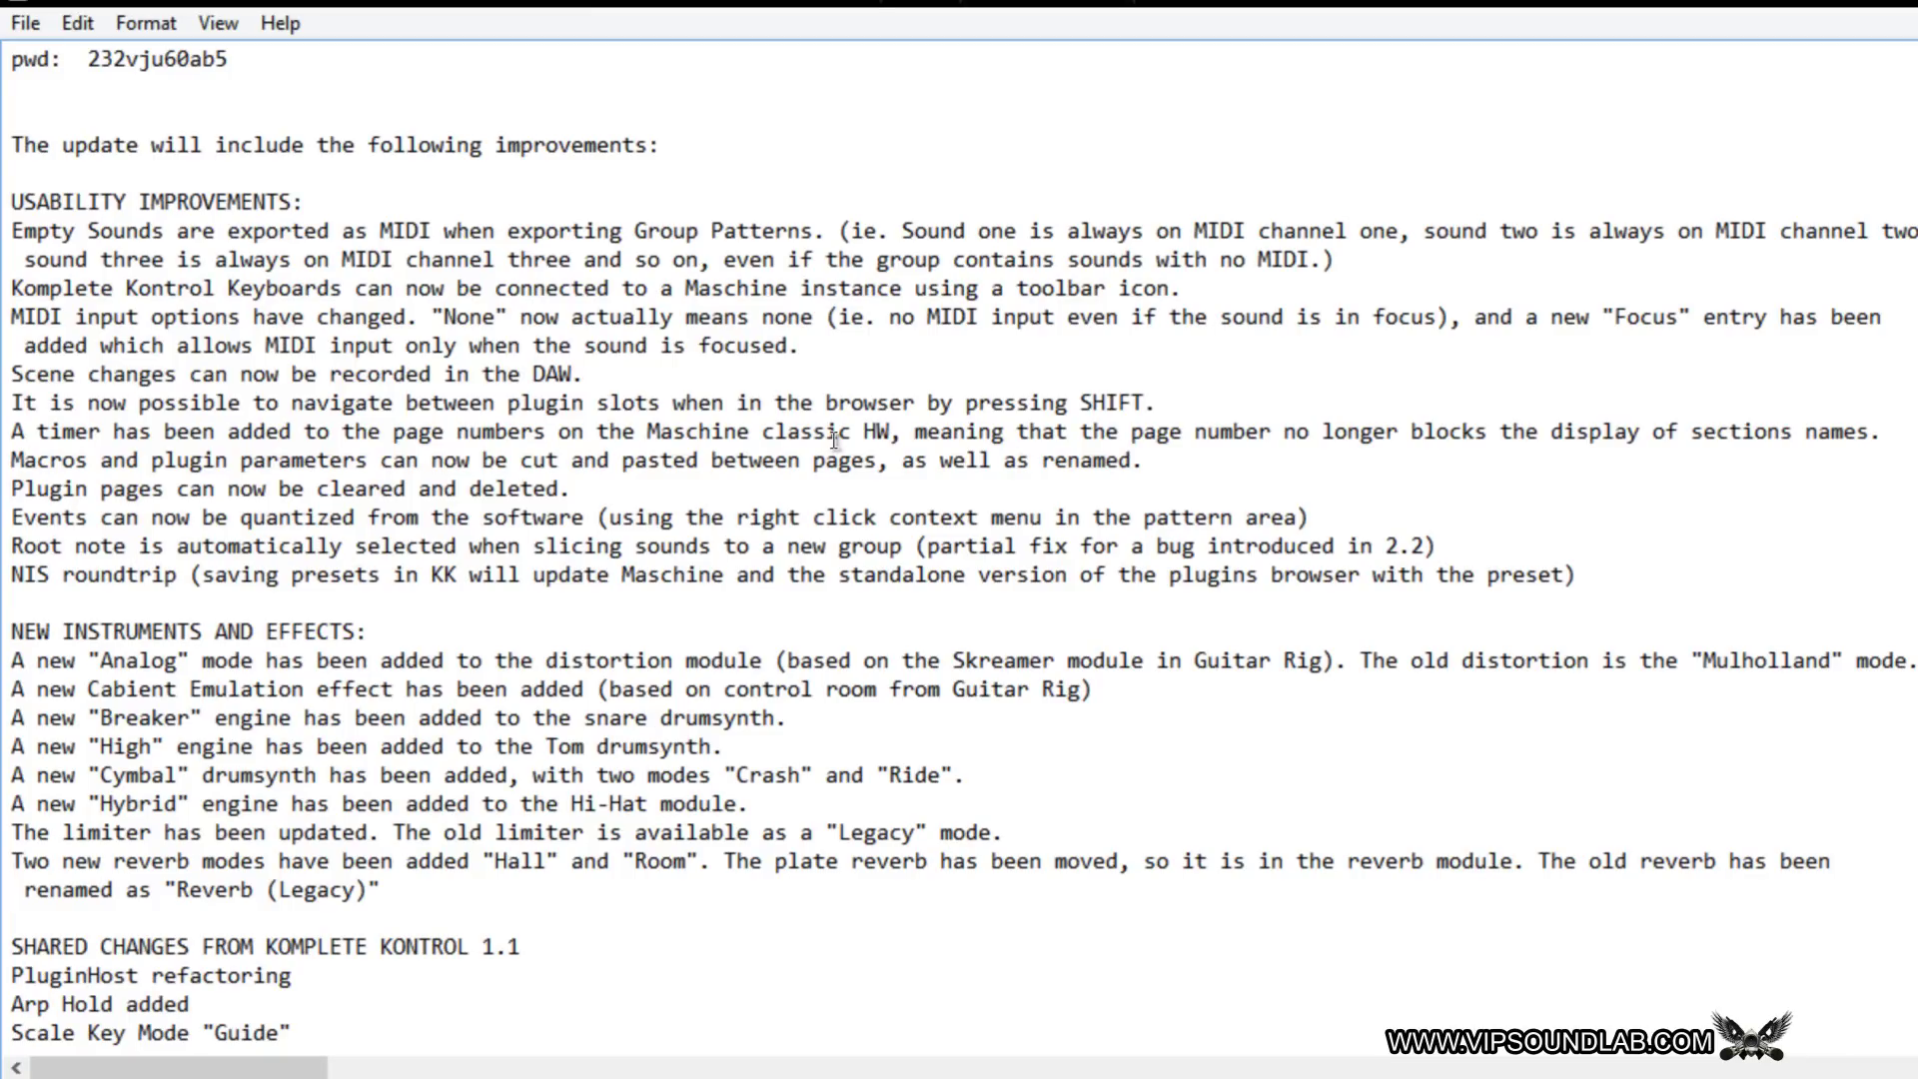
Step: Review the new instruments and effects and the shared Komplete Kontrol 1.1 changes in the update notes text file
{"action": "scroll", "coordinate": [837, 436], "scroll_direction": "down", "scroll_amount": 3}
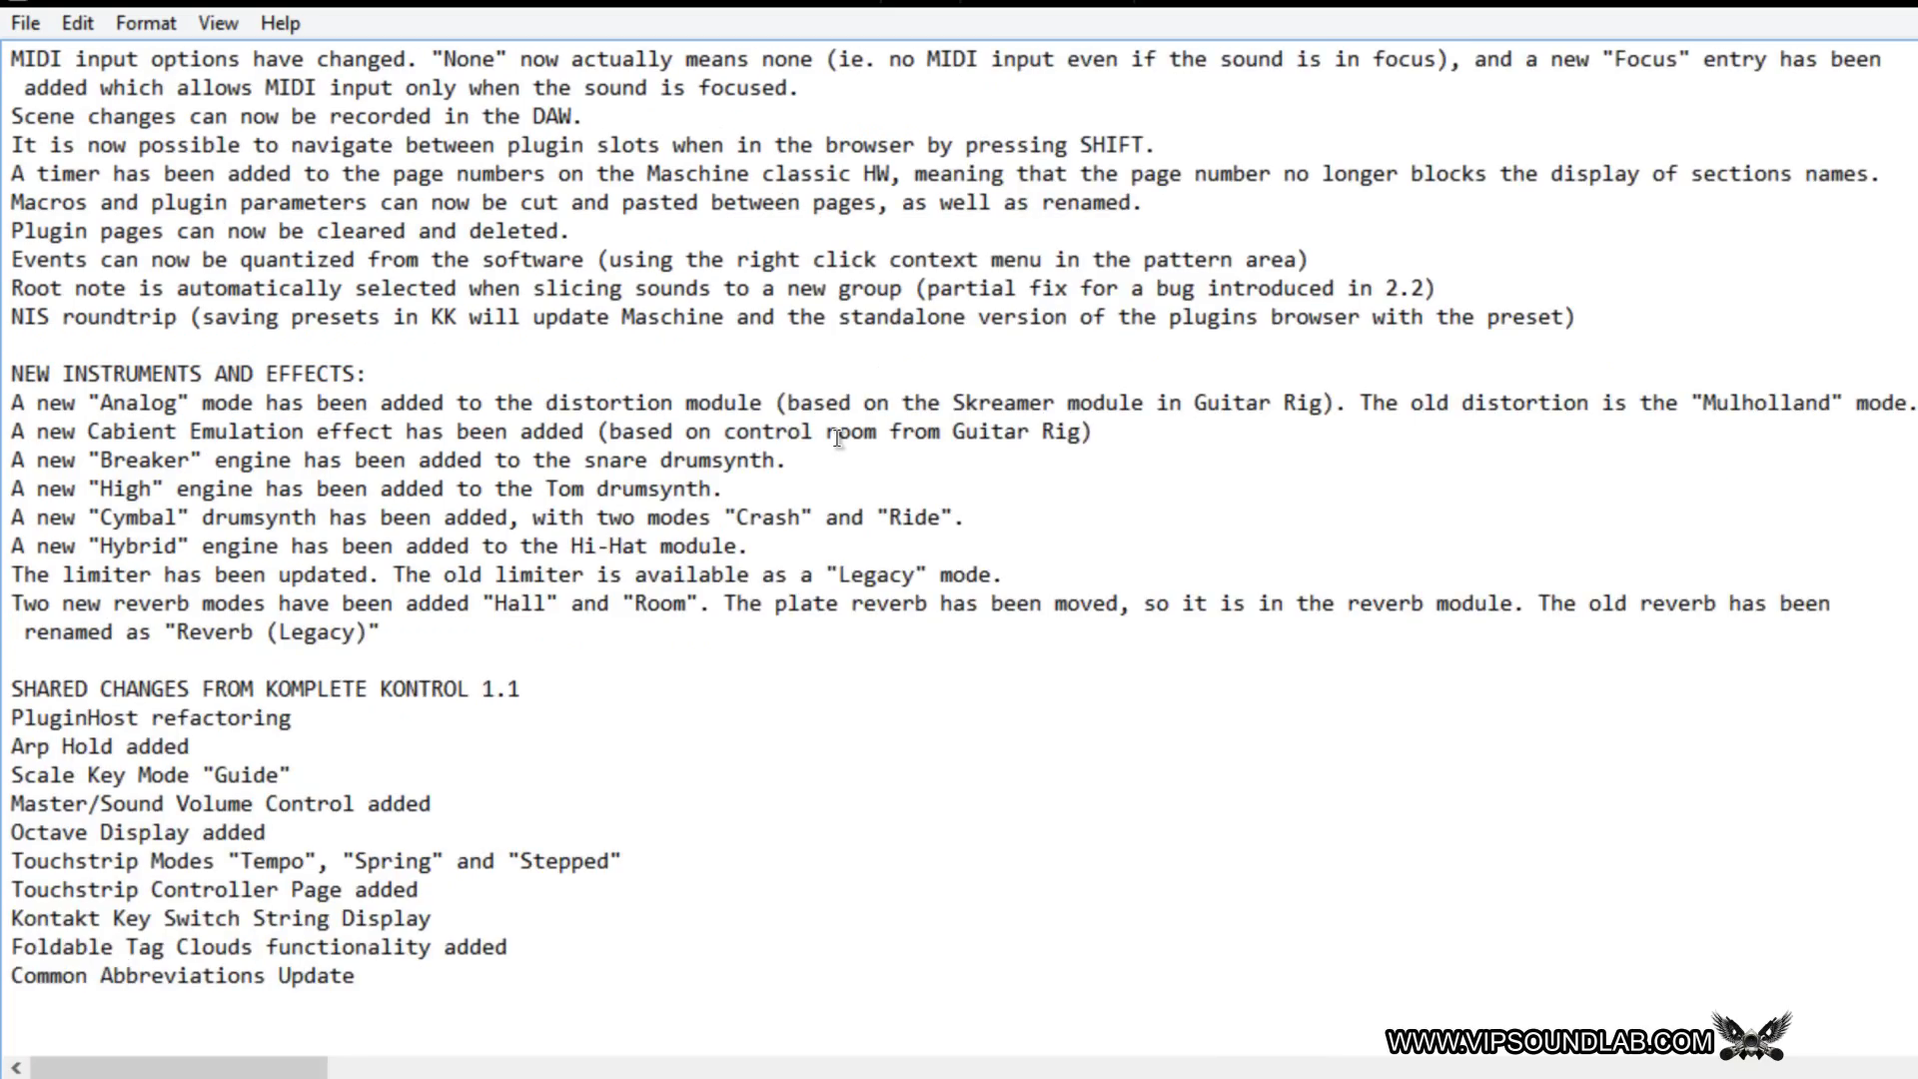